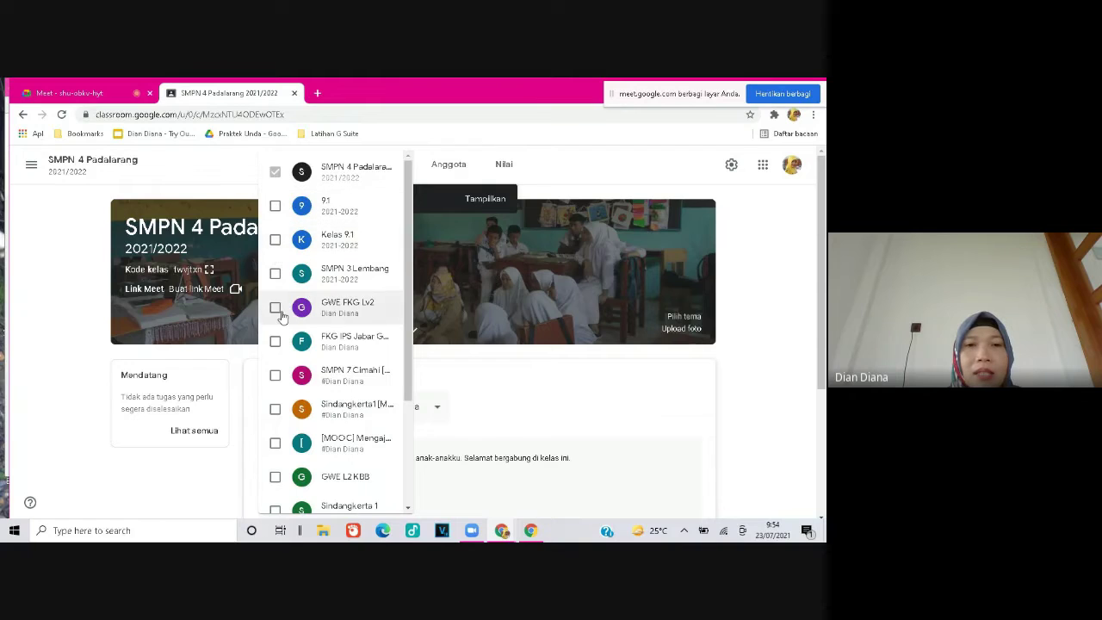
Limit the welcome announcement's recipients from all students to two individually selected students of the SMPN 4 Padalarang class, and post it.
scroll(270, 378, "down", 1)
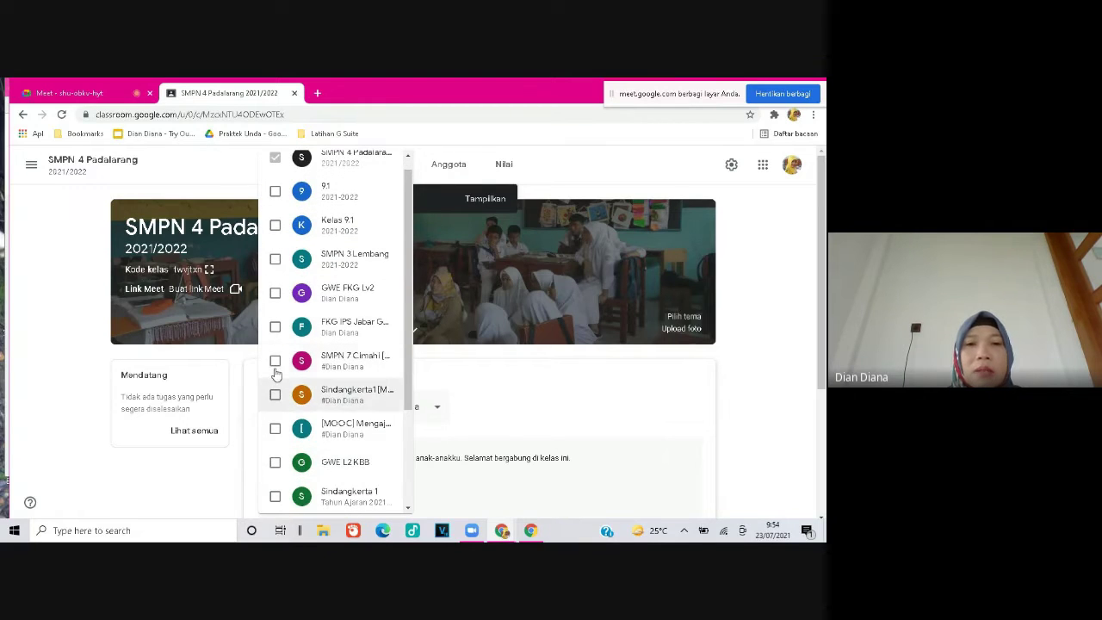
left_click(605, 394)
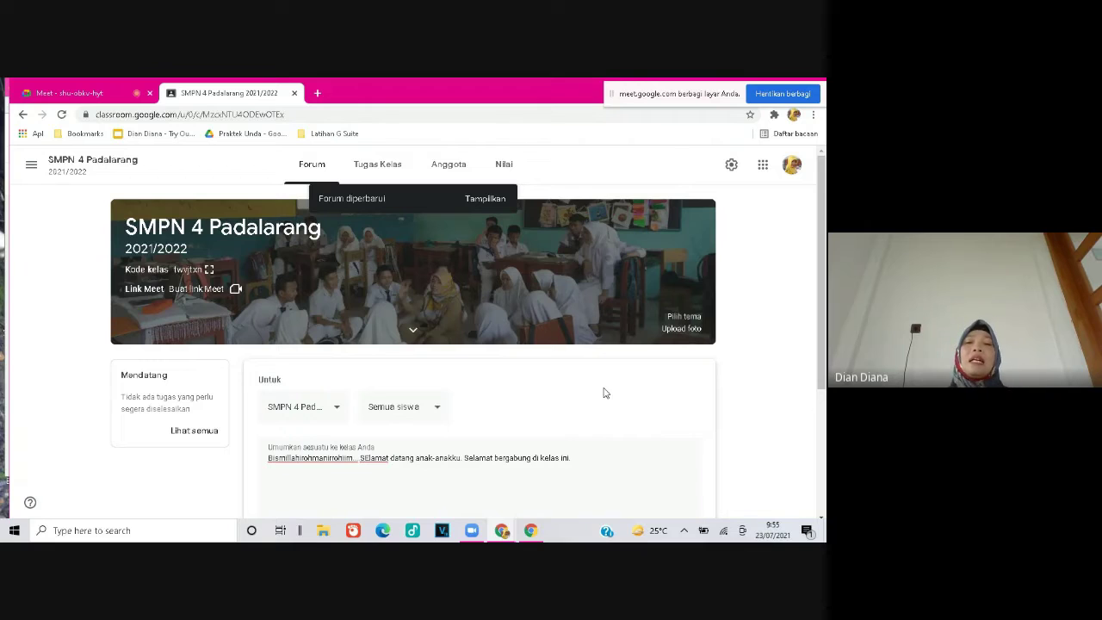
left_click(438, 411)
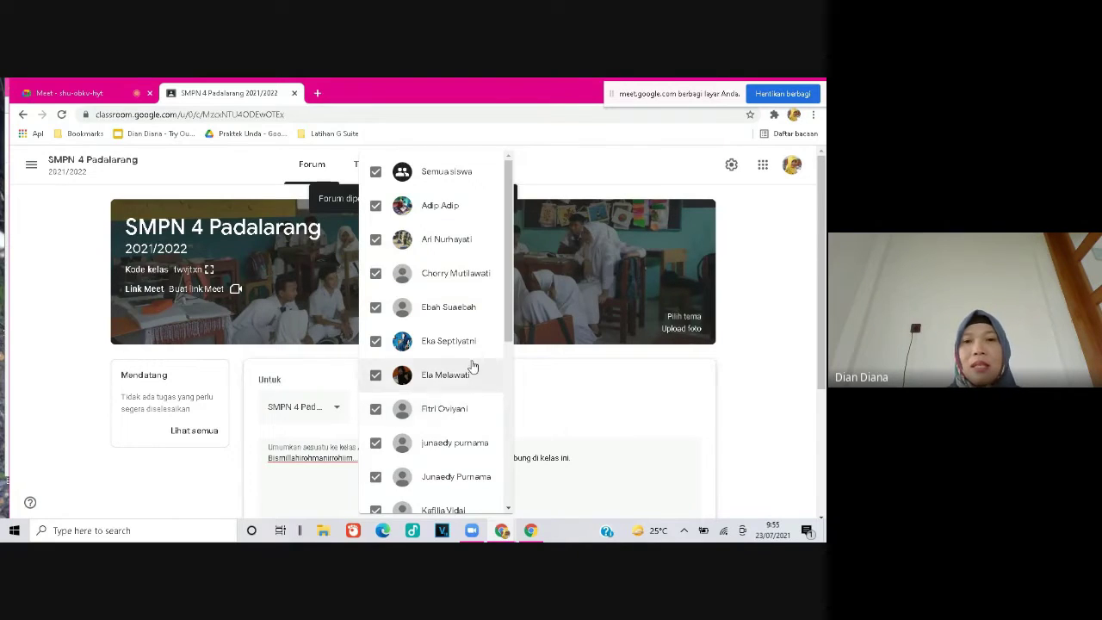
left_click_drag(508, 308, 508, 331)
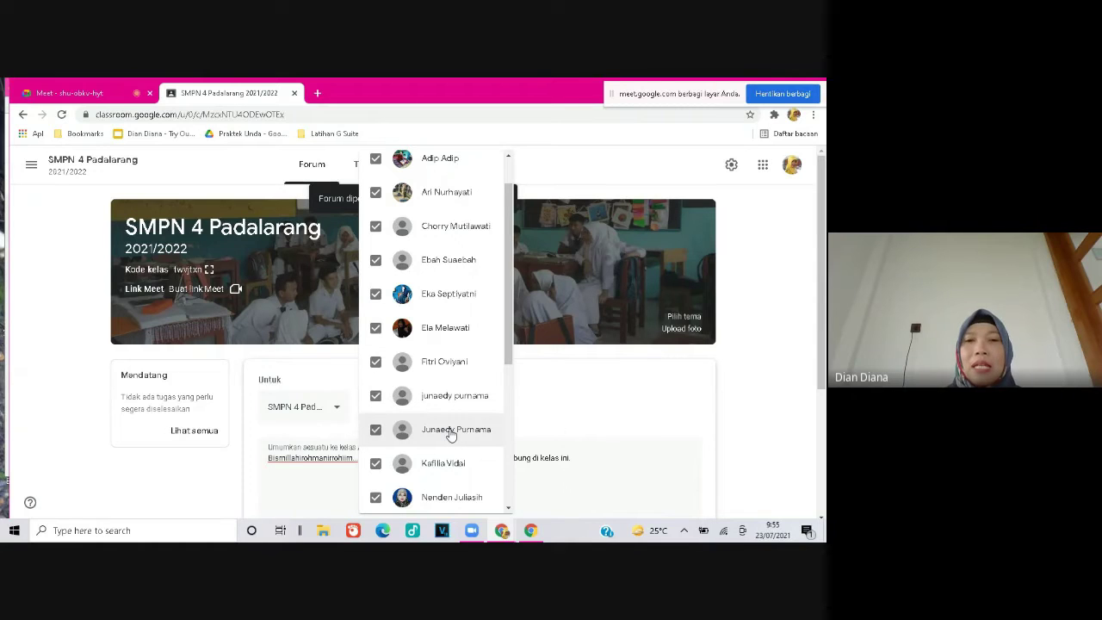
scroll(474, 370, "up", 1)
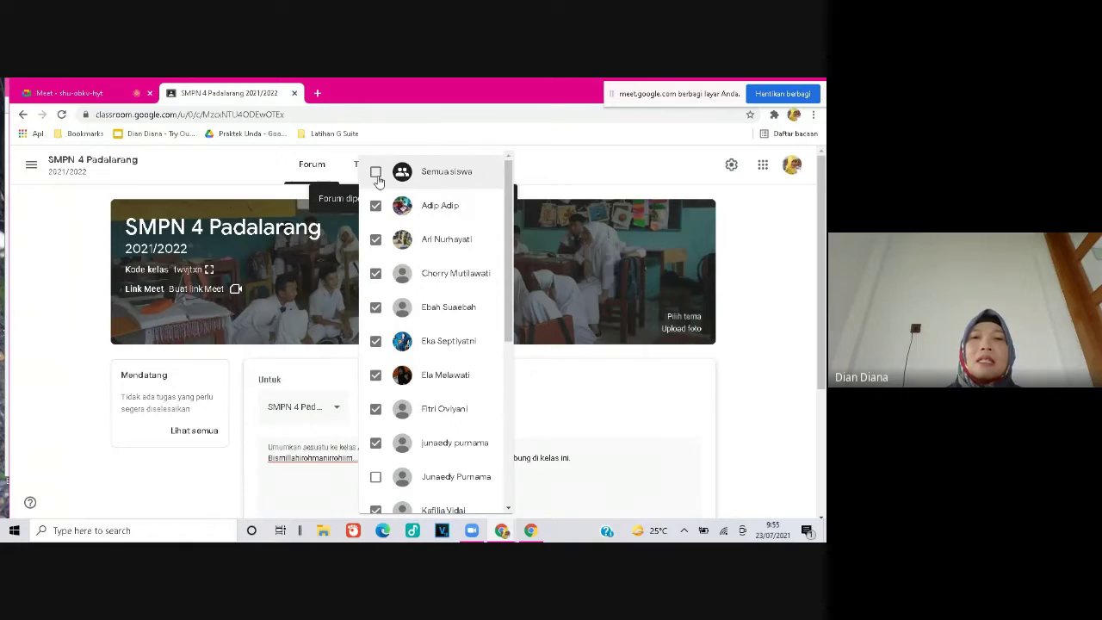
left_click(376, 175)
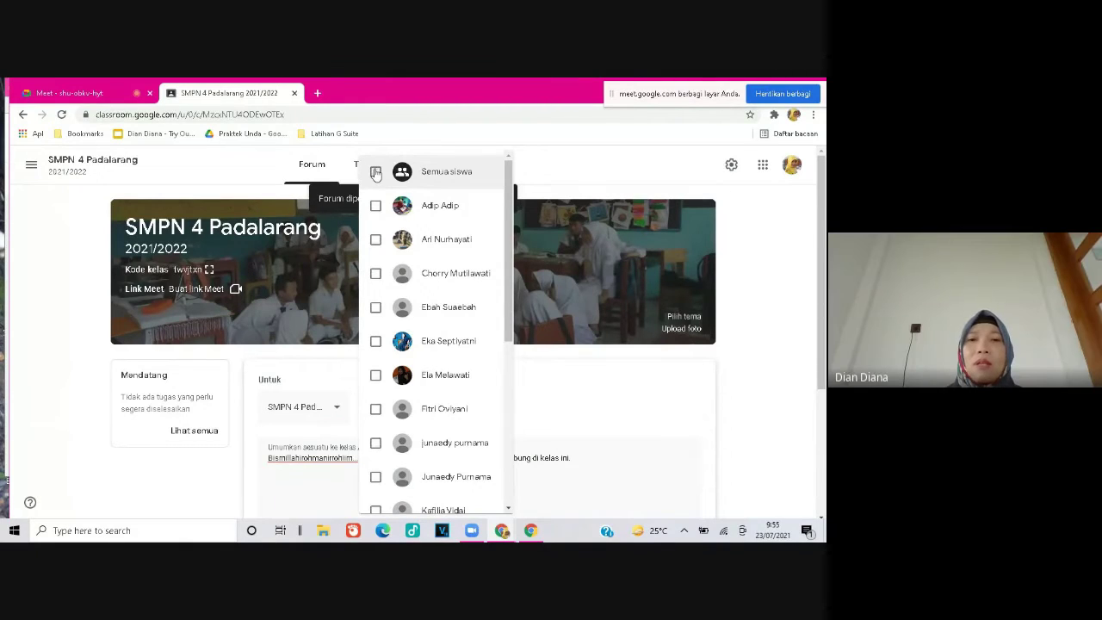
scroll(511, 301, "down", 1)
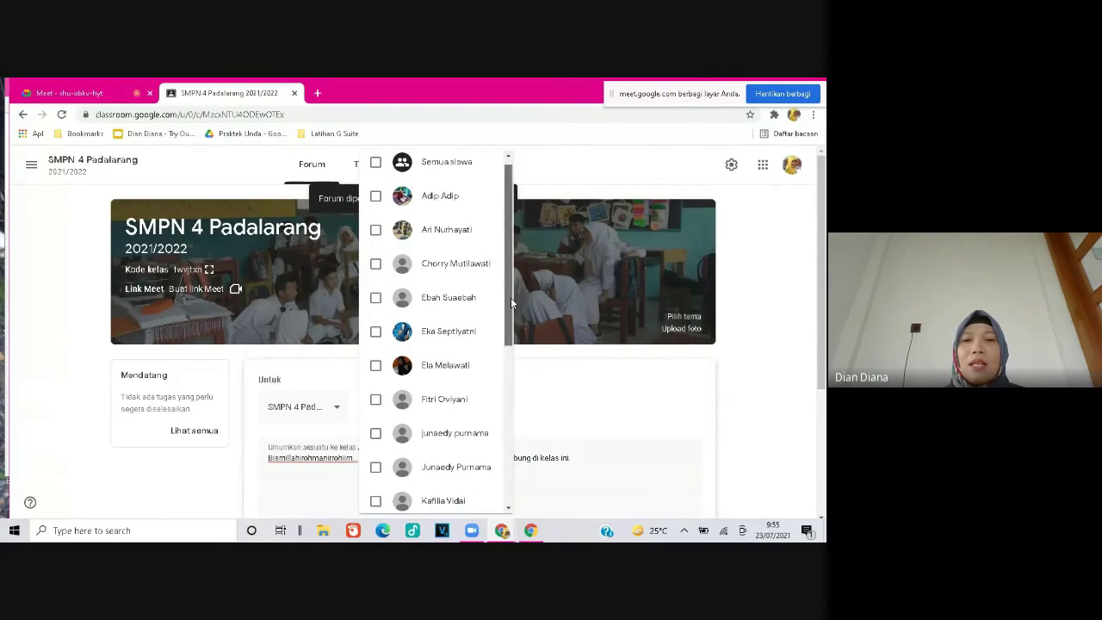
left_click(375, 404)
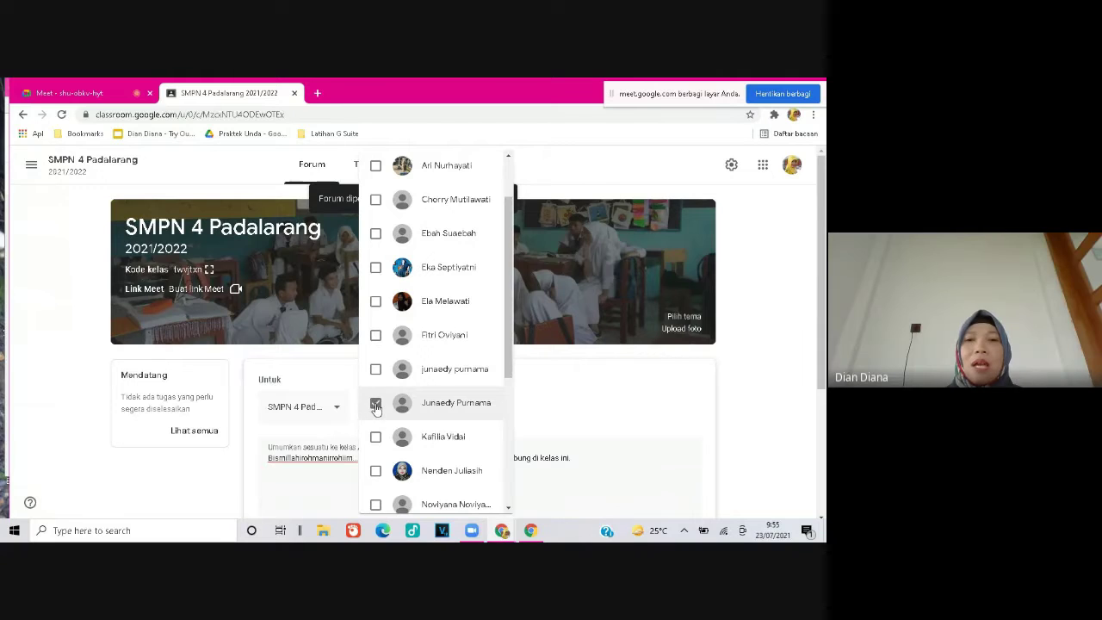
left_click(376, 472)
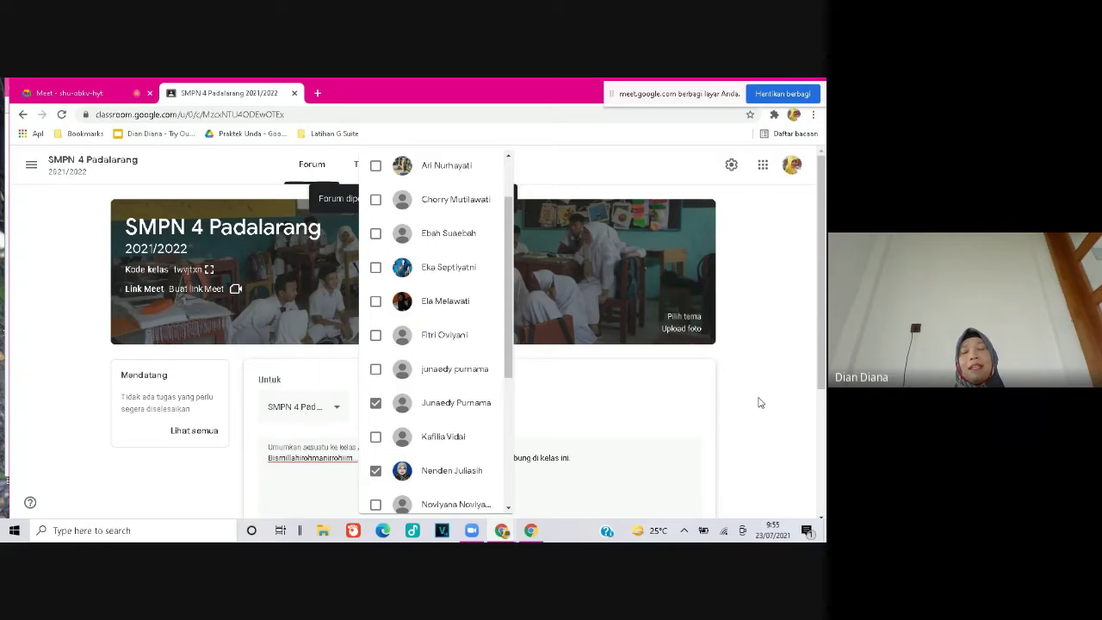
left_click(634, 432)
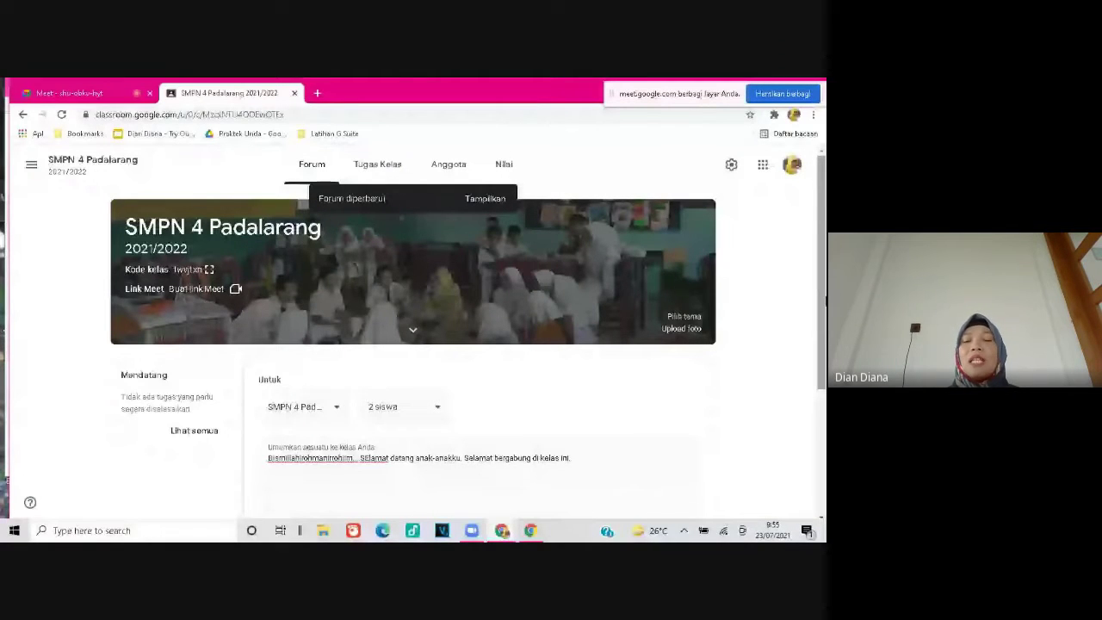
scroll(385, 348, "down", 2)
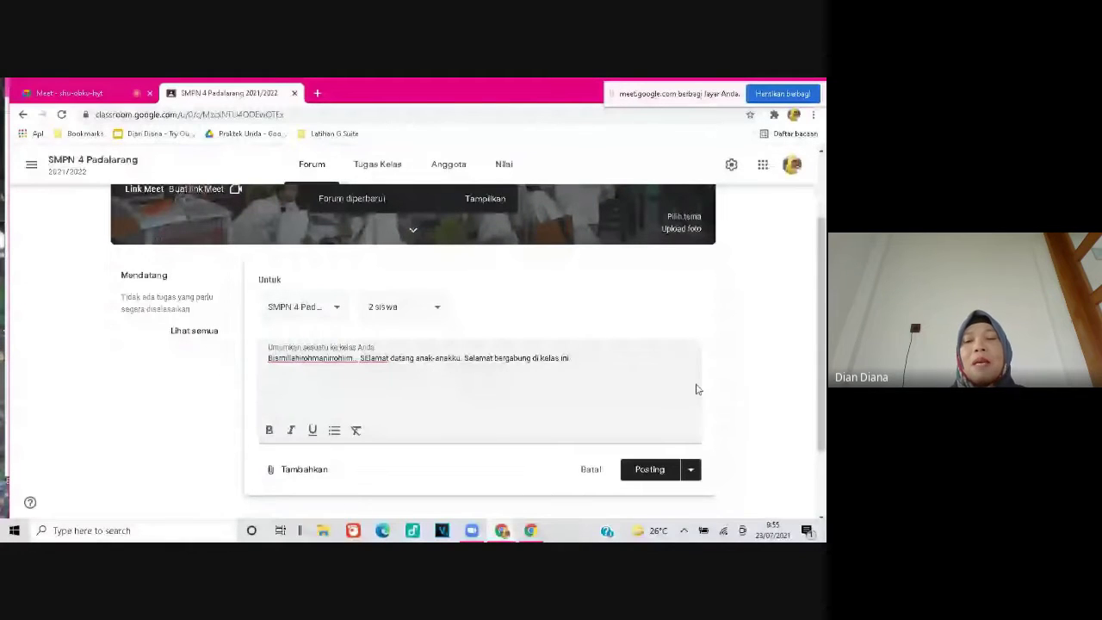
left_click(641, 476)
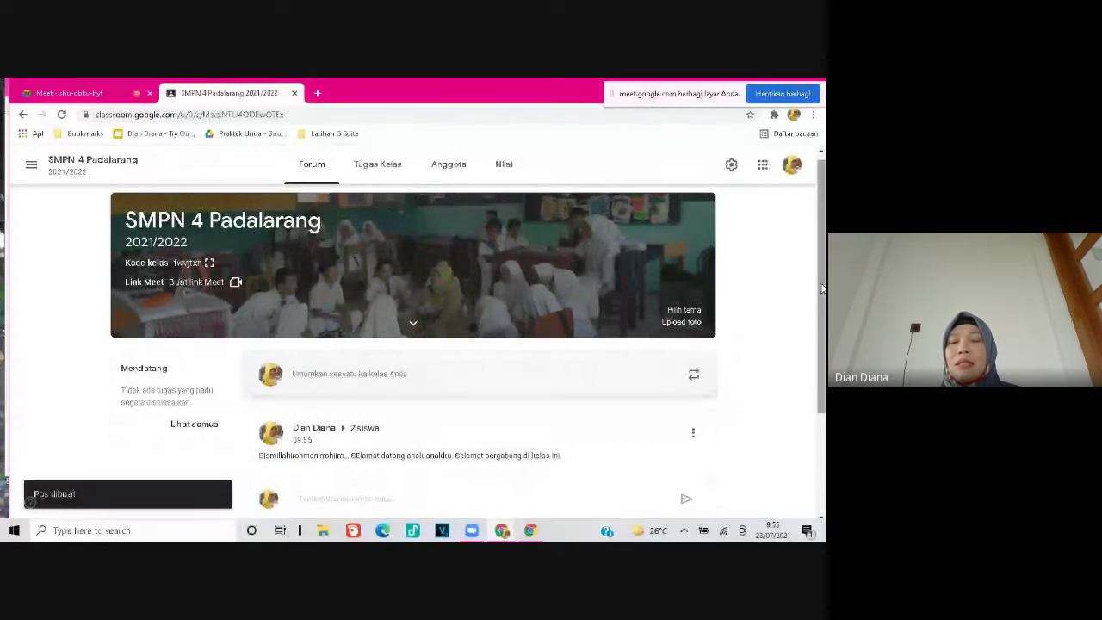
Reuse the text of the two-student welcome announcement in a new announcement addressed to all students (Semua siswa), and post it.
scroll(641, 476, "down", 1)
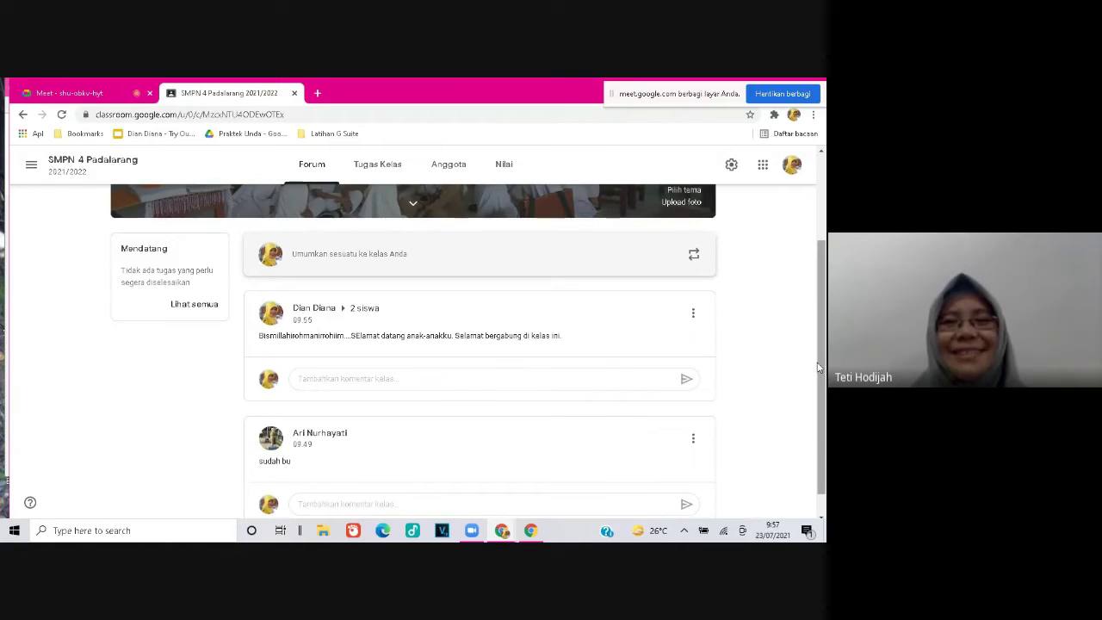
left_click_drag(821, 368, 822, 271)
scroll(511, 346, "down", 1)
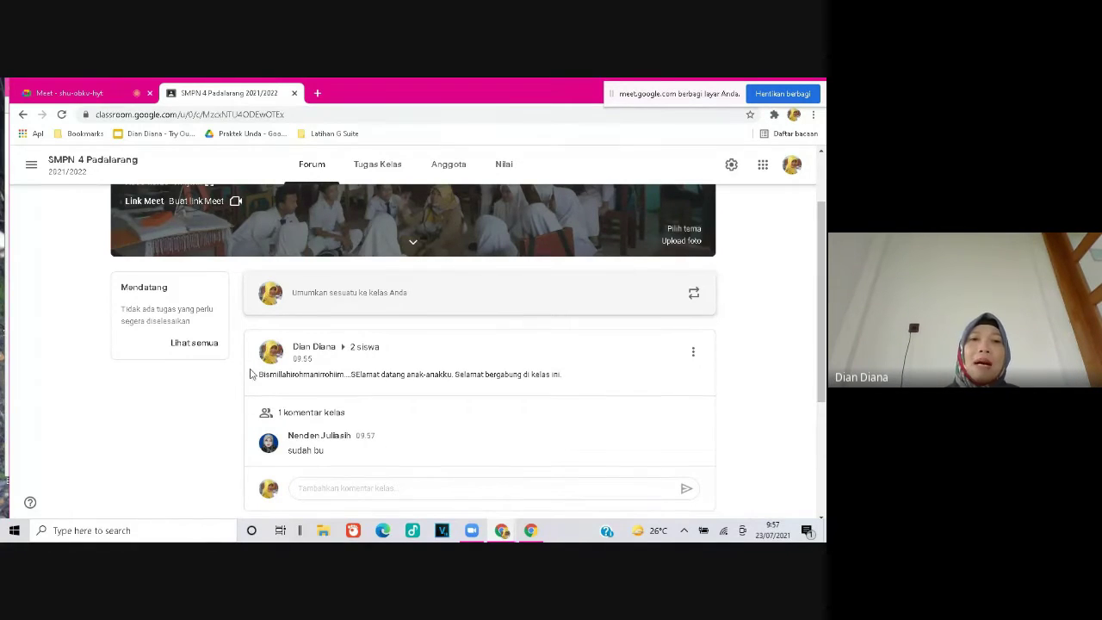
left_click_drag(259, 374, 577, 403)
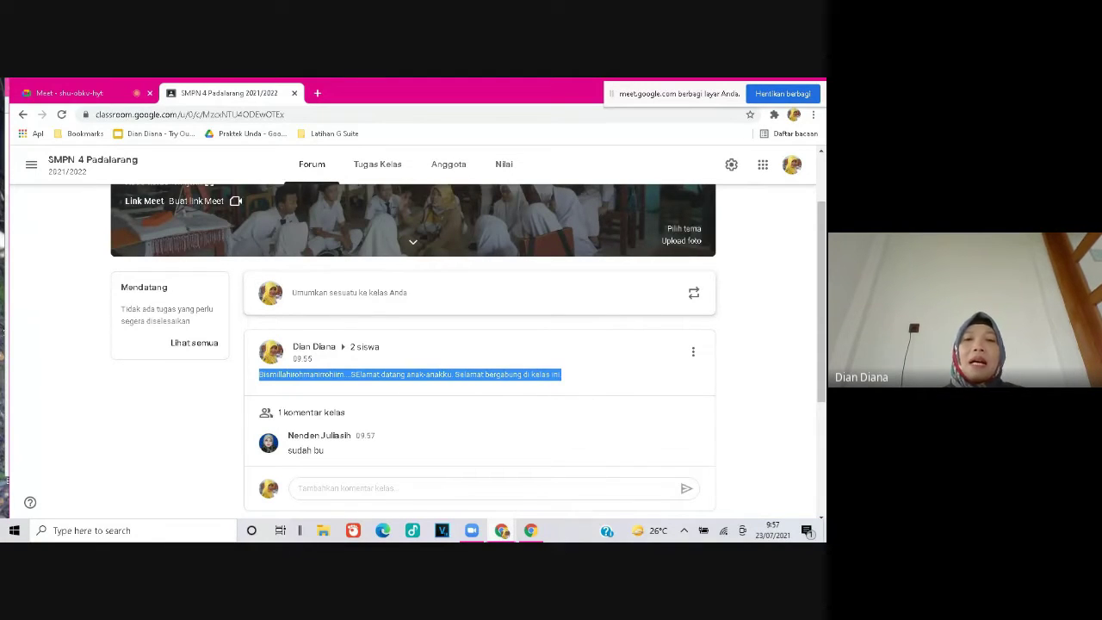
left_click(495, 298)
type("Bismillahirohmanirrohiim.... SElamat datang anak-anakku. Selamat bergabung di kelas ini.")
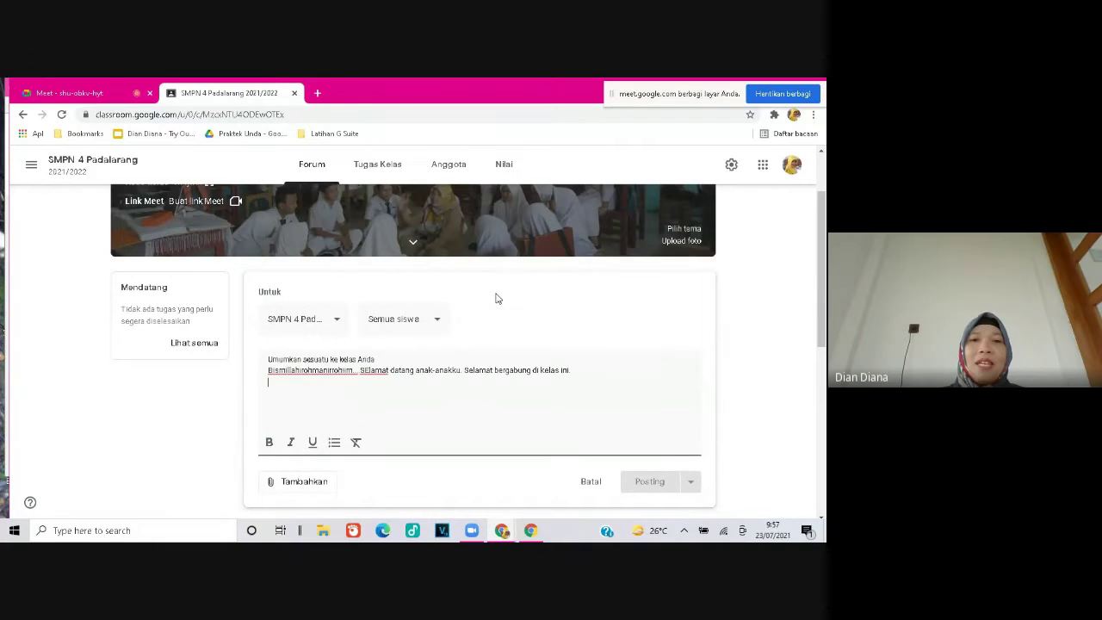
key("Return")
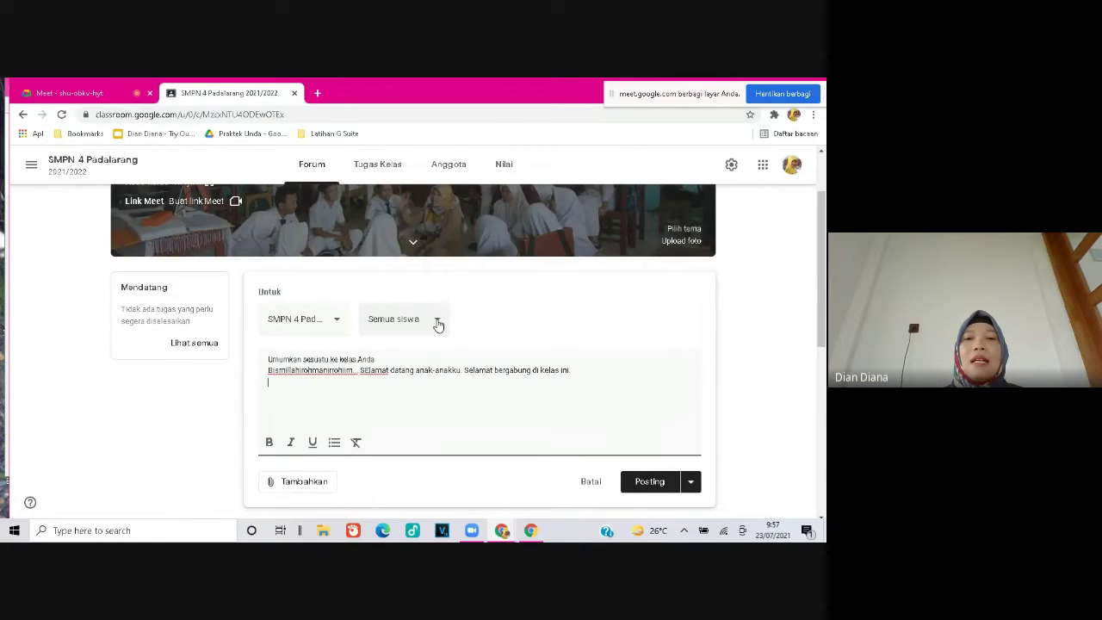
left_click(643, 482)
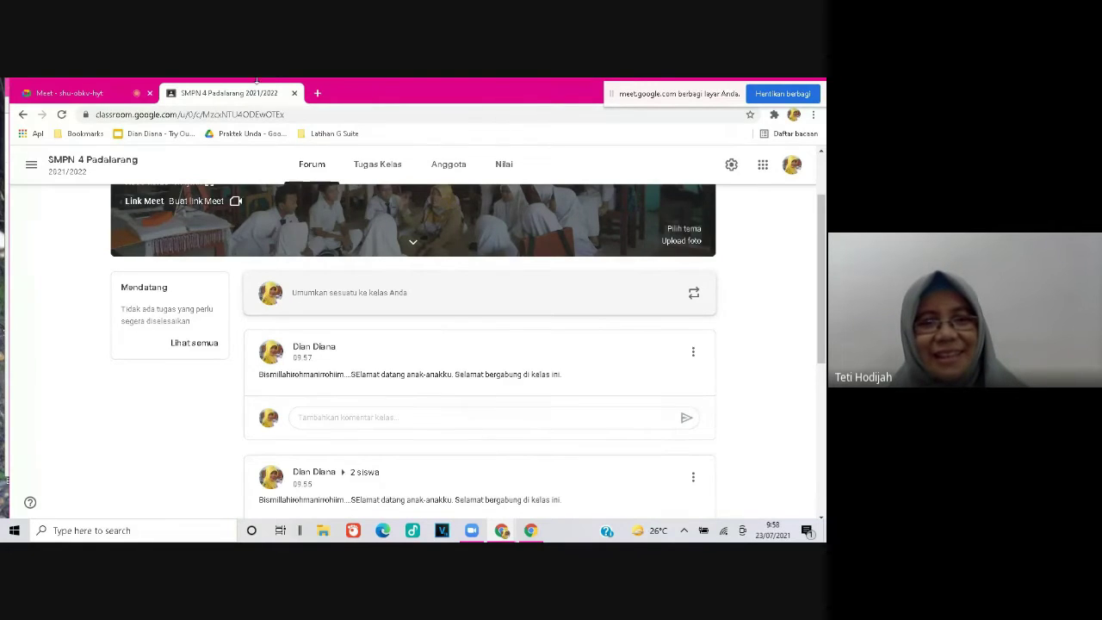
Switch to the Google Meet call, turn the microphone and camera off and back on, and return to the Classroom forum.
left_click(62, 95)
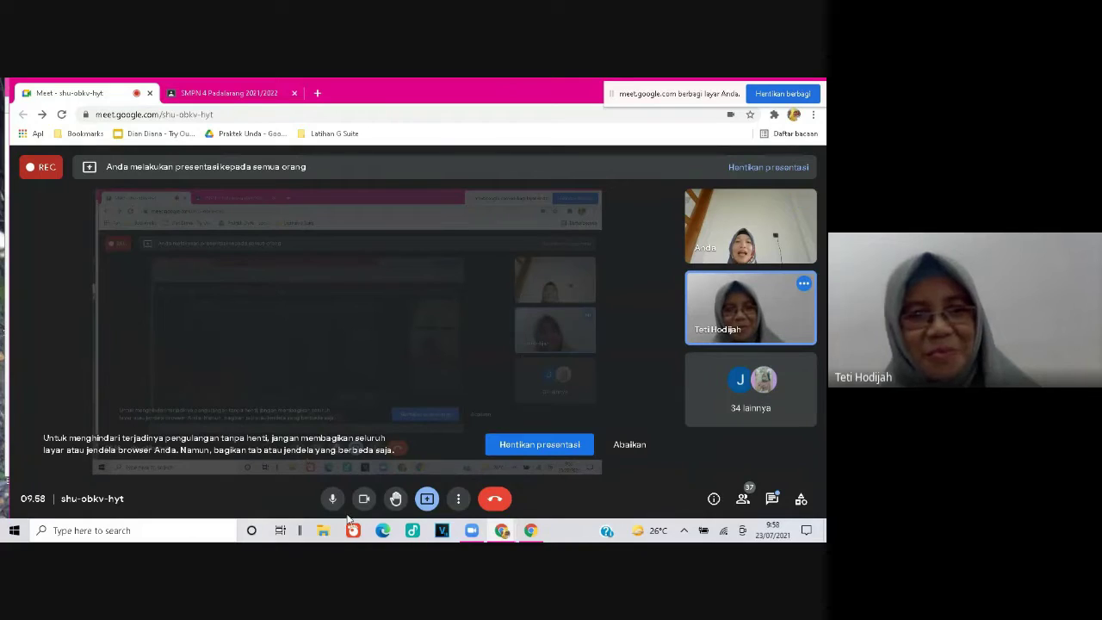
left_click(330, 504)
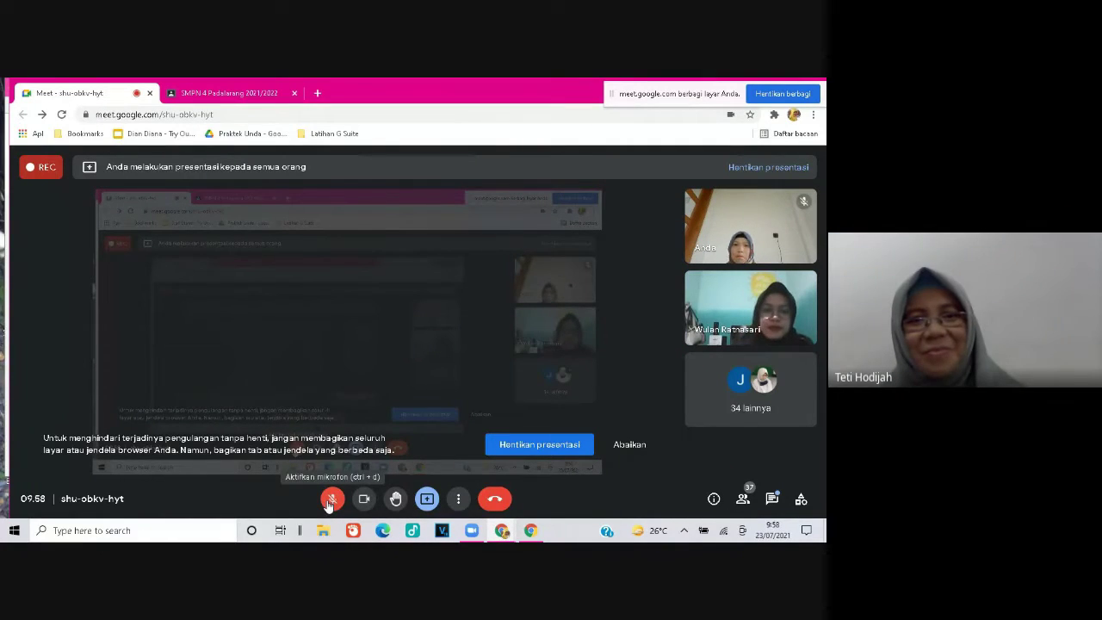
left_click(371, 501)
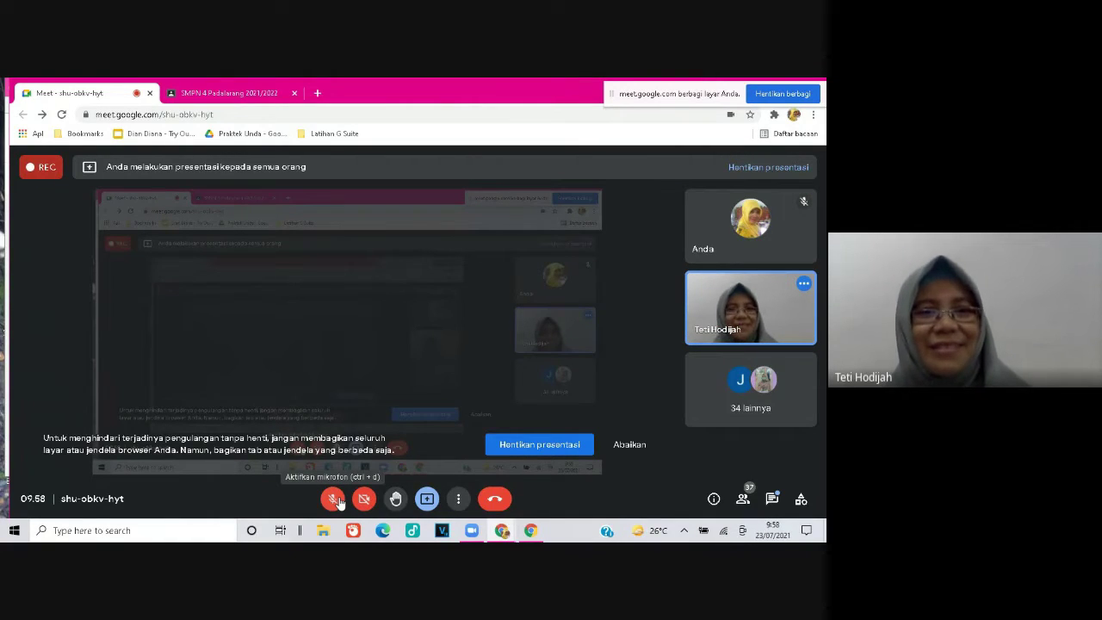
left_click(336, 500)
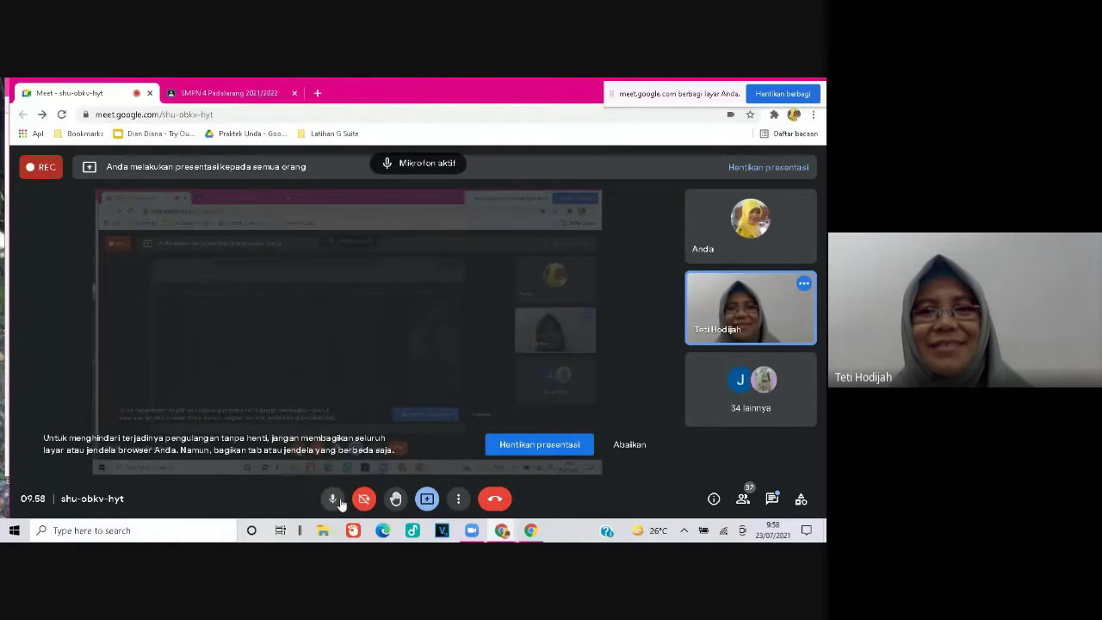
left_click(364, 500)
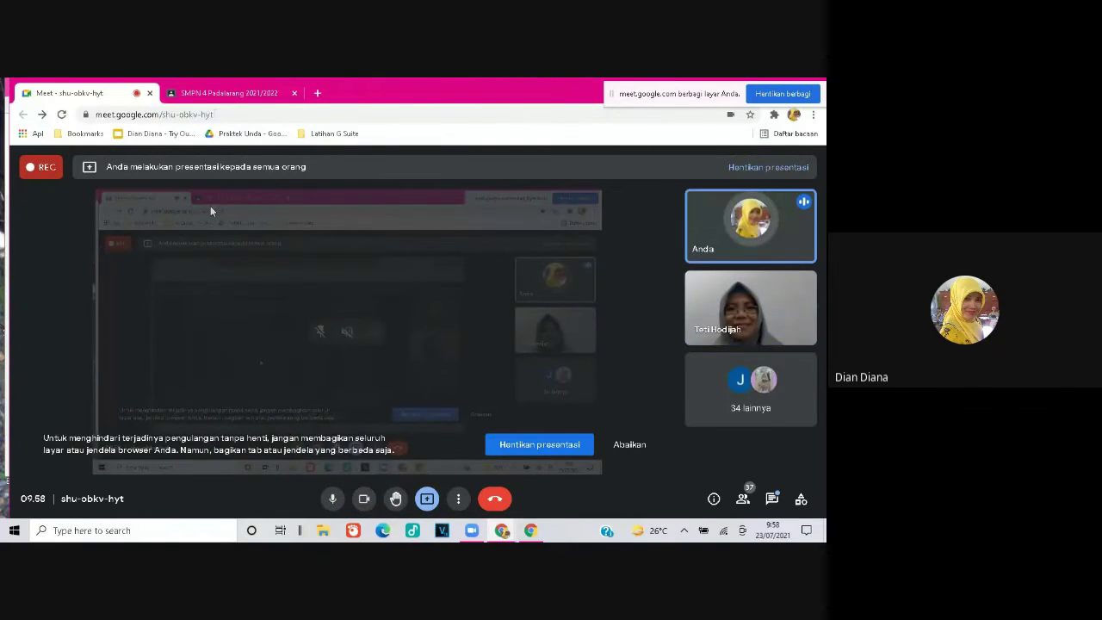
left_click(223, 93)
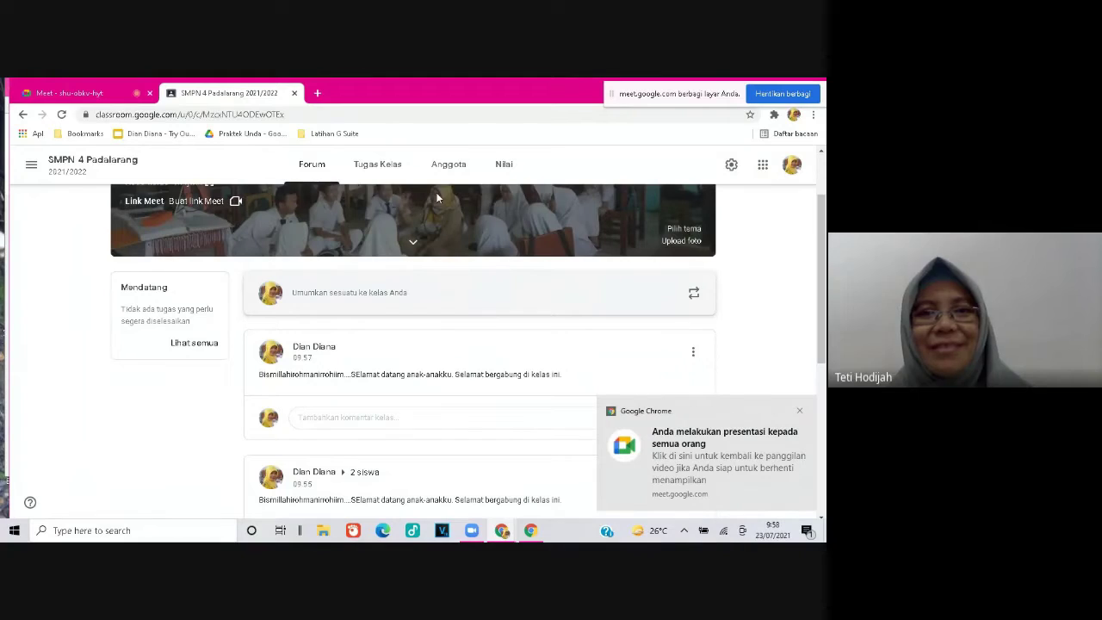
left_click(800, 412)
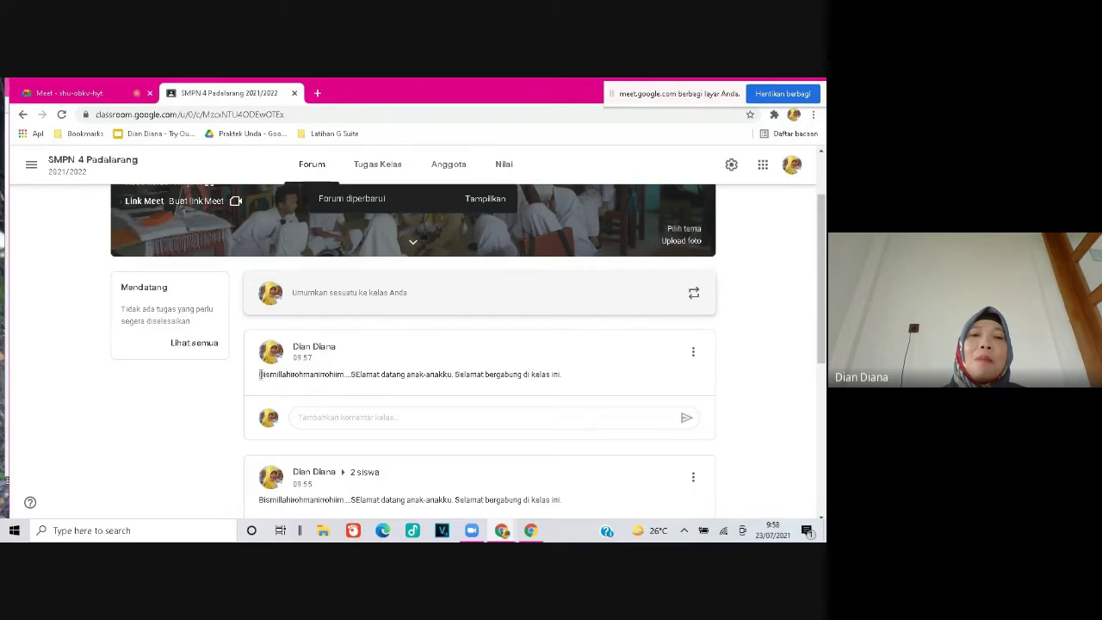
Draft a new announcement for all students reading "Minggu sekarang kita lakuan Google meet ya, tolong klik jam 9 hari ini (...)".
left_click_drag(260, 374, 401, 375)
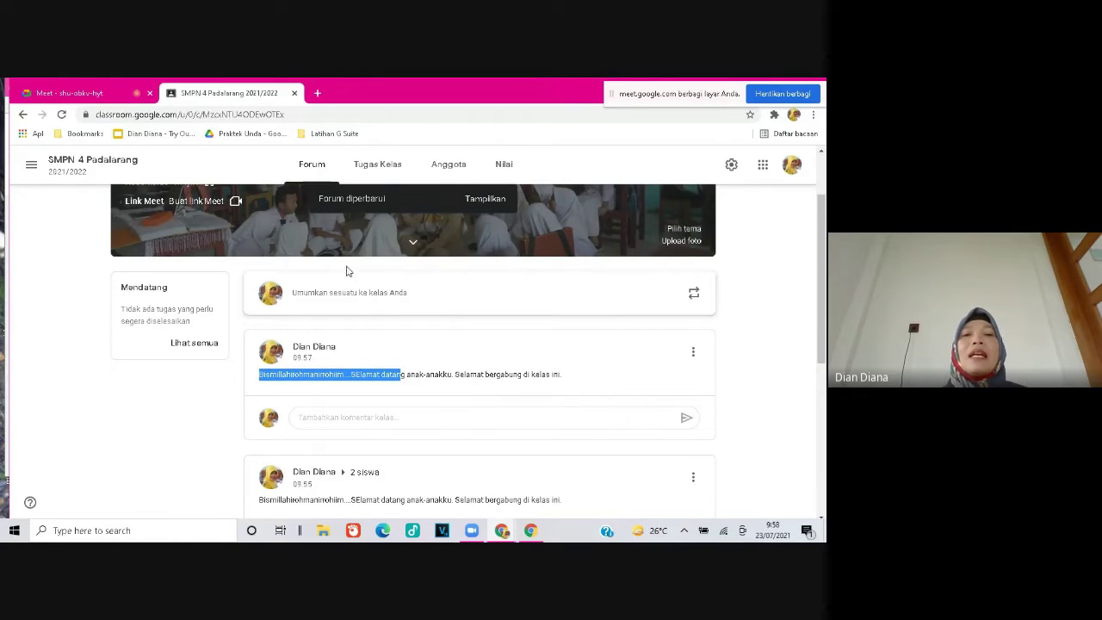
left_click(362, 294)
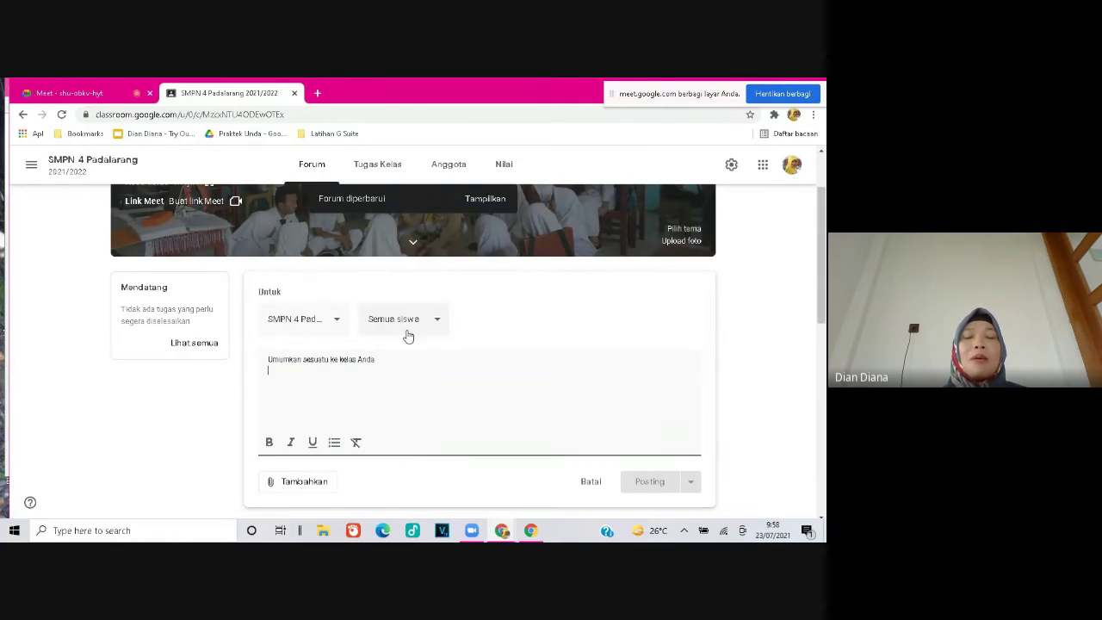
type("Minggu seka")
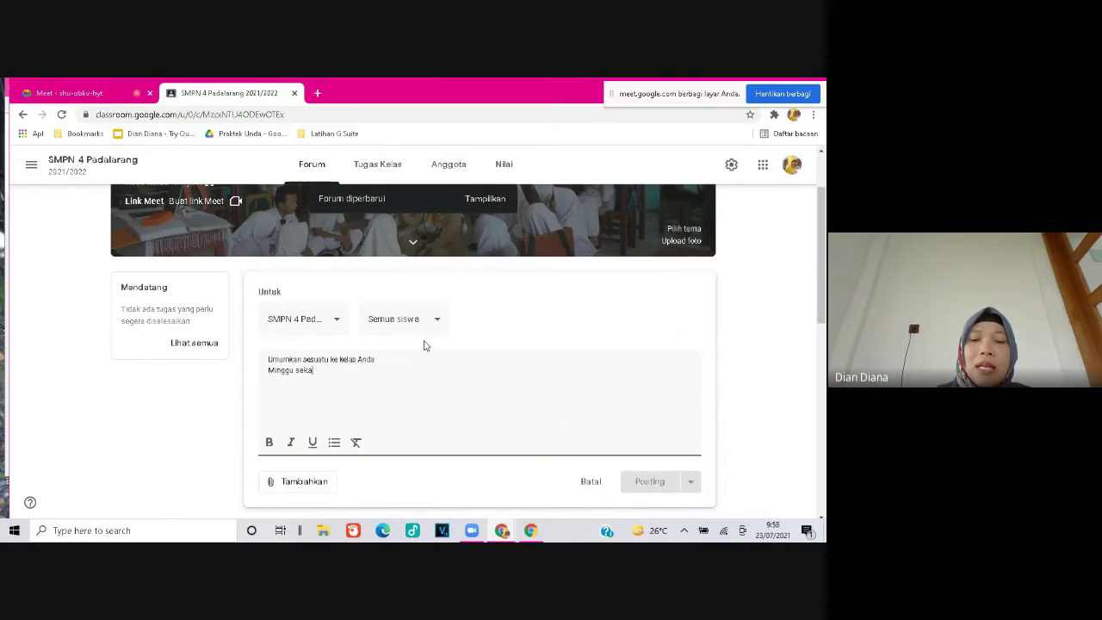
type("rang kita lakuan Google me")
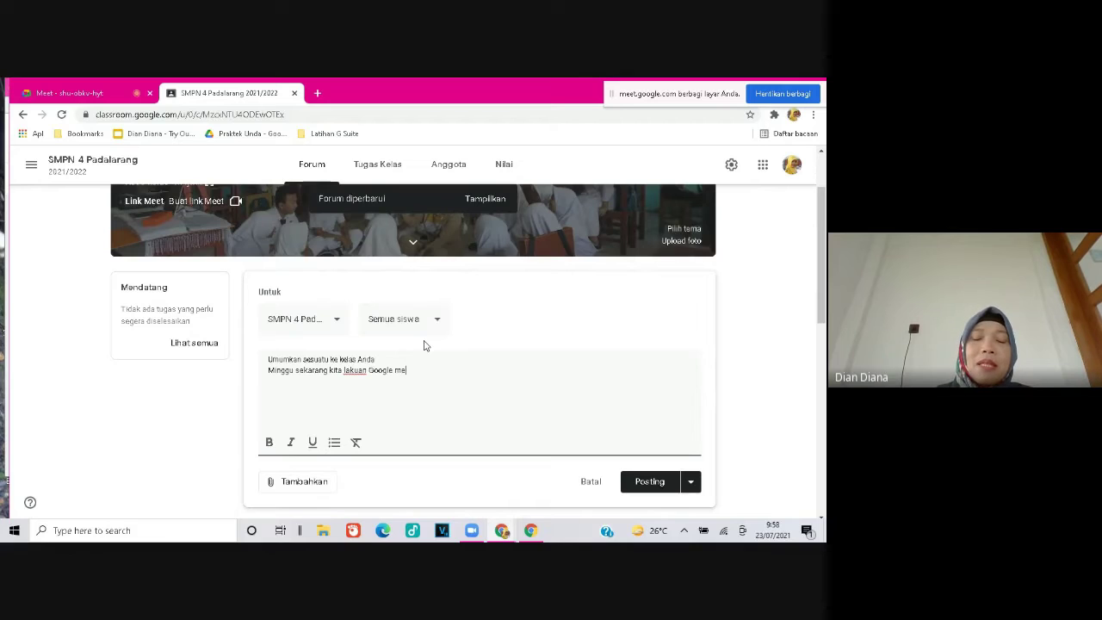
type("ya")
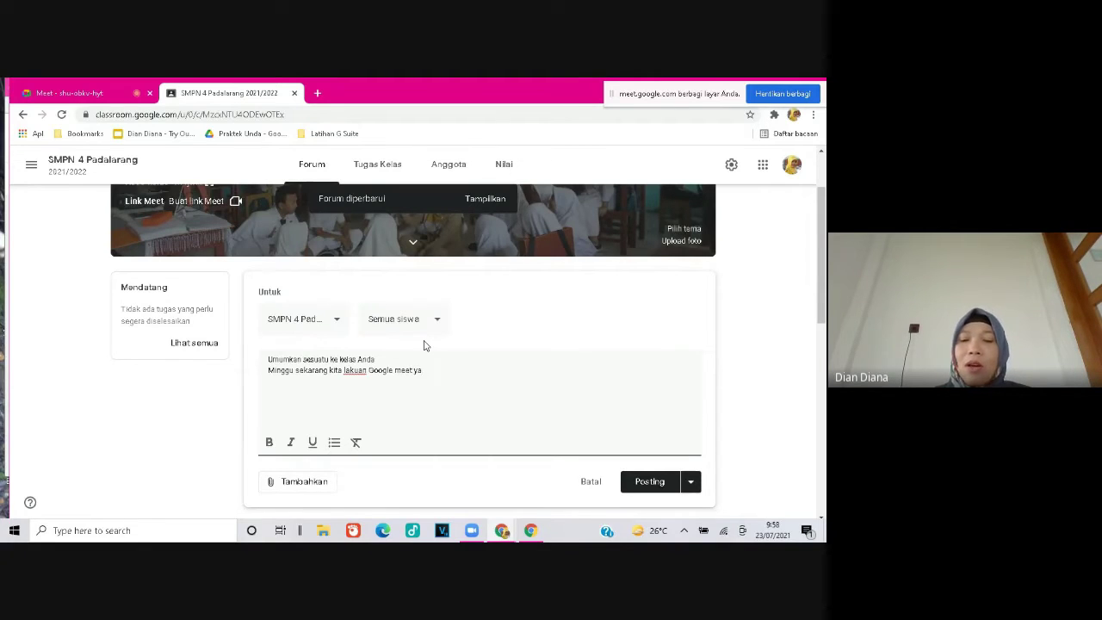
type(", tolo")
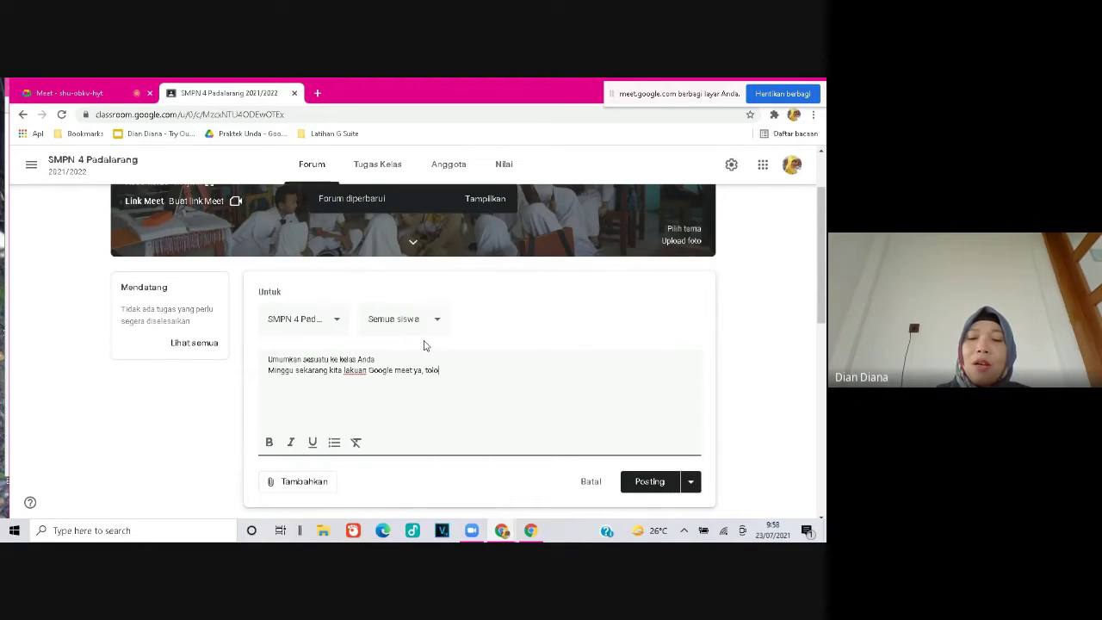
type("ng klik")
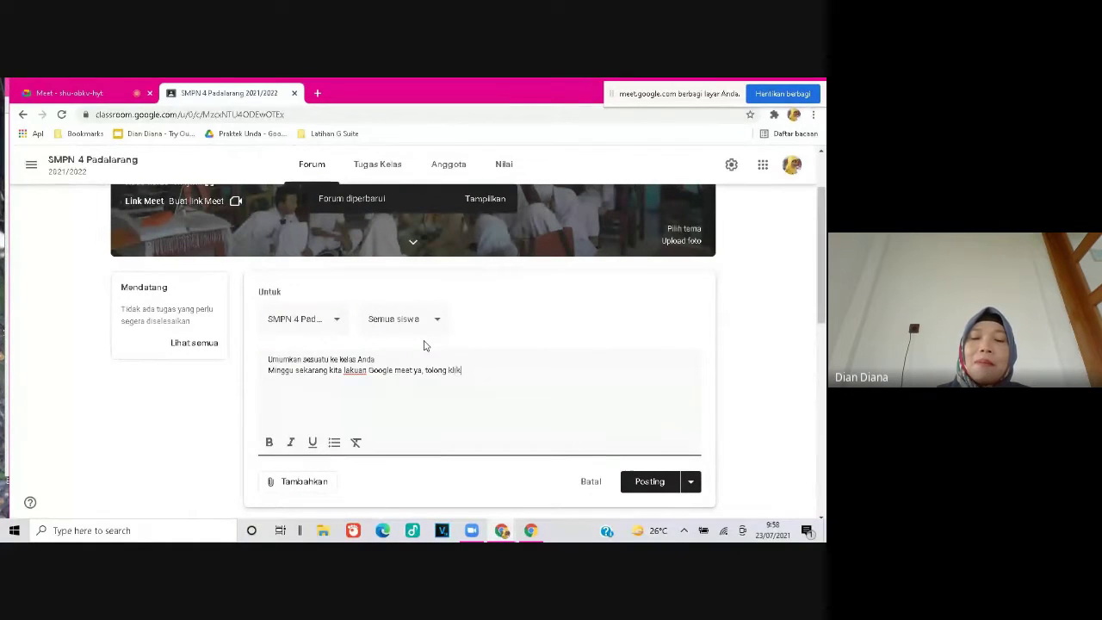
type(" jam ")
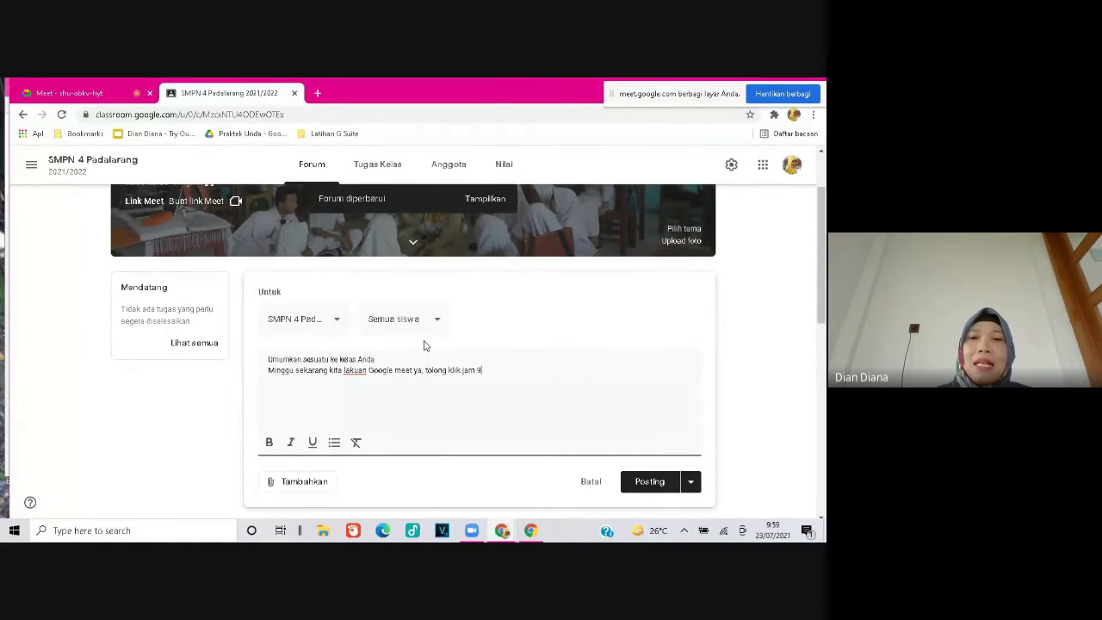
type("9 hari ini (")
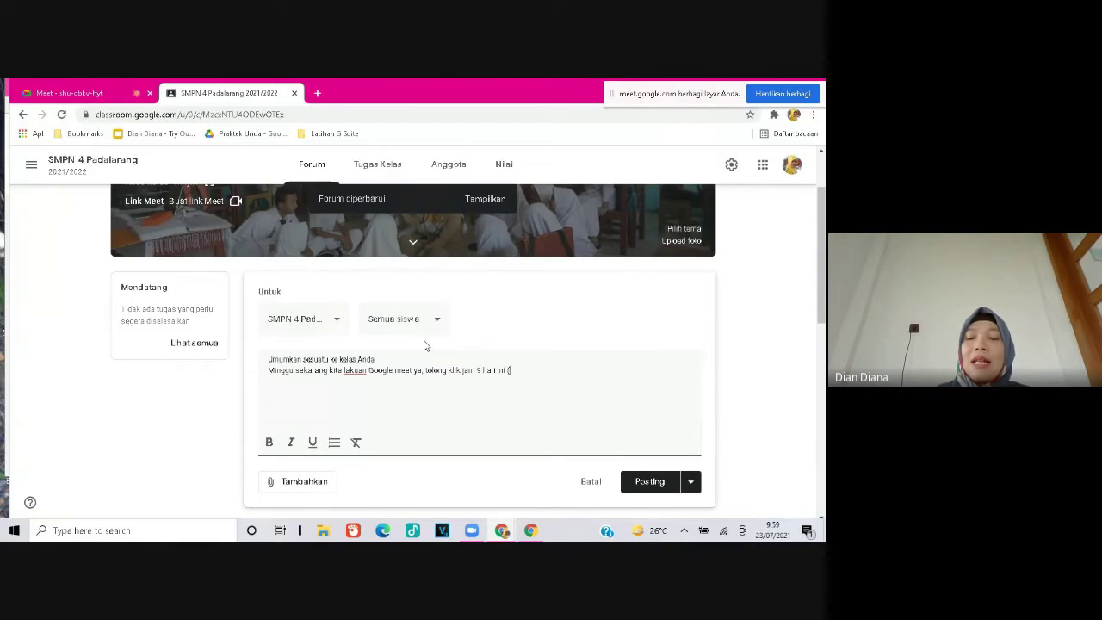
type("...)")
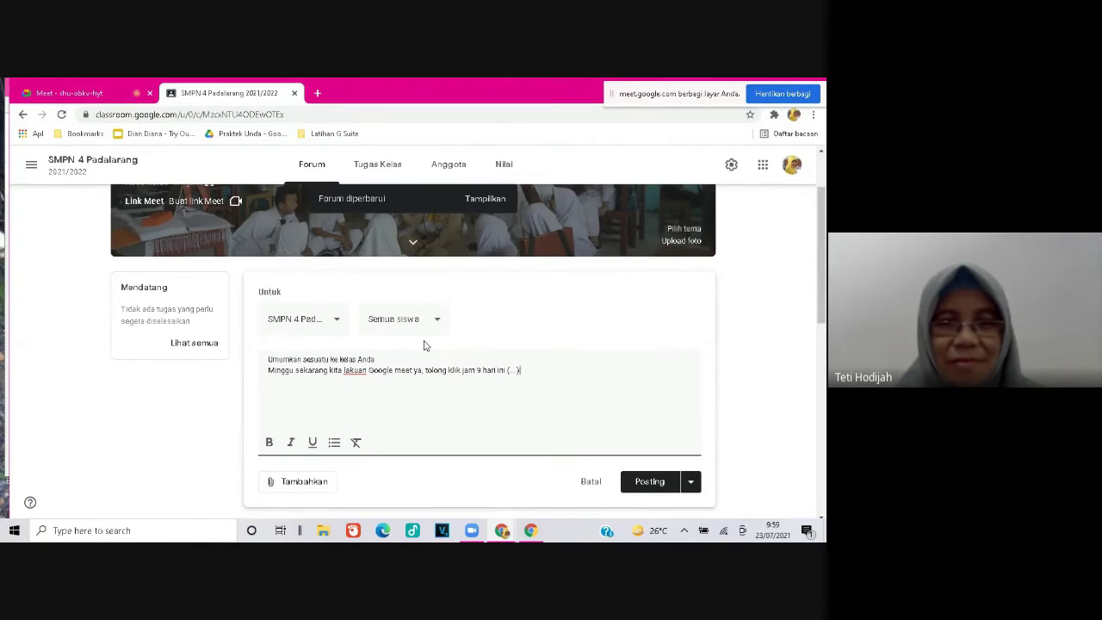
Complete the Google Meet announcement by replacing the dots in the brackets with "31 Juli 2021" and adding "langsung kita meeting, ya" at the end.
type(" langsung ki")
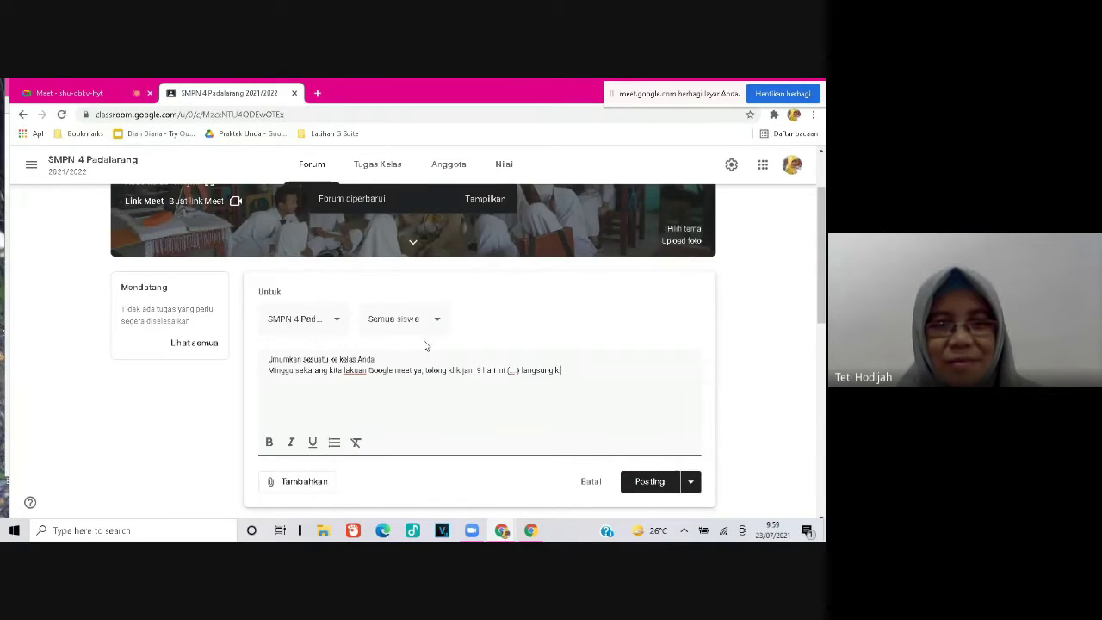
type("ta m")
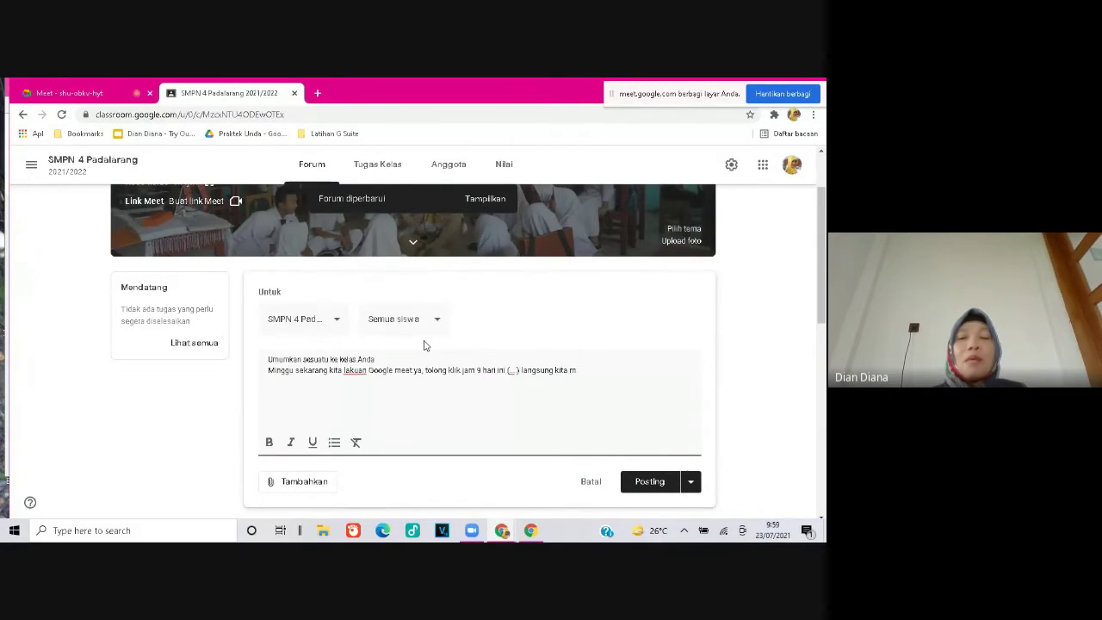
type("ieeting, ya")
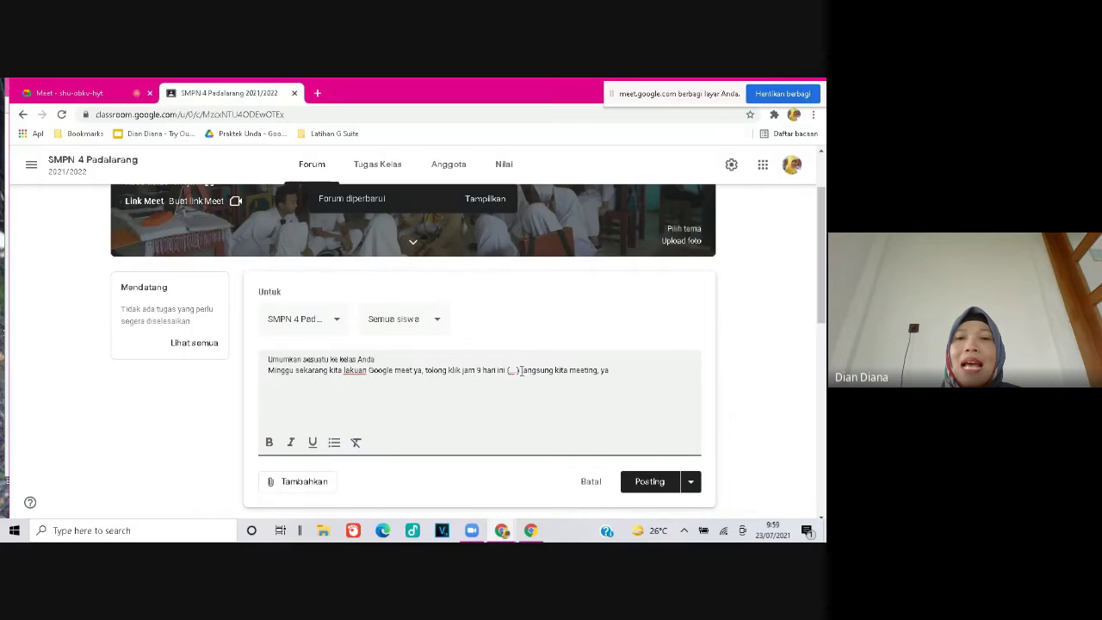
key("BackSpace")
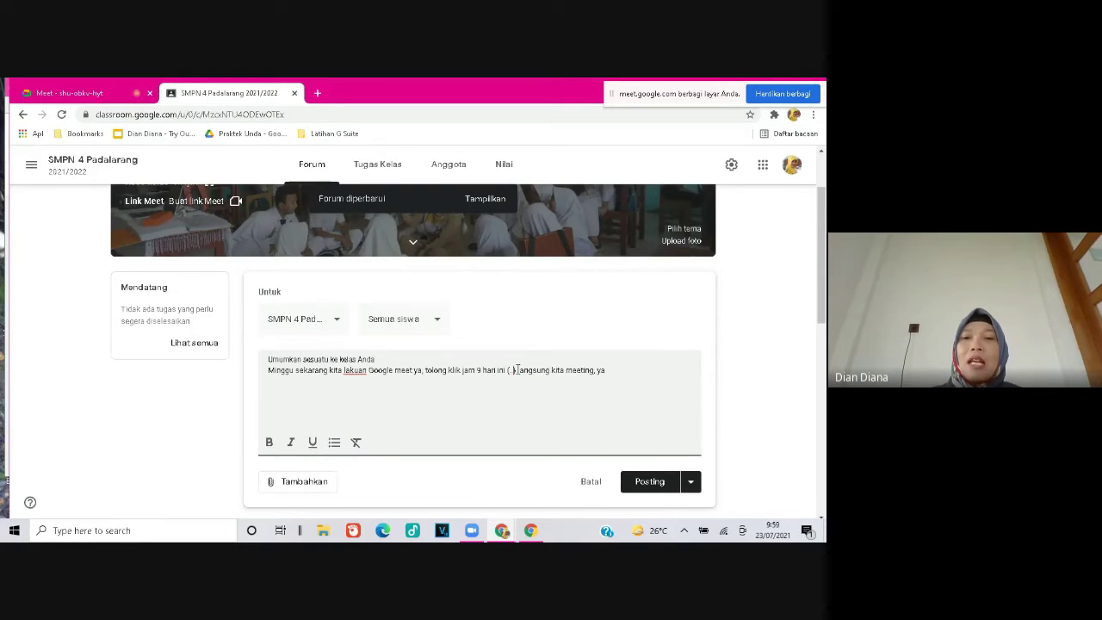
type("31")
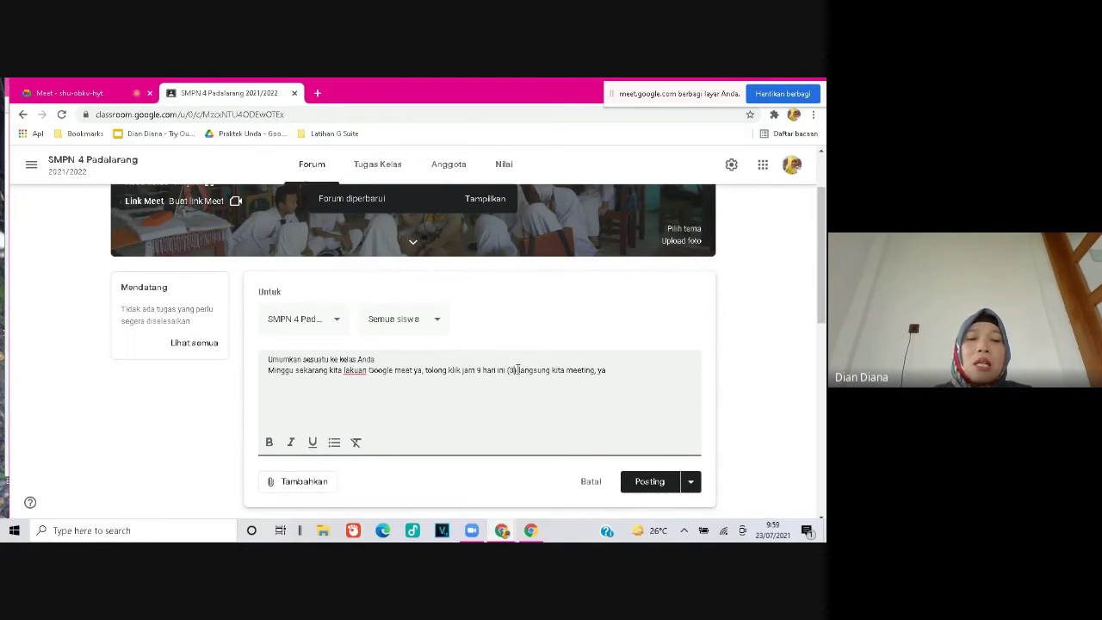
type(" Juli 20")
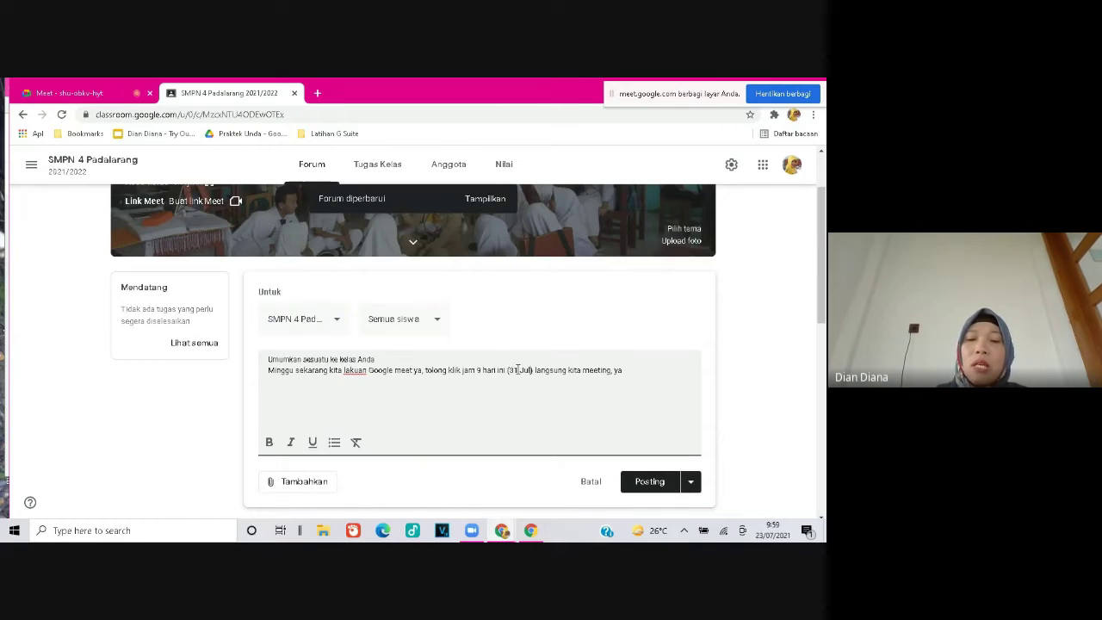
type("21")
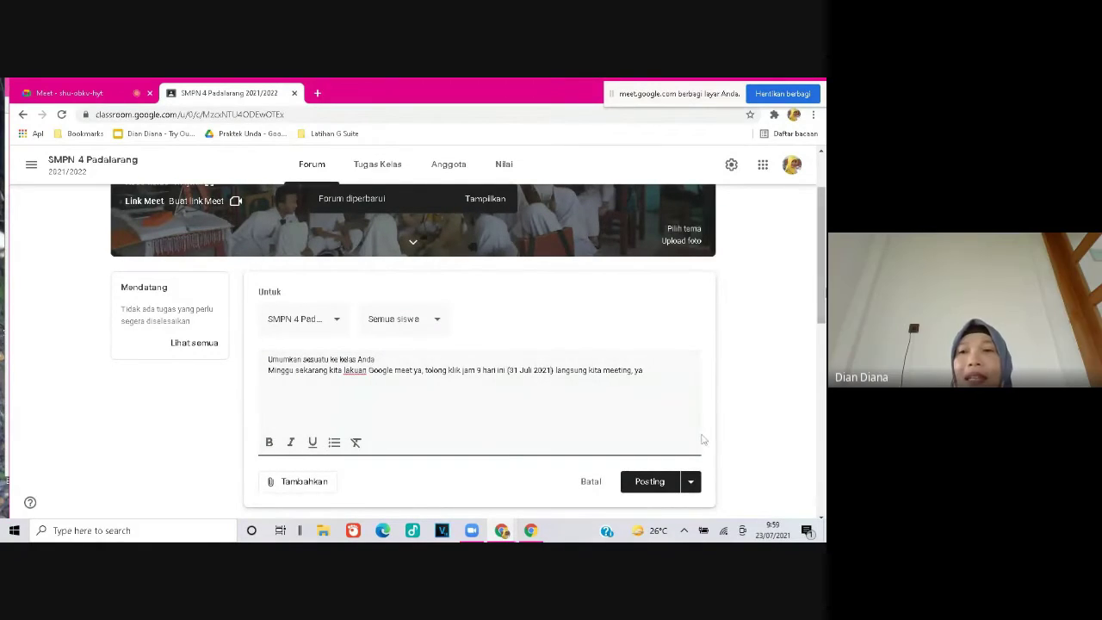
Examine the announcement's posting options, including the Jadwalkan scheduling date and time, without scheduling it.
left_click_drag(820, 272, 820, 288)
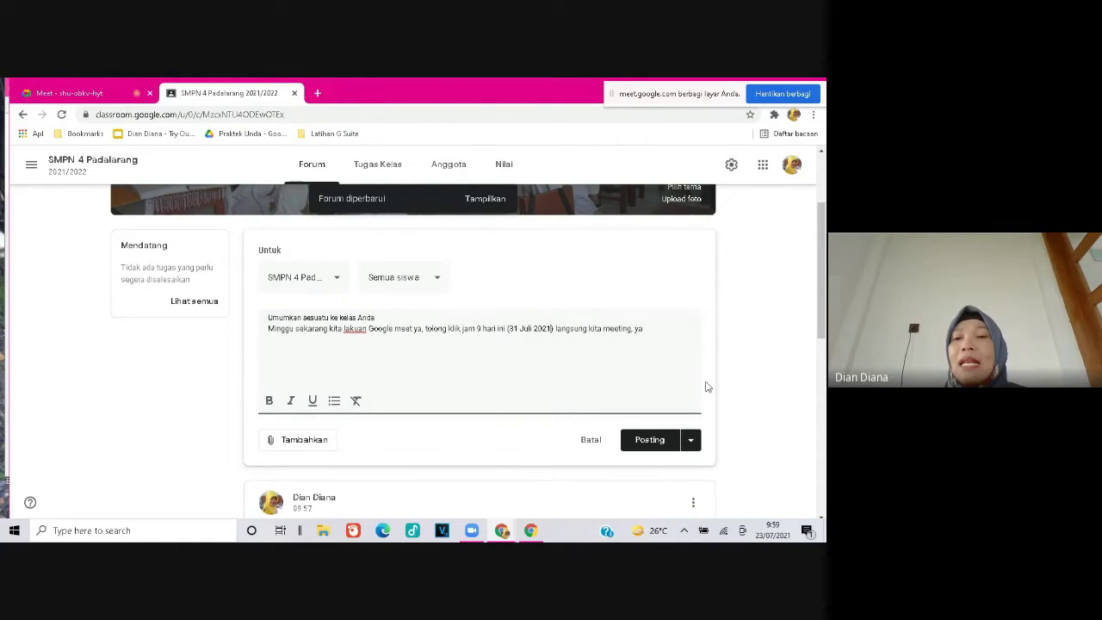
left_click(691, 443)
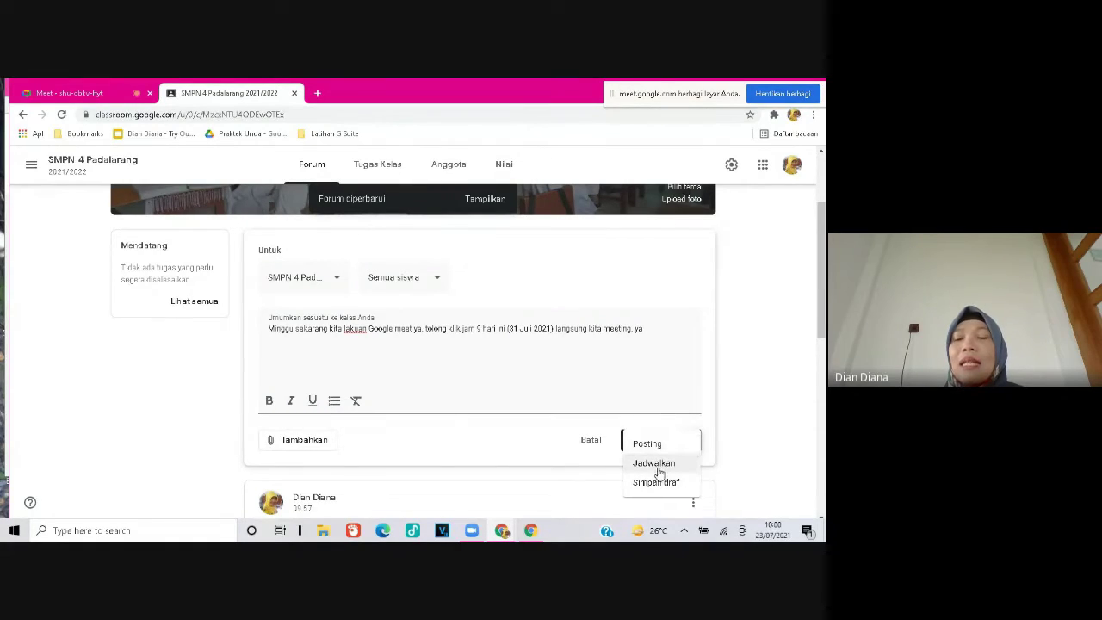
left_click(656, 464)
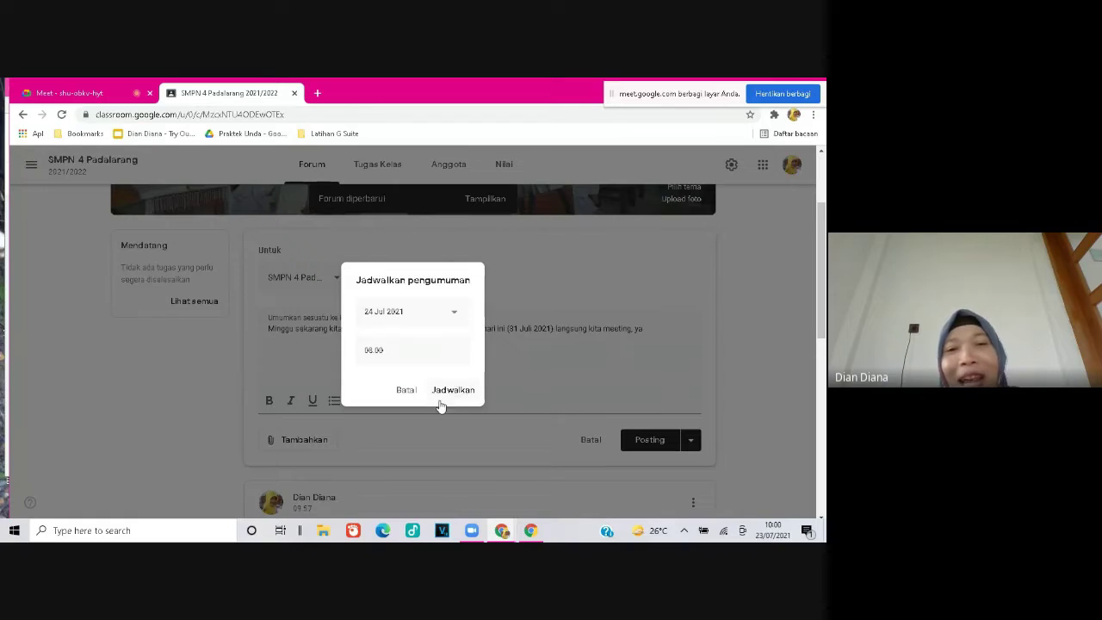
left_click(405, 390)
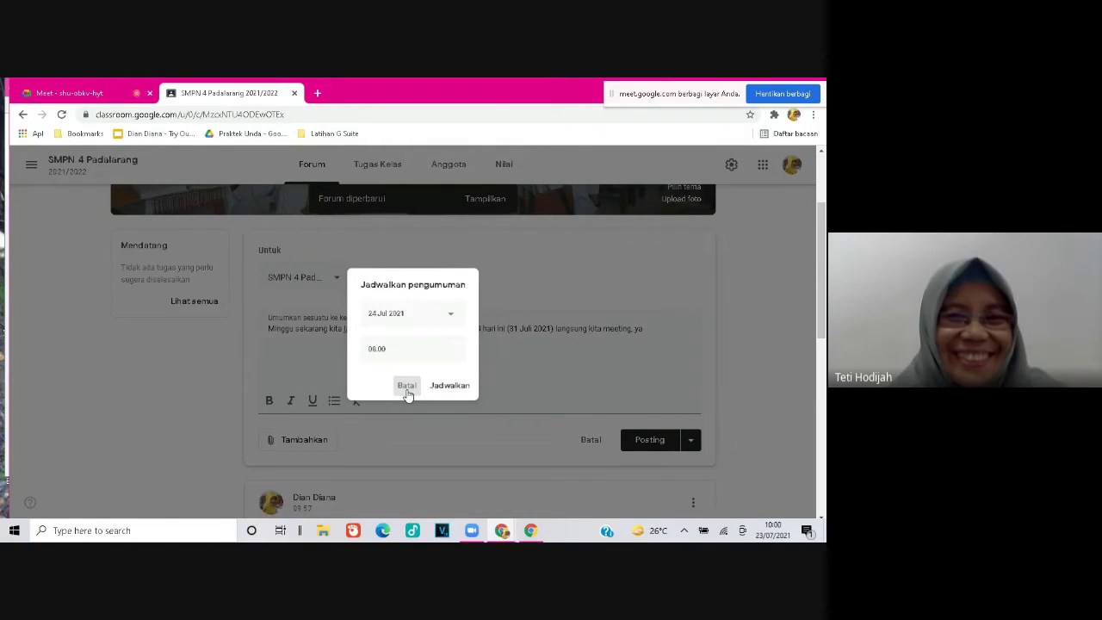
left_click(690, 440)
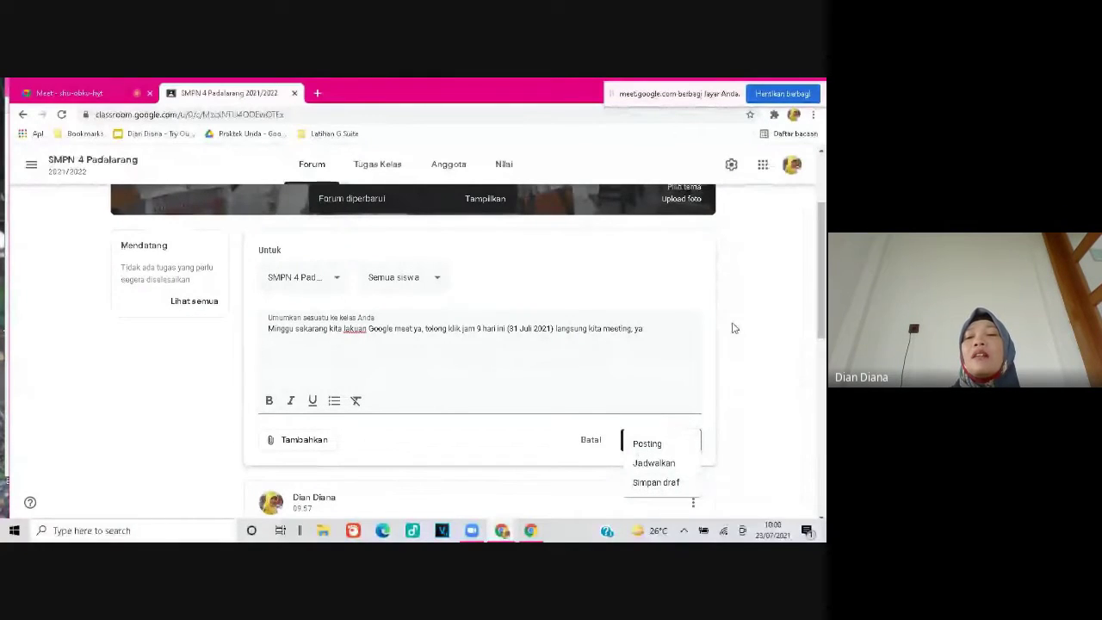
left_click(705, 372)
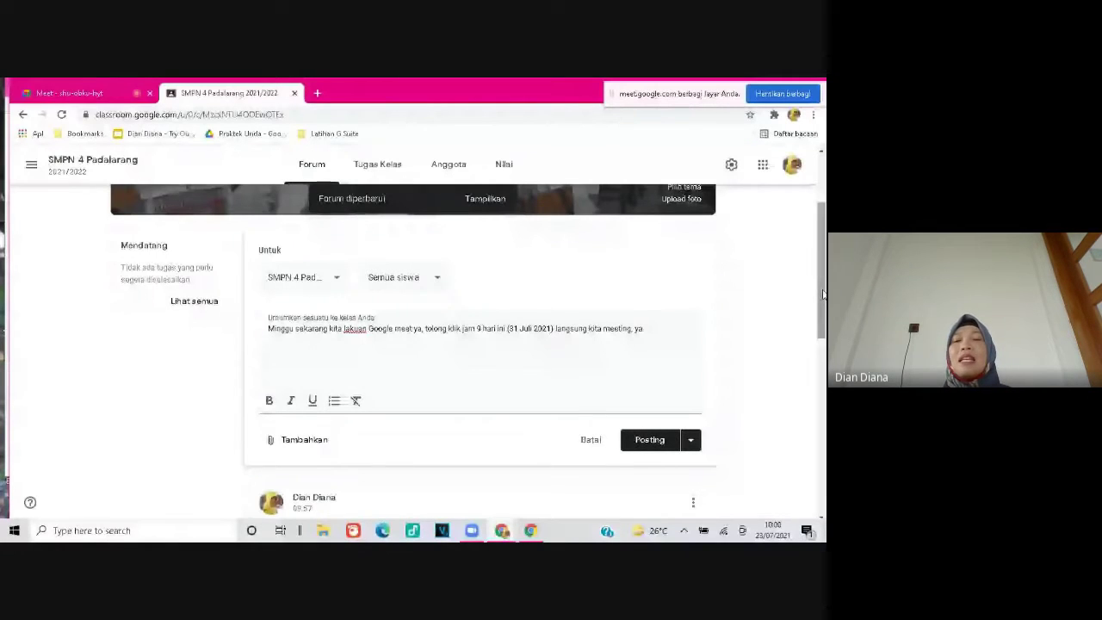
View the prompt for adding Meet to the class from the class banner and dismiss it without creating a link.
left_click_drag(822, 295, 823, 226)
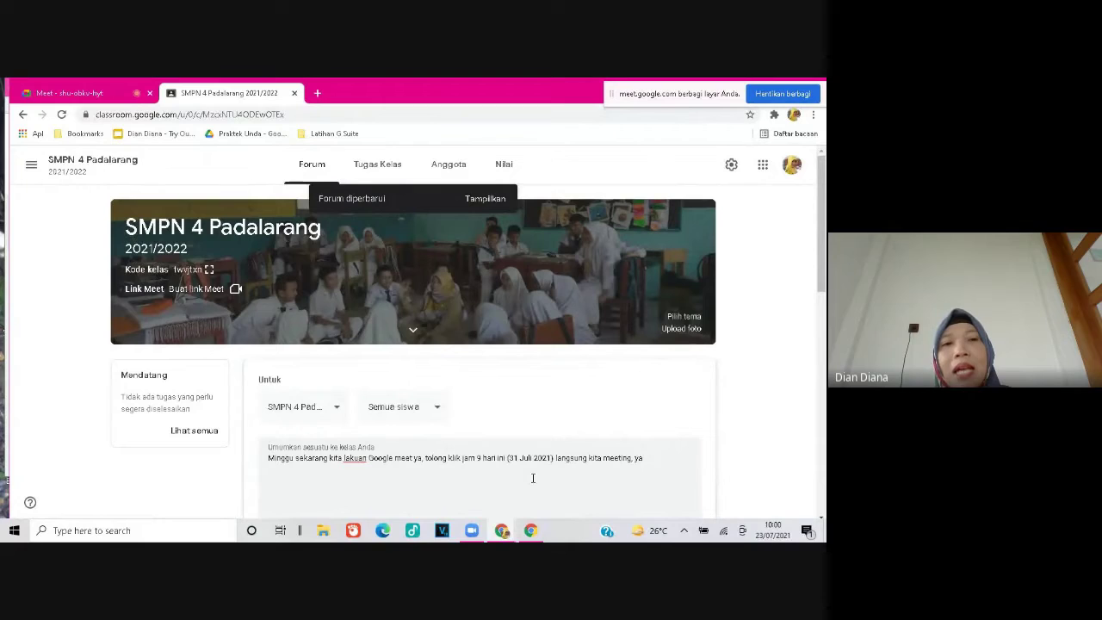
left_click(194, 293)
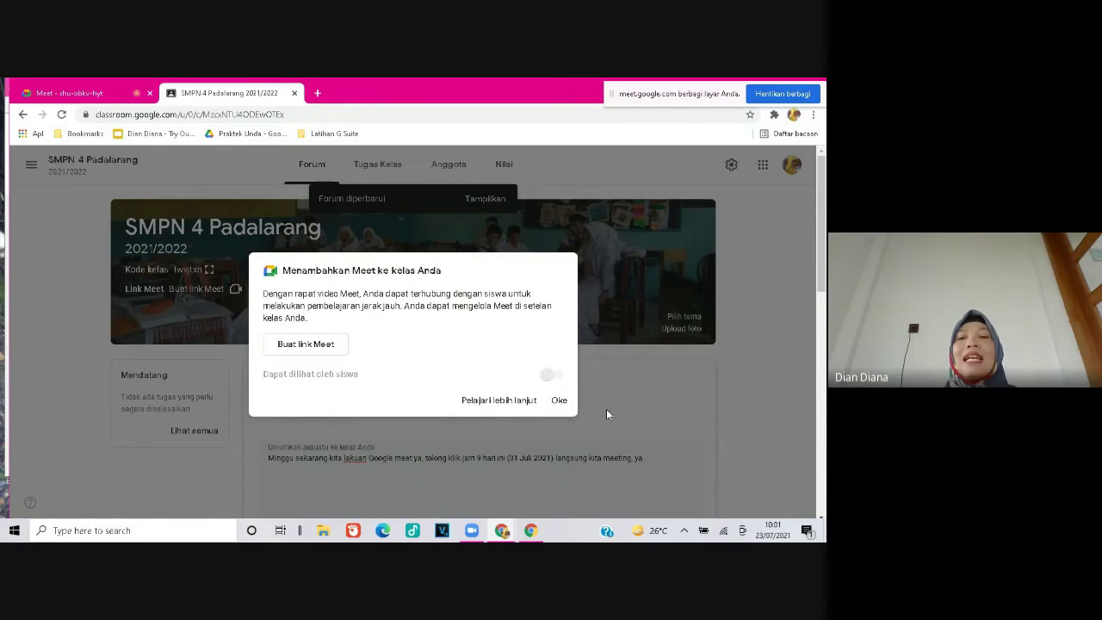
left_click(559, 399)
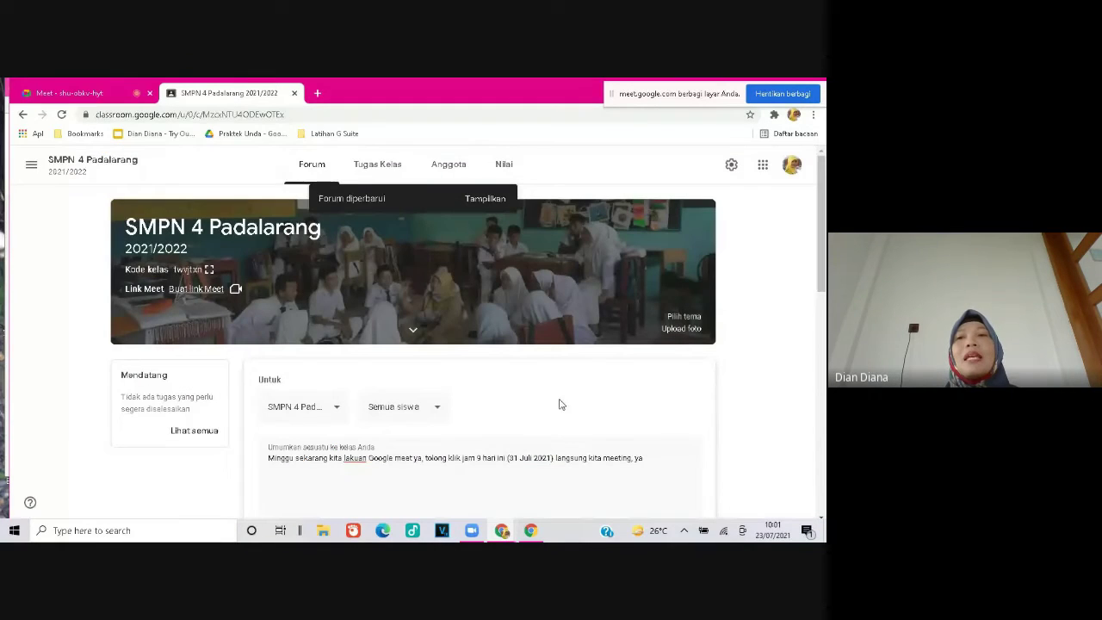
Create a Meet link for the class in the class settings and save the settings.
left_click(732, 167)
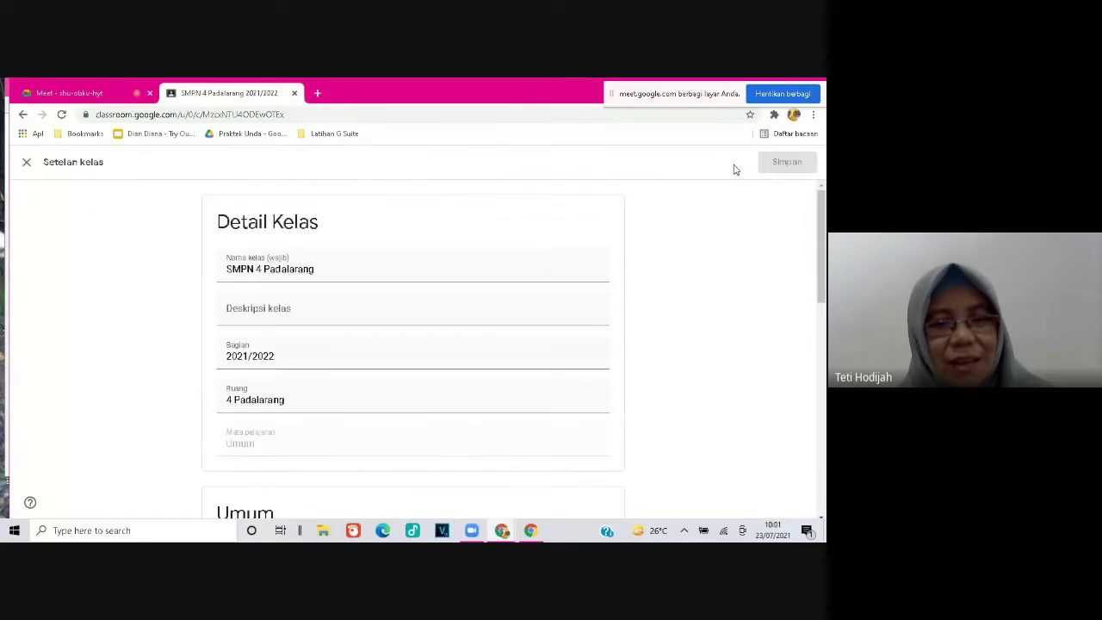
left_click_drag(822, 218, 824, 303)
scroll(413, 344, "down", 3)
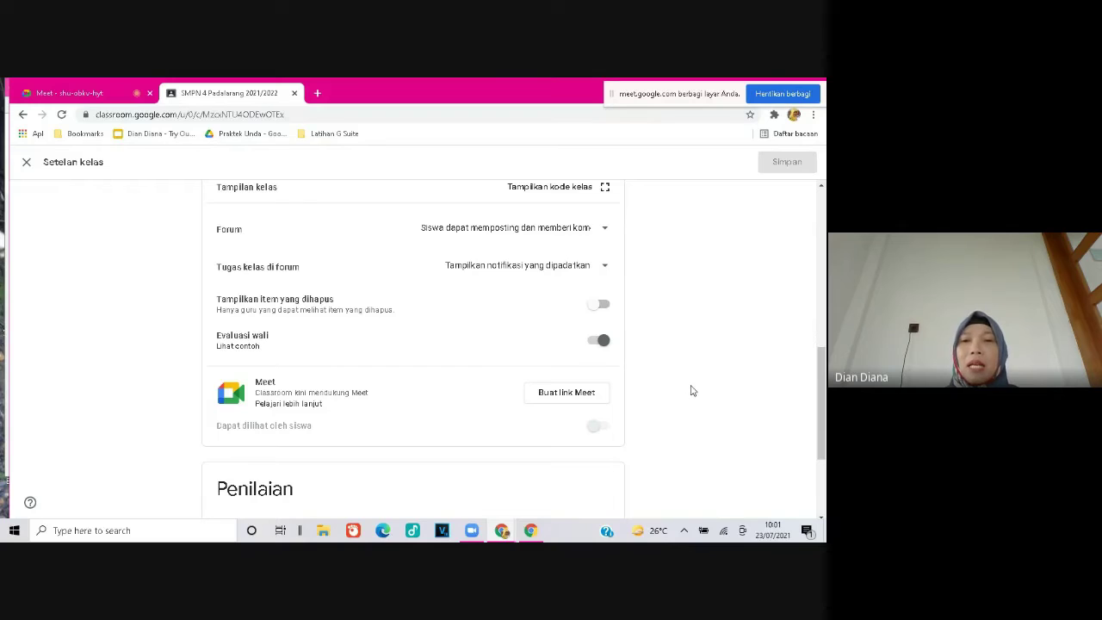
left_click(581, 398)
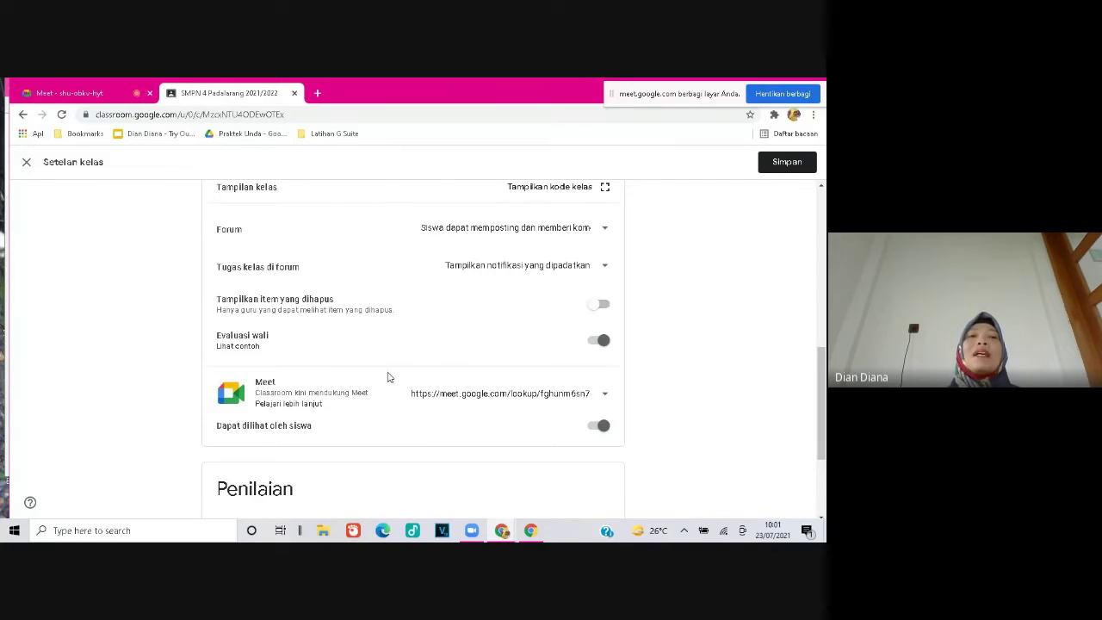
left_click(784, 165)
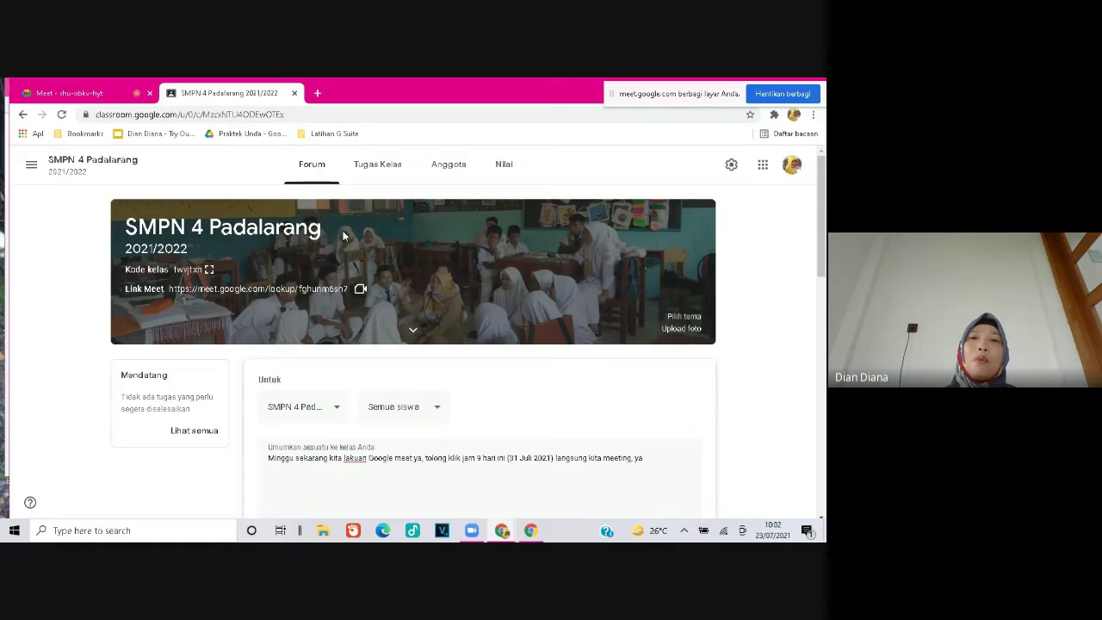
Discard the unsaved announcement and remove the duplicate student whose row has no guardian invitation from the class member list.
left_click(451, 165)
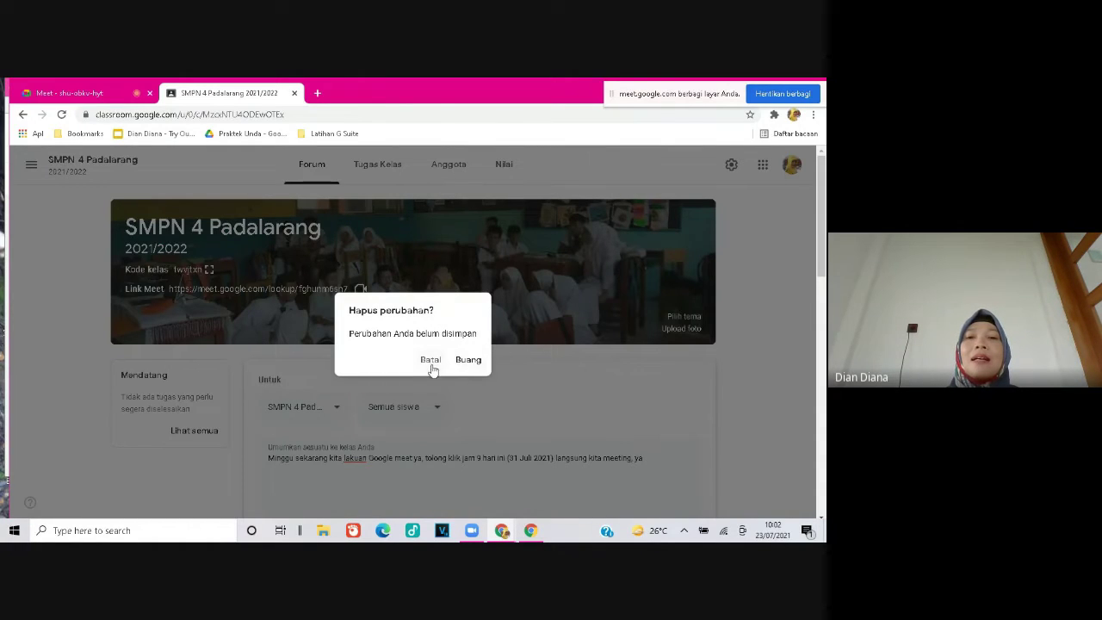
left_click(468, 361)
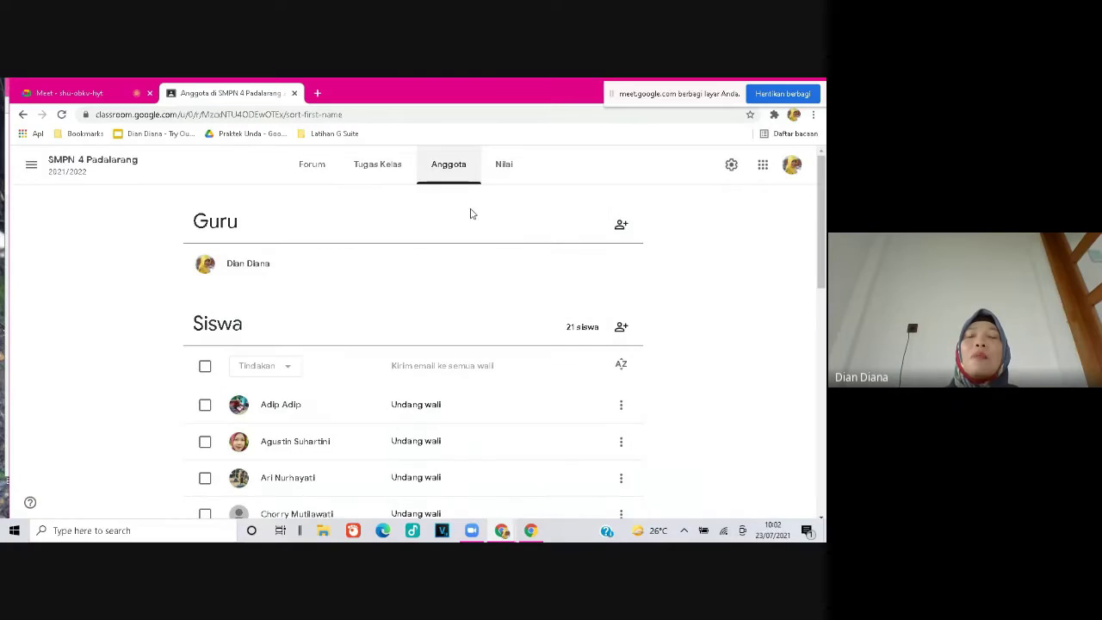
left_click_drag(821, 231, 815, 360)
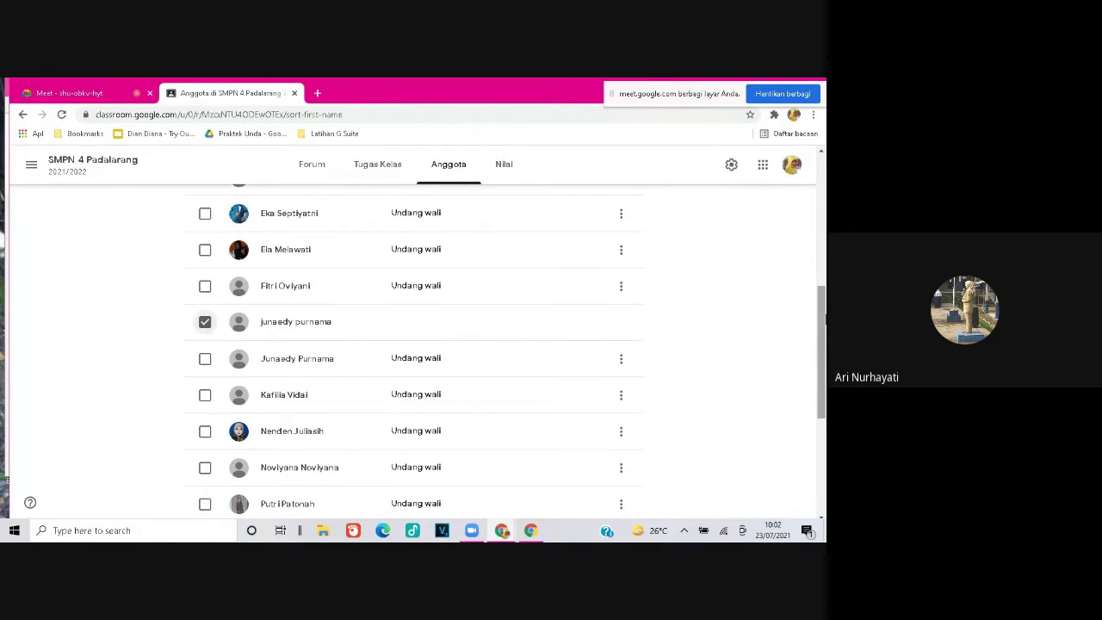
left_click_drag(822, 344, 823, 241)
scroll(823, 241, "up", 1)
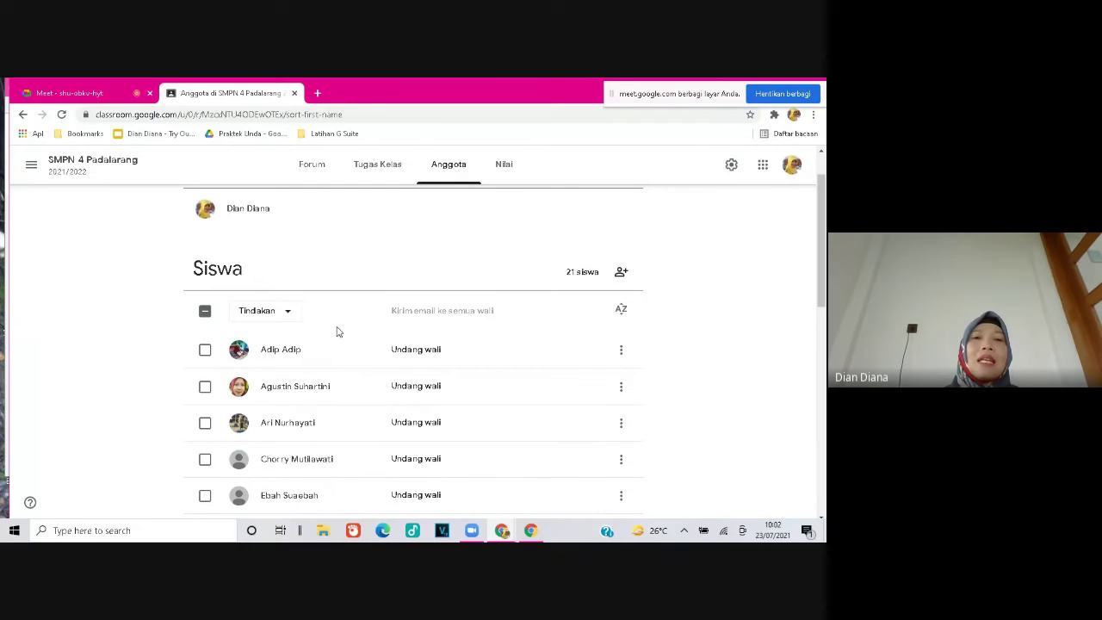
left_click(287, 313)
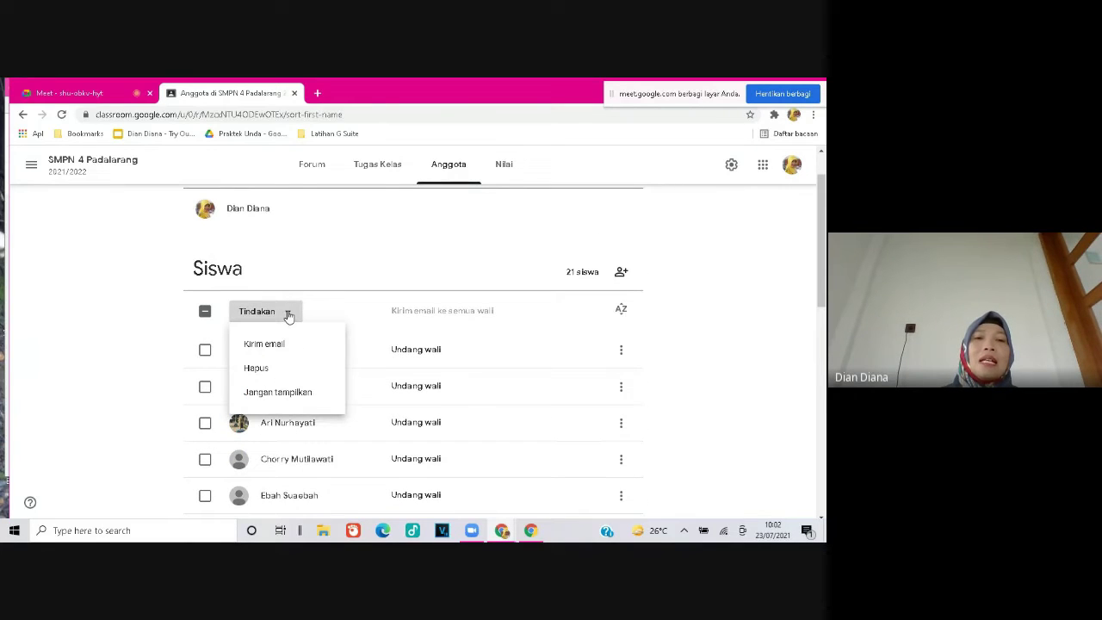
left_click(267, 368)
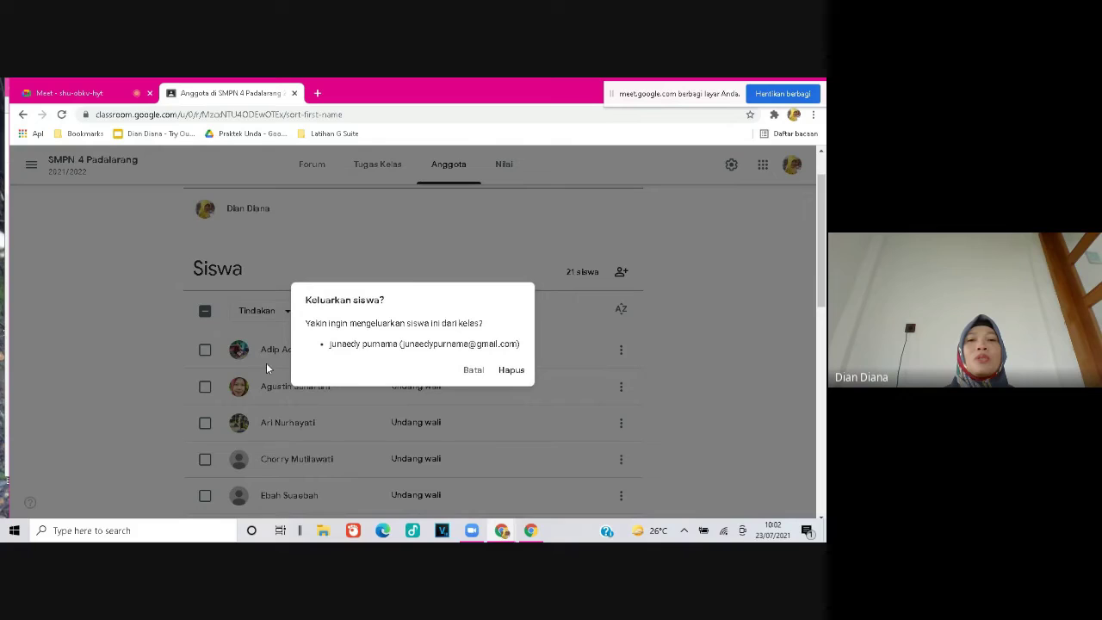
left_click(512, 370)
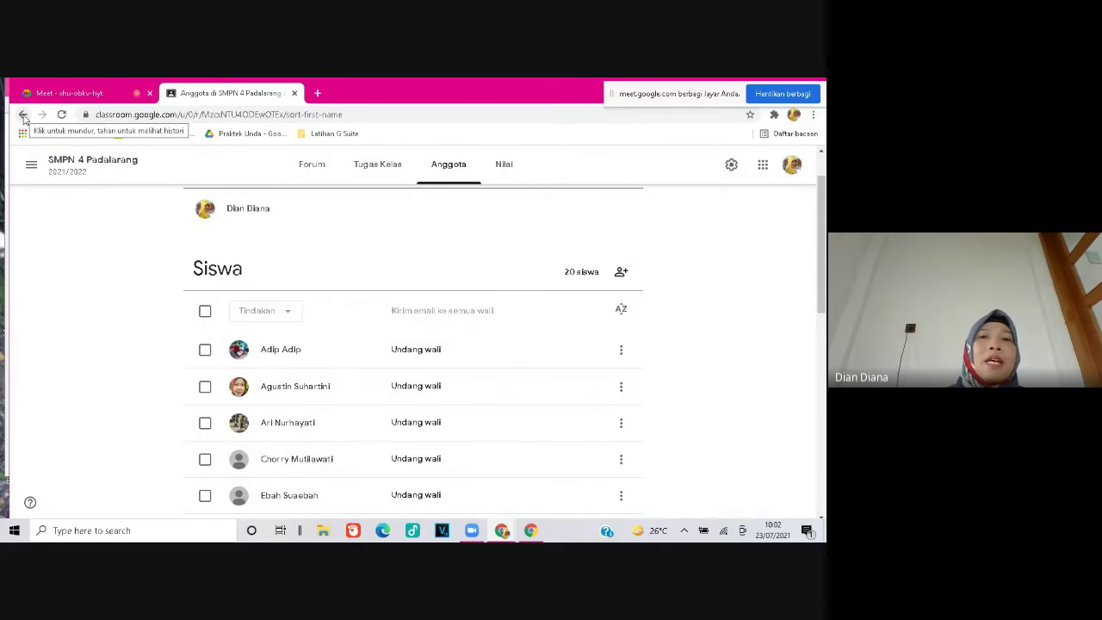
Return to the class forum and examine the class code and Meet link in the banner.
left_click(307, 167)
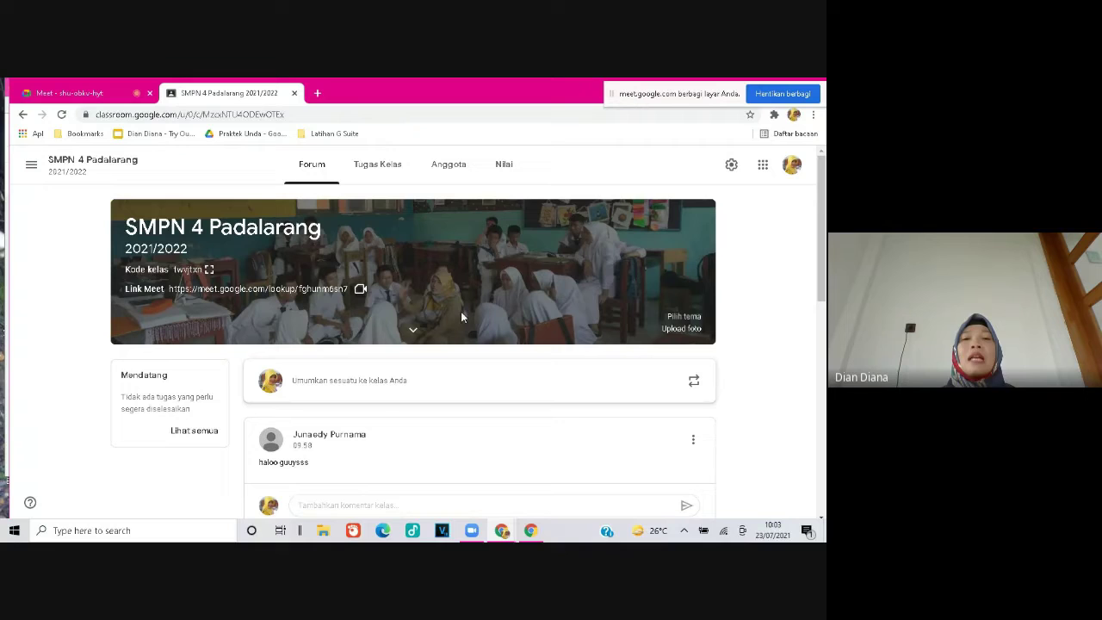
left_click_drag(339, 257, 328, 316)
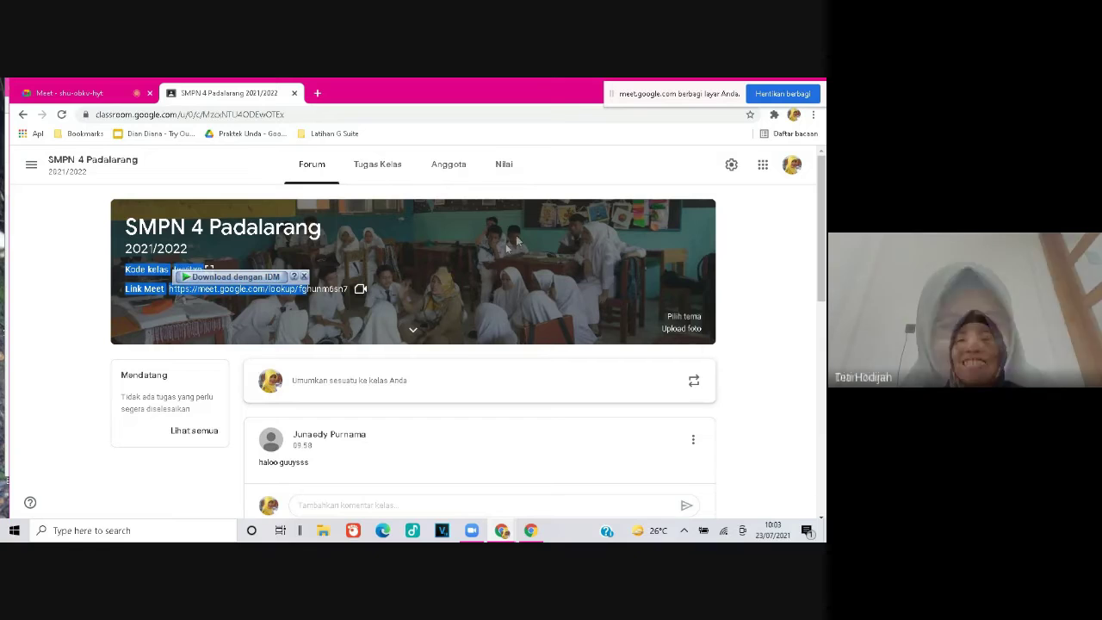
left_click(772, 297)
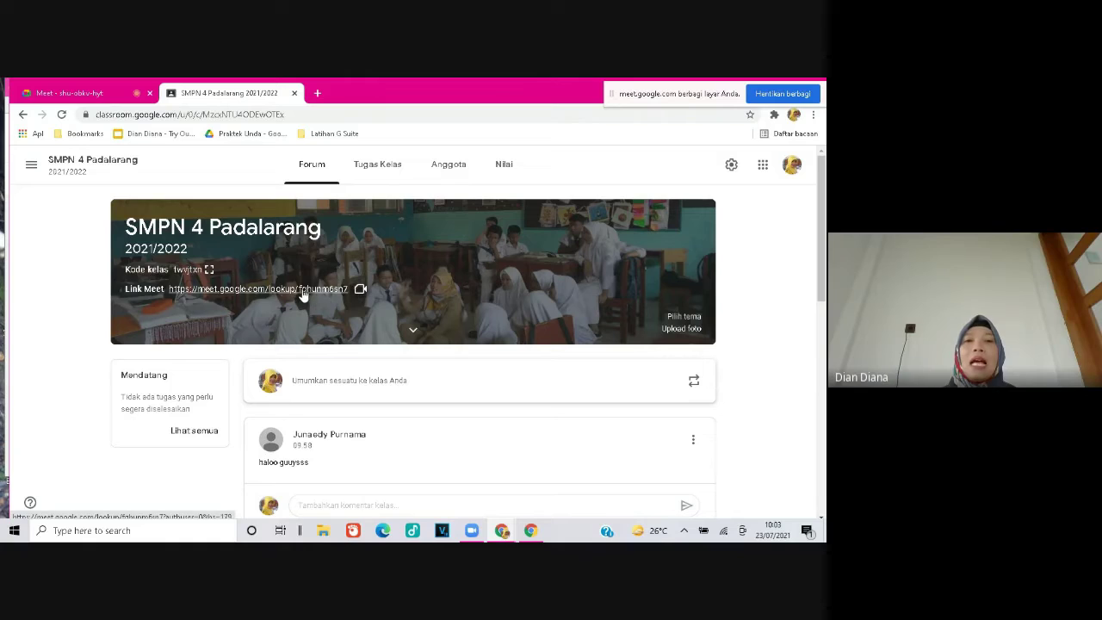
In the class settings, turn off student visibility of the Meet link, reset the link, and return to the forum without saving.
left_click(730, 166)
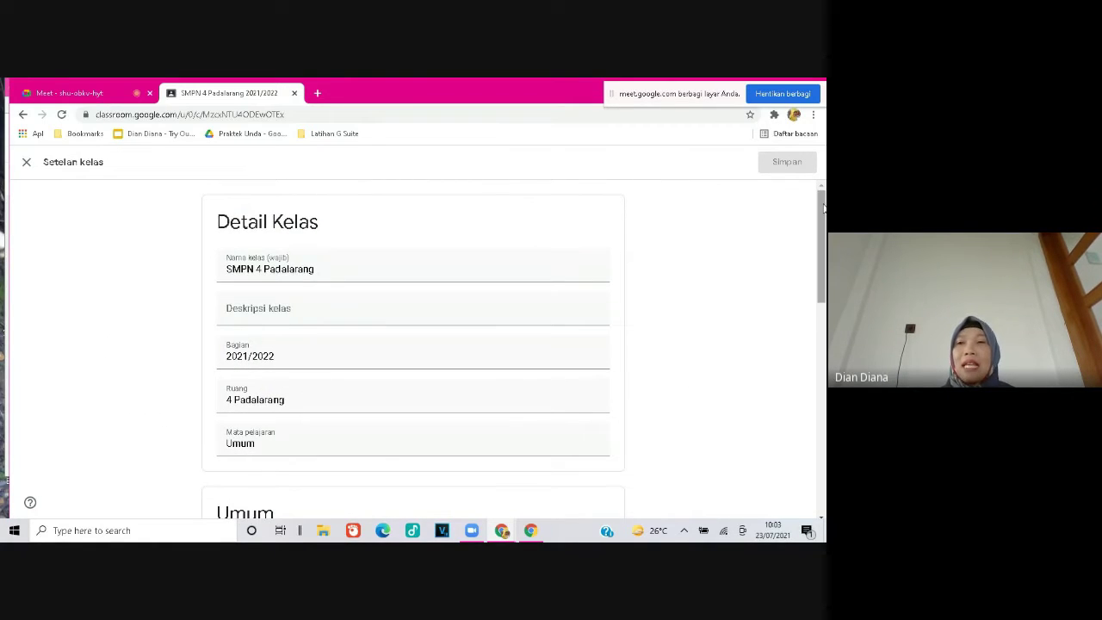
left_click_drag(824, 204, 823, 373)
left_click(598, 395)
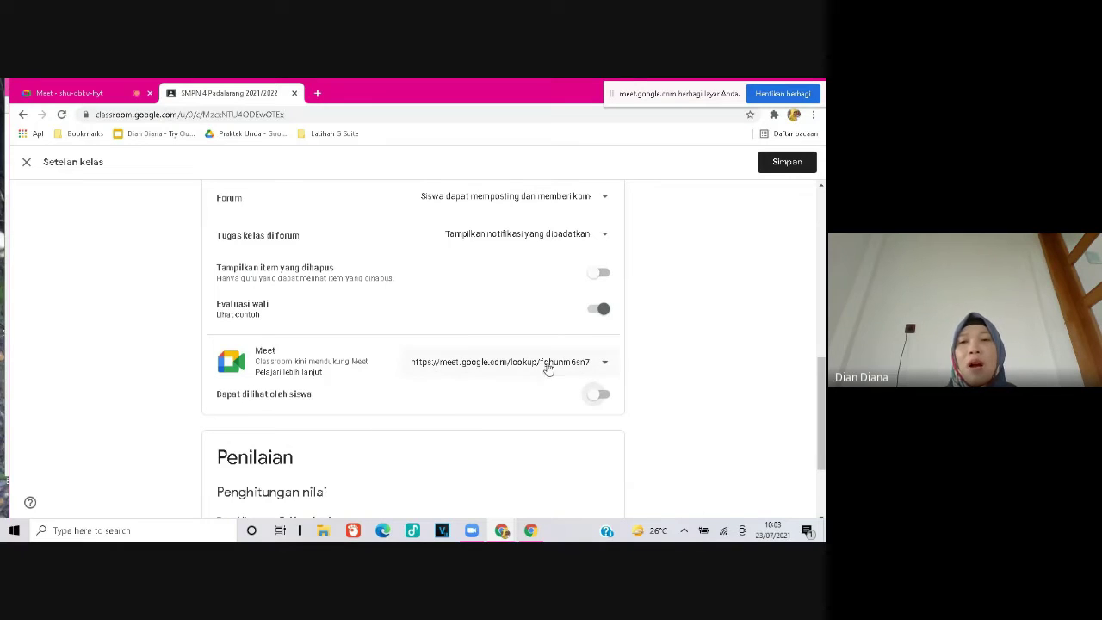
left_click(605, 365)
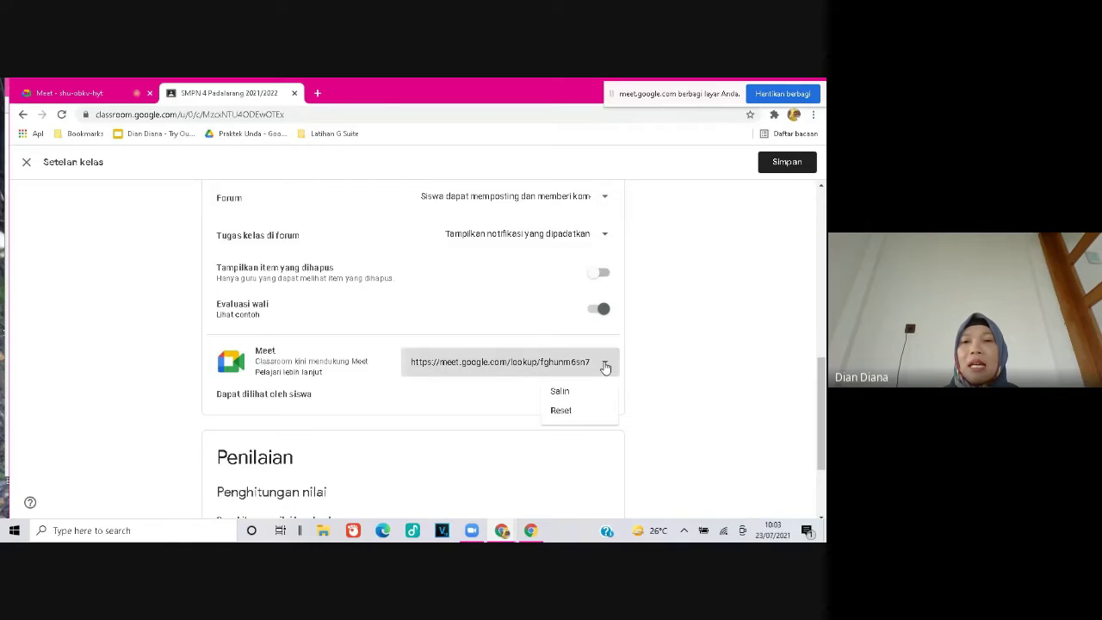
left_click(564, 416)
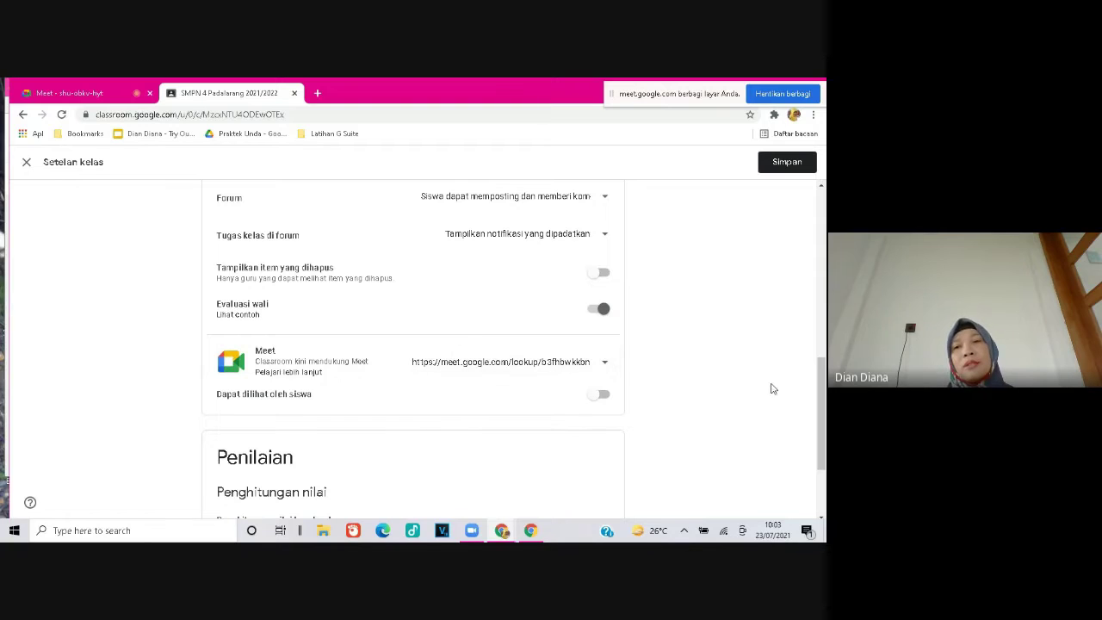
left_click_drag(818, 370, 823, 430)
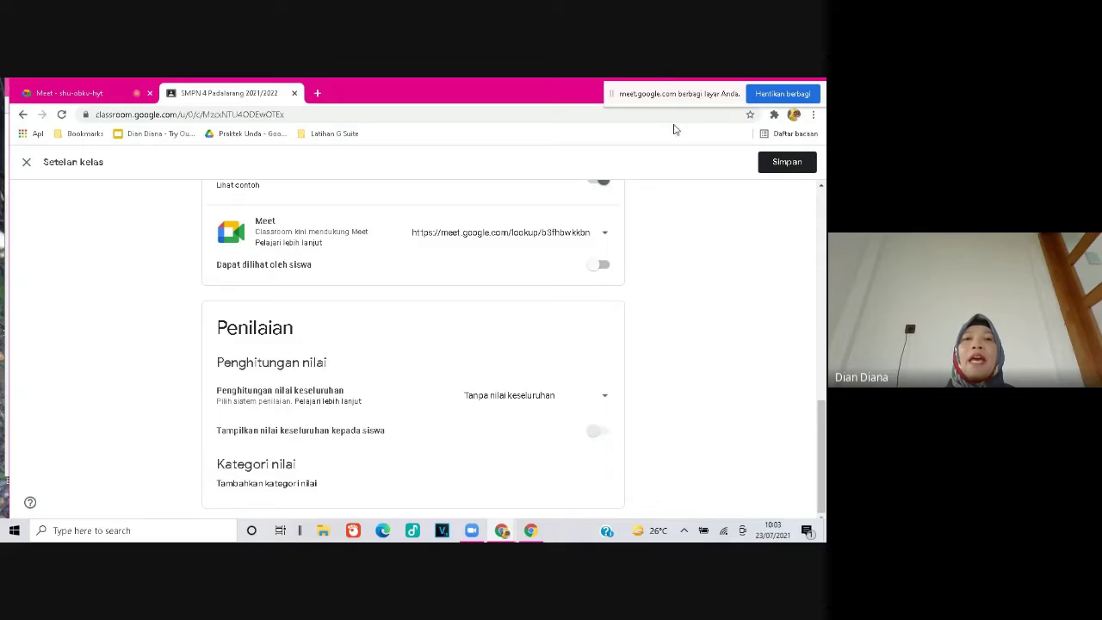
left_click(22, 115)
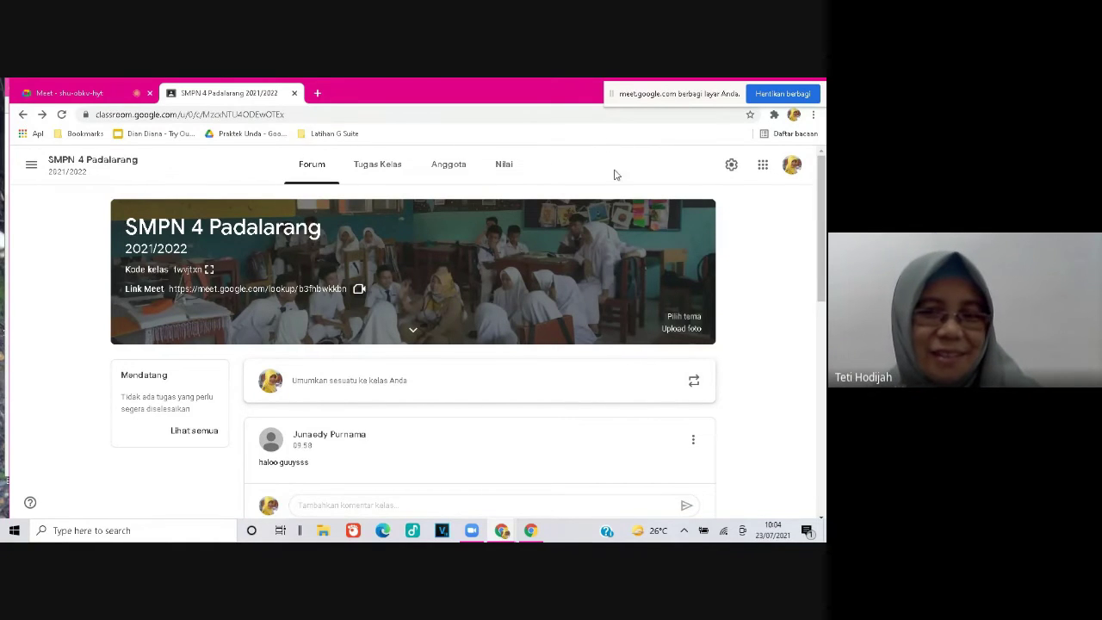
scroll(824, 236, "down", 1)
scroll(800, 215, "up", 1)
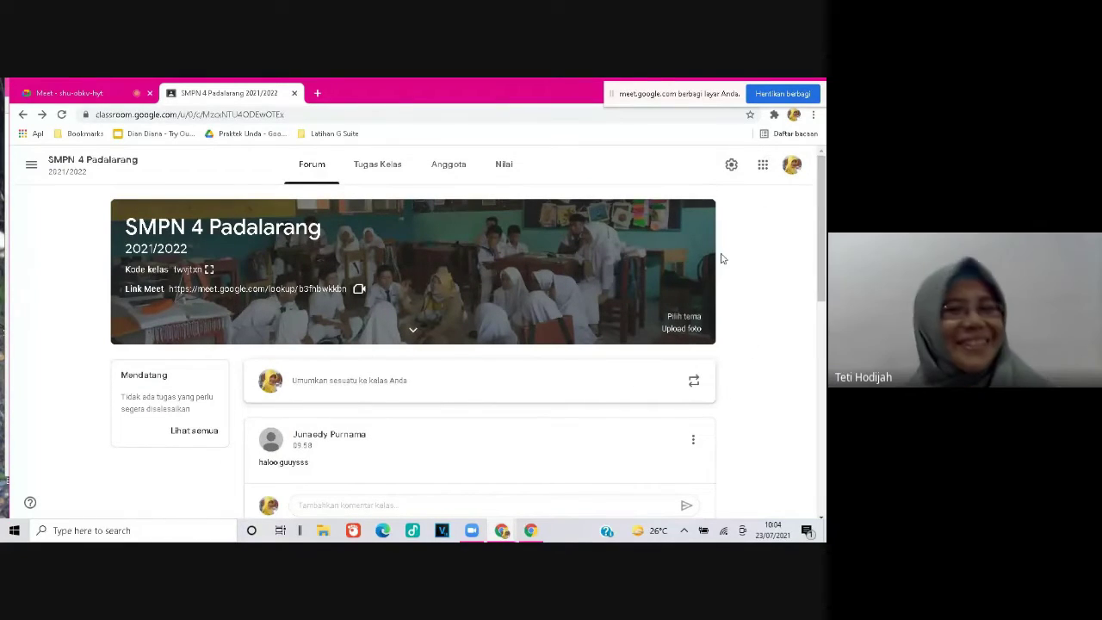
Set the overall grade calculation in the class settings to Bobot nilai berdasarkan kategori.
left_click(730, 168)
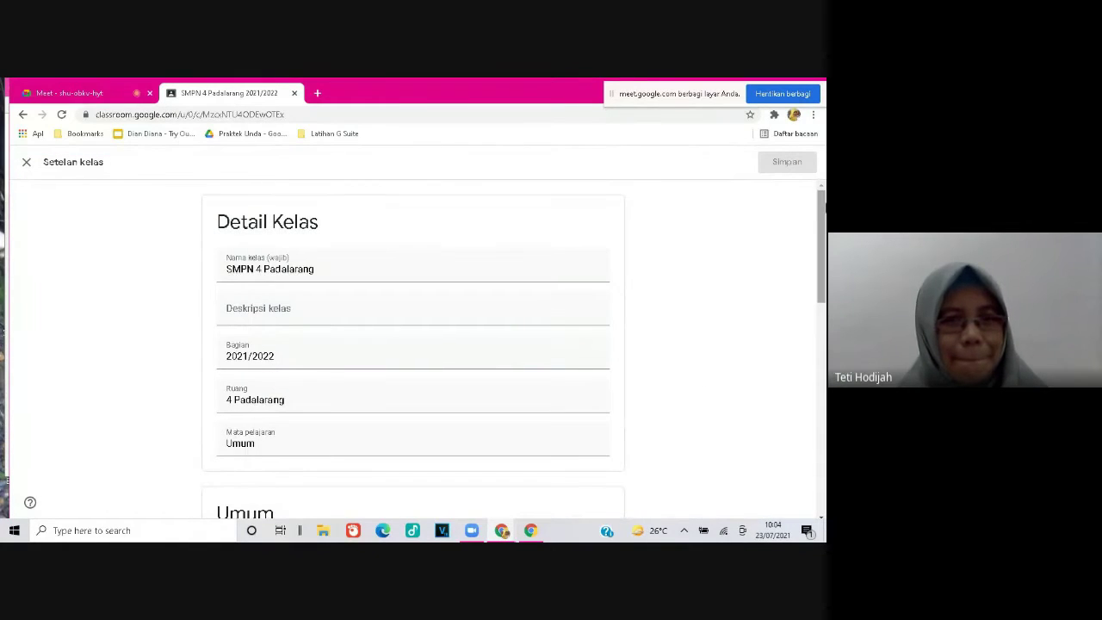
scroll(413, 345, "down", 10)
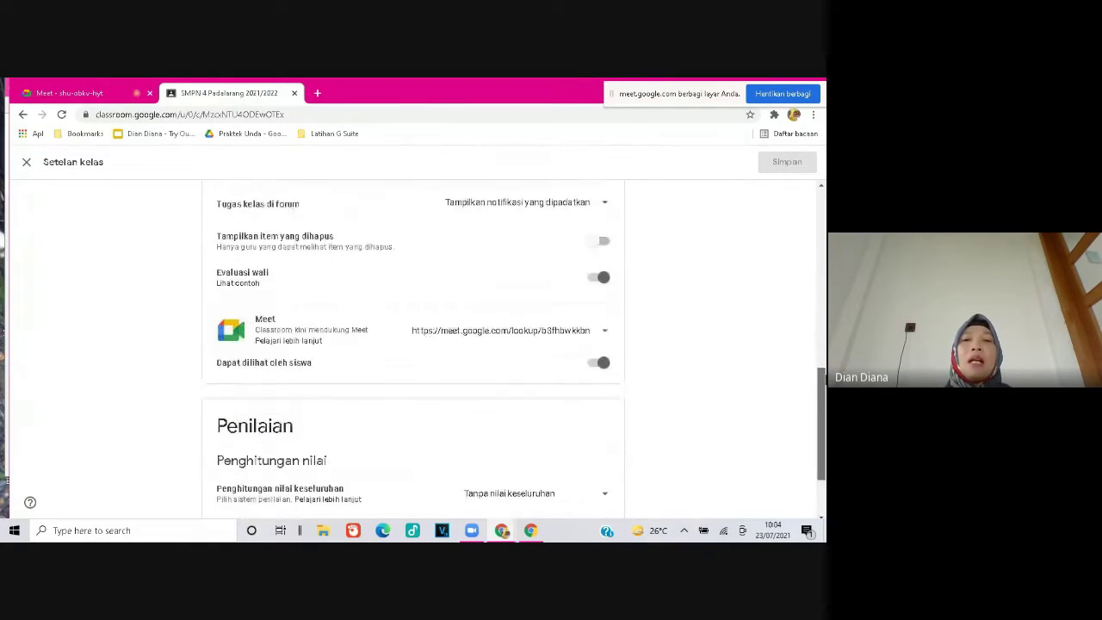
scroll(386, 343, "down", 2)
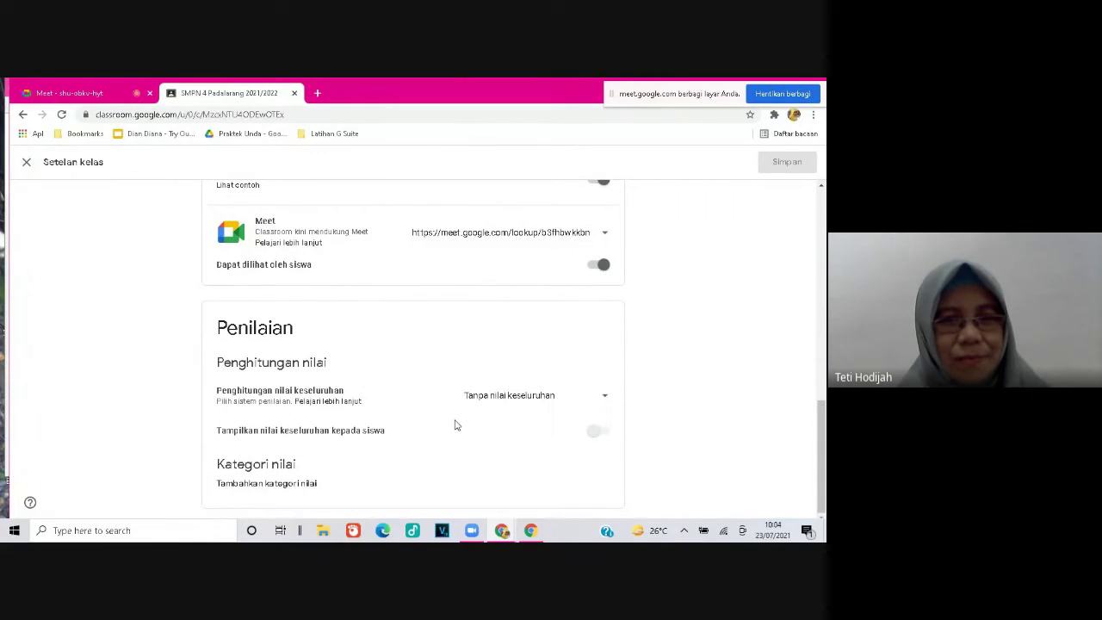
left_click(606, 400)
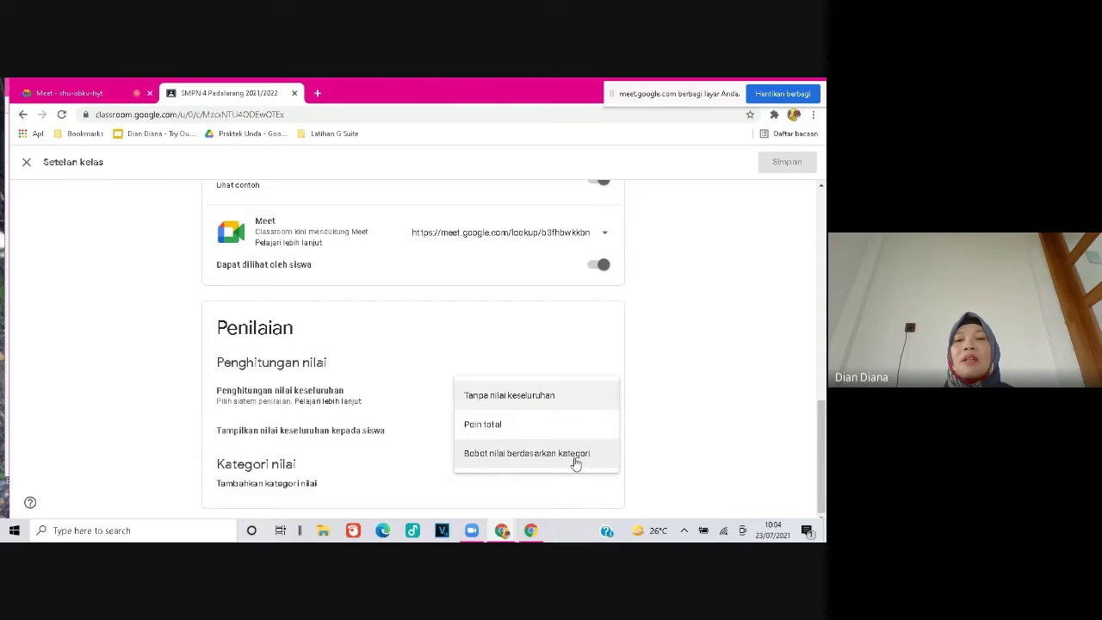
left_click(576, 463)
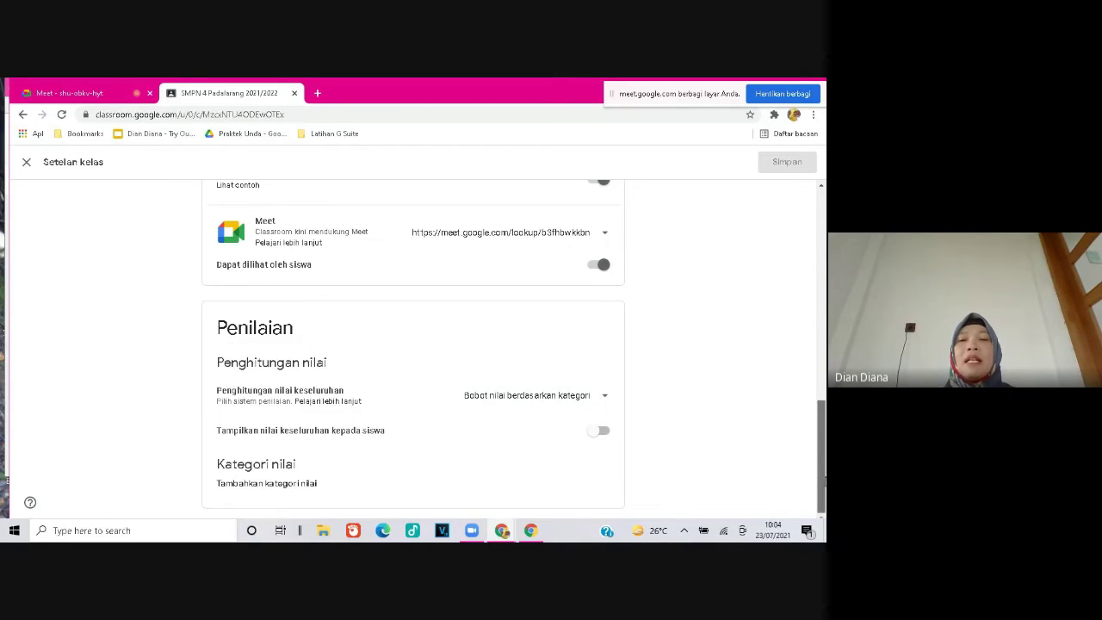
Add a grade category named PR with a percentage of 15%.
left_click(270, 487)
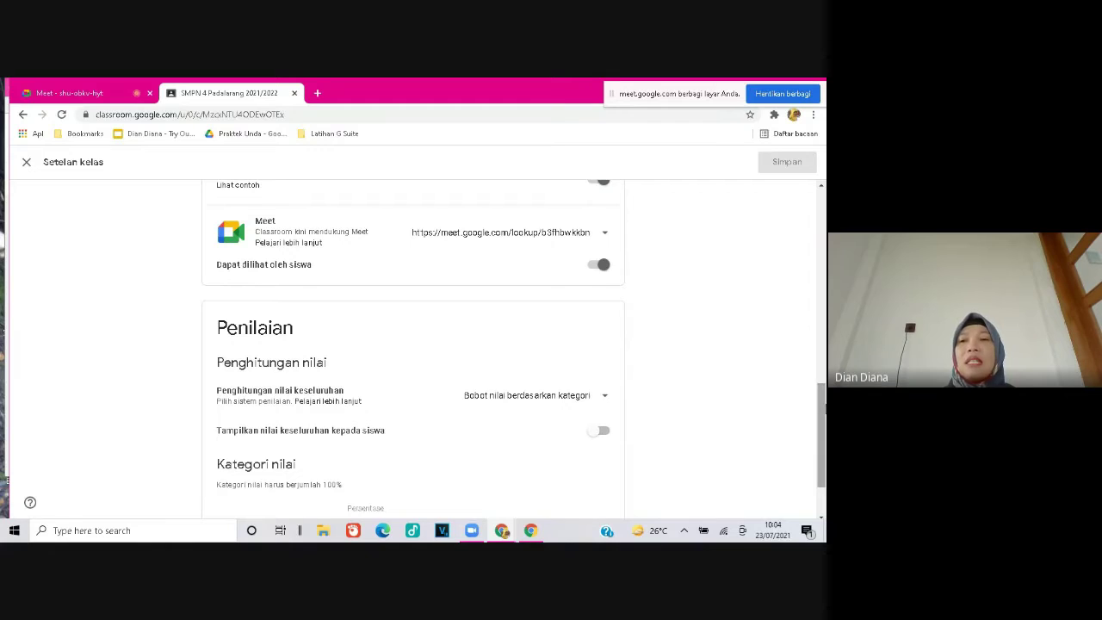
scroll(820, 435, "down", 1)
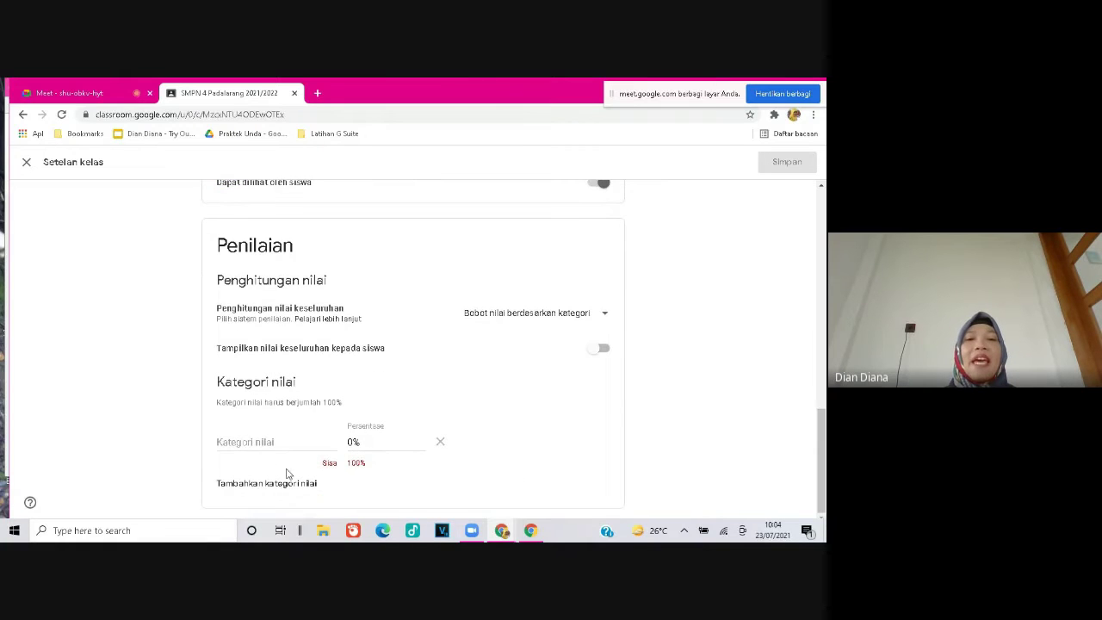
left_click(243, 439)
type("P")
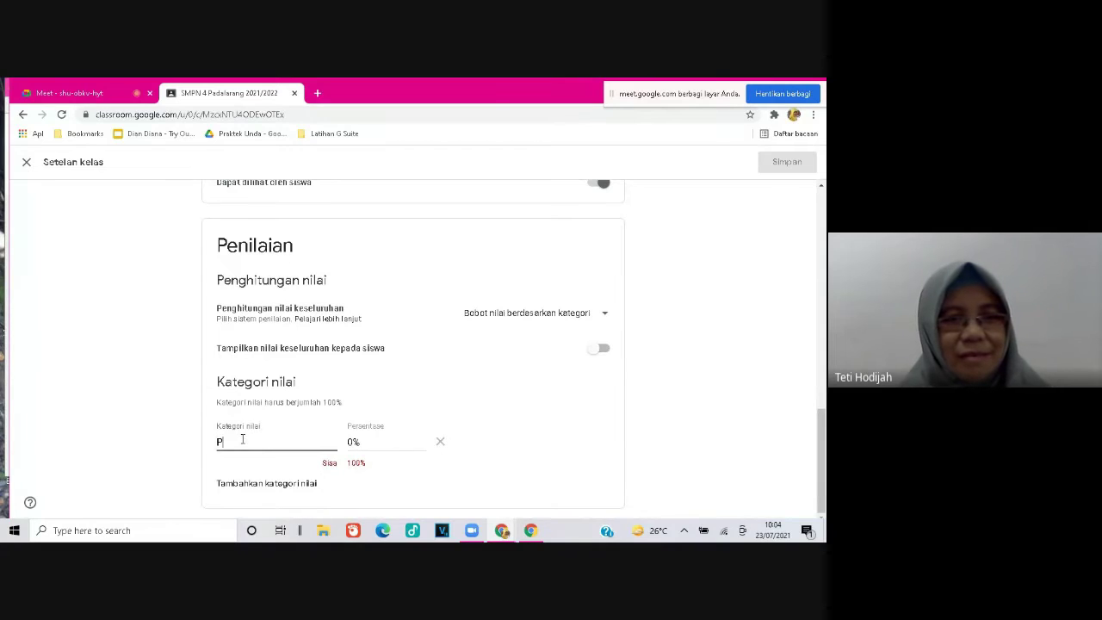
type("R")
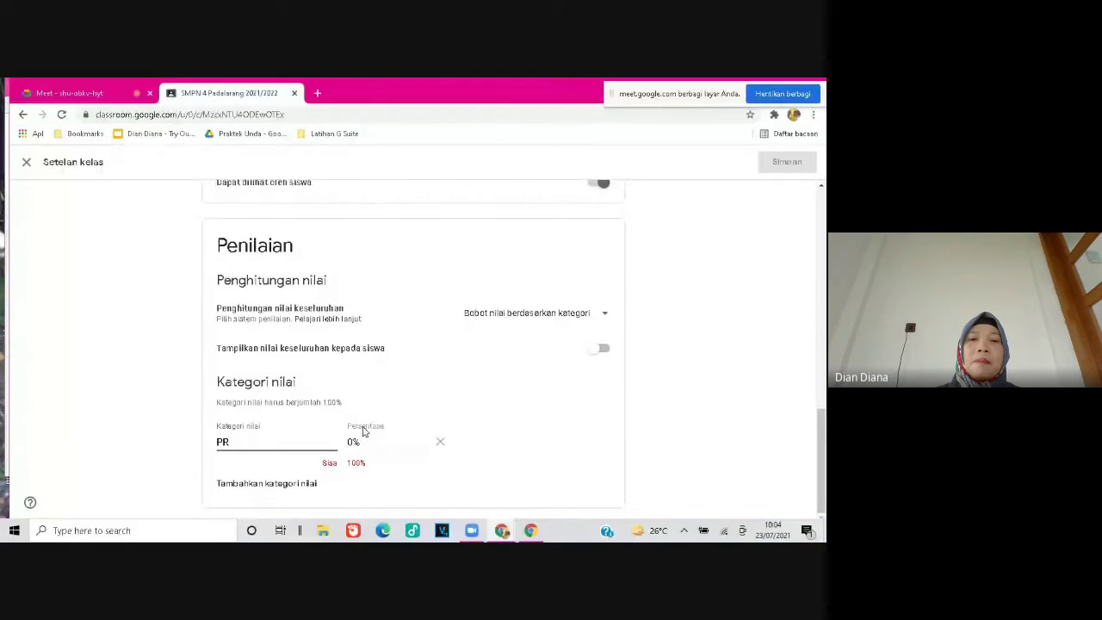
left_click(348, 443)
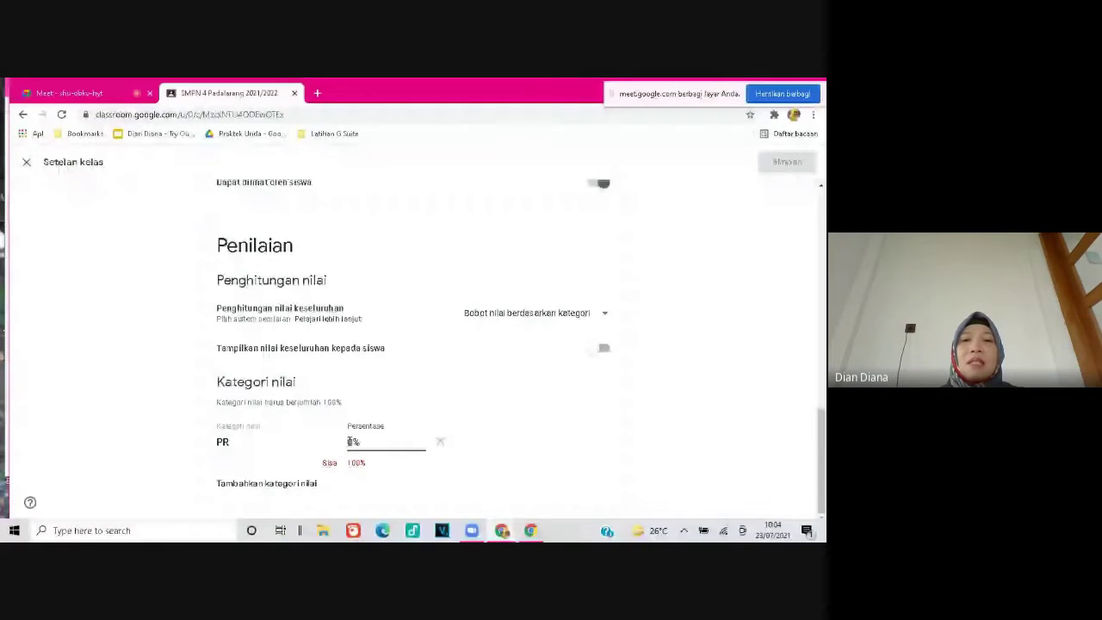
type("15")
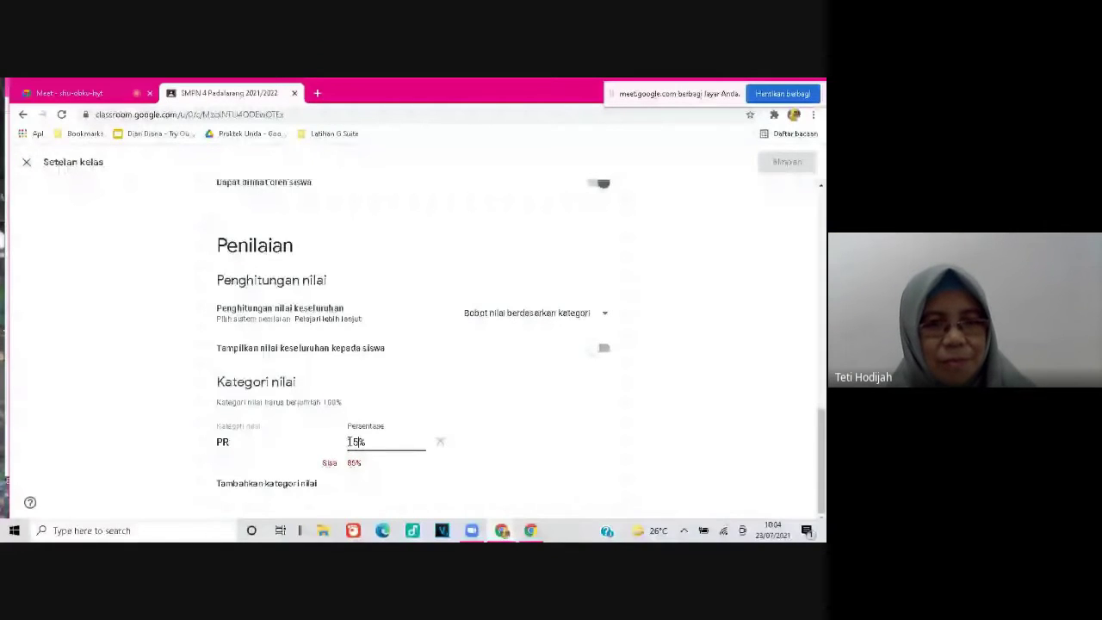
Add a second grade category named Tugas with a percentage of 45%.
left_click(291, 482)
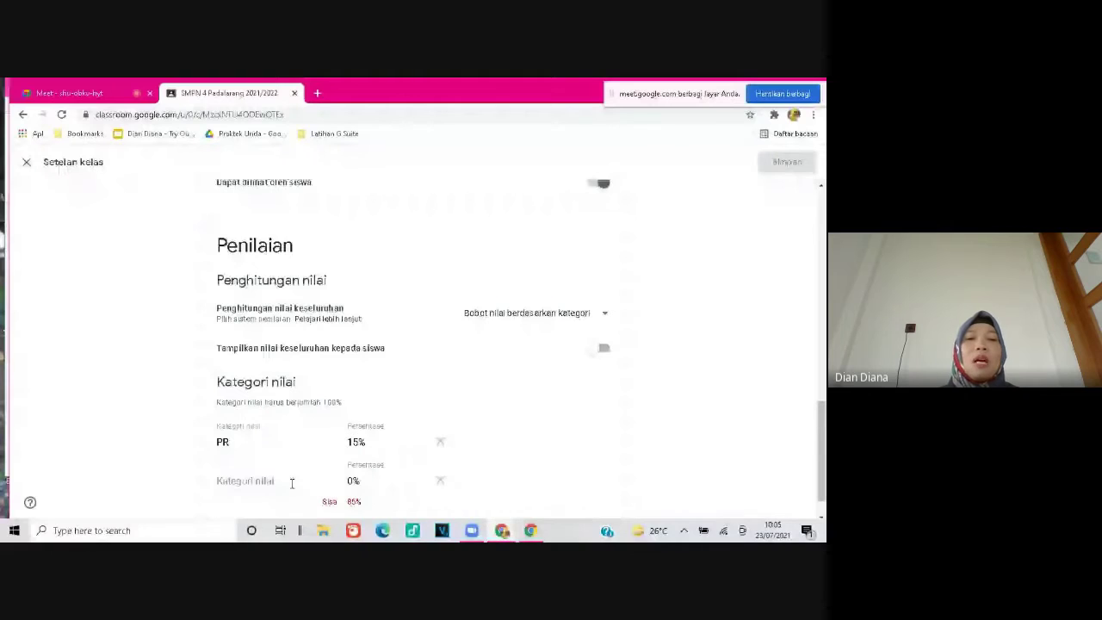
left_click(265, 482)
type("Tu")
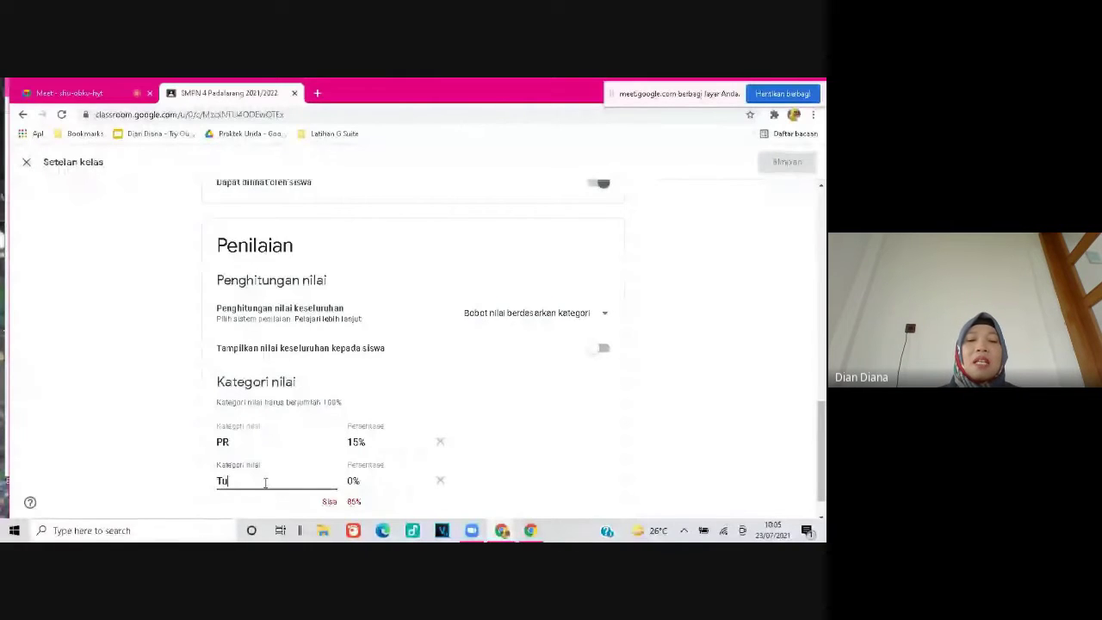
type("gas")
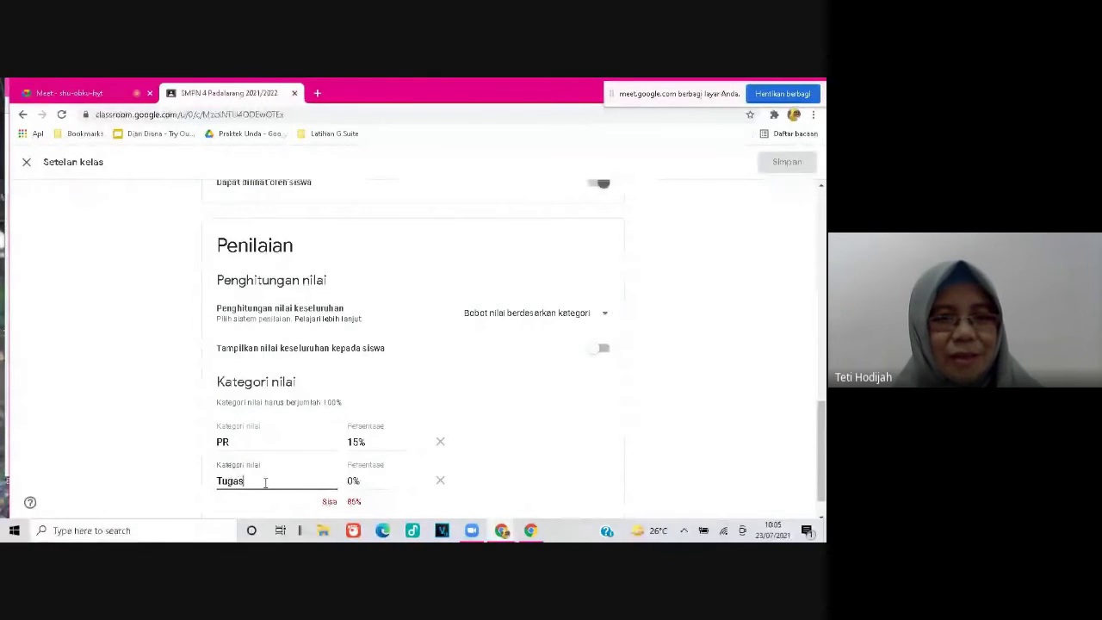
left_click(349, 480)
type("45")
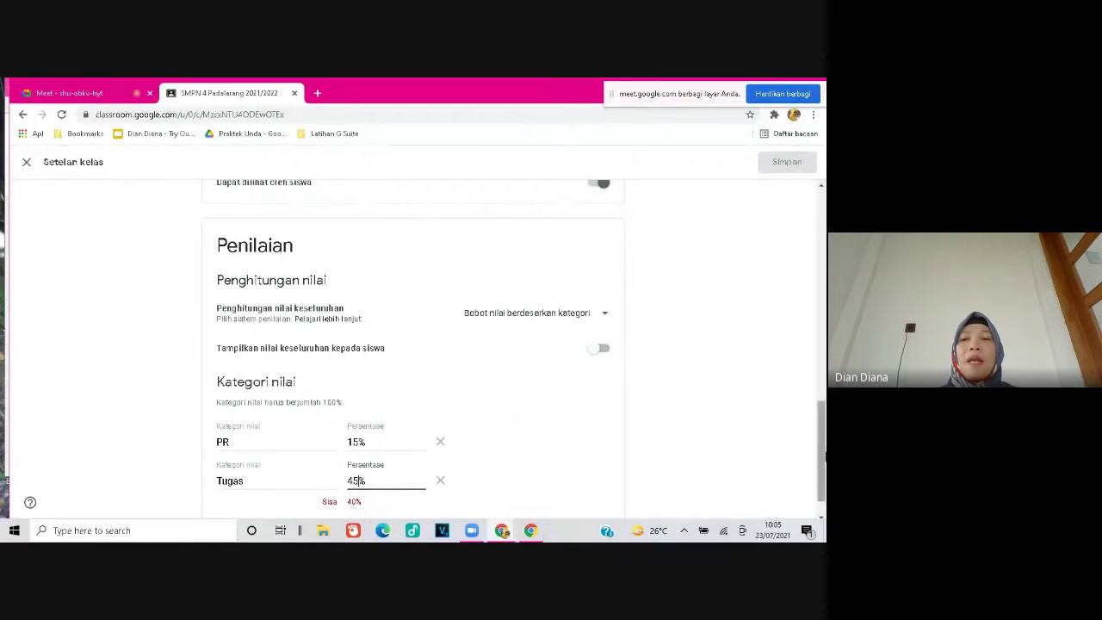
Add a third grade category named Kuis with a percentage of 20%.
scroll(823, 454, "down", 1)
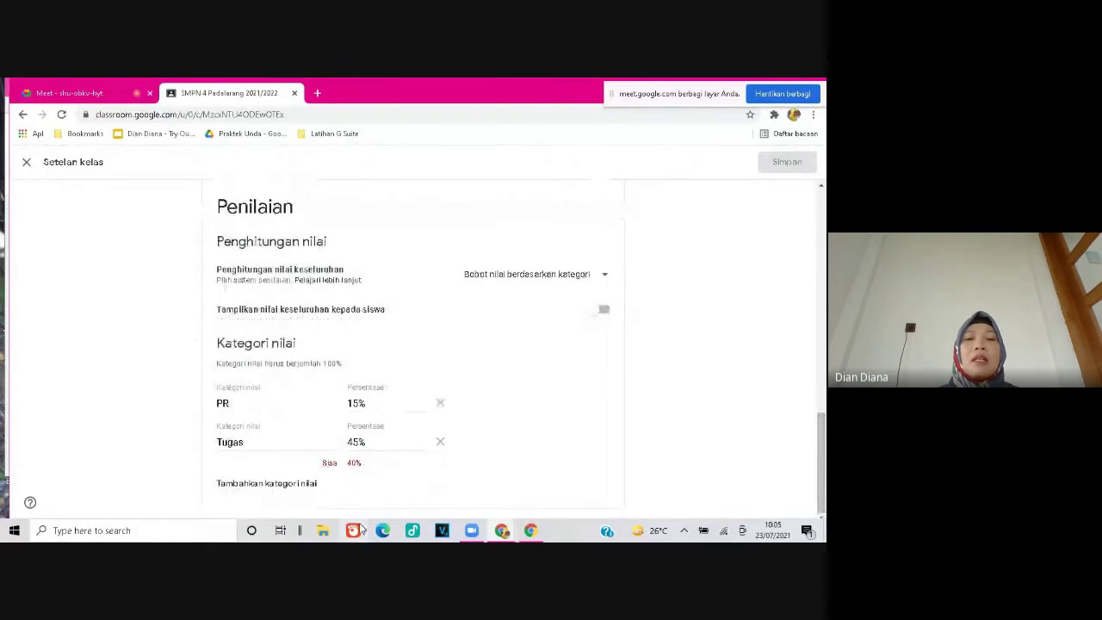
left_click(257, 484)
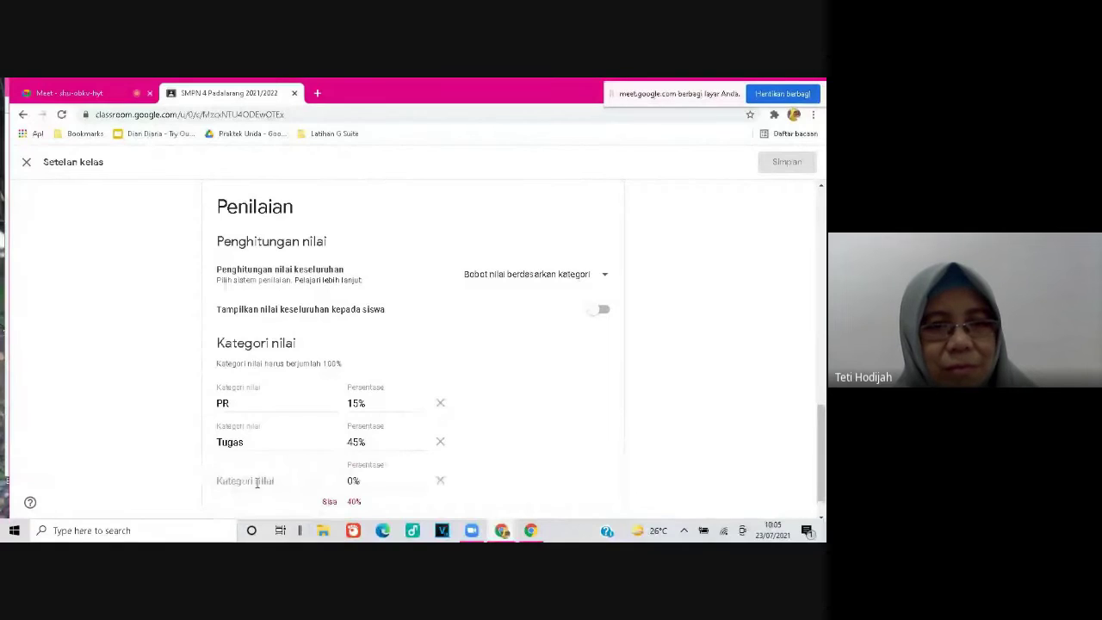
left_click(257, 483)
type("Kuis")
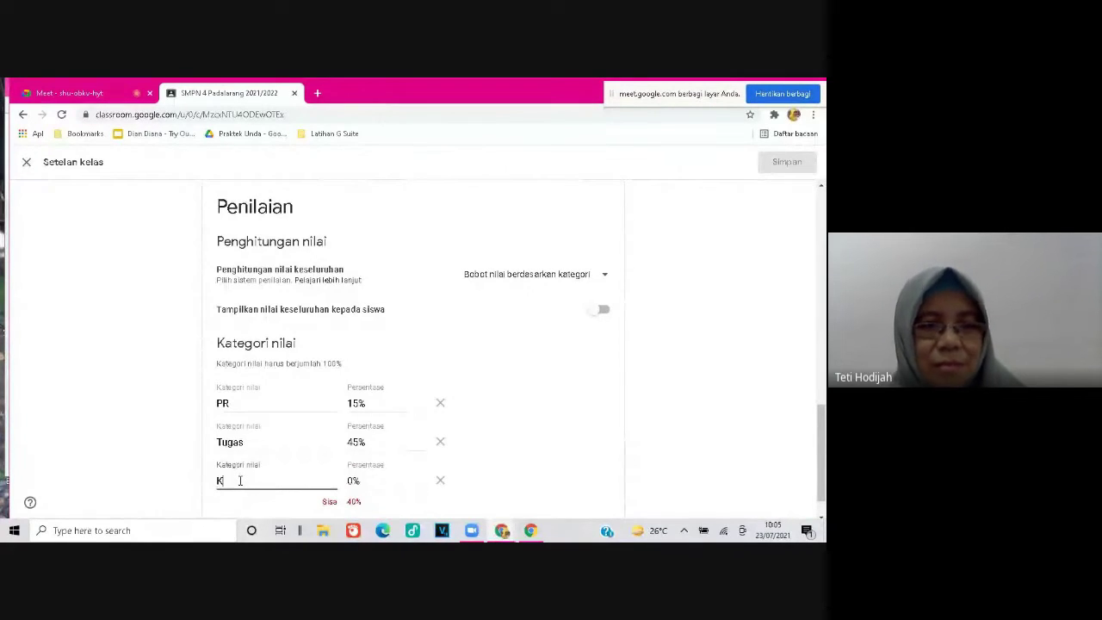
left_click(348, 478)
type("20")
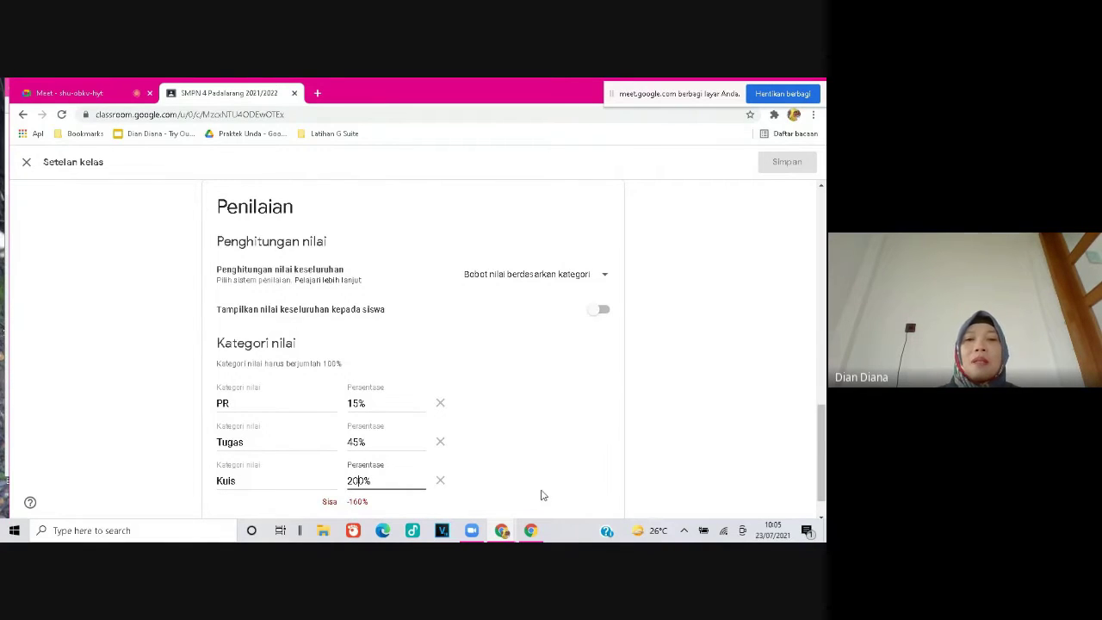
key("Delete")
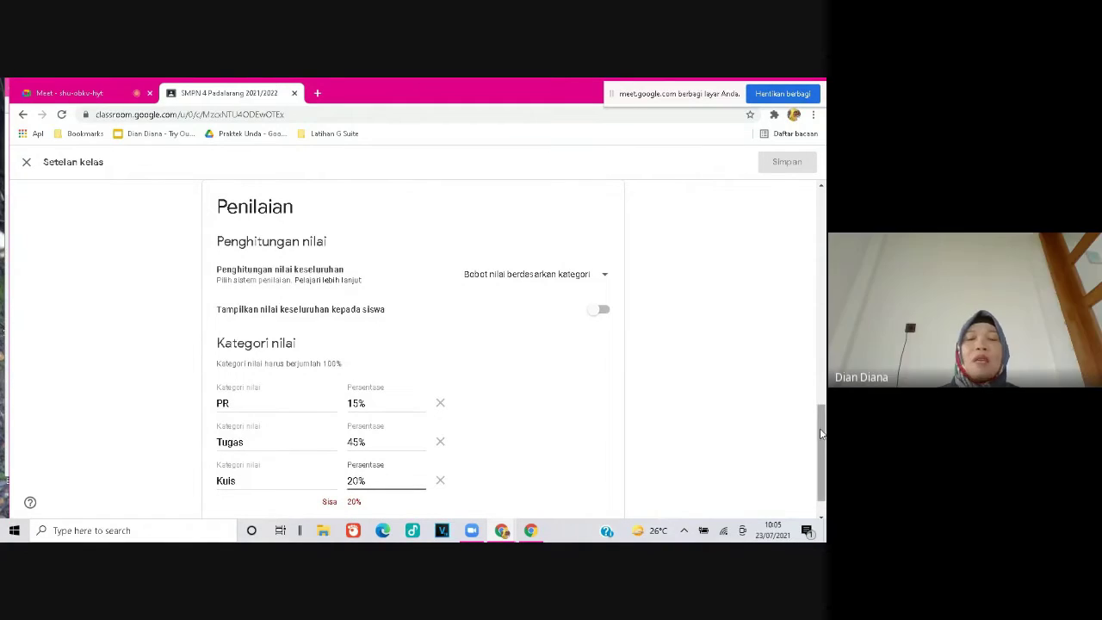
Add a fourth grade category named Penilaian Harian at 20% and save the class settings.
scroll(517, 473, "down", 1)
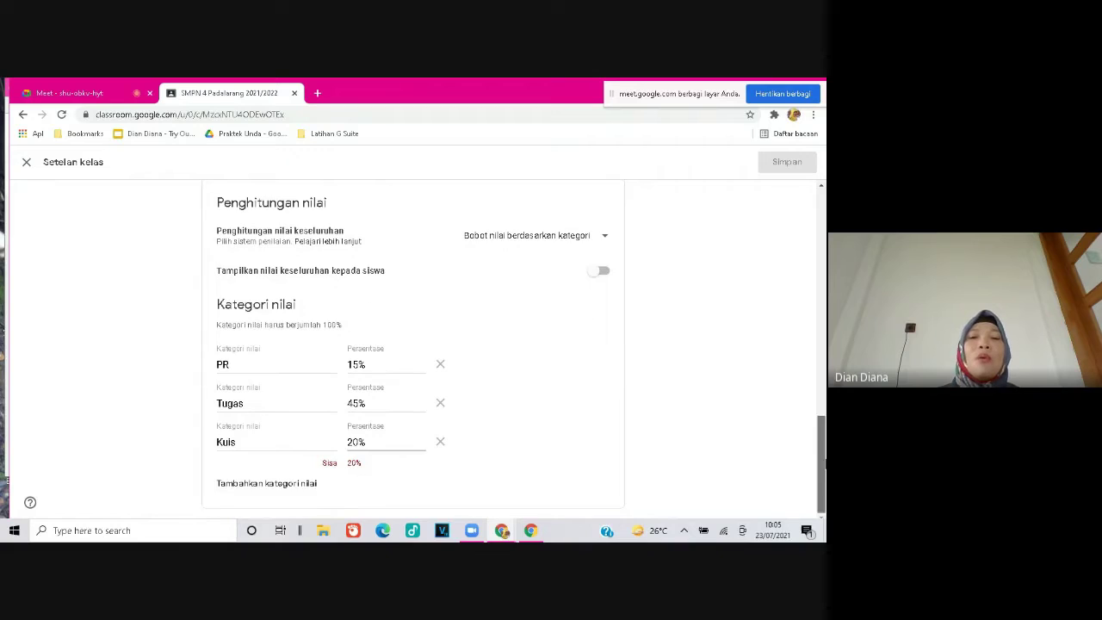
left_click(279, 485)
left_click(263, 480)
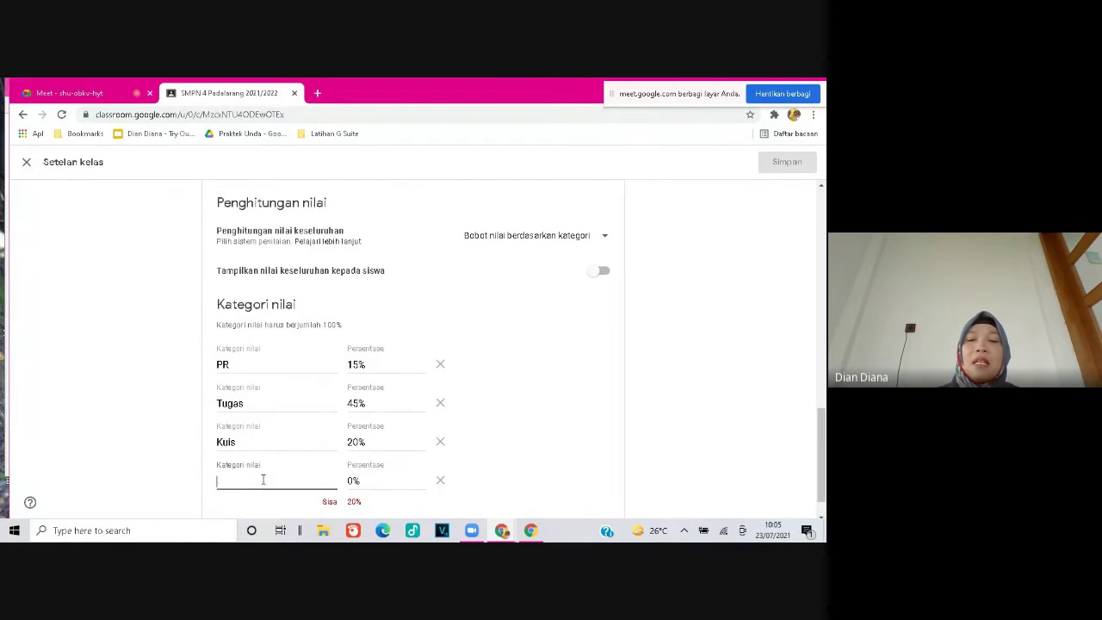
type("Penilaian Harian")
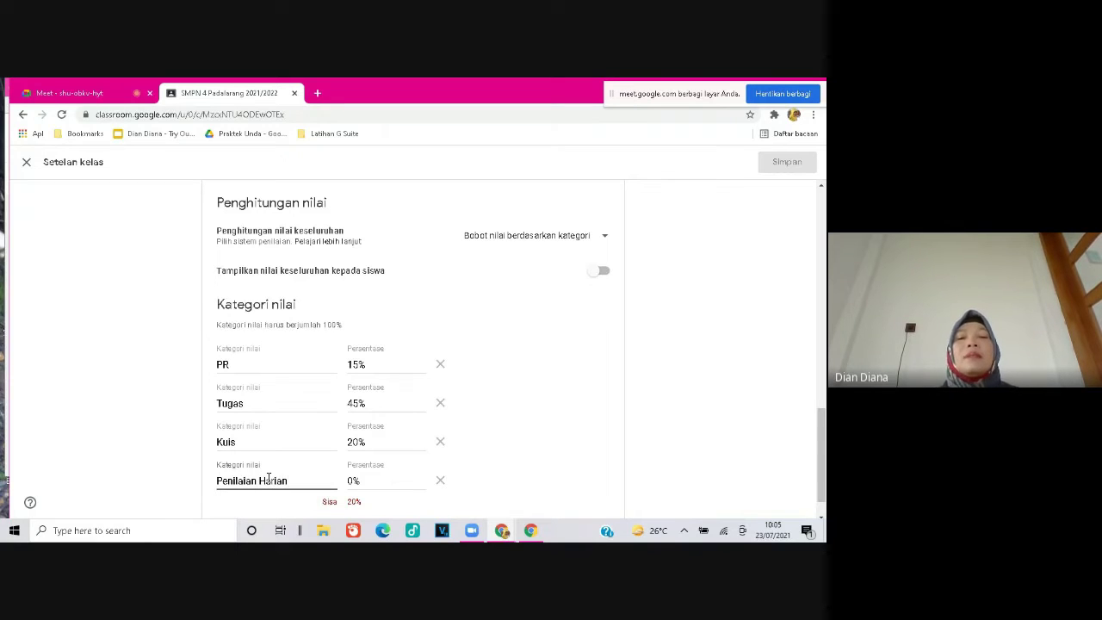
left_click(351, 481)
type("2")
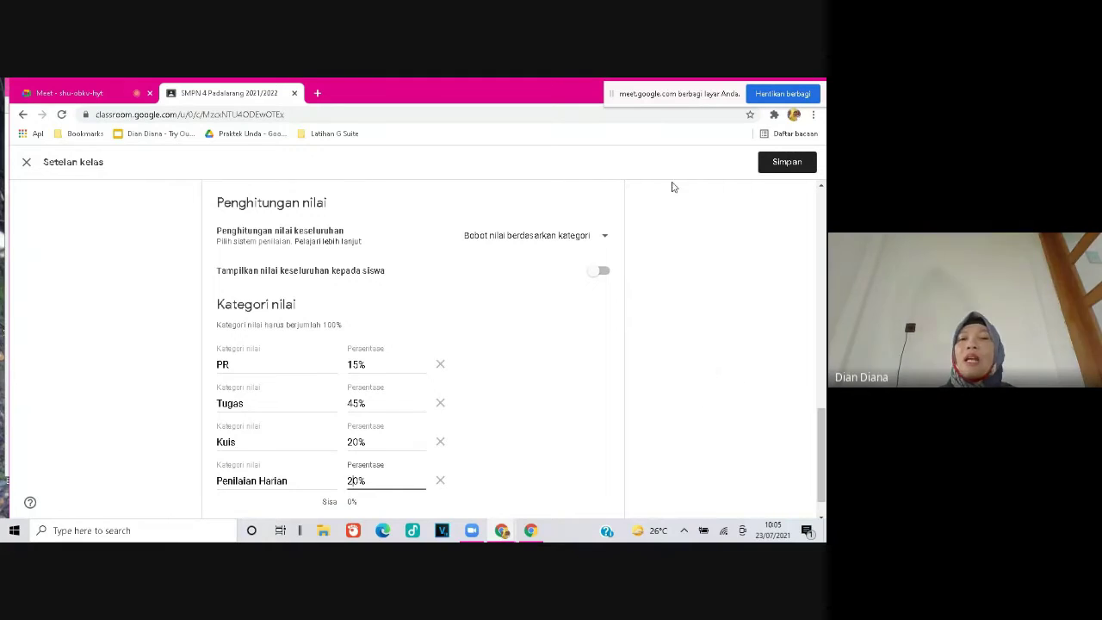
left_click(796, 170)
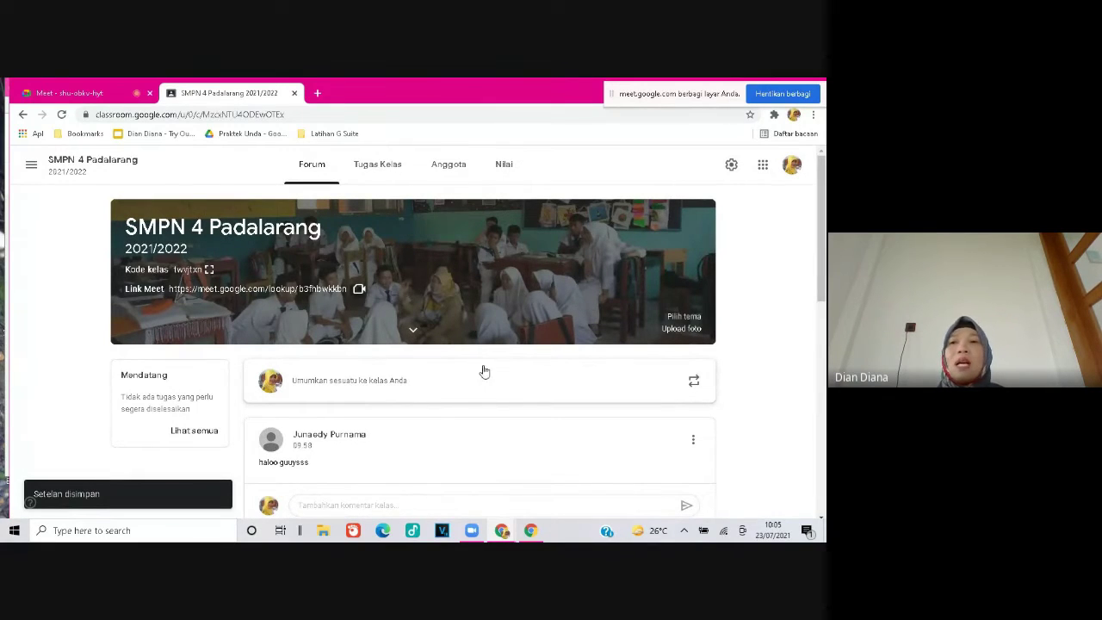
scroll(482, 370, "down", 3)
scroll(818, 188, "up", 3)
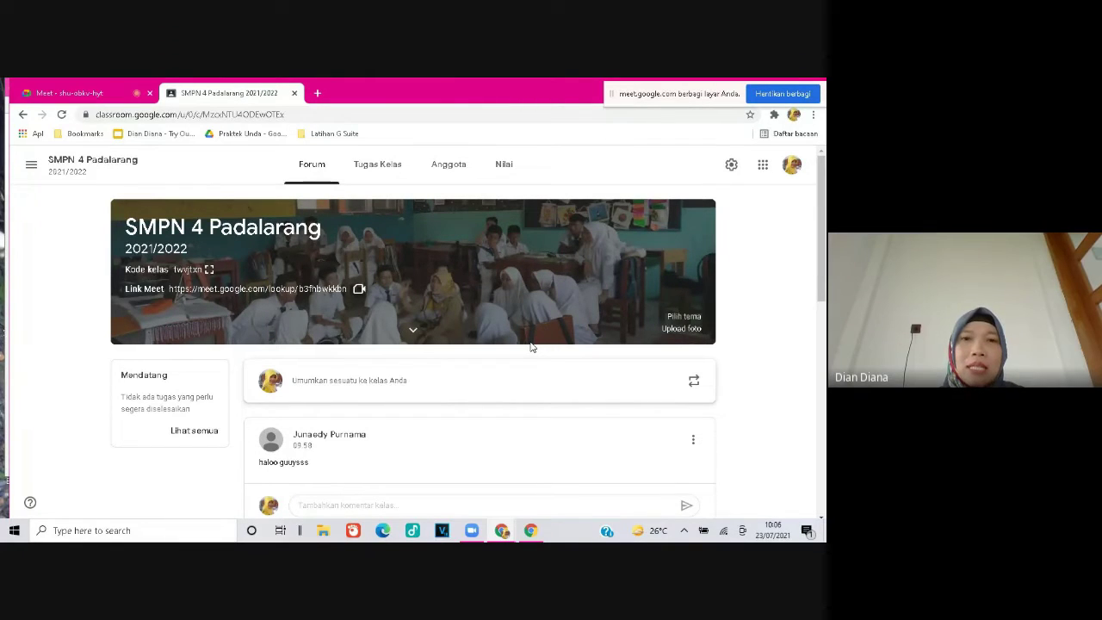
Add a classwork topic named "Pertemuan 1. Senin,26 Juli 2021".
left_click(387, 164)
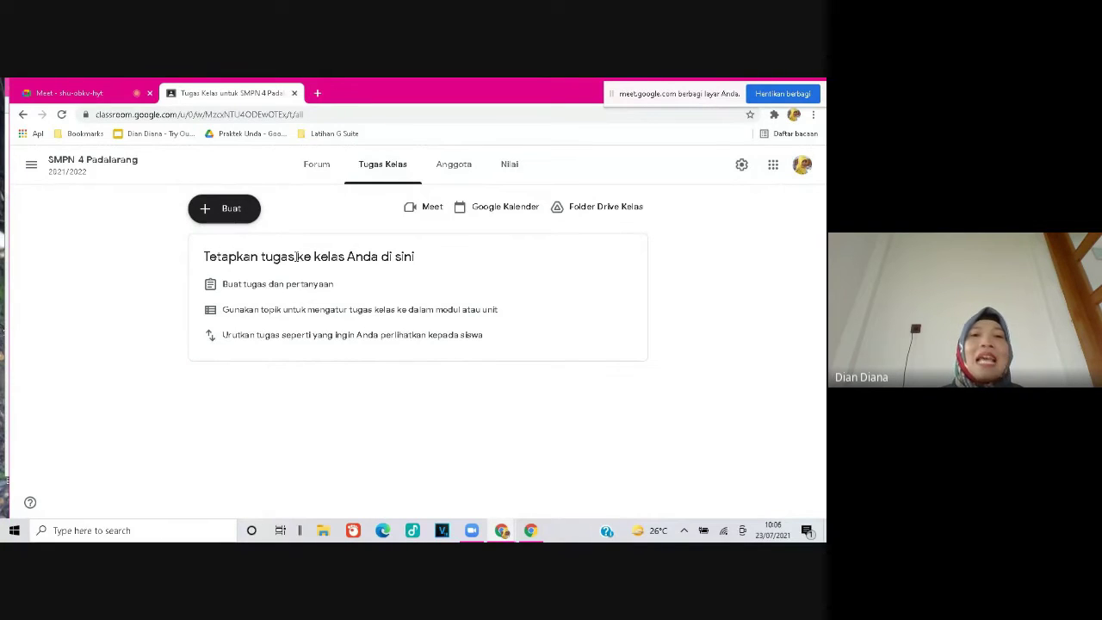
left_click(233, 211)
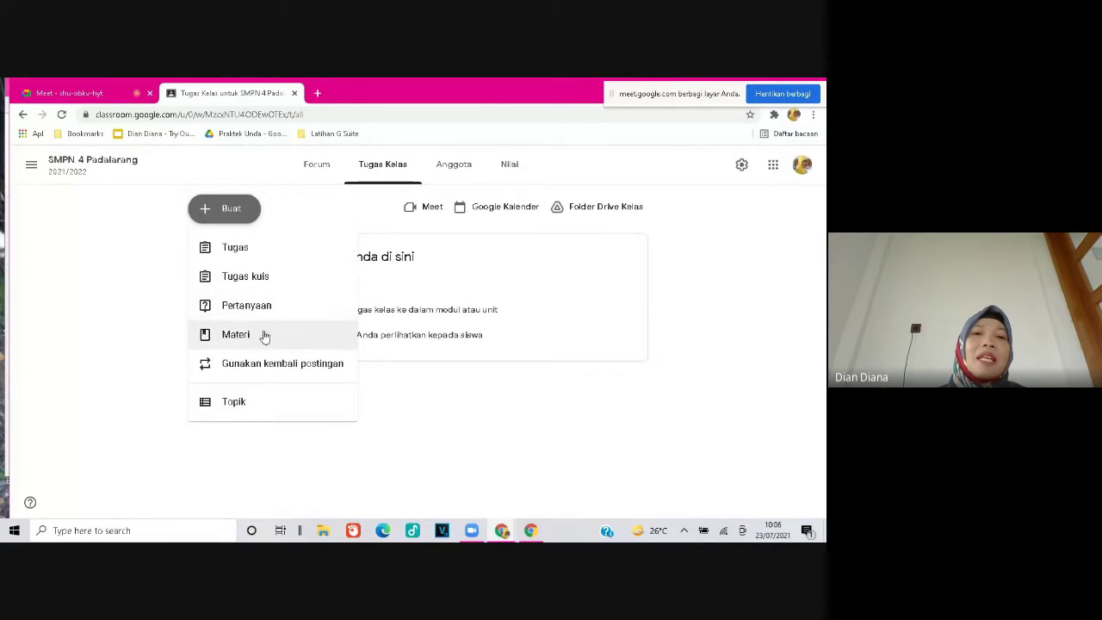
left_click(233, 409)
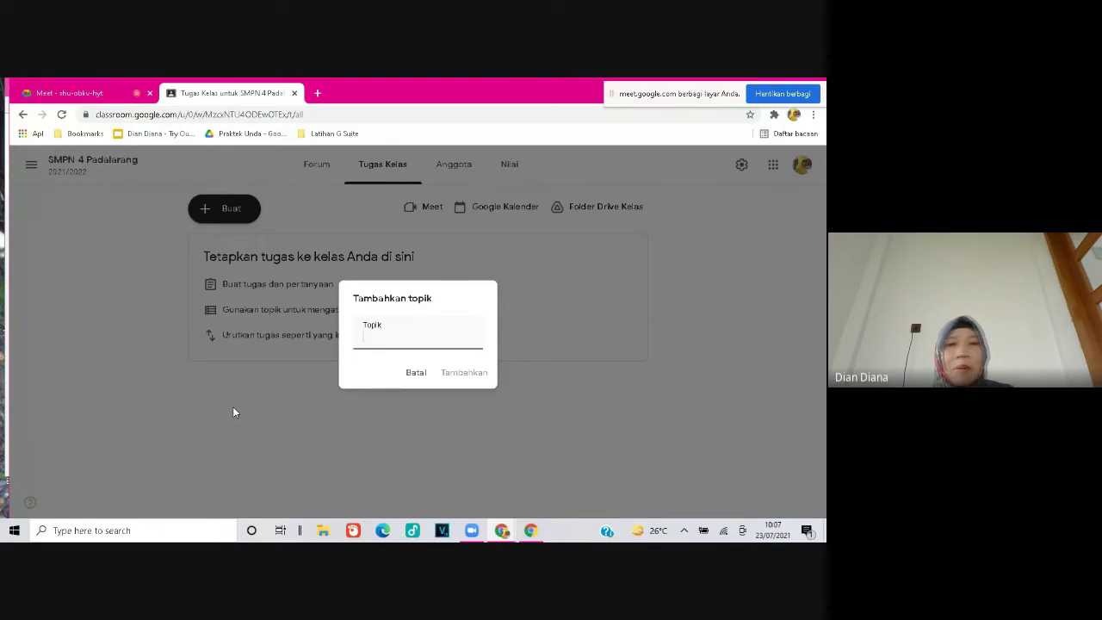
type("Pe")
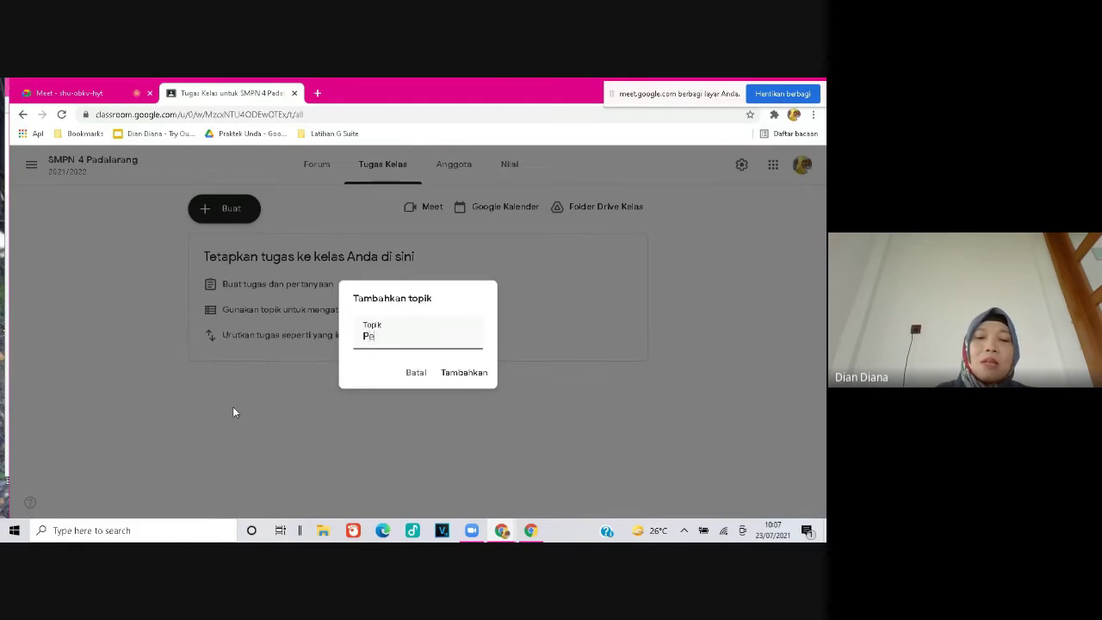
type("rtemuan")
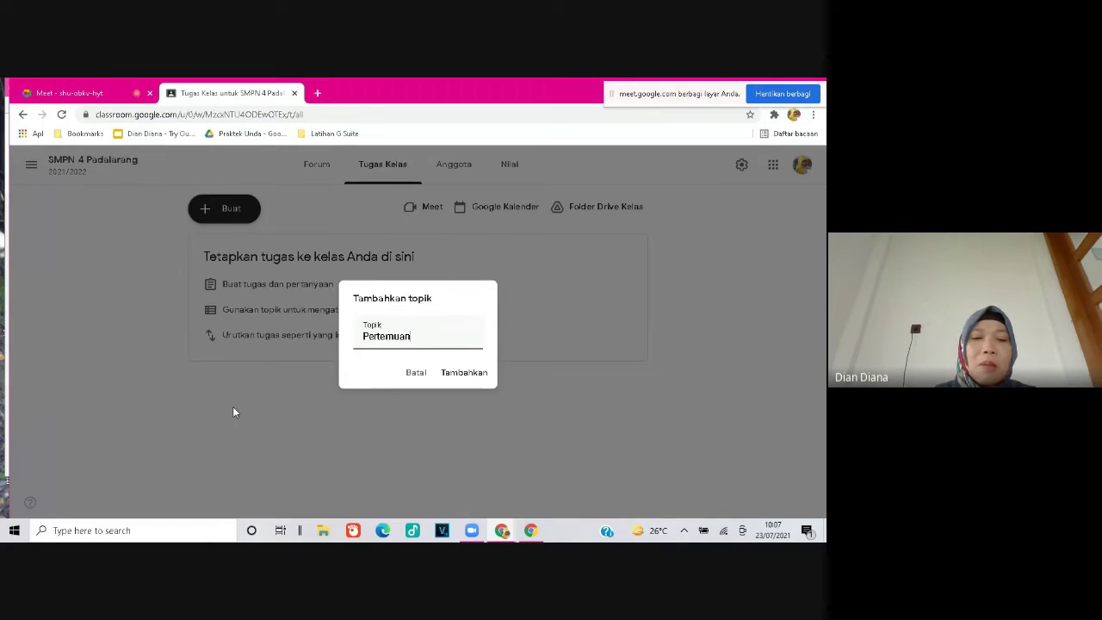
type(" 1. Senin,2")
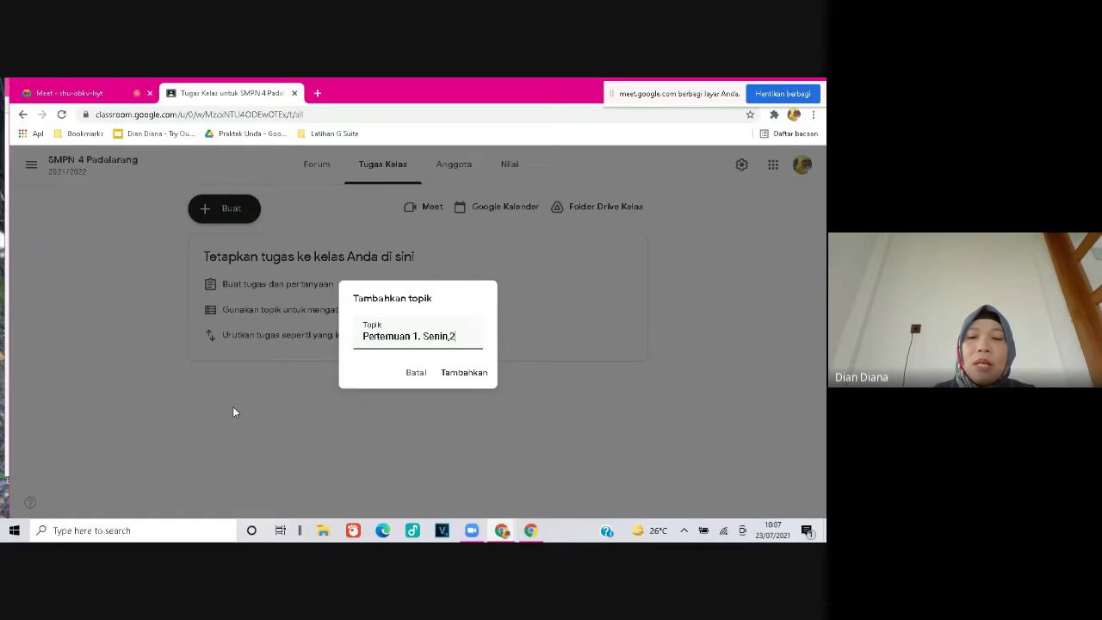
type("6 Ju")
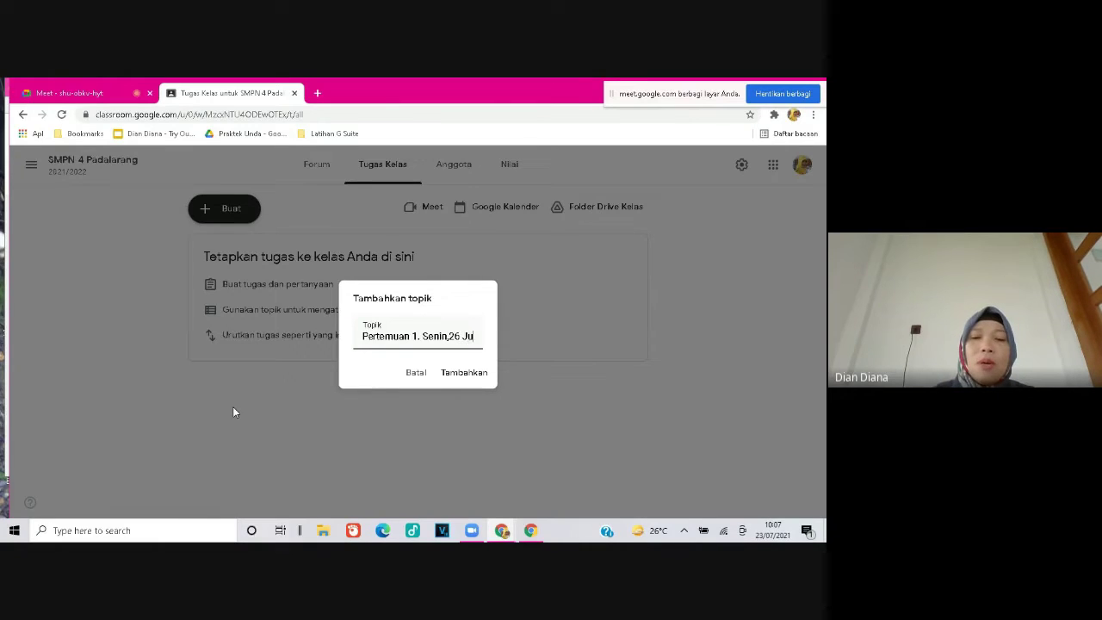
type("li 2021")
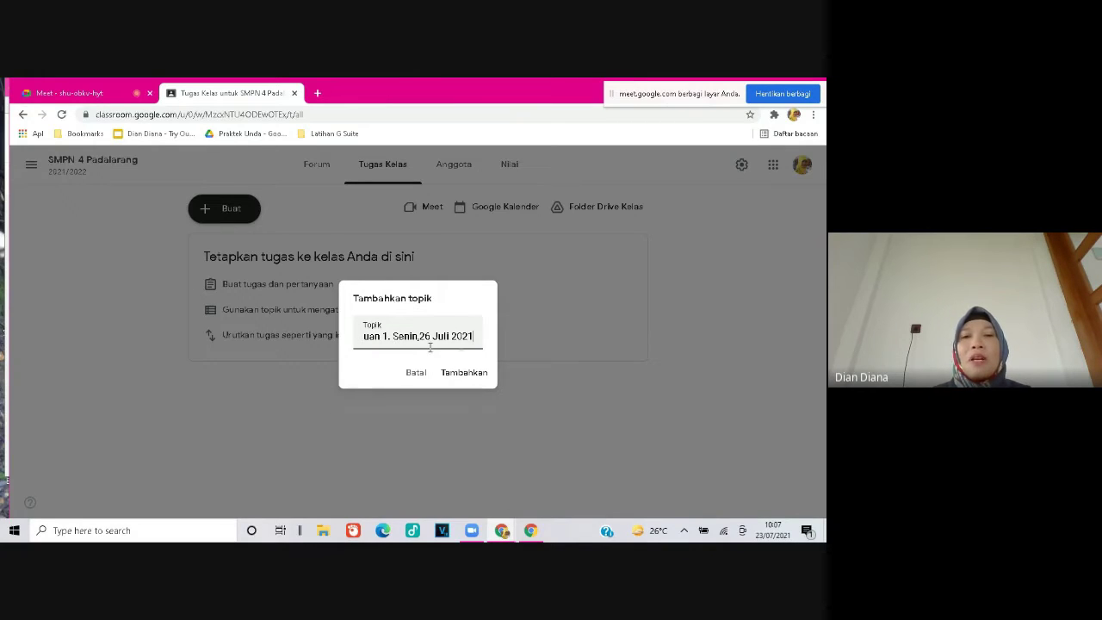
left_click(469, 372)
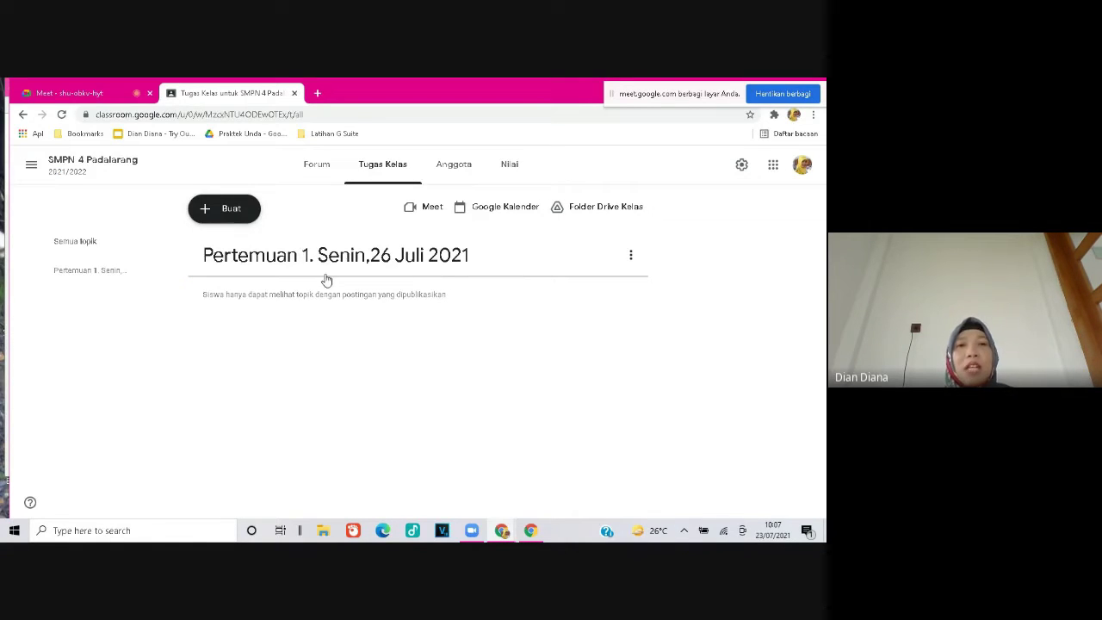
Start a new classwork material titled "Materi Pertemuan 1: Persebaran Flora Fauna Indonesia".
left_click(230, 211)
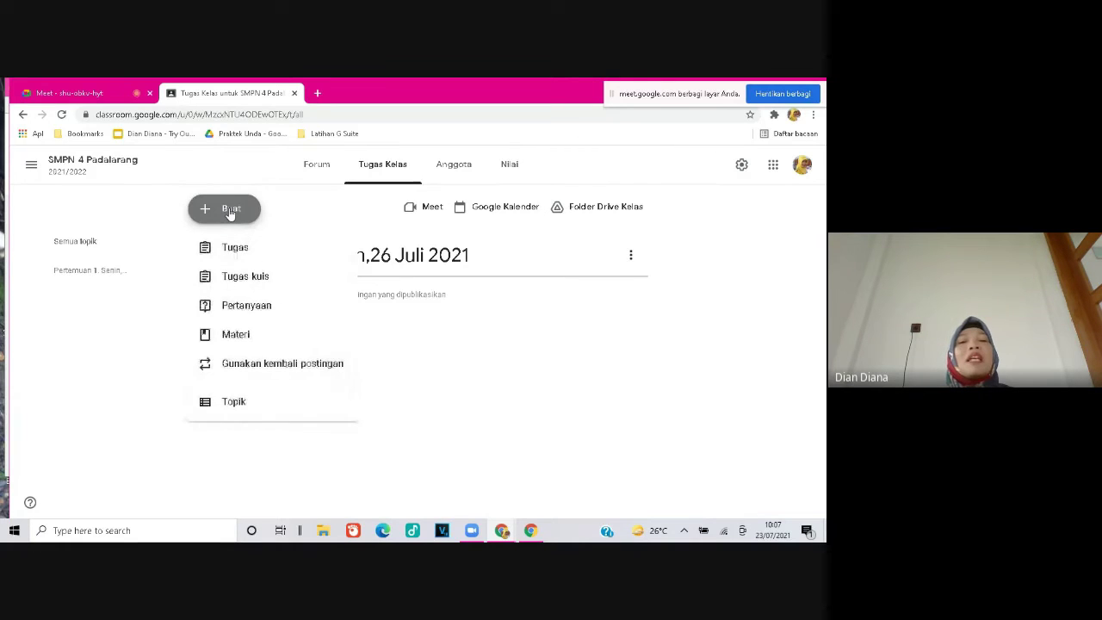
left_click(252, 335)
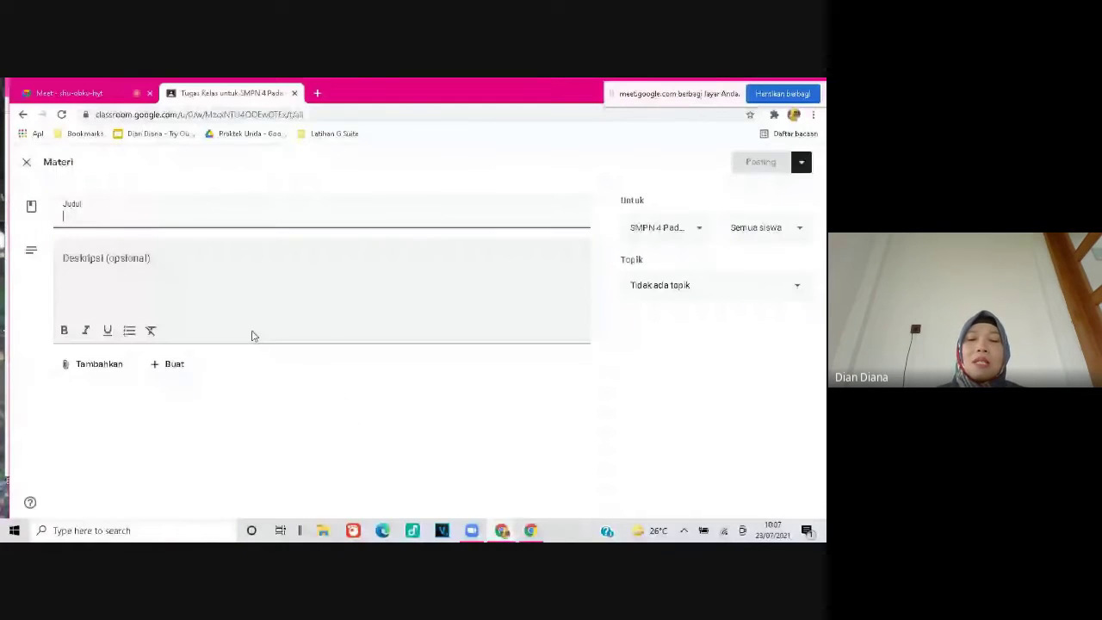
type("Materi Pertem")
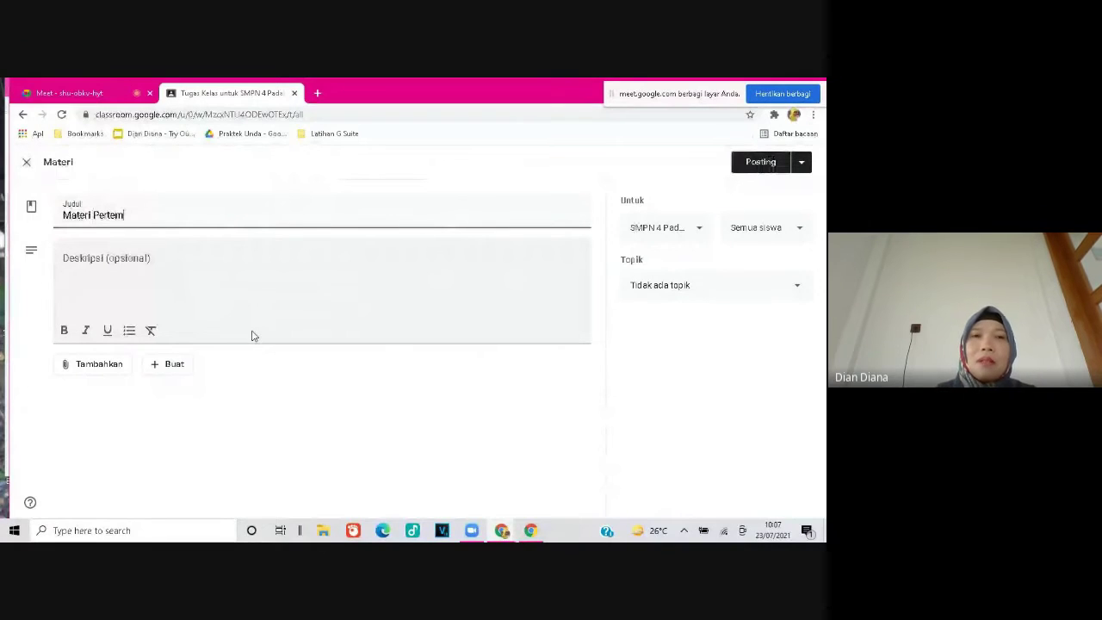
type("uan 1")
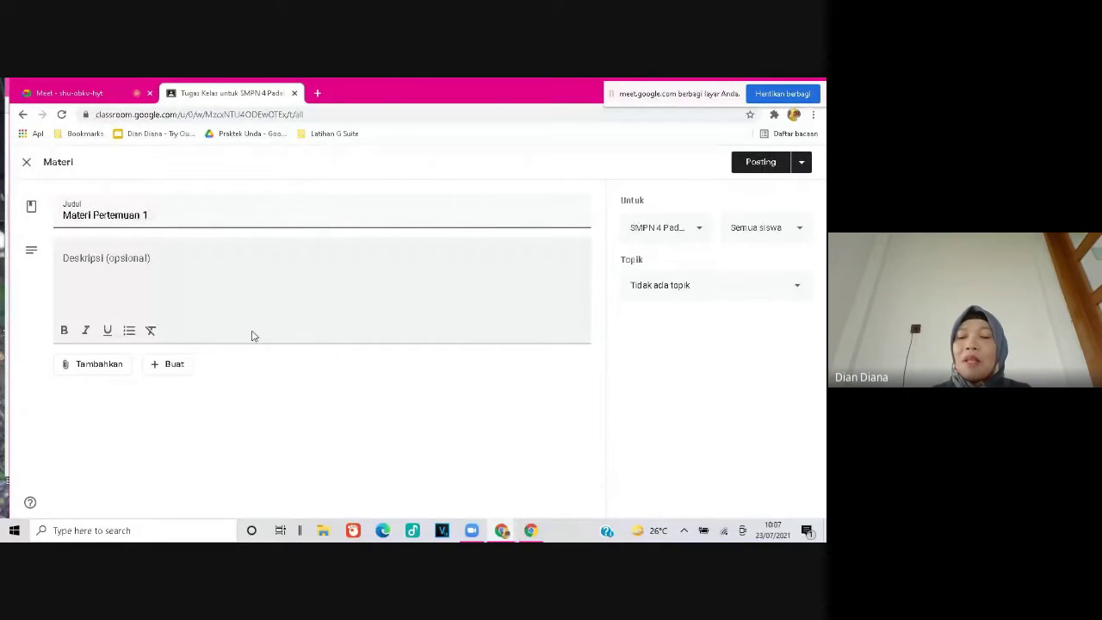
type(":")
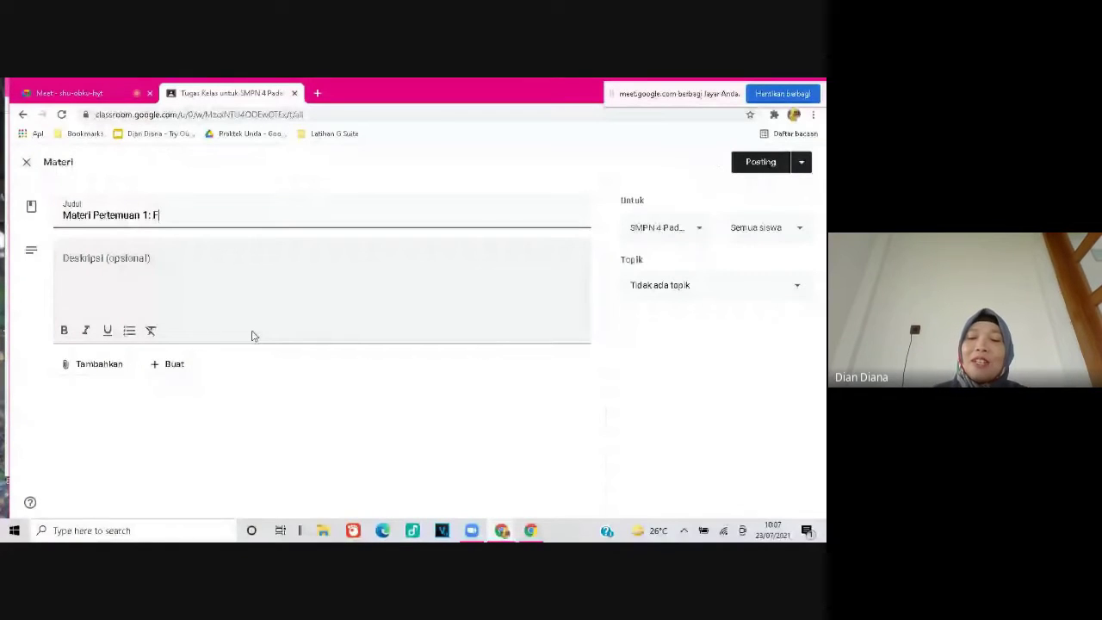
type("Per")
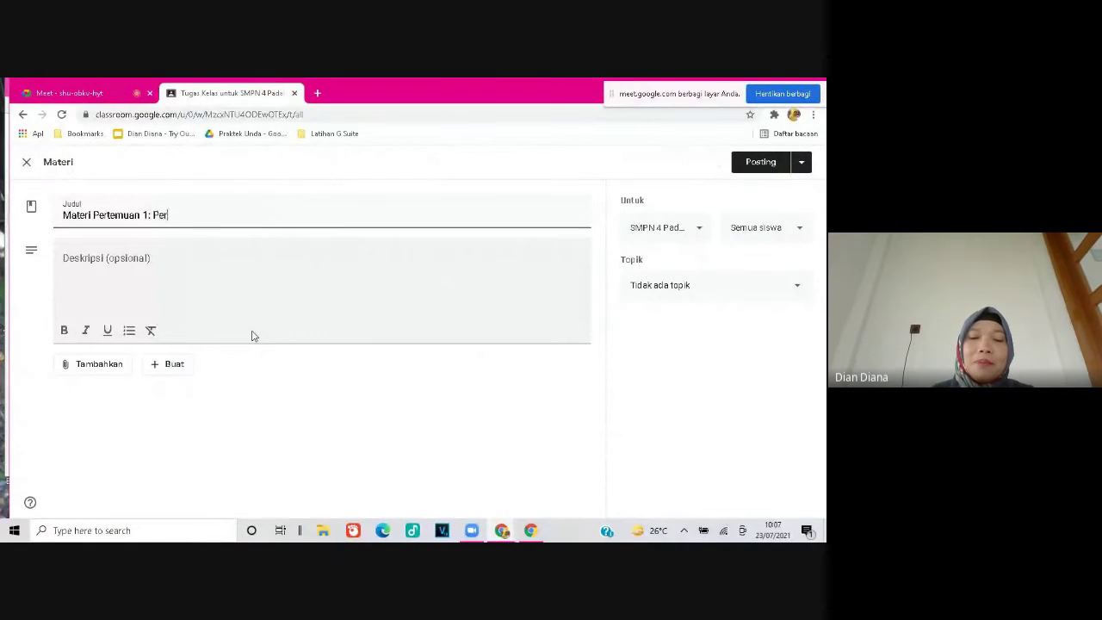
type("sebaran Flora Fauna Indonesia")
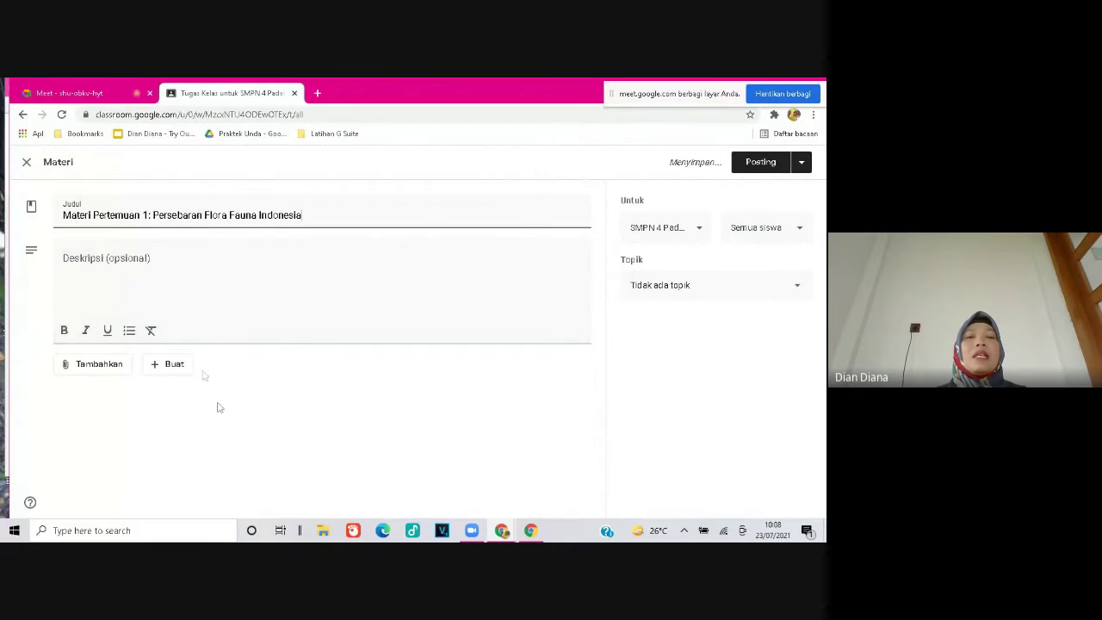
Enter the material's description: "Anak-anakku, silakan pelajari materi berikut ini dengan seksama, agar kalian lebih dapat menambah wawasan ilmu pengetahuan dan mempermudah mengerjakan tugas".
left_click(138, 292)
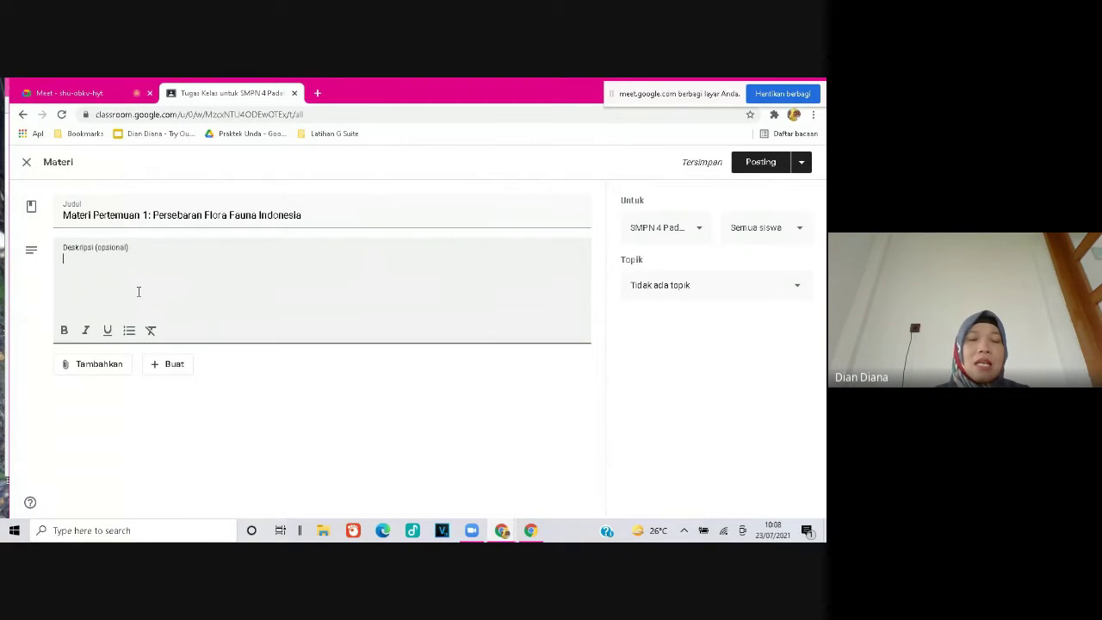
type("nak-anak")
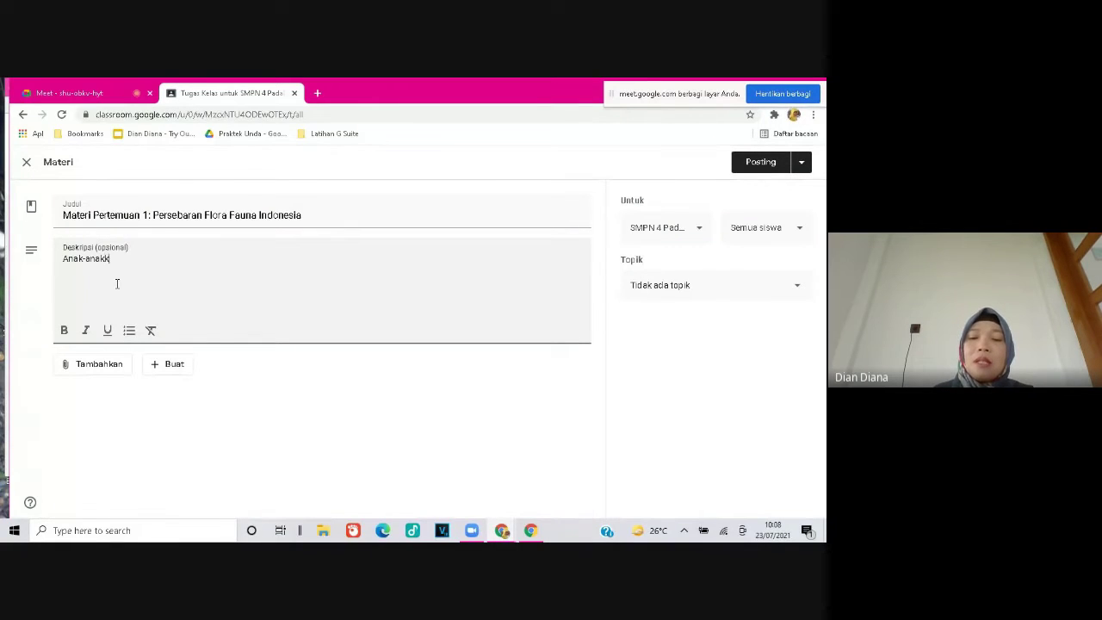
type("ku, s")
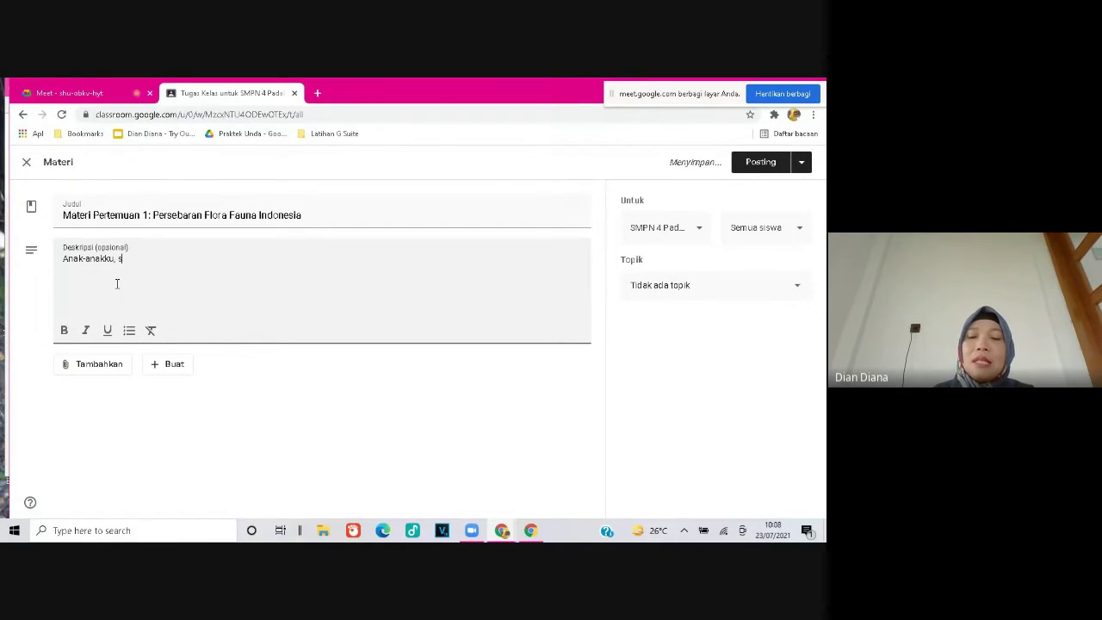
type("ilakan pelaj")
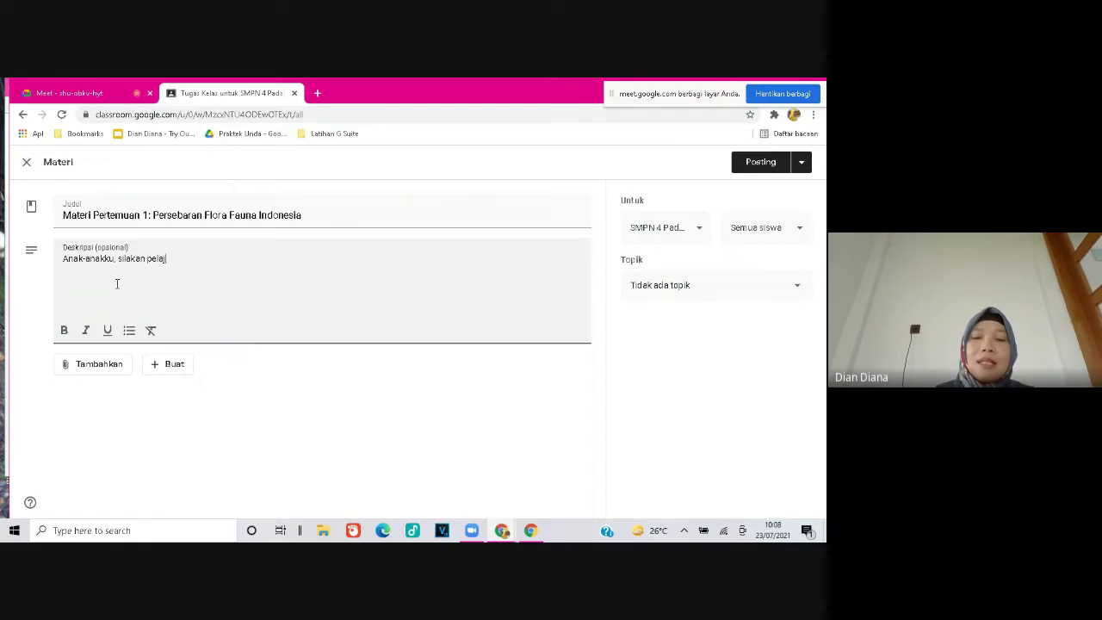
type("ari materi")
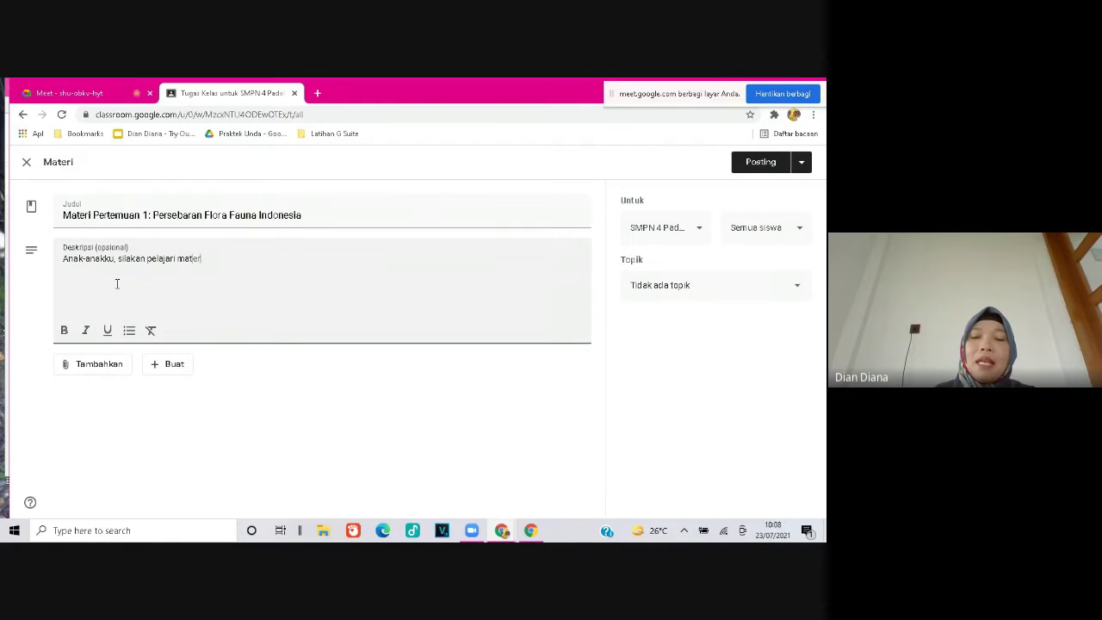
type(" yang")
key("BackSpace")
key("BackSpace")
key("BackSpace")
key("BackSpace")
type("ben")
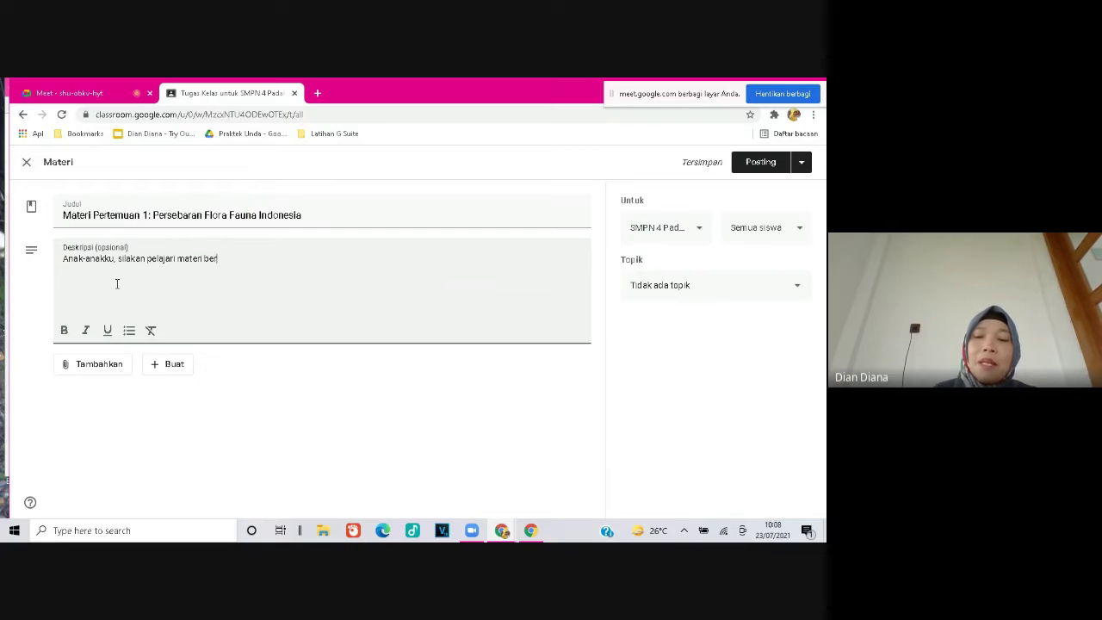
type("ikut ini")
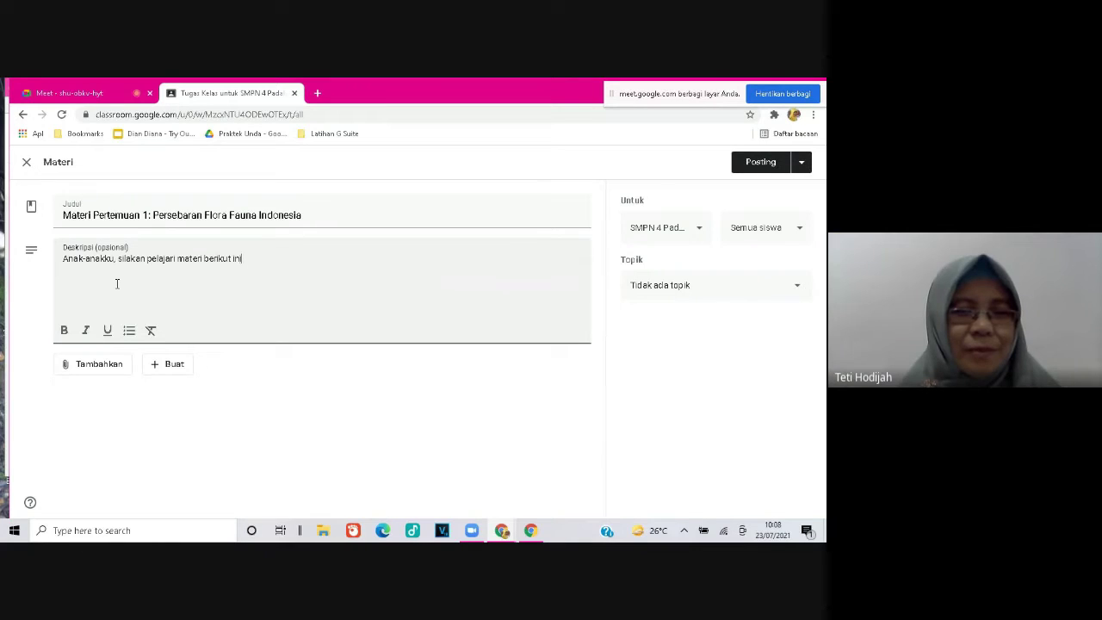
type(" dengan ")
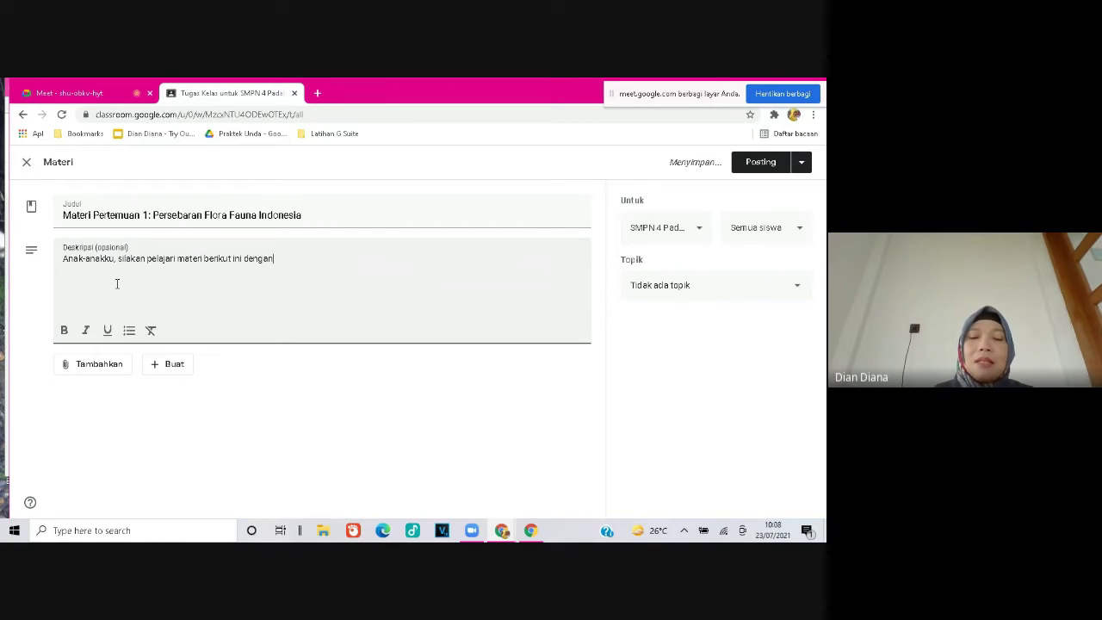
type("seksa")
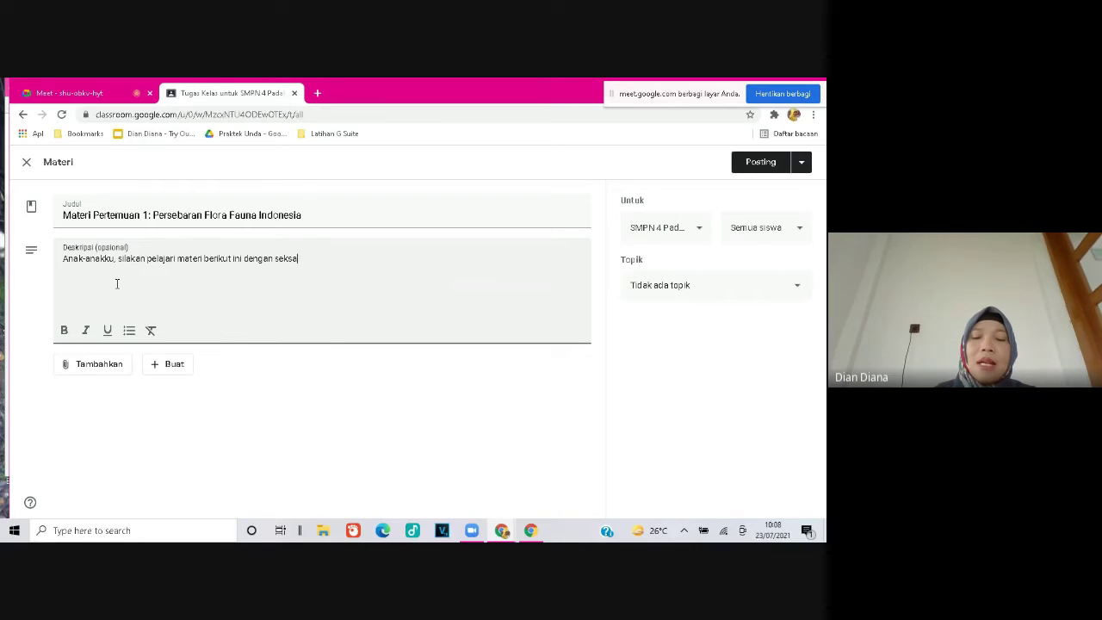
type("me, agar k")
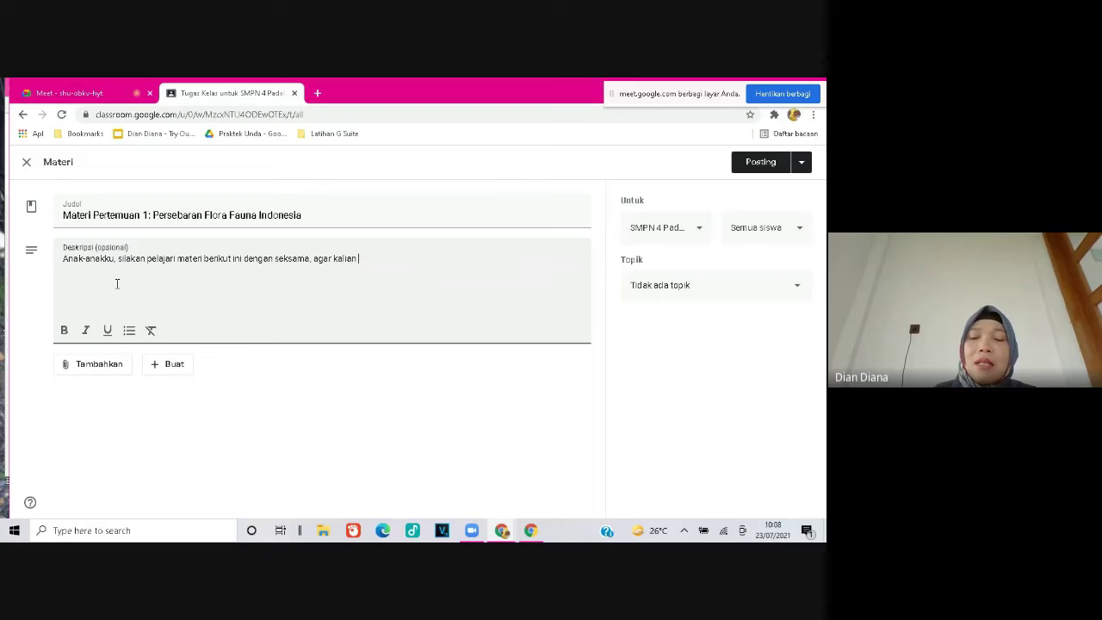
type("alian lebih dapat")
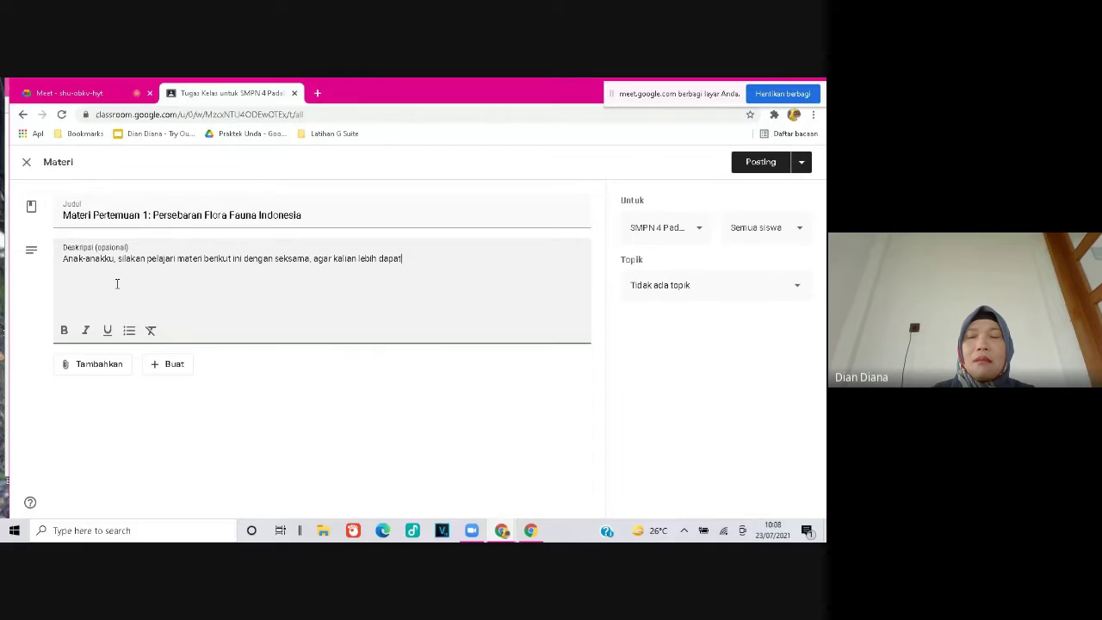
type(" menambah")
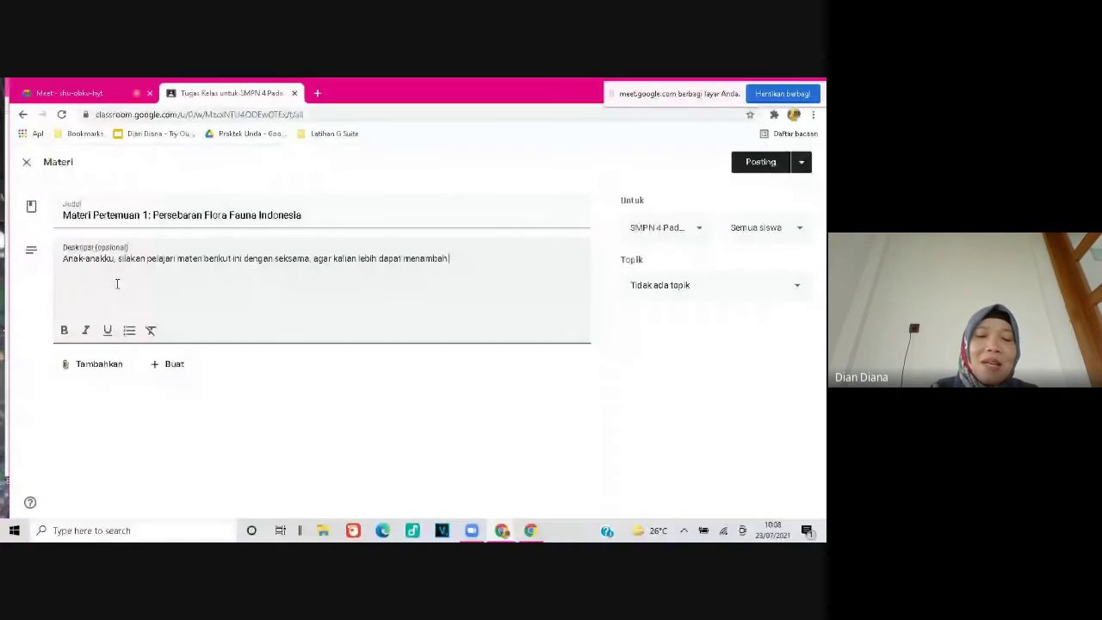
type(" wawasan i")
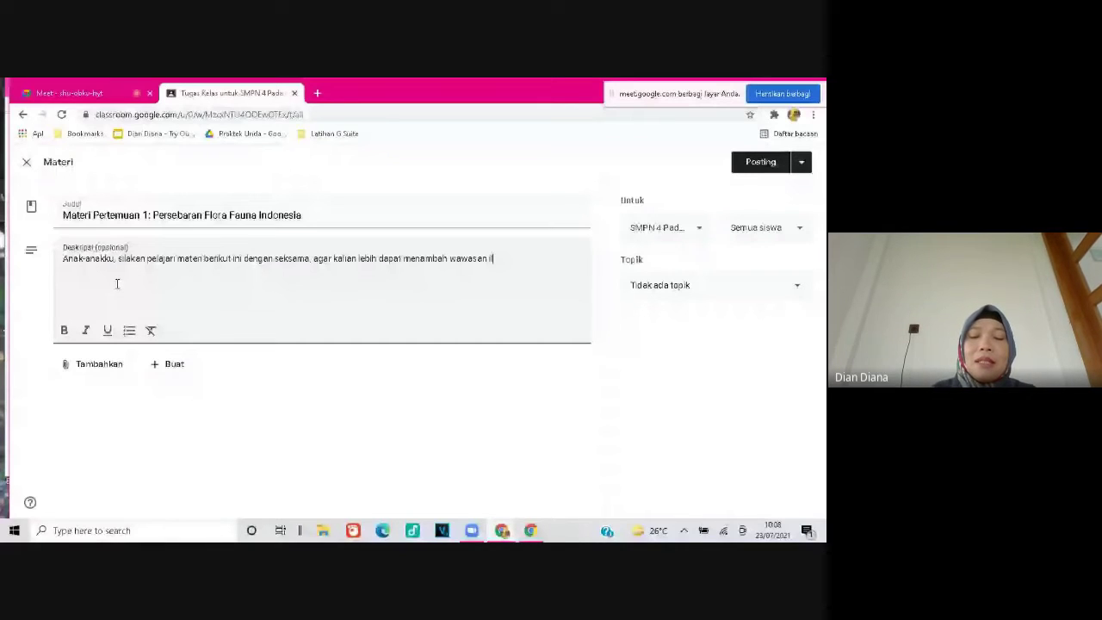
type("lmu pengetahuan")
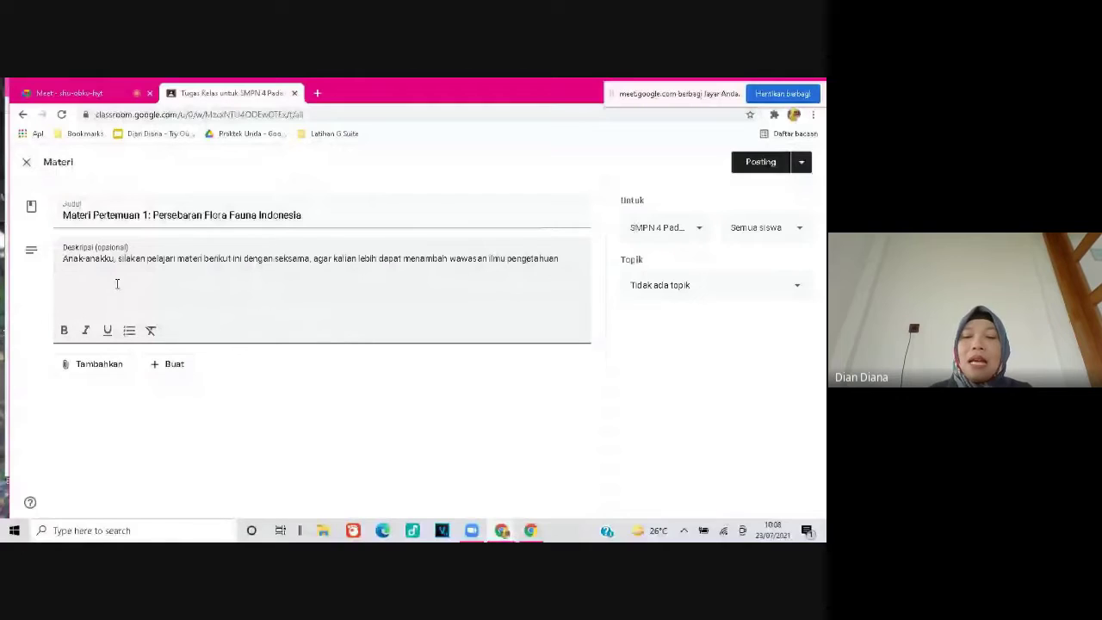
type(" dan")
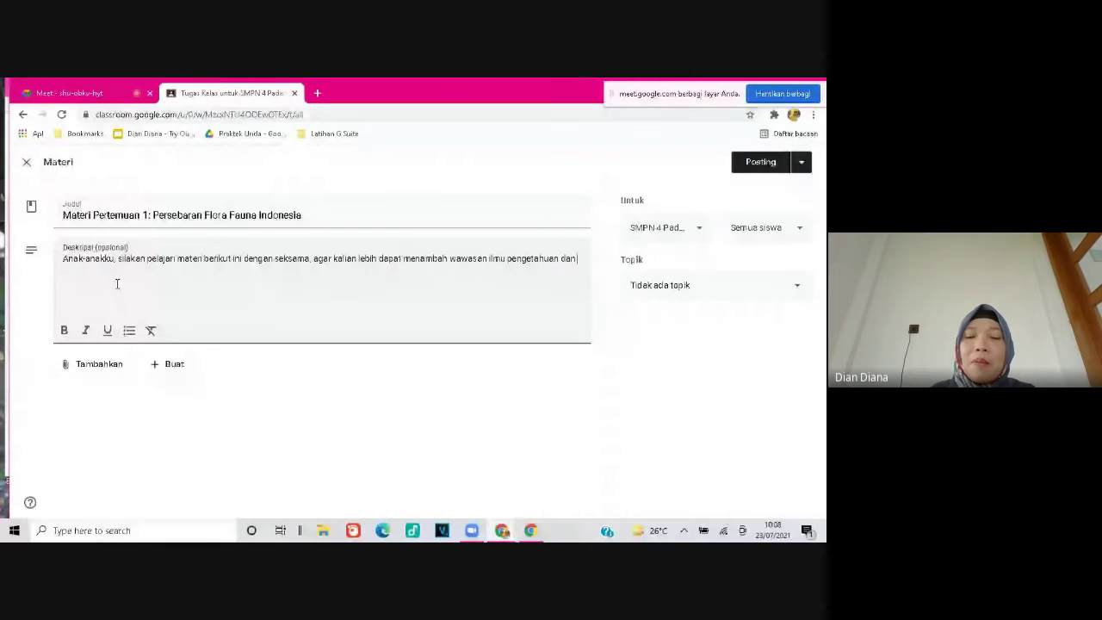
type(" mempern")
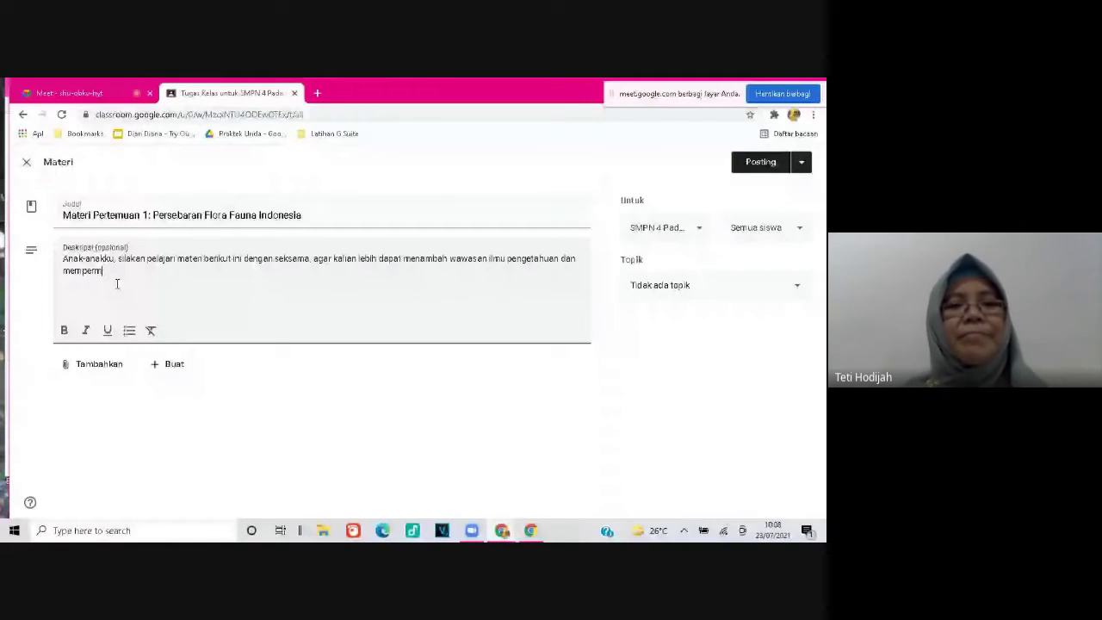
type("udah men")
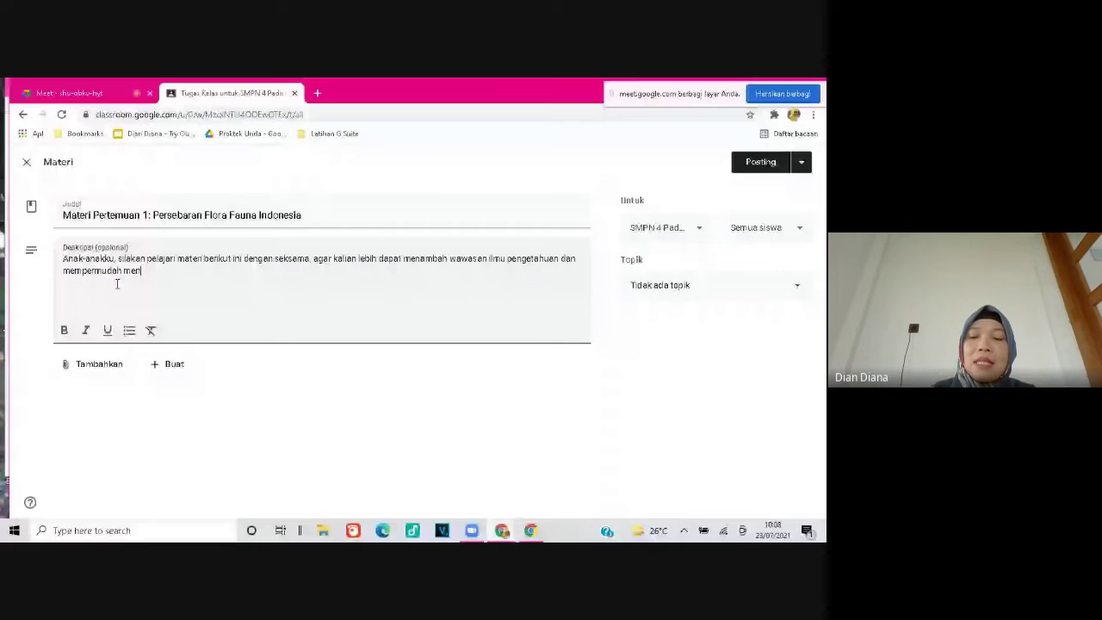
type("gerjakan tugas")
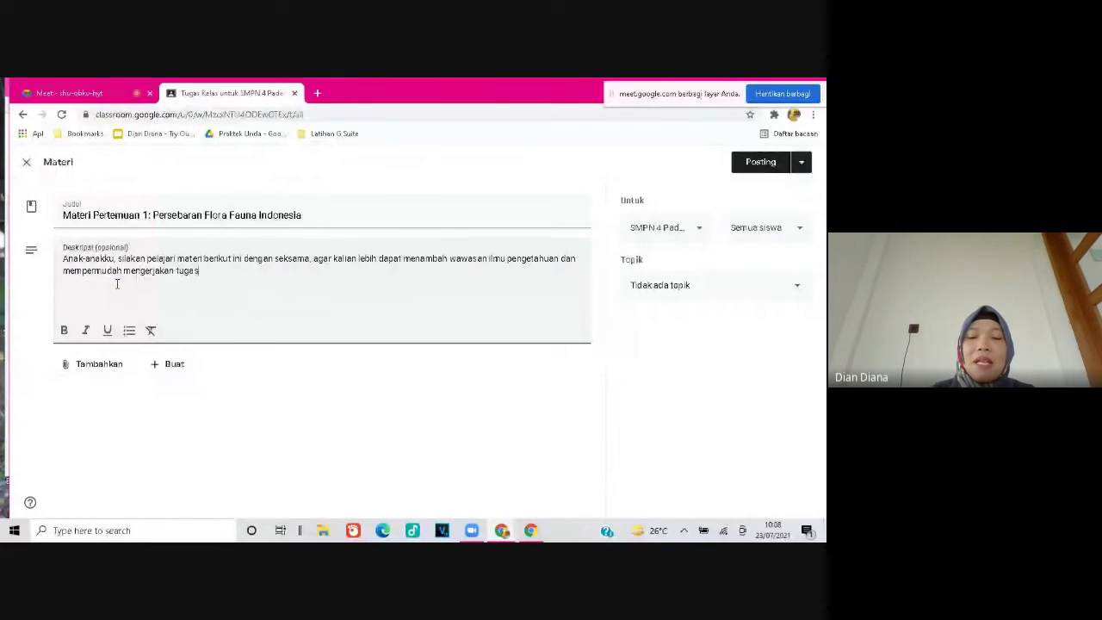
Finish the material's description by adding "yang diberikan!" to the end of the sentence.
type(" yang di")
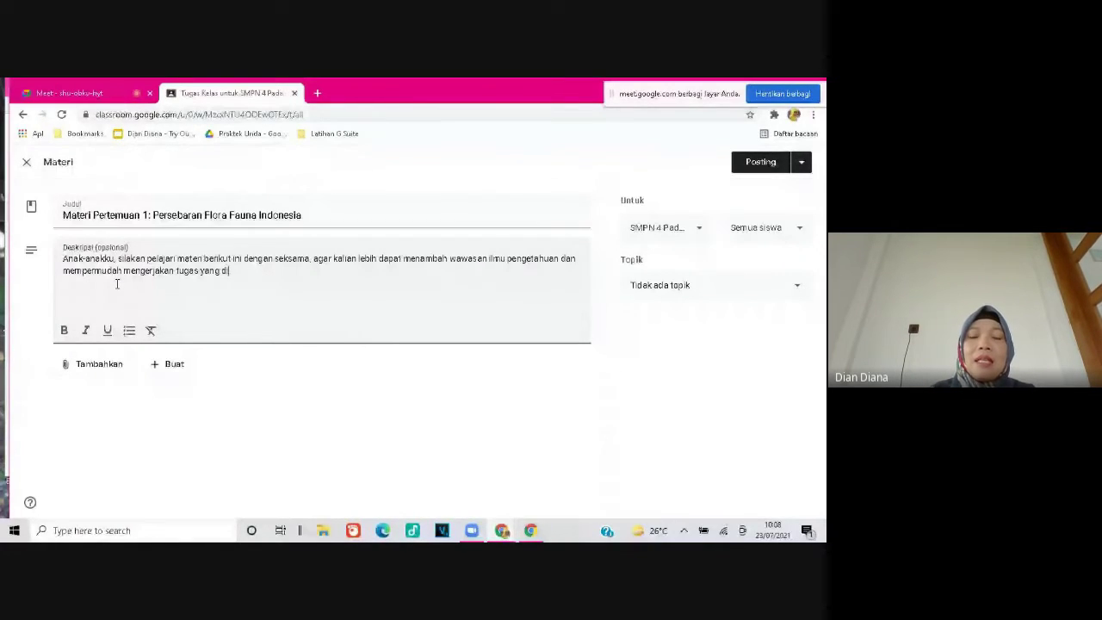
type("berikan!")
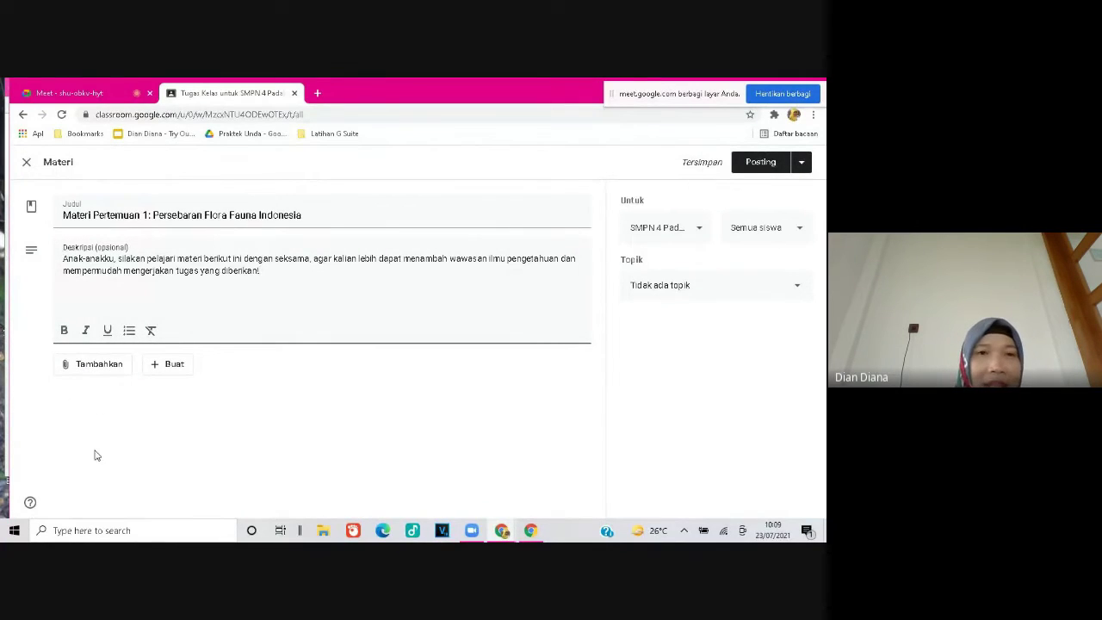
Search YouTube for "flora fauna INdonesia" and attach the video "Kambing Ibex yang Jago menentang gravitasi dan memanjat bendungan" to the material.
left_click(92, 370)
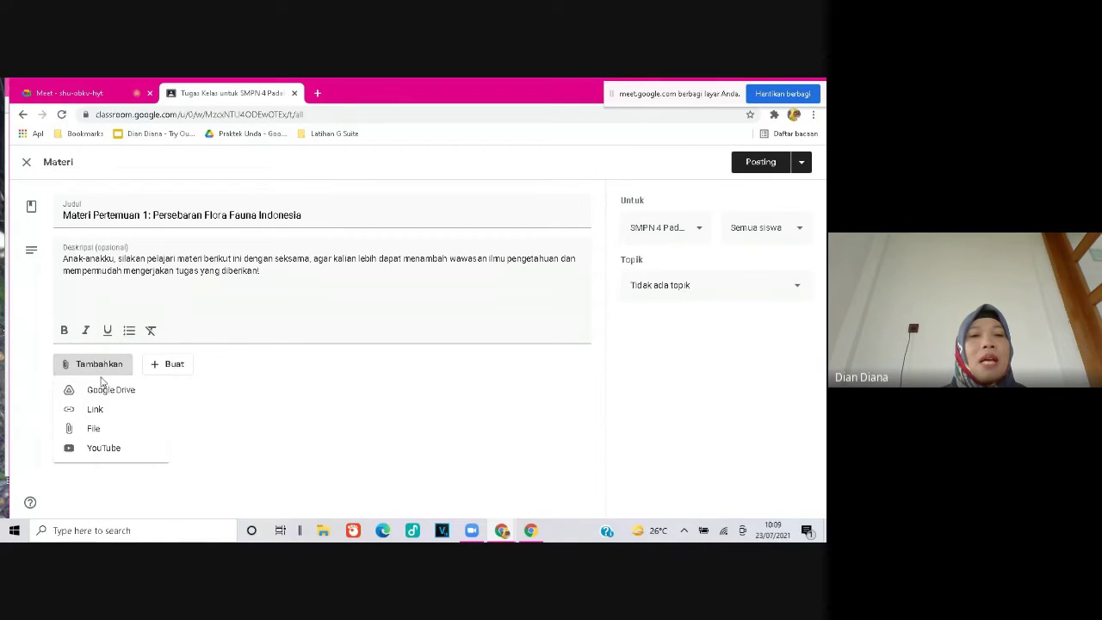
left_click(108, 453)
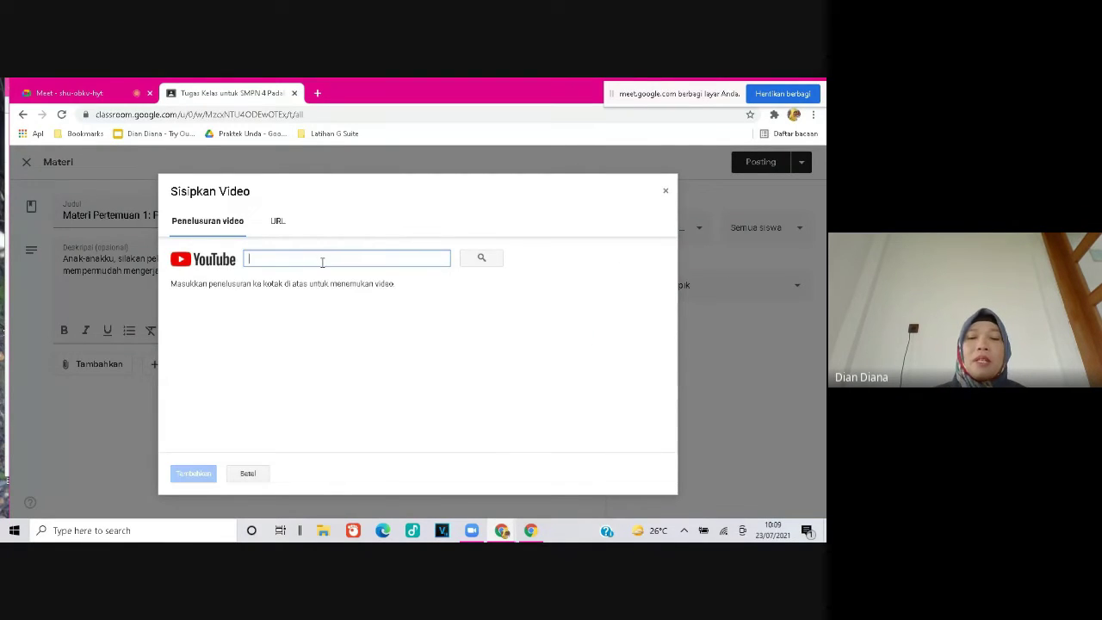
type("t")
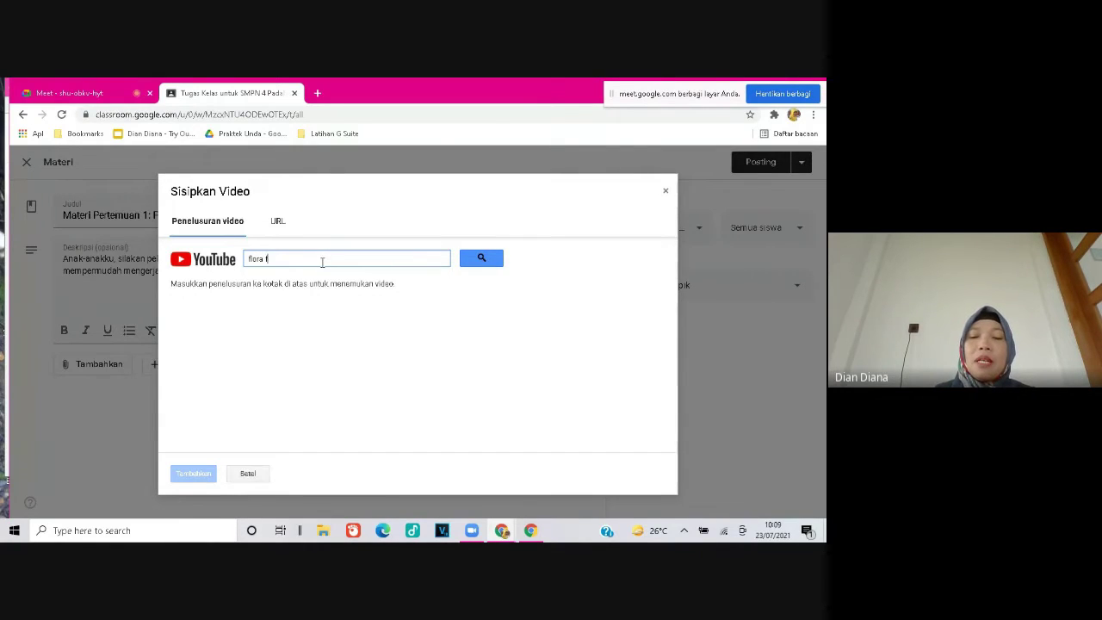
type("lora fauna INdonesia")
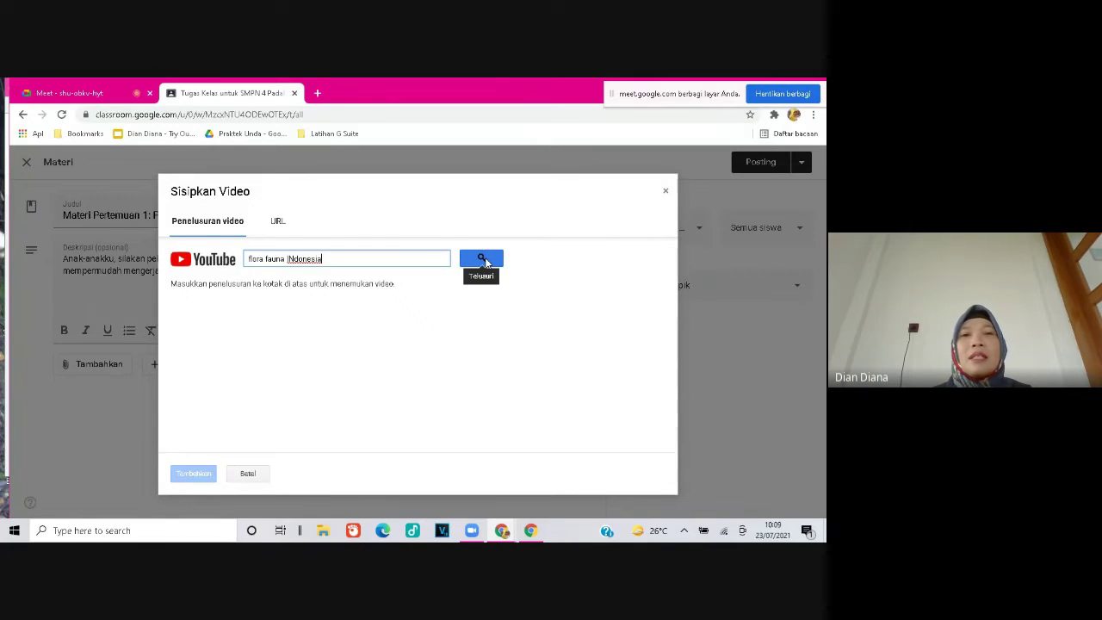
left_click(482, 259)
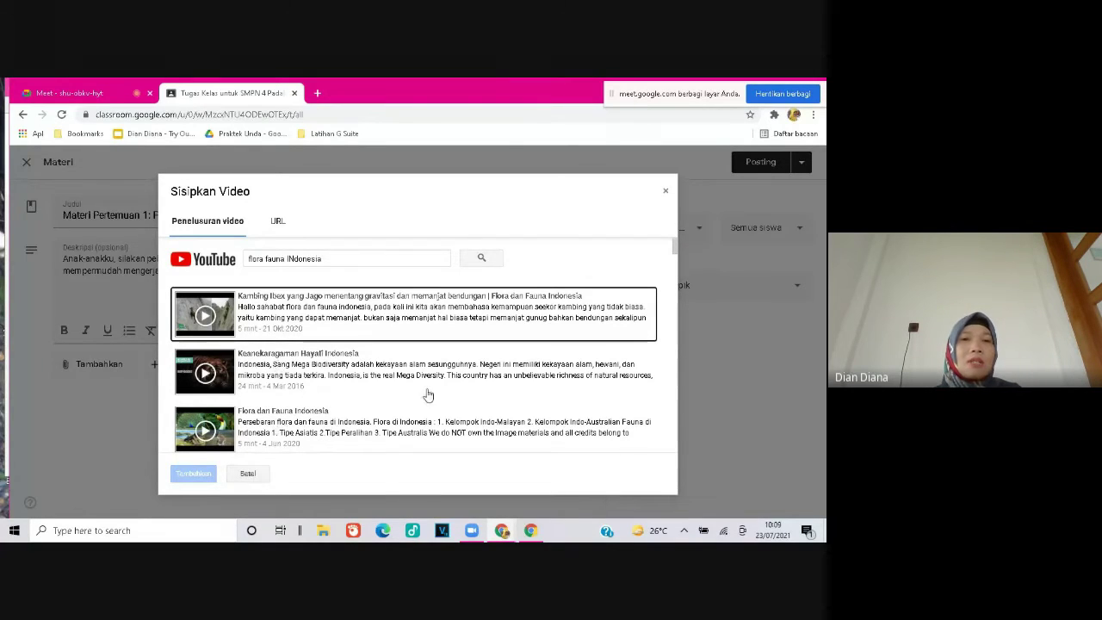
left_click(422, 315)
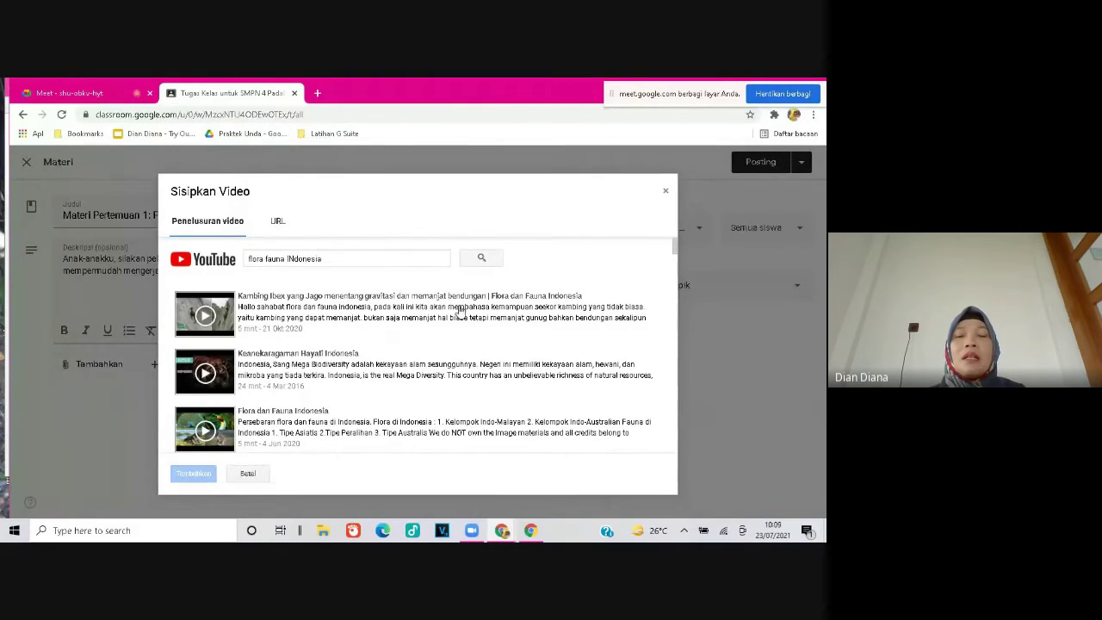
left_click(397, 314)
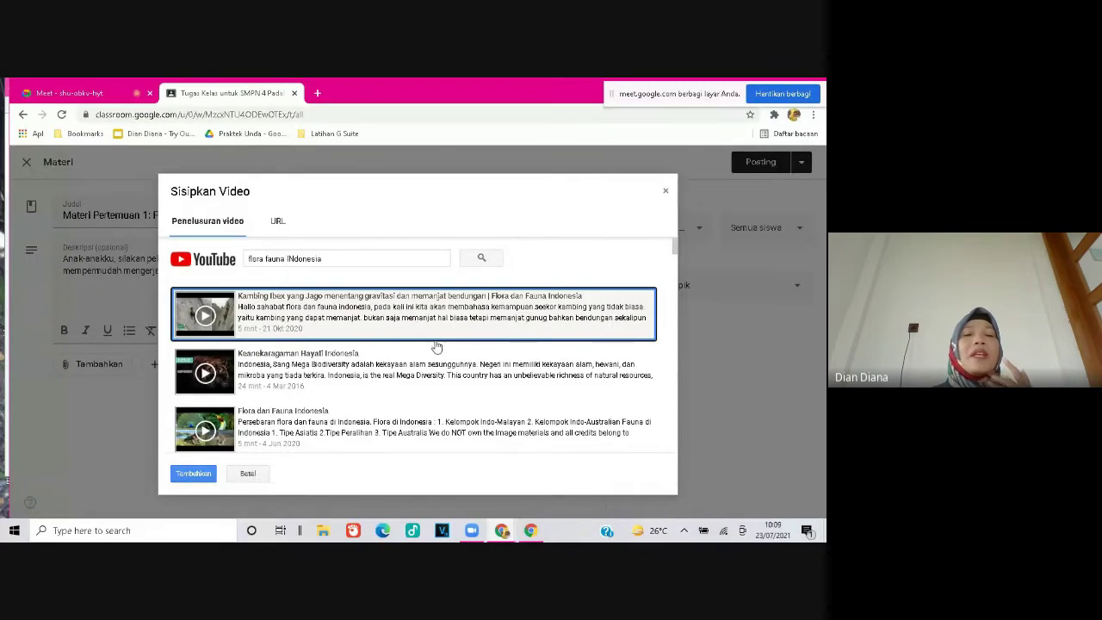
left_click(193, 474)
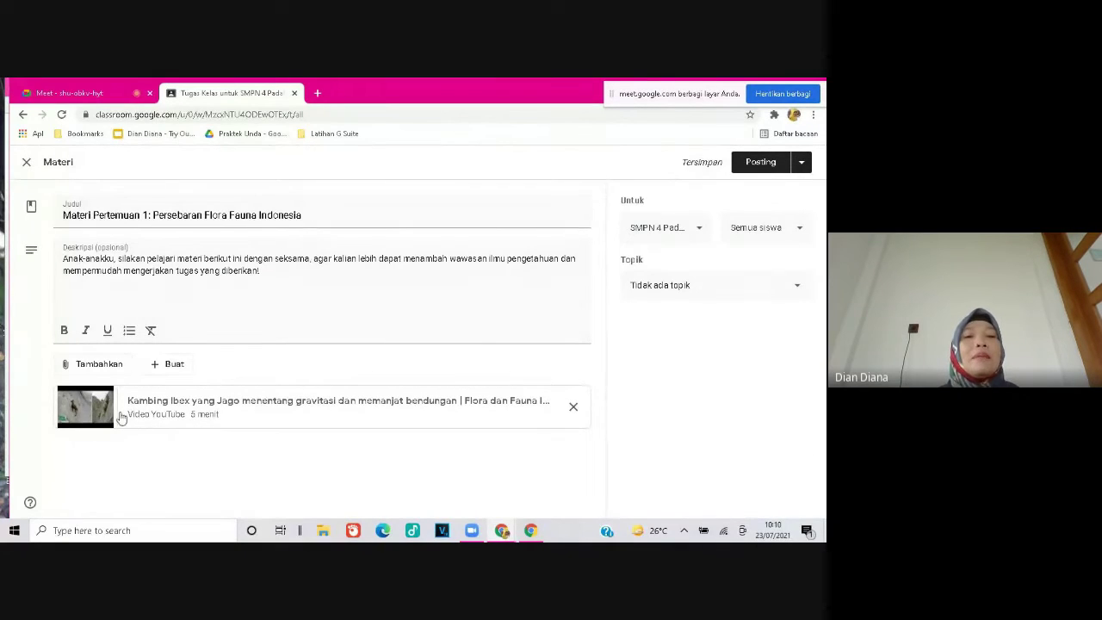
Search Google for "flora fauna Indonesia" in a new browser tab, open the dosenpendidikan.co.id article and copy its full address.
left_click(103, 367)
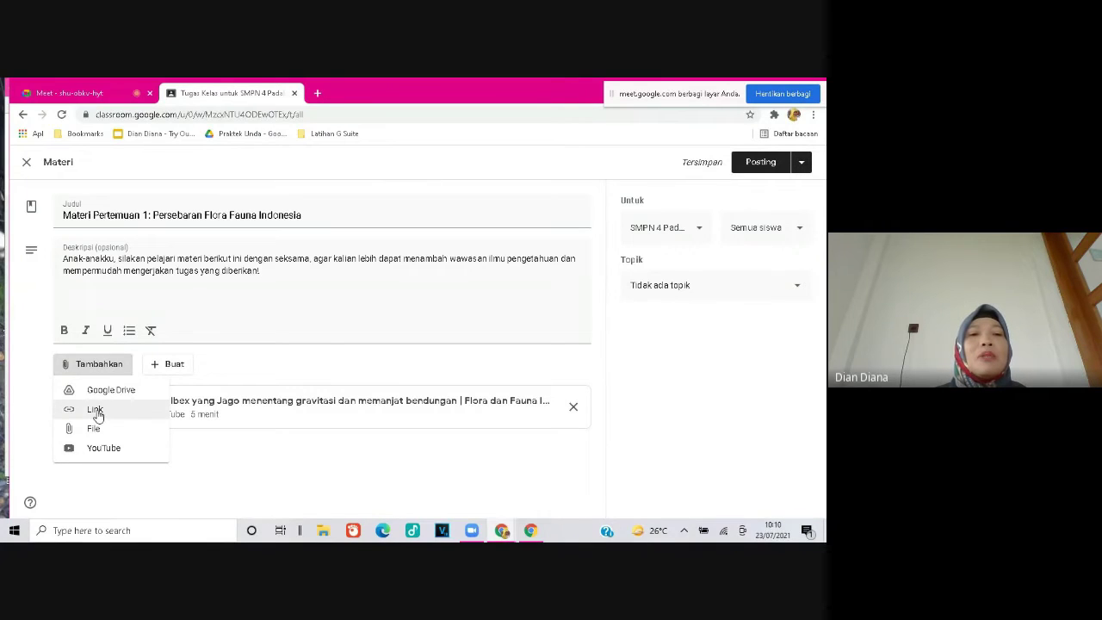
left_click(317, 94)
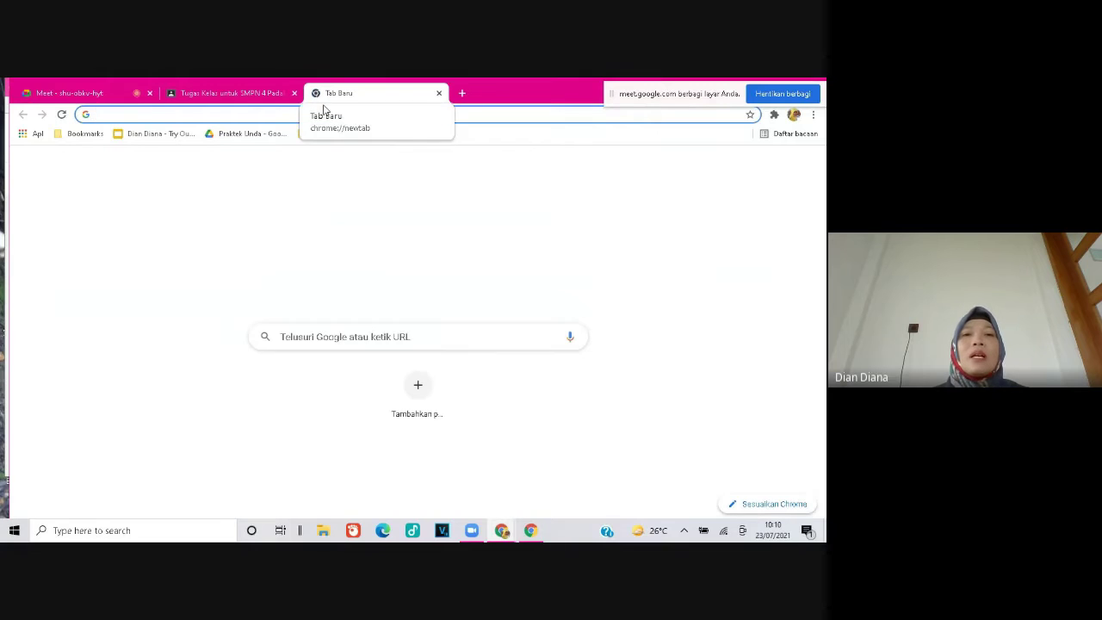
left_click(350, 336)
type("flora ")
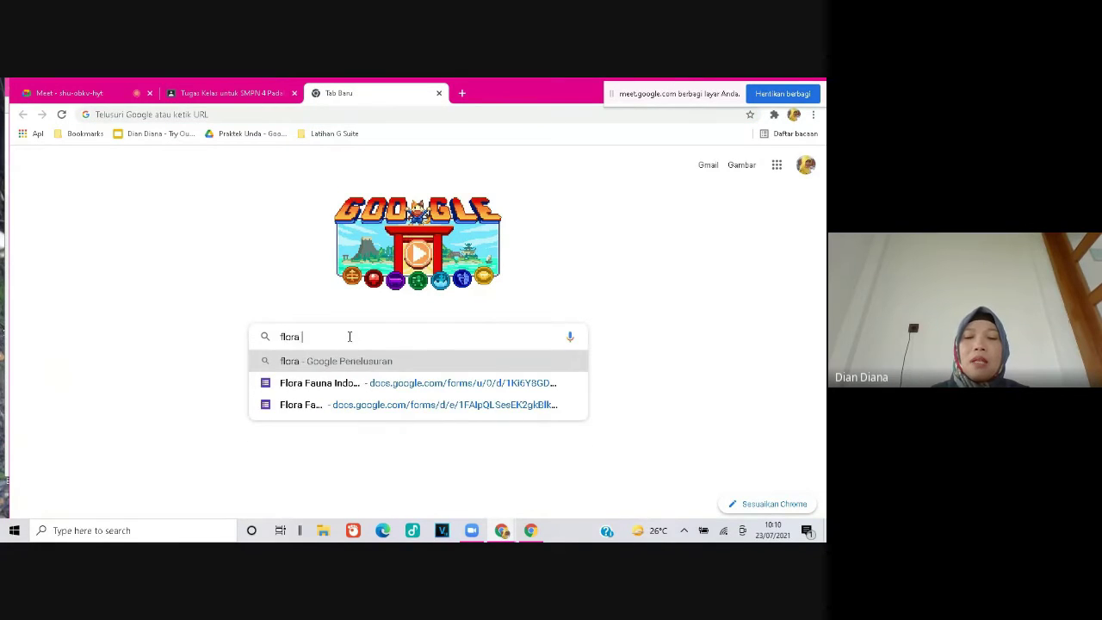
type("fauna Indonesia")
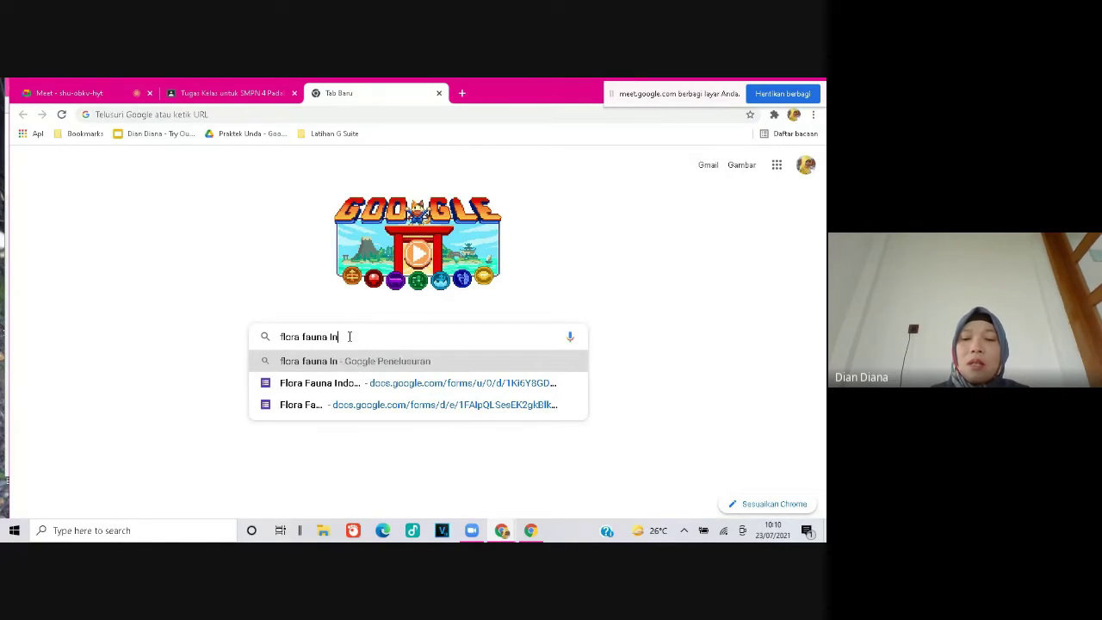
key("Return")
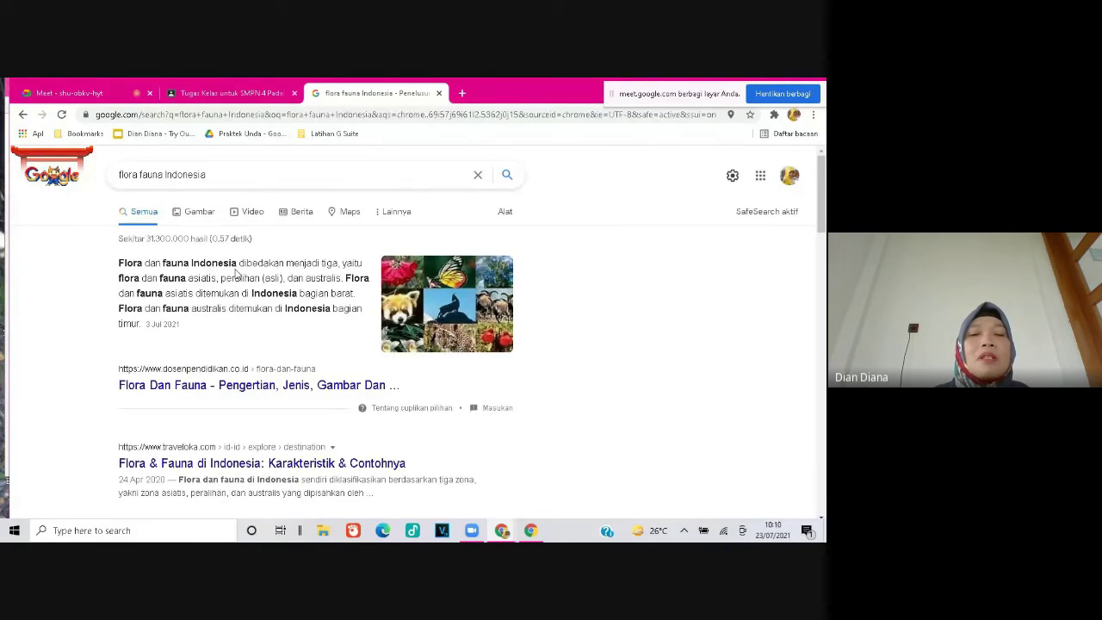
left_click(257, 385)
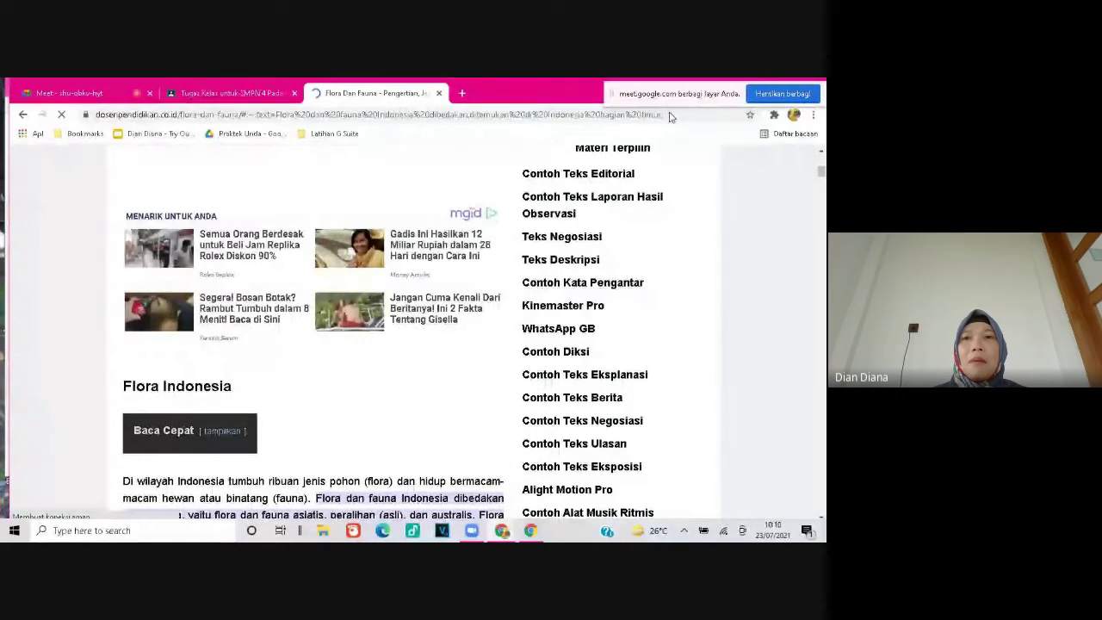
left_click_drag(661, 115, 86, 130)
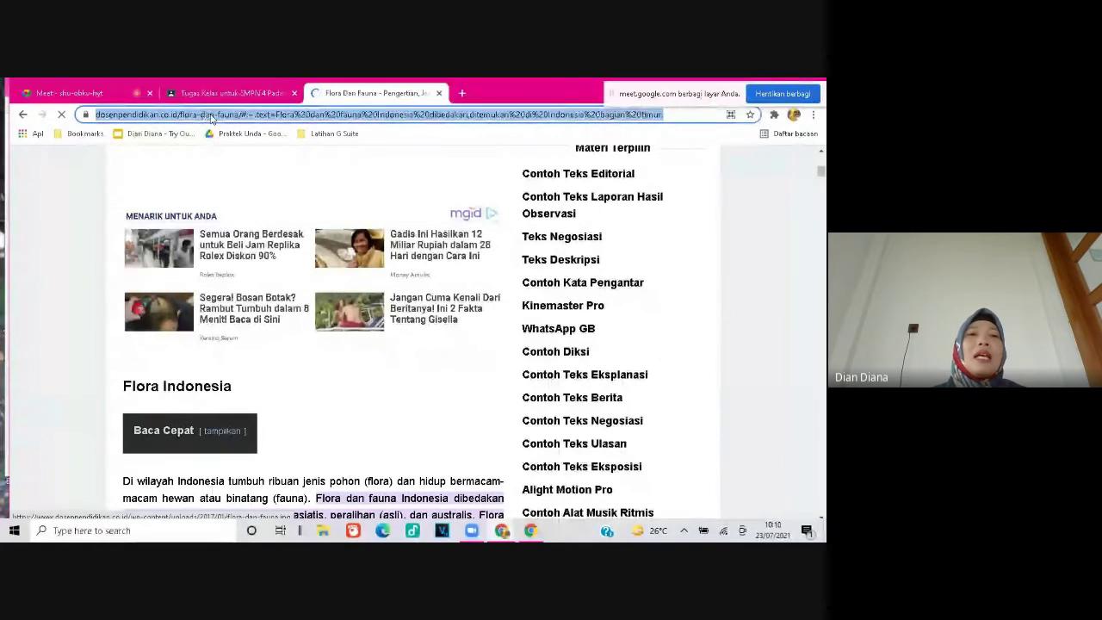
Return to the Classroom material and attach the copied dosenpendidikan.co.id article address as a link.
left_click(194, 93)
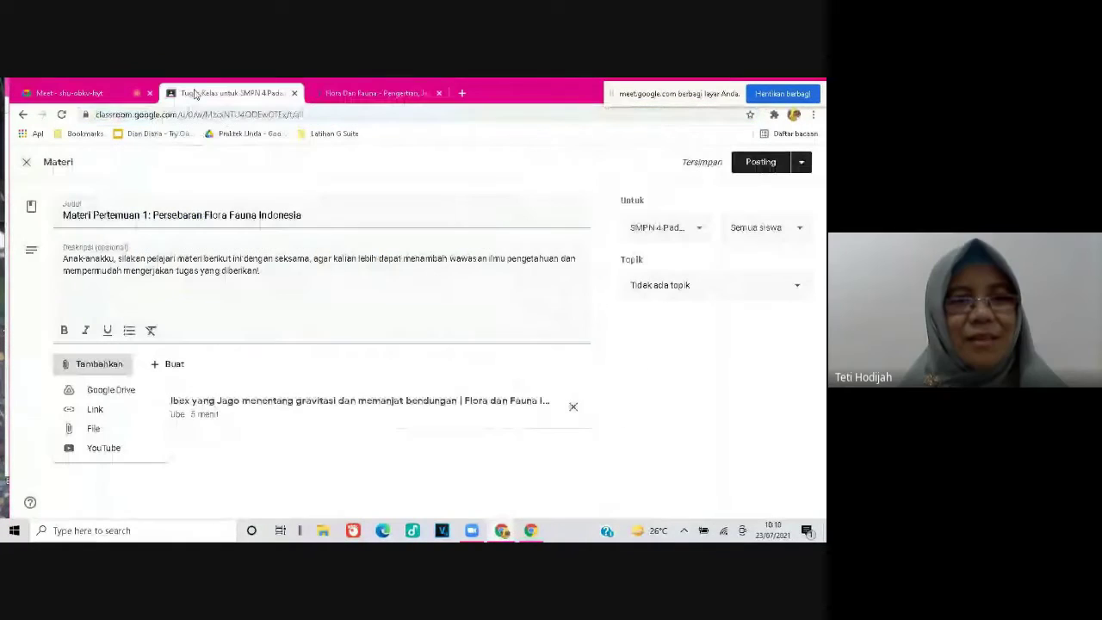
left_click(99, 364)
left_click(95, 363)
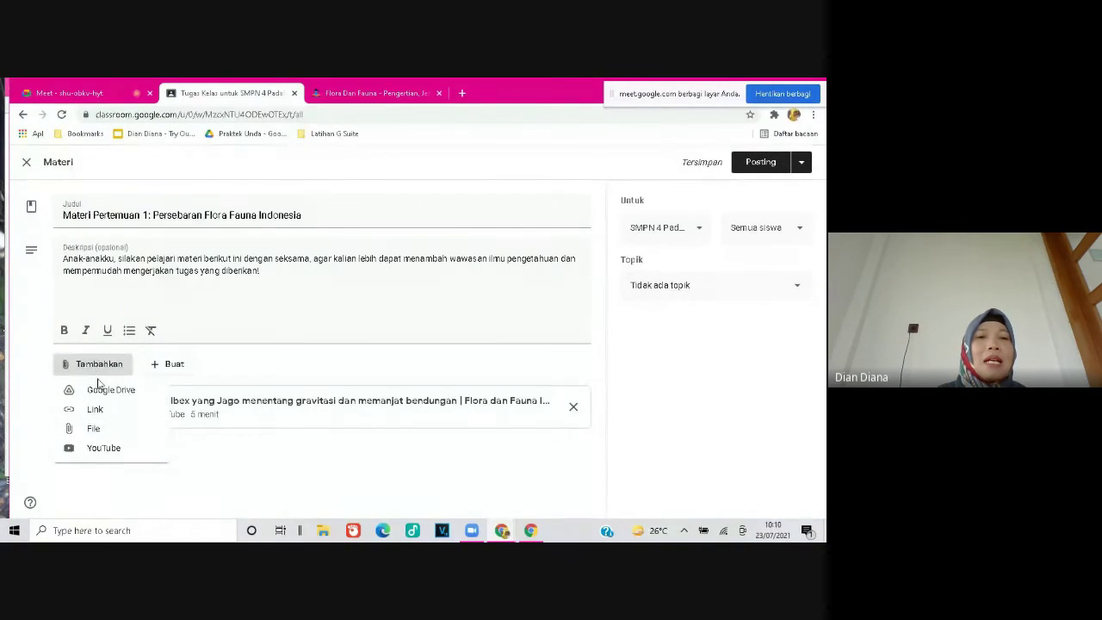
left_click(96, 411)
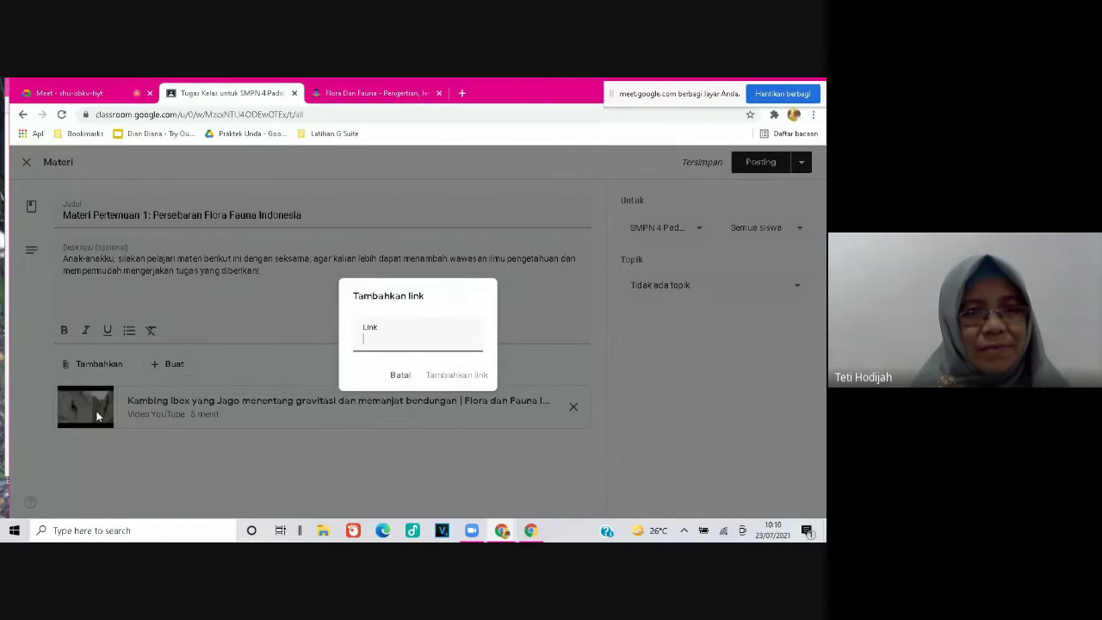
key("ctrl+v")
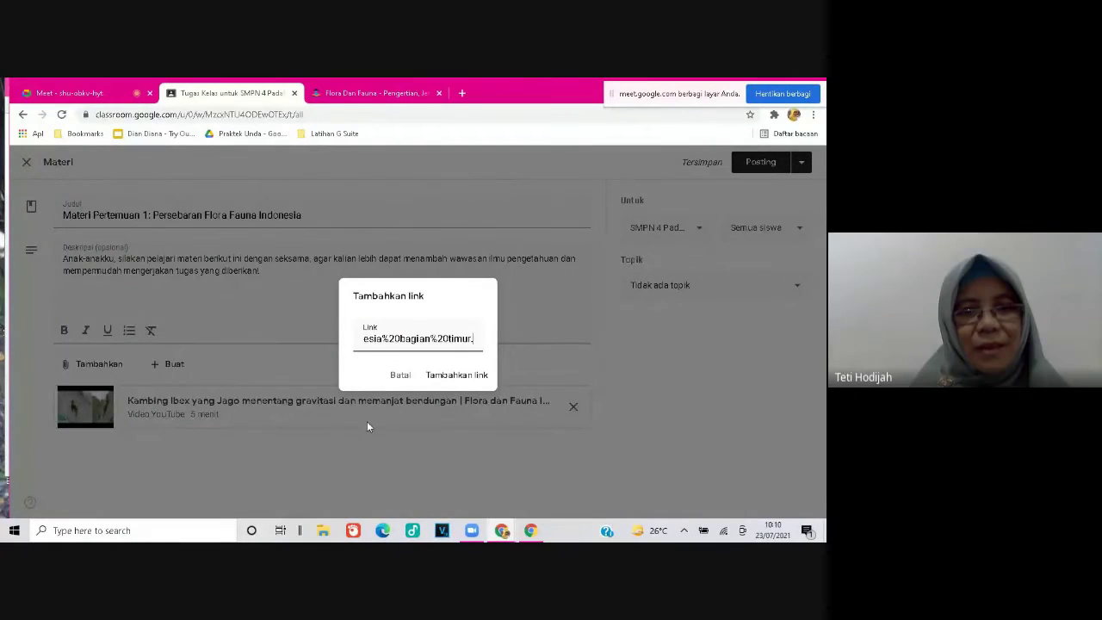
left_click(463, 379)
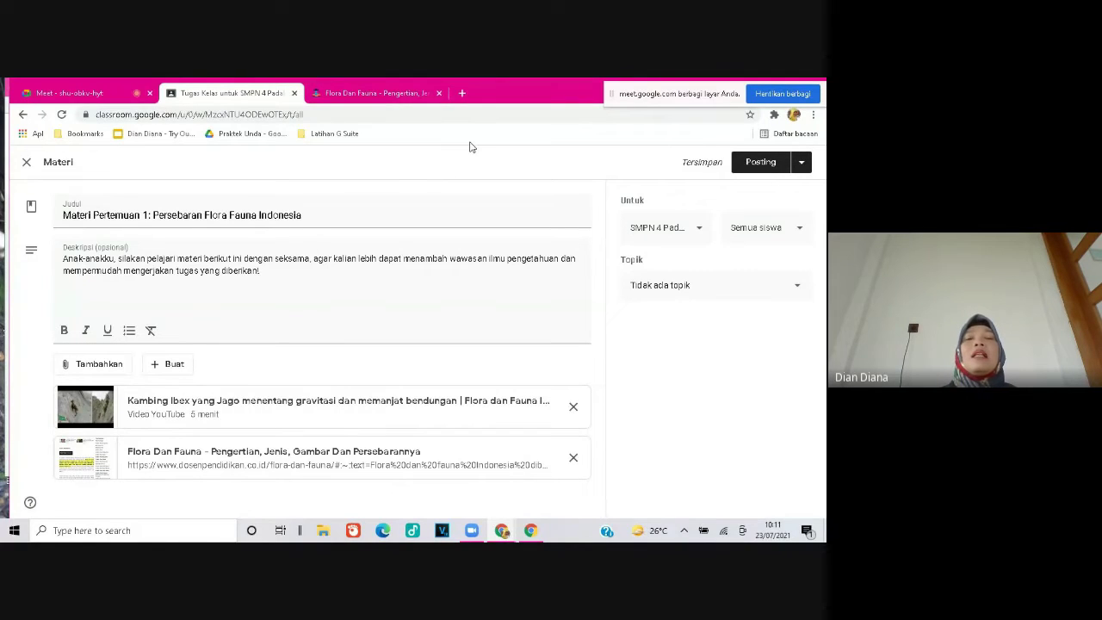
Start uploading a file from the computer as another attachment to the material.
left_click(104, 365)
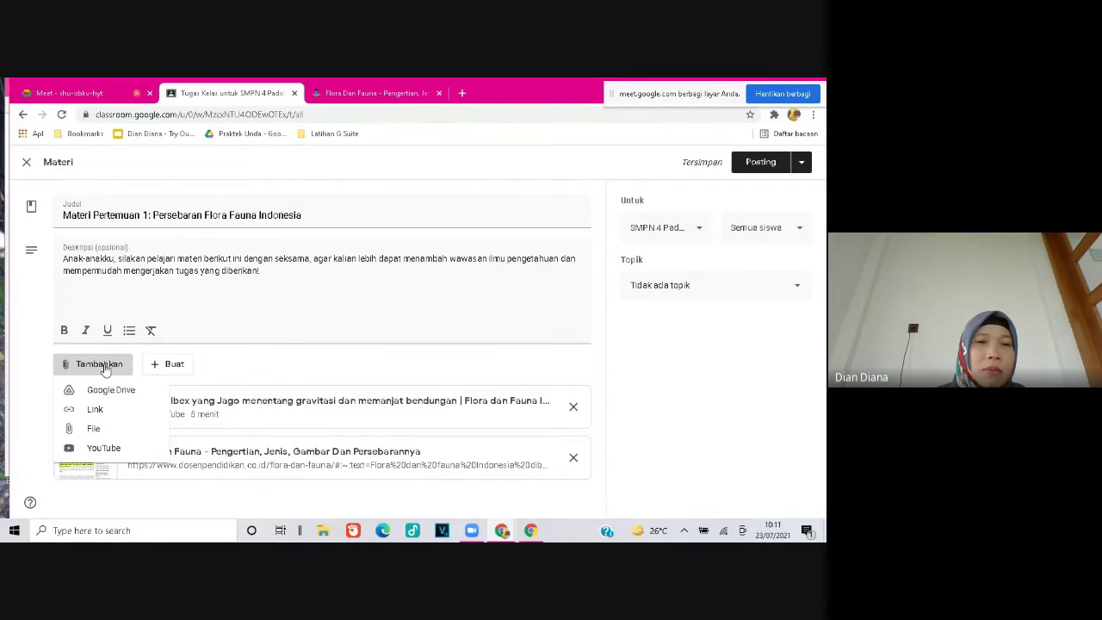
left_click(94, 432)
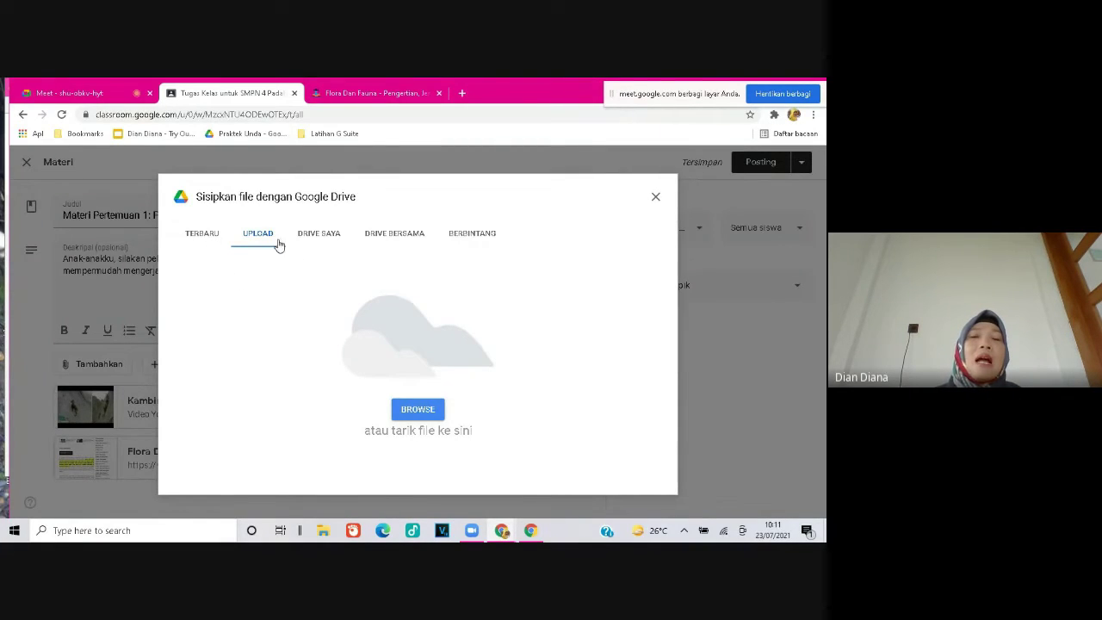
left_click(418, 410)
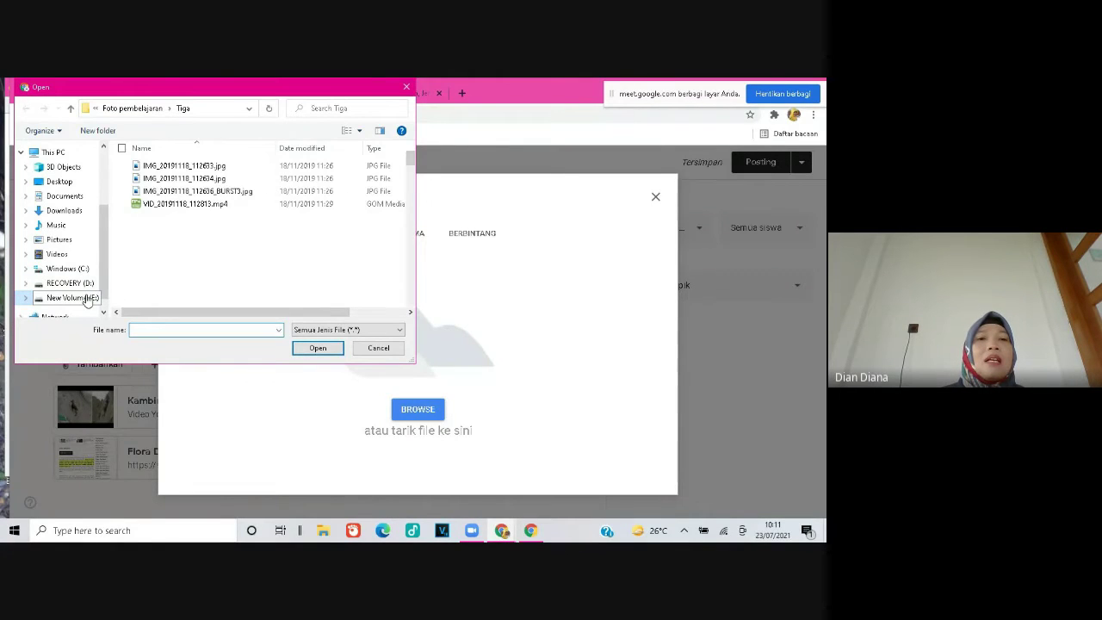
left_click(87, 298)
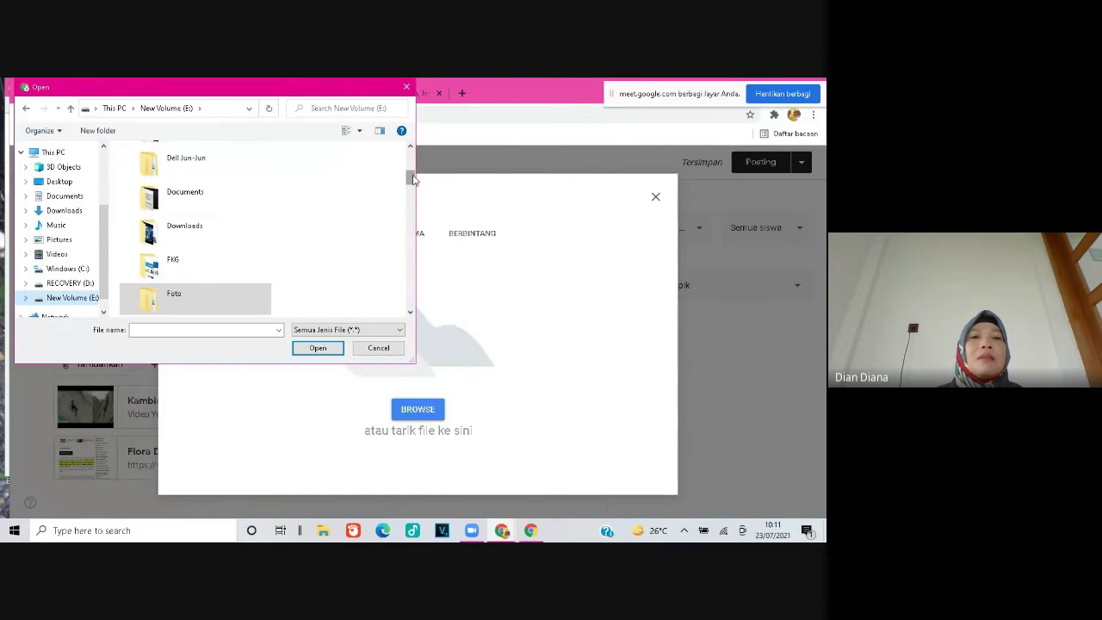
left_click_drag(413, 178, 414, 183)
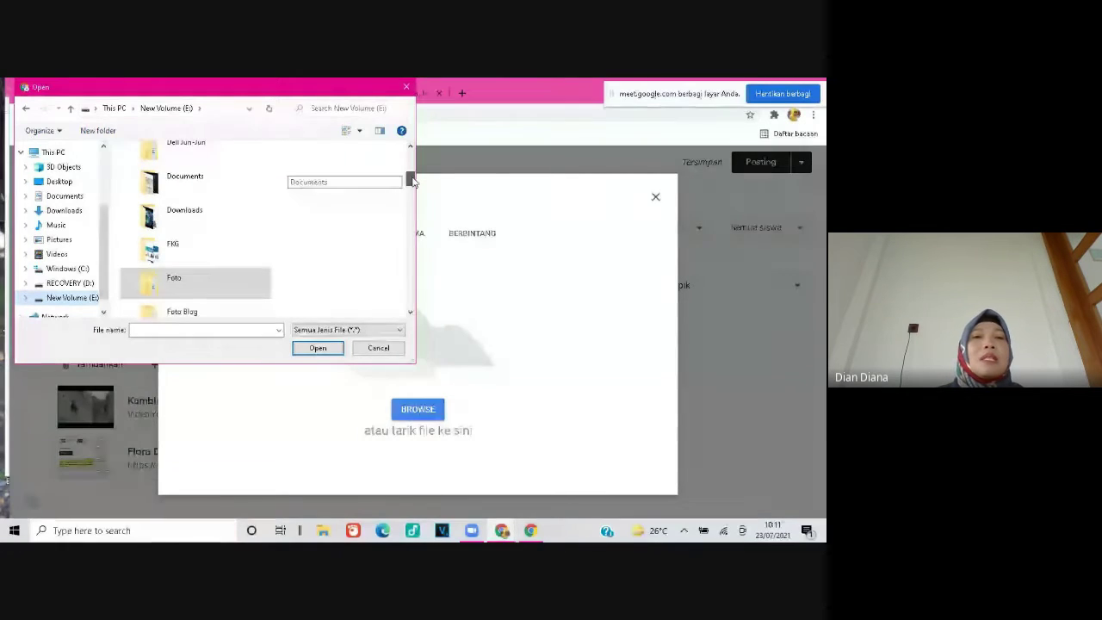
double_click(179, 194)
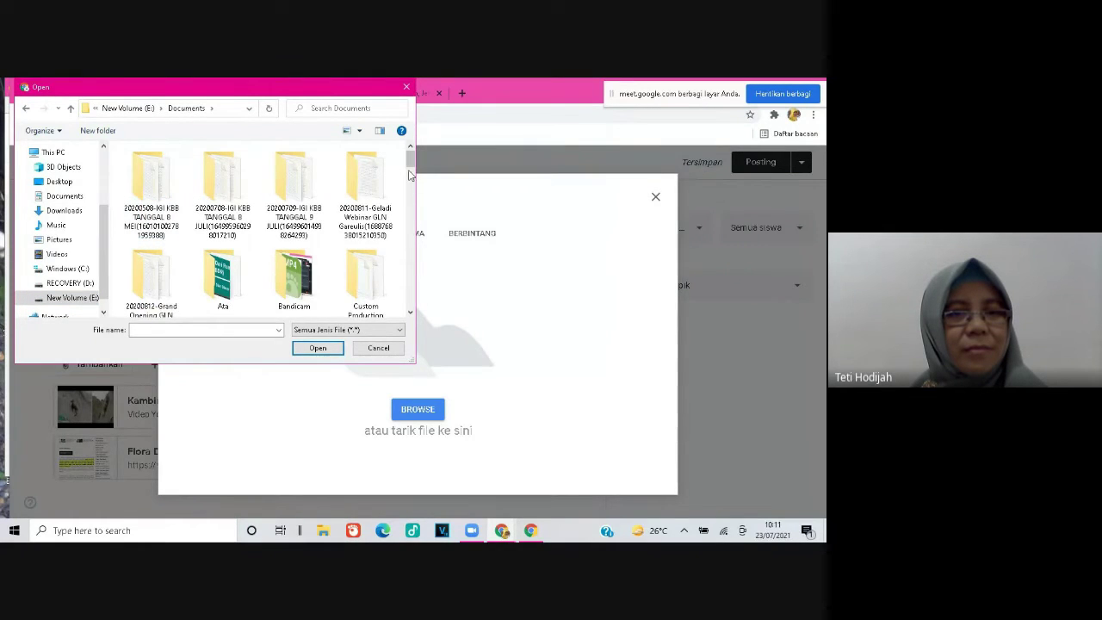
left_click_drag(411, 160, 405, 192)
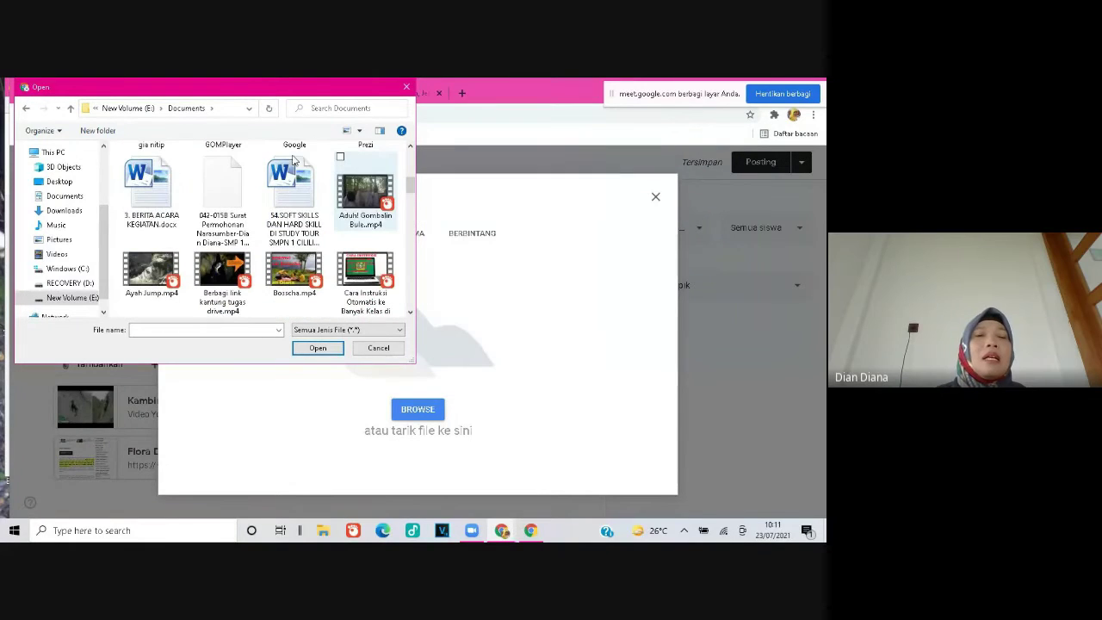
left_click(27, 108)
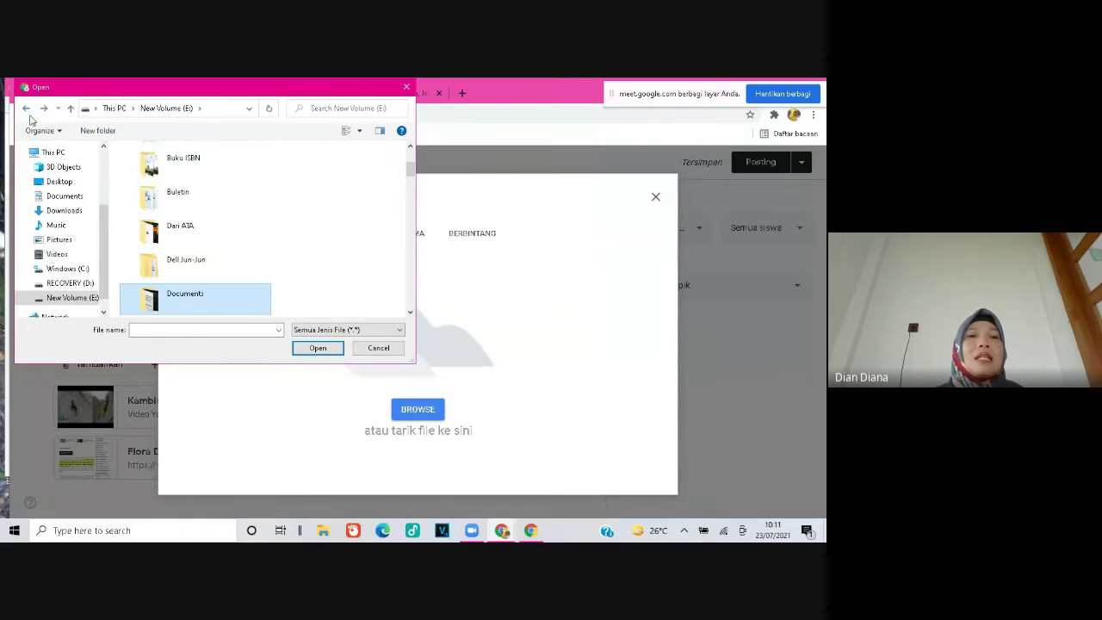
Attach the image download.jpg from the computer's Pictures folder to the material.
left_click_drag(106, 248, 106, 268)
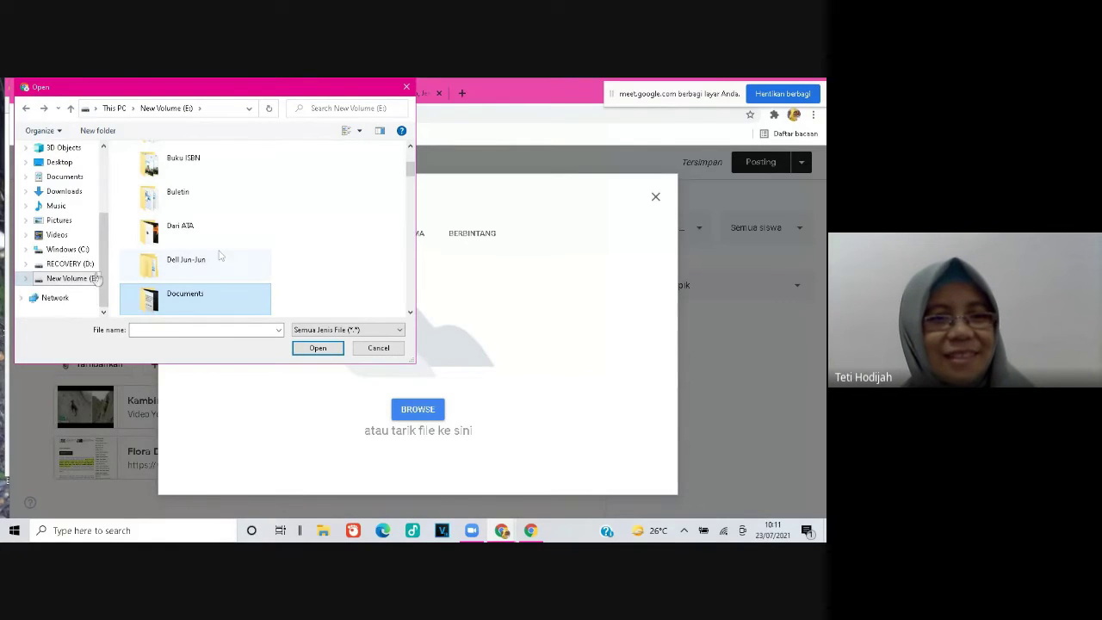
left_click(81, 222)
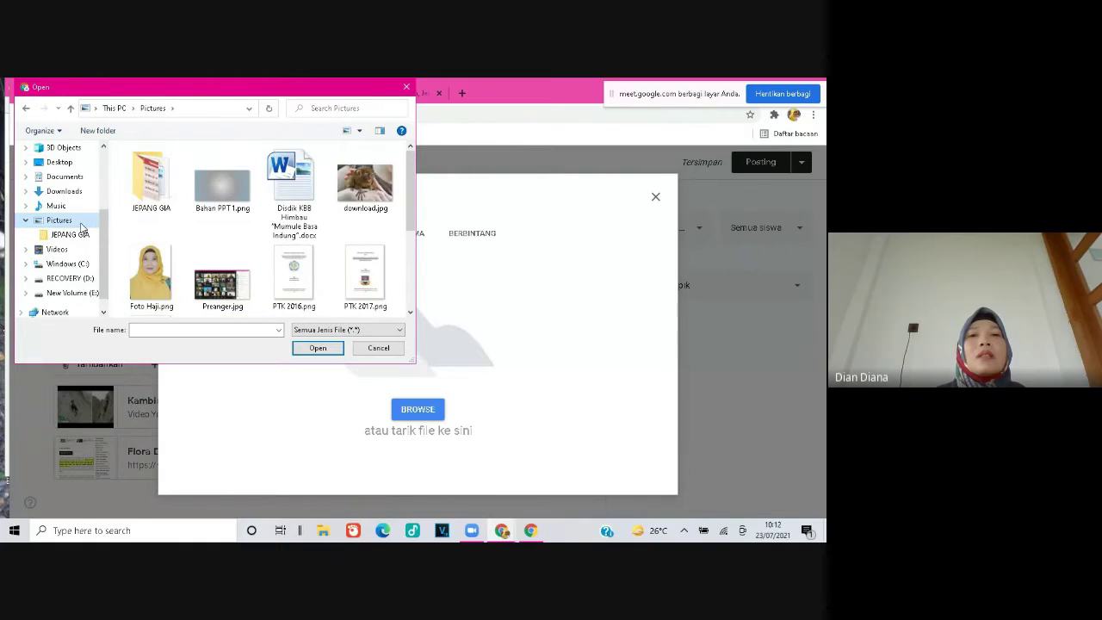
left_click(368, 188)
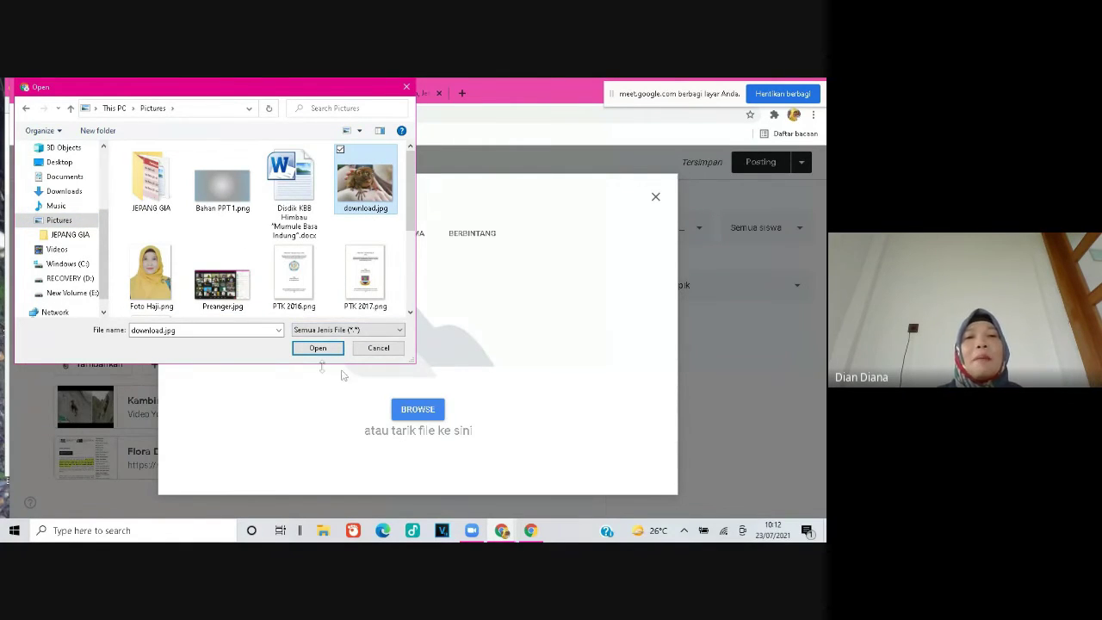
left_click(319, 349)
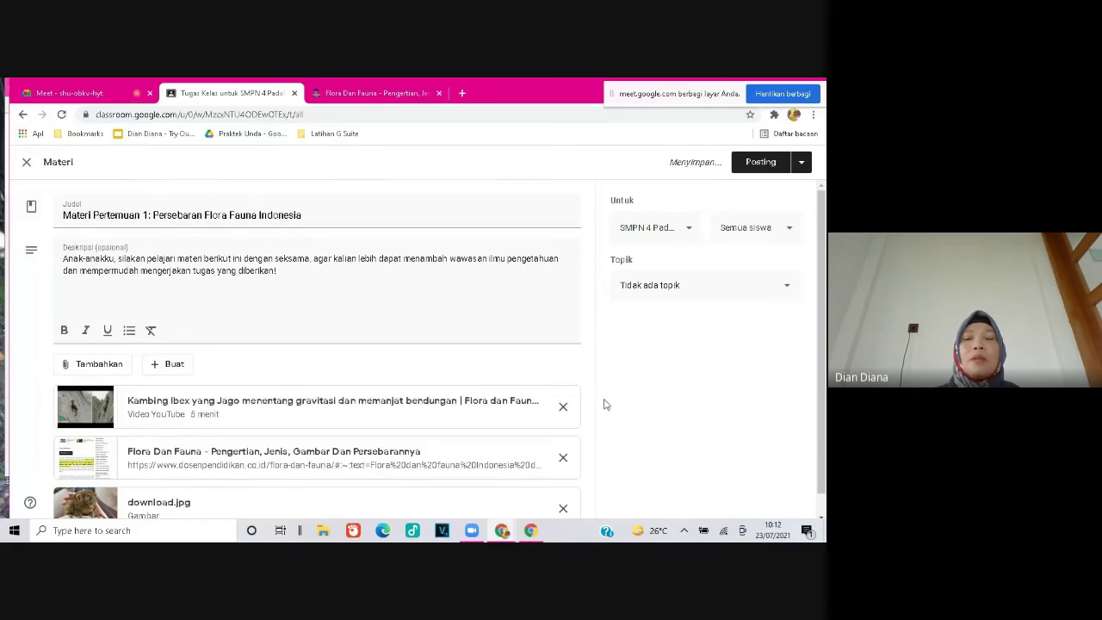
scroll(430, 430, "down", 1)
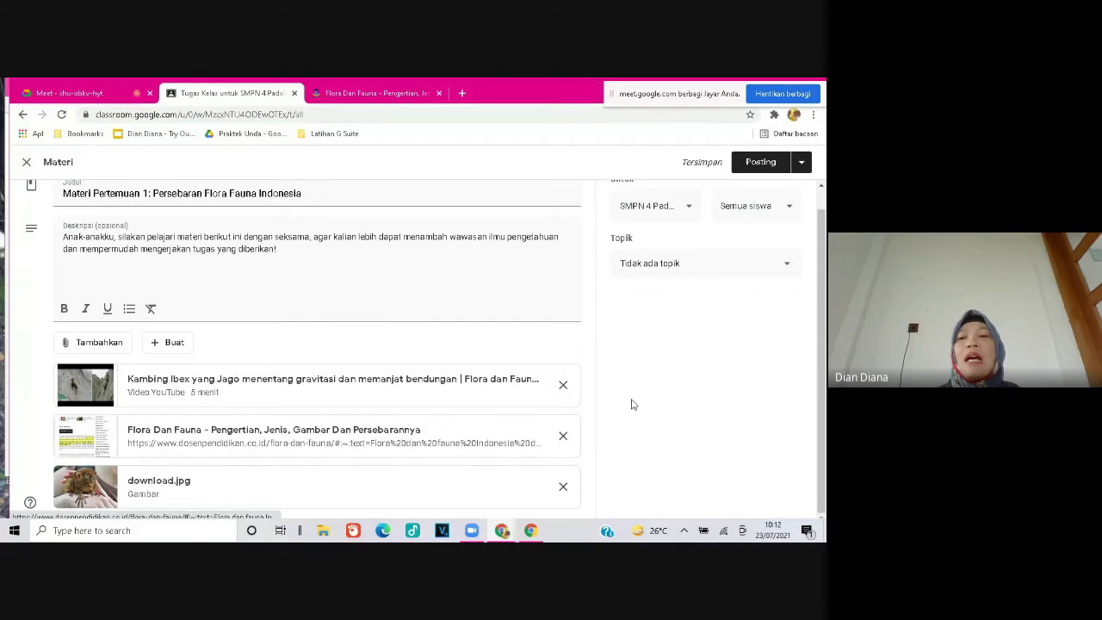
Review the material's attachments and look through the classes it can be assigned to.
scroll(823, 347, "up", 1)
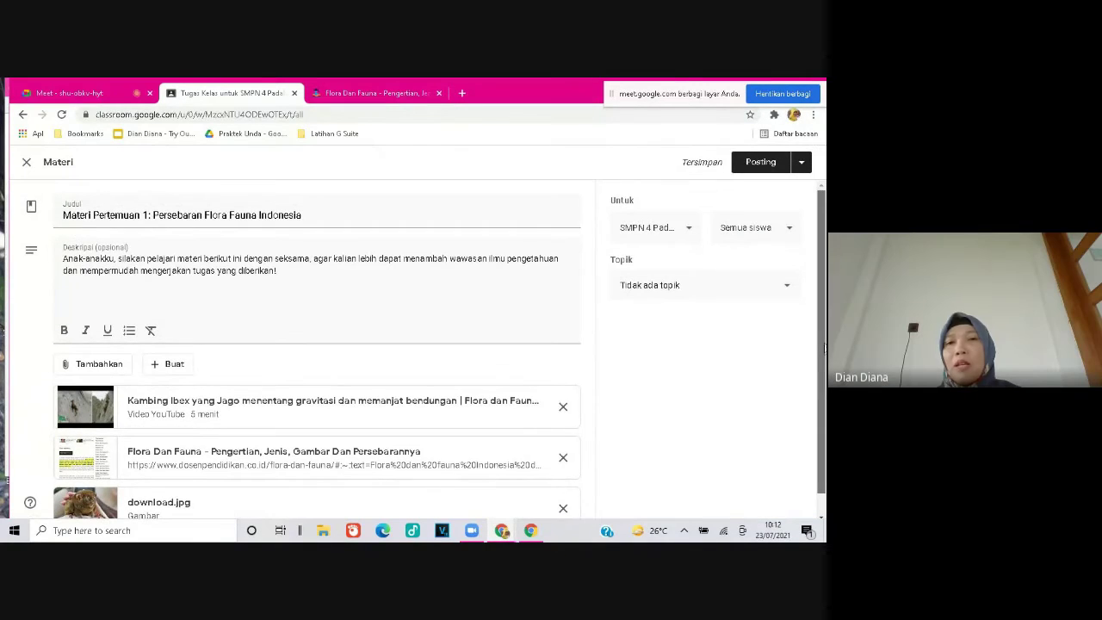
scroll(825, 345, "down", 1)
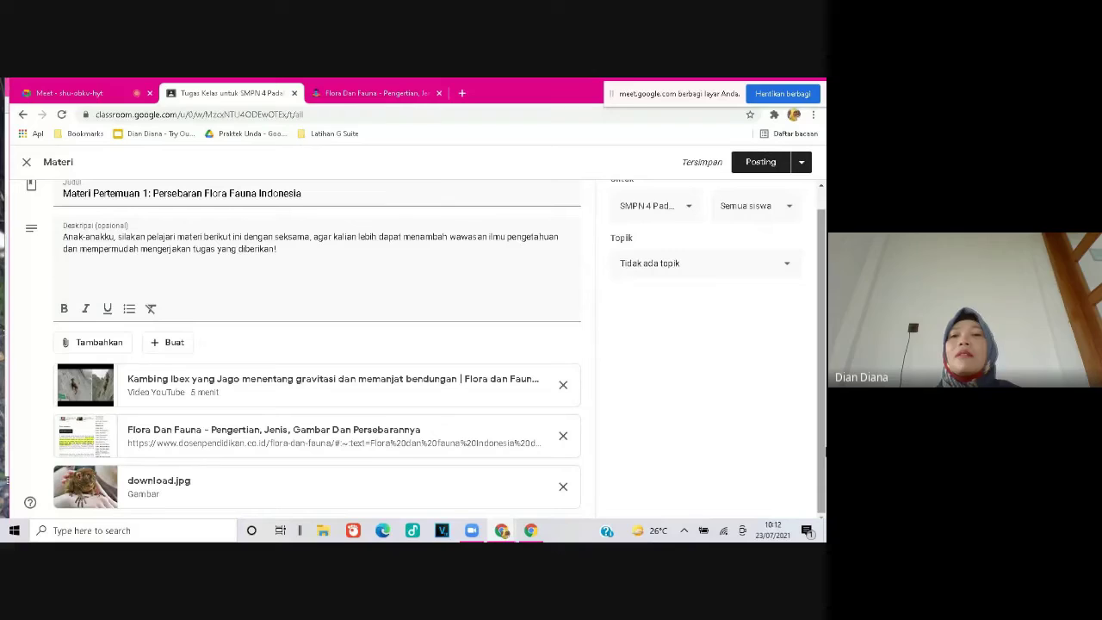
scroll(822, 260, "up", 1)
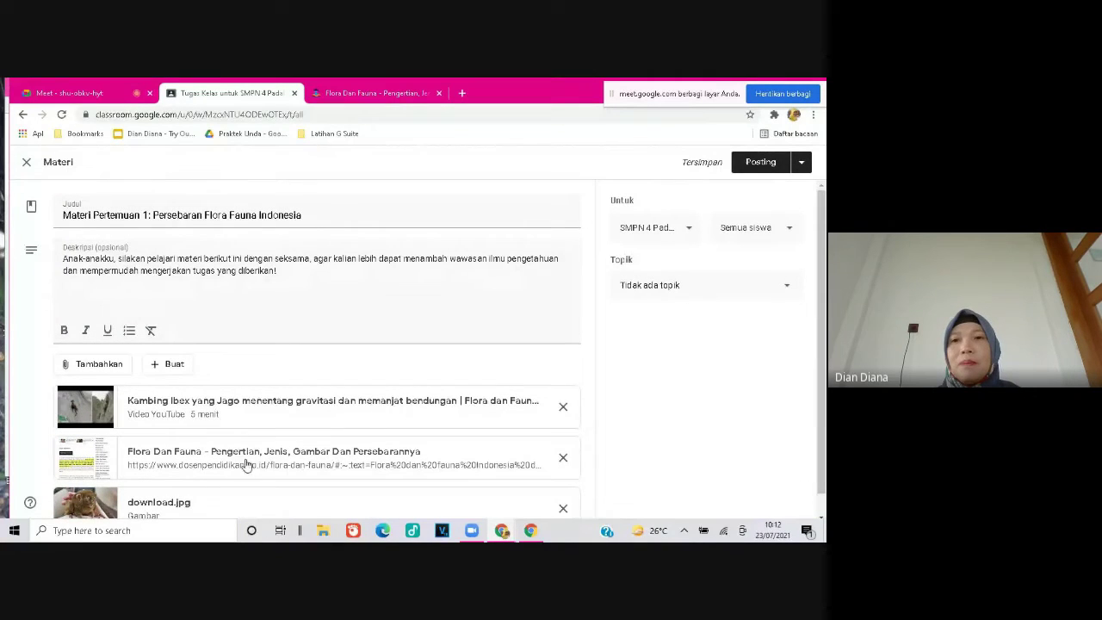
left_click(691, 229)
scroll(635, 443, "down", 1)
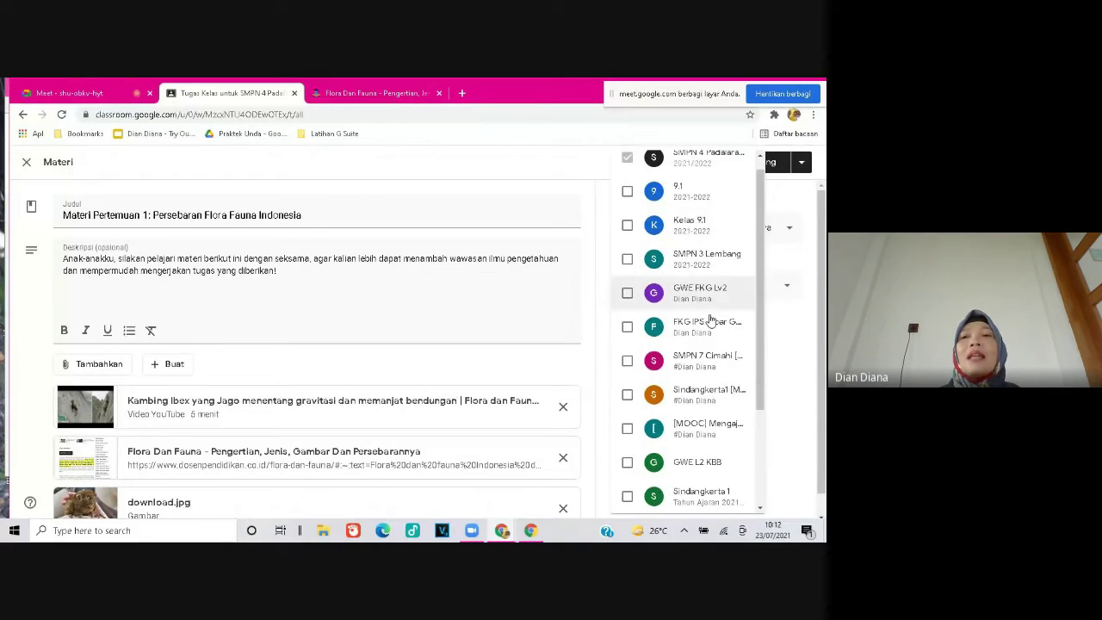
left_click(487, 164)
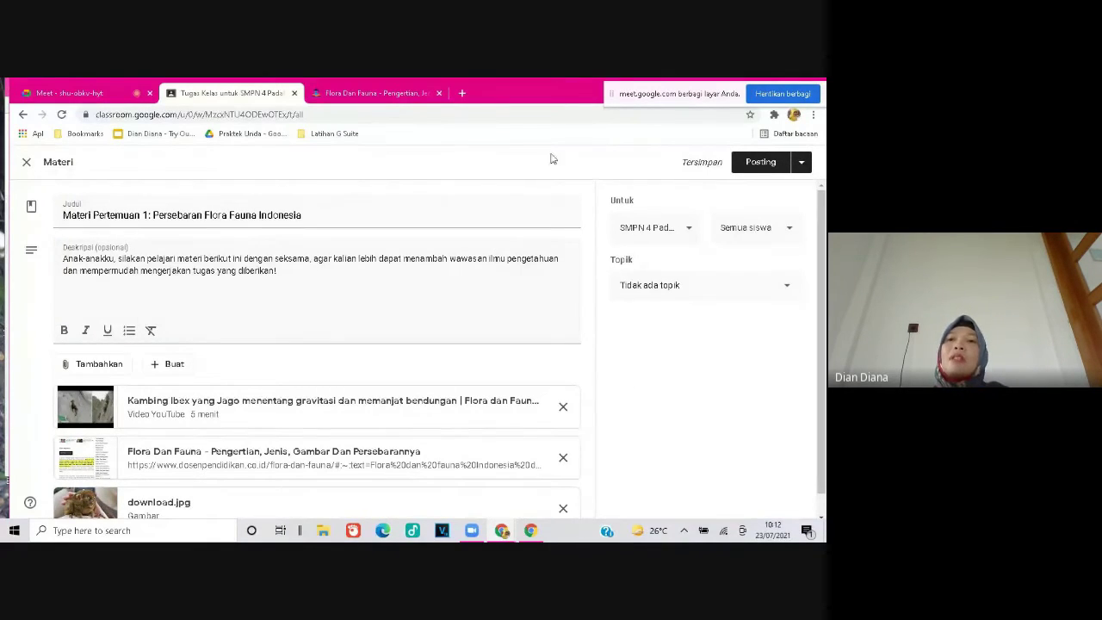
left_click(687, 231)
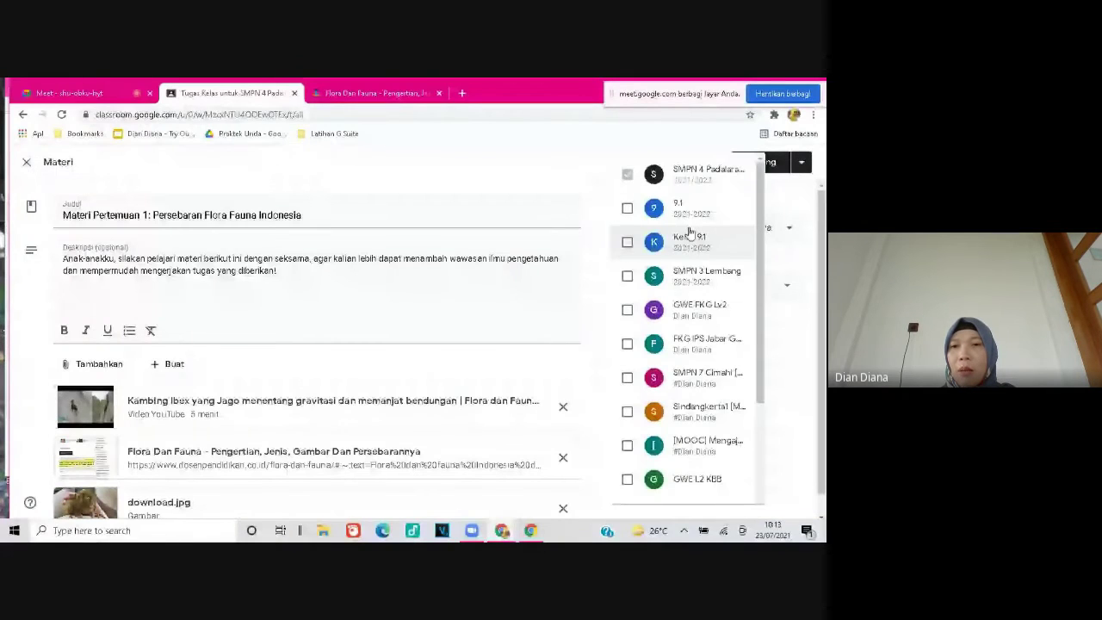
left_click(764, 228)
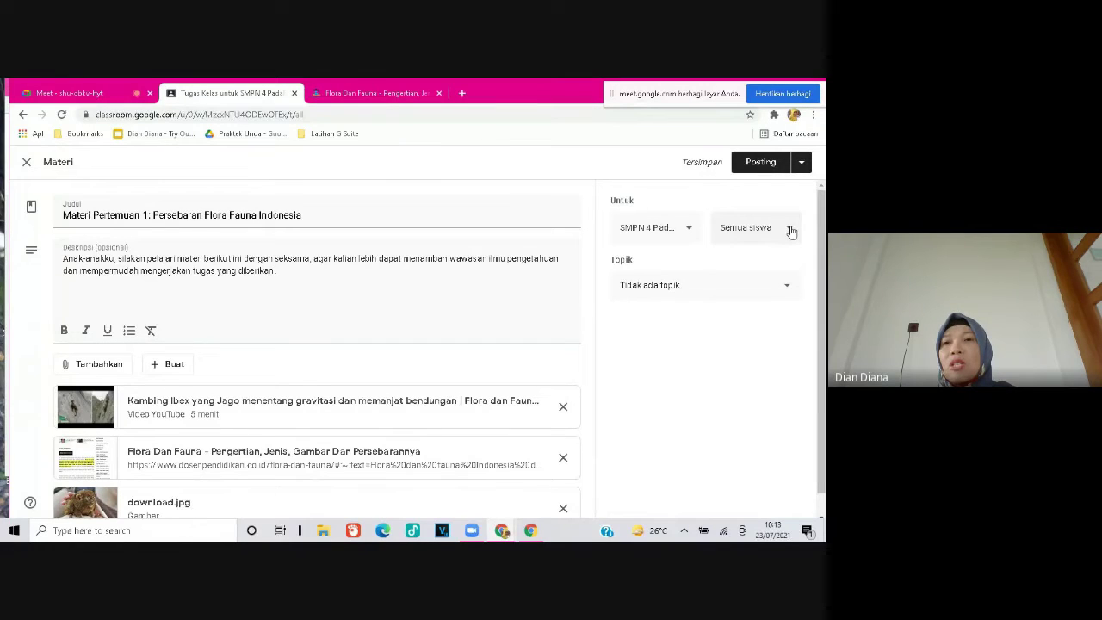
Add class 9.1 as a second recipient of the material, and deselect that class again.
left_click(686, 229)
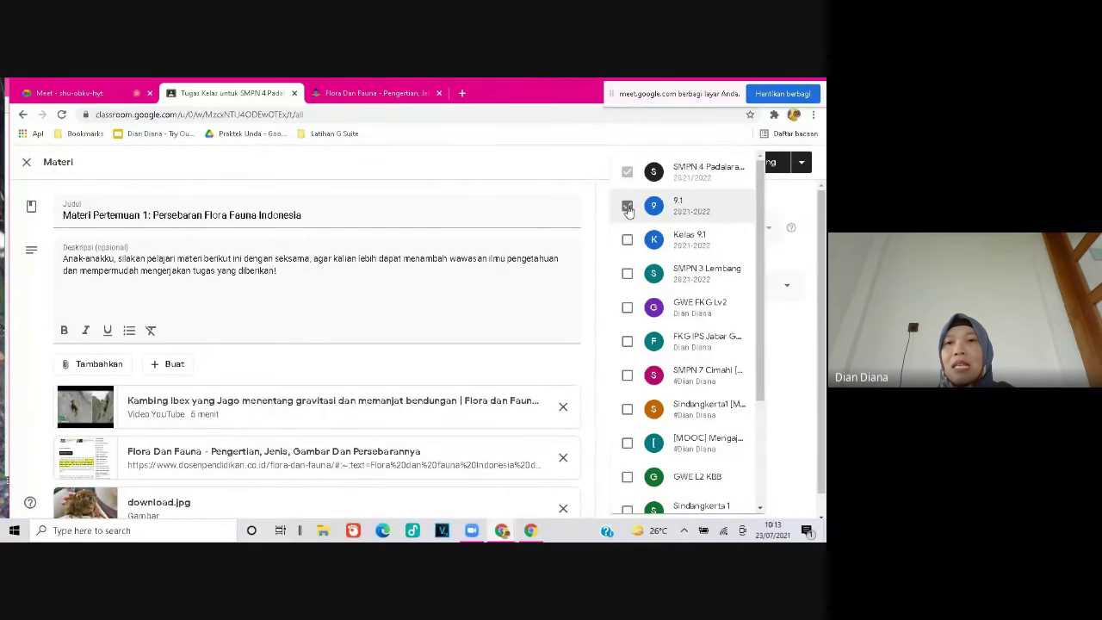
left_click(627, 208)
left_click(793, 336)
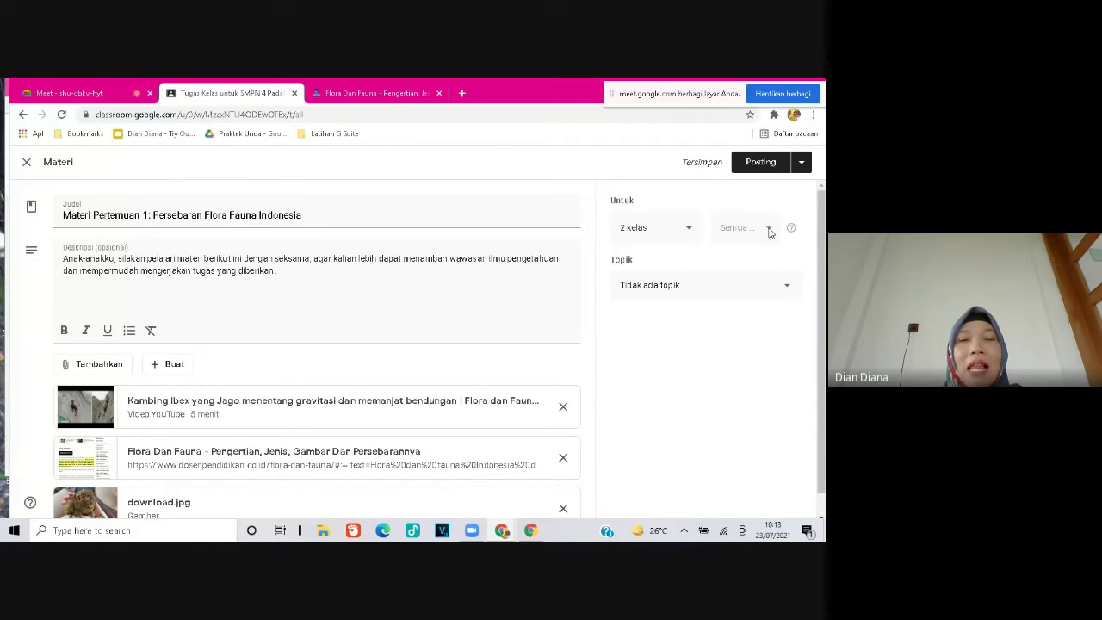
left_click(689, 229)
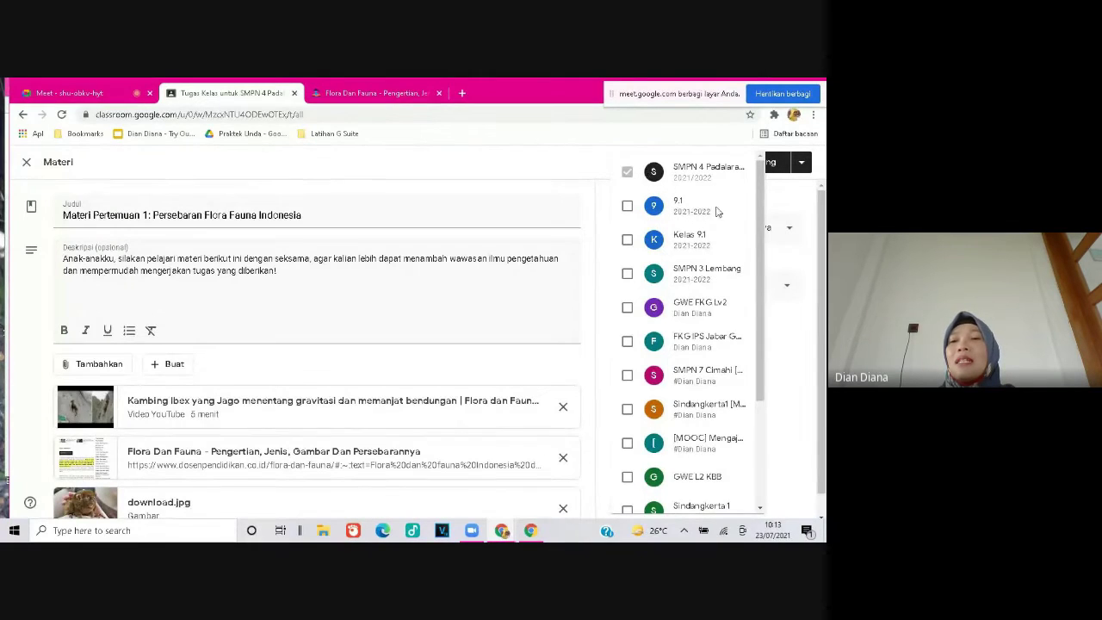
left_click(802, 379)
Deselect all students in the material's list of receiving students.
left_click(788, 229)
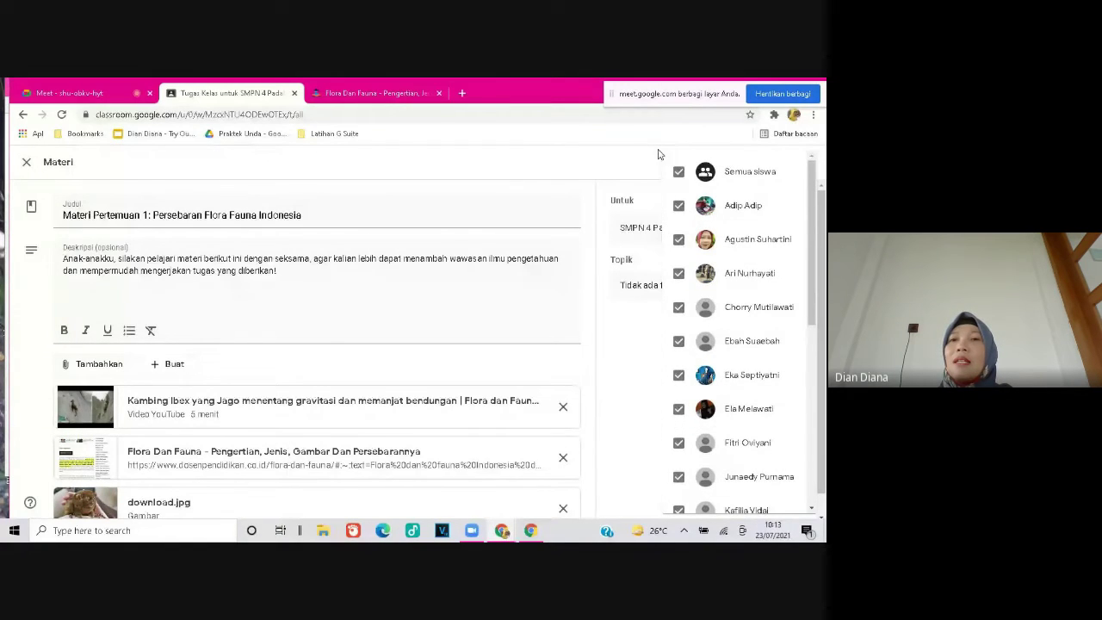
left_click(680, 171)
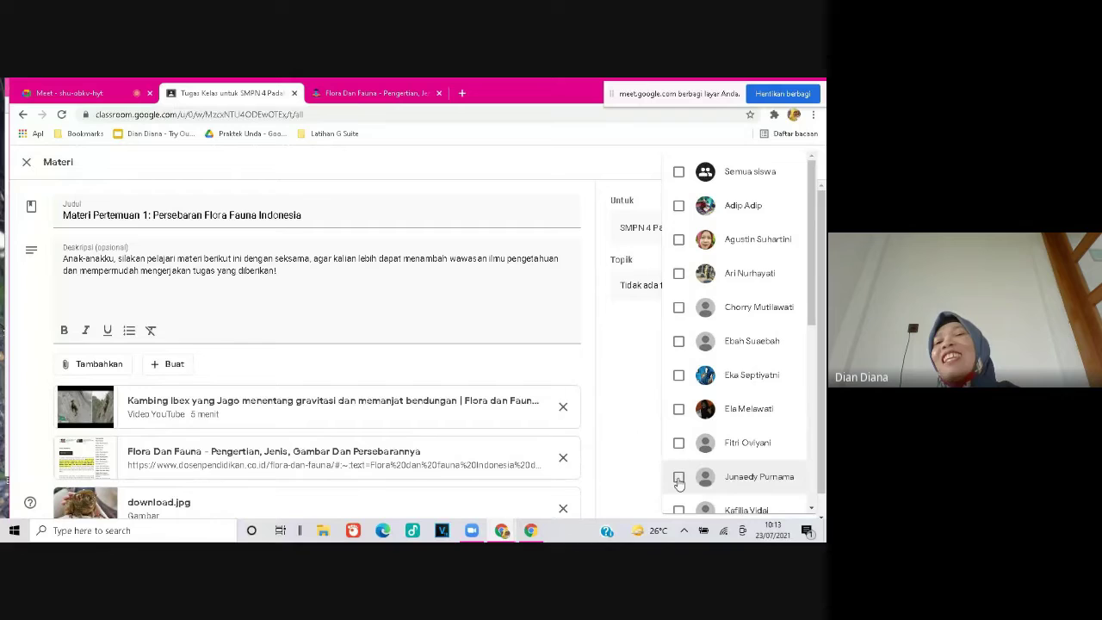
left_click(566, 296)
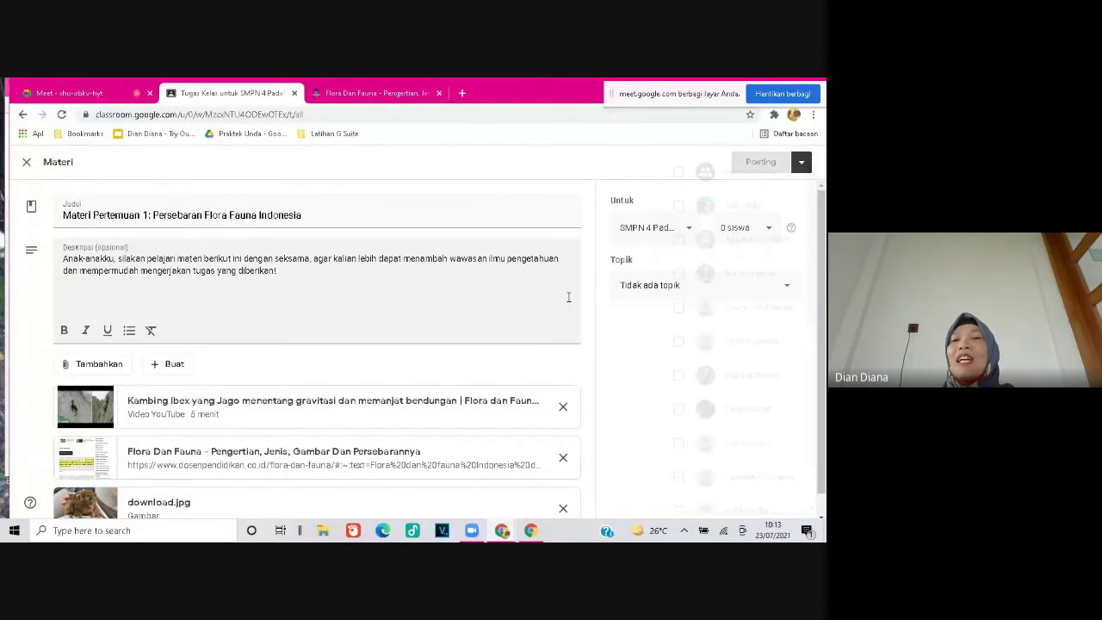
Assign the material to class 9.1 in addition to SMPN 4 Padalarang and check the available posting options.
left_click(690, 230)
left_click(662, 214)
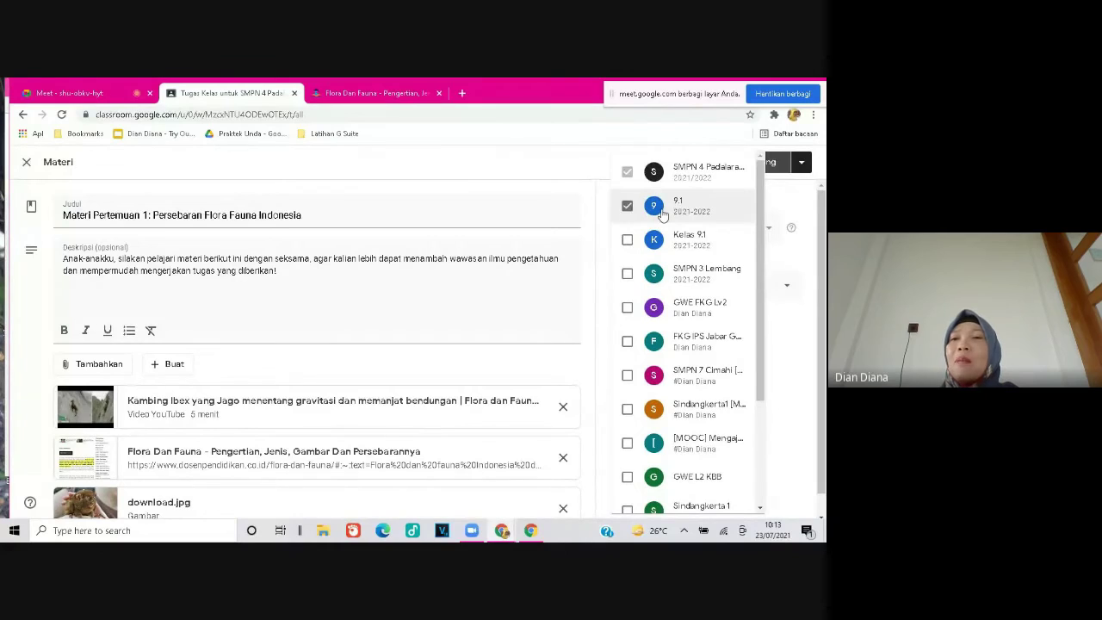
left_click(564, 160)
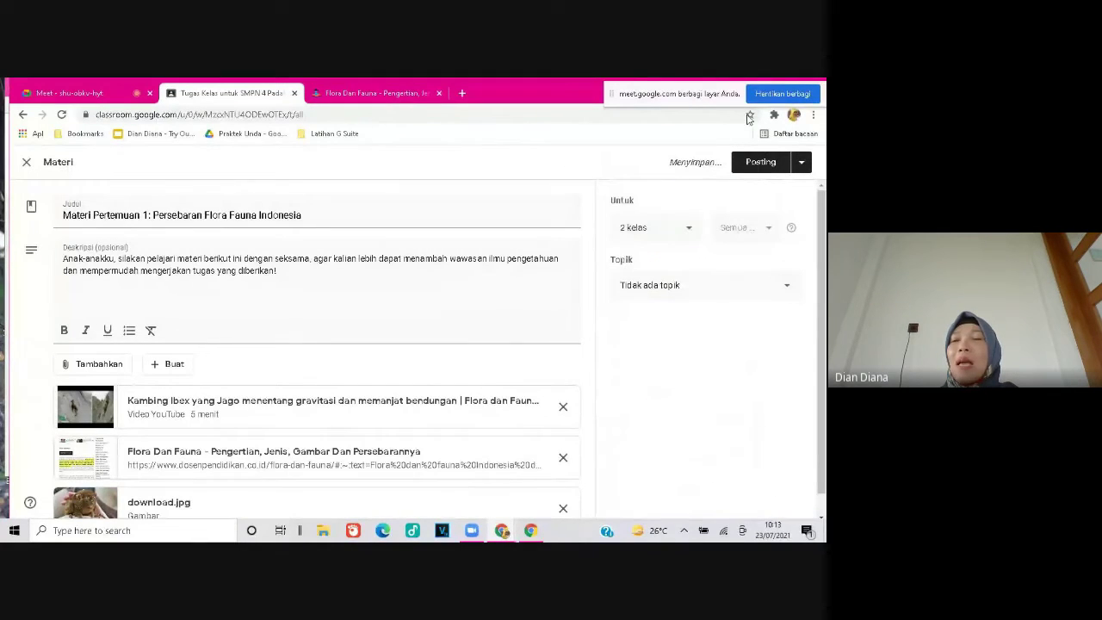
left_click(801, 162)
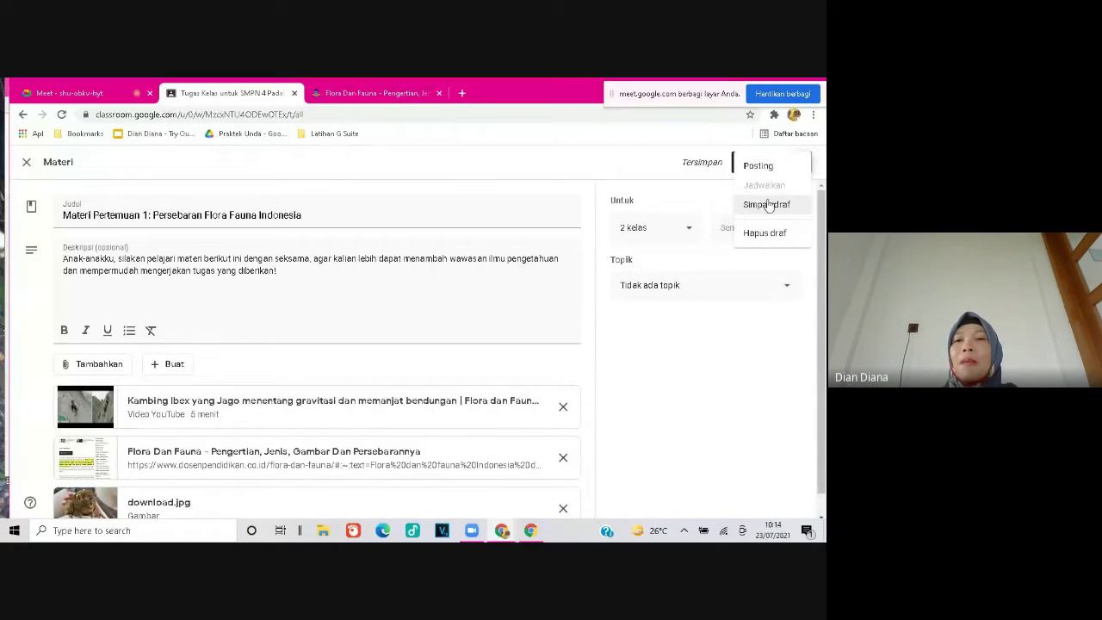
left_click(542, 207)
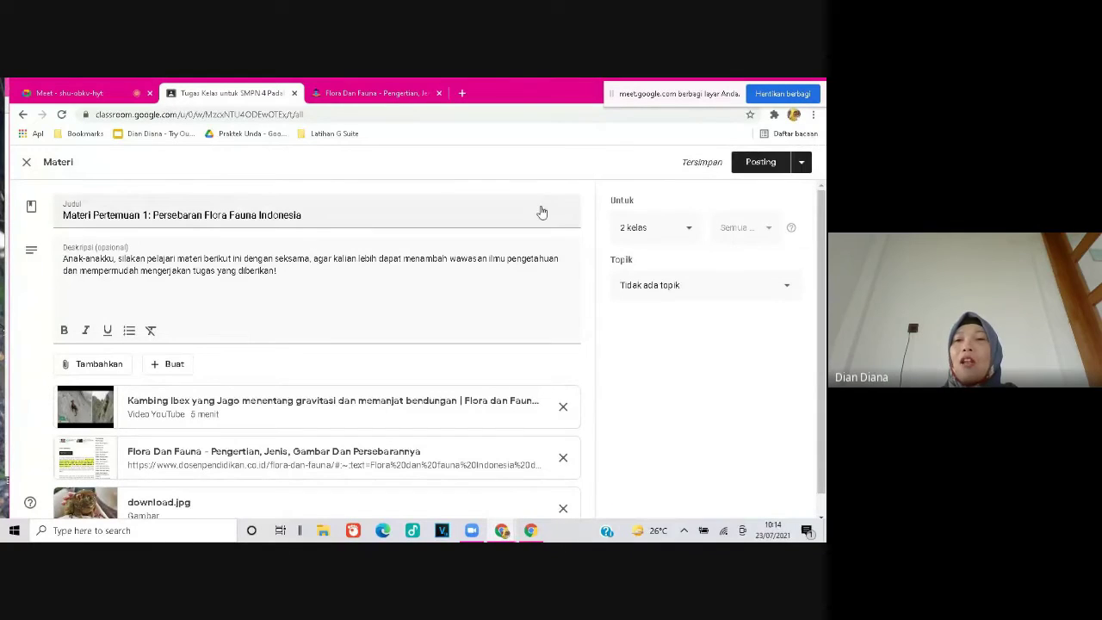
Remove class 9.1 from the material's recipients, keeping only SMPN 4 Padalarang.
left_click(691, 233)
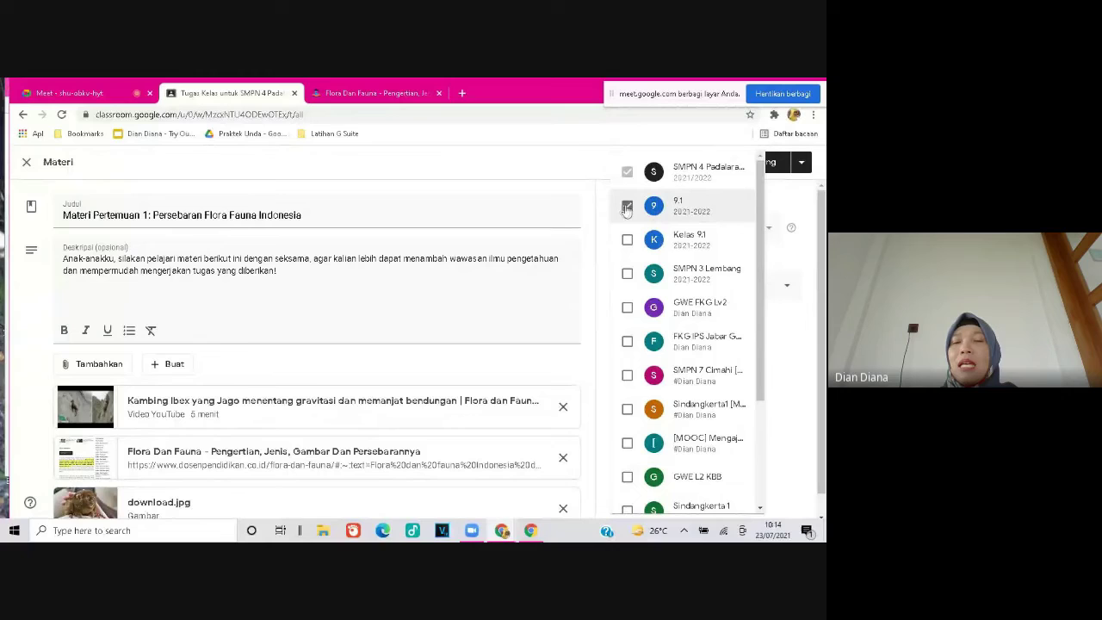
left_click(626, 208)
left_click(528, 207)
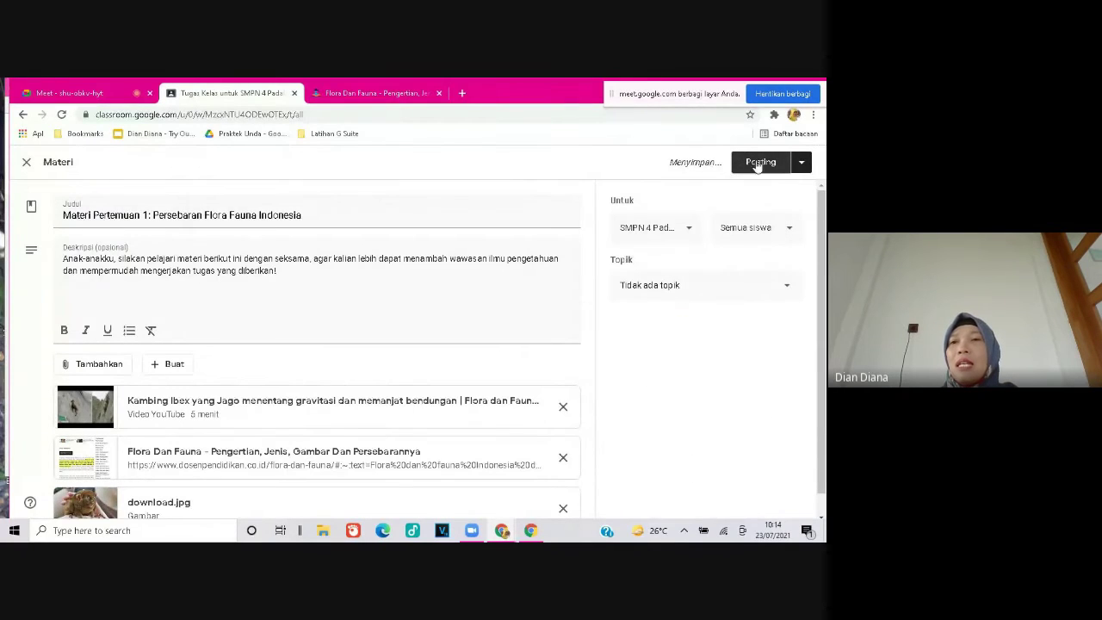
Open the scheduling dialog for the material and cancel it without setting a schedule.
left_click(800, 164)
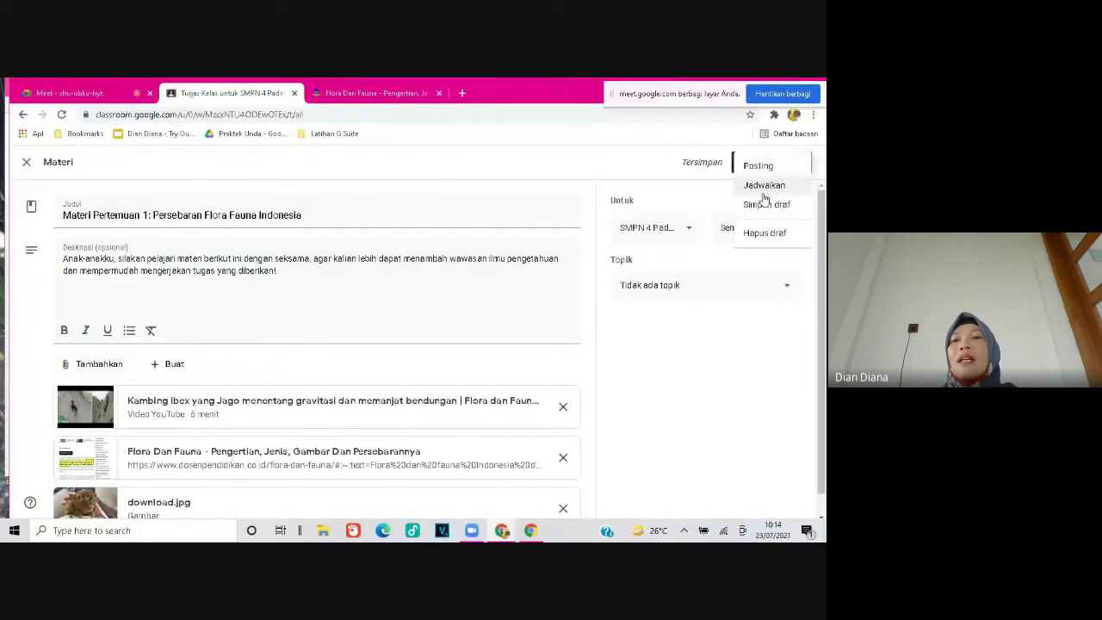
left_click(773, 188)
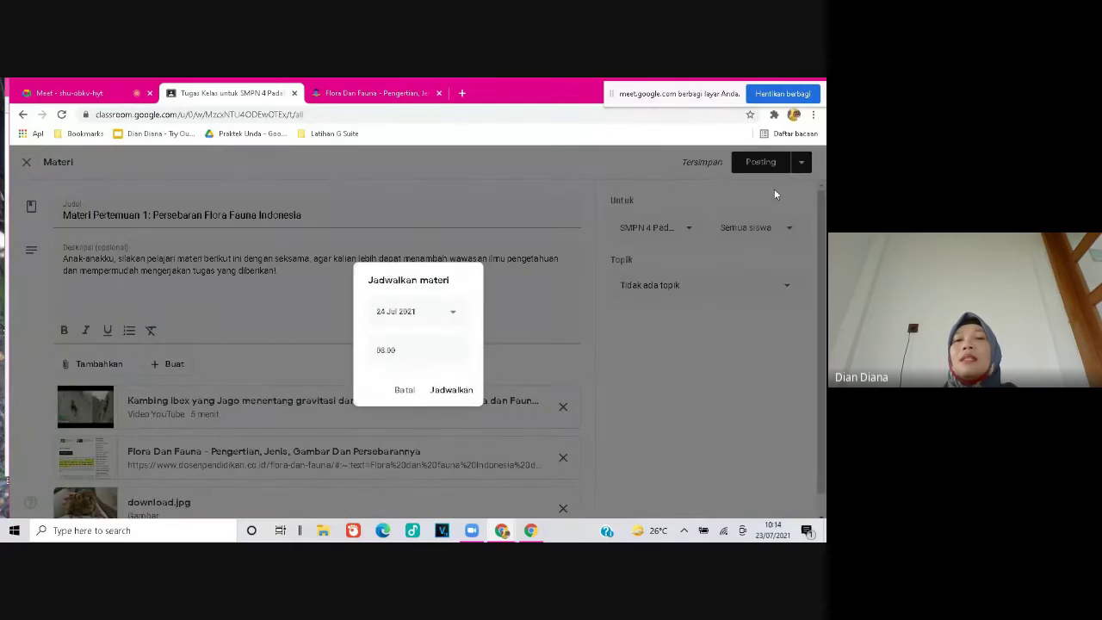
left_click(405, 392)
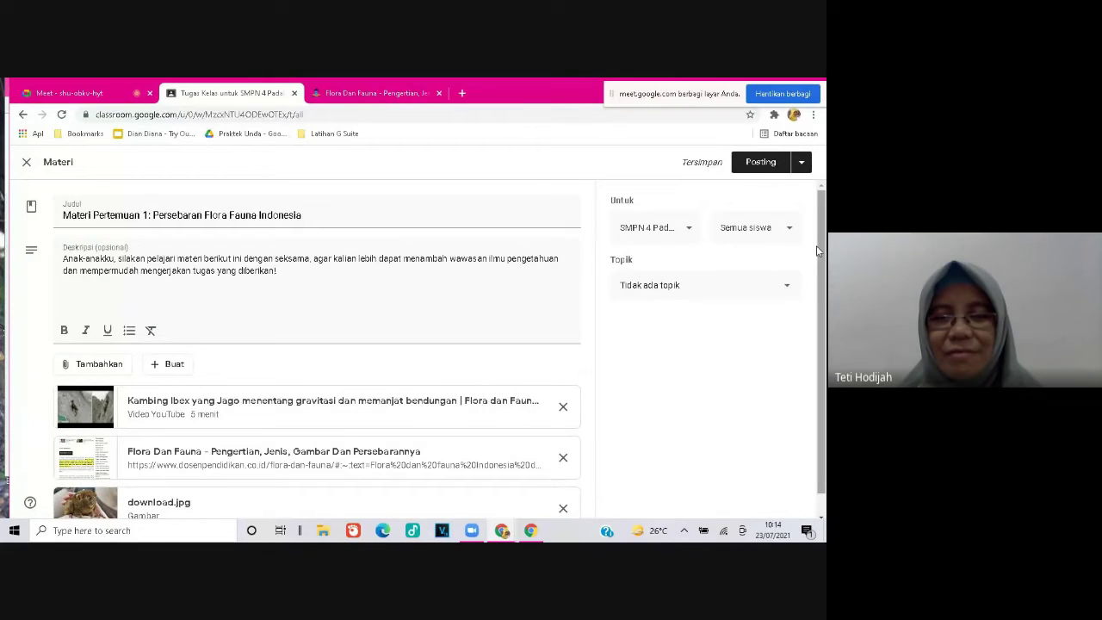
Check the topics available for the material, leave it without a topic and post it to the class.
scroll(816, 245, "down", 1)
scroll(825, 272, "up", 1)
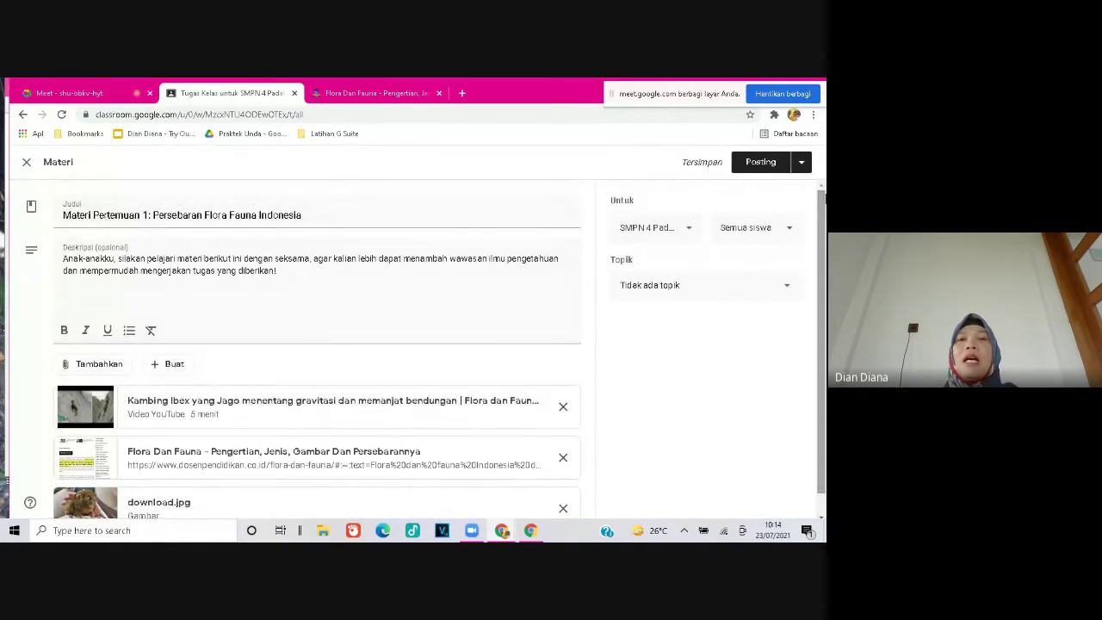
left_click(786, 290)
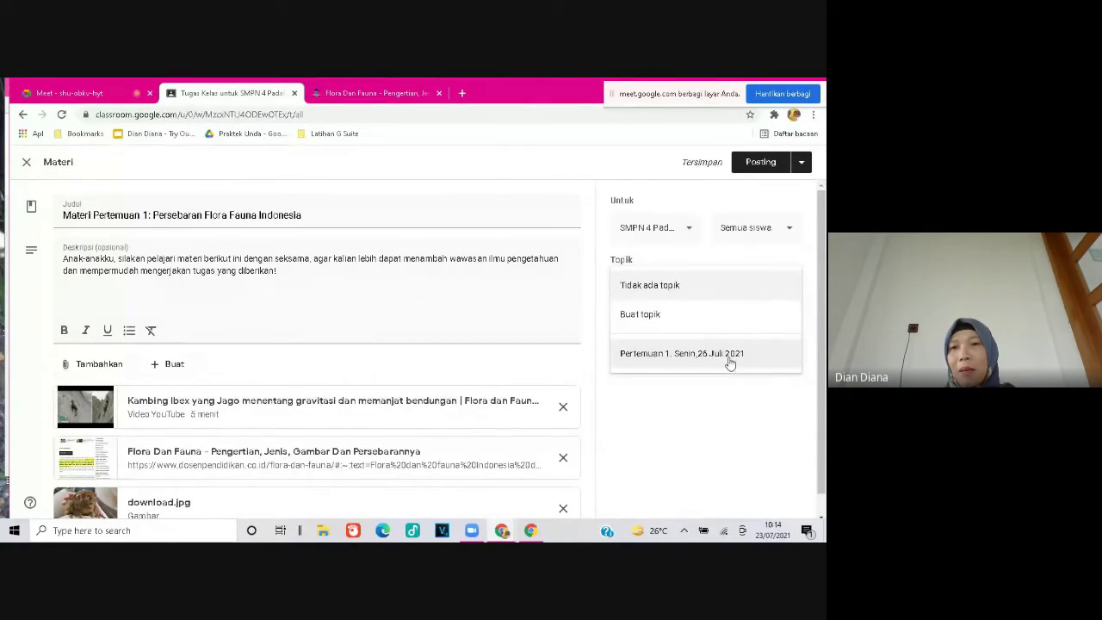
left_click(662, 430)
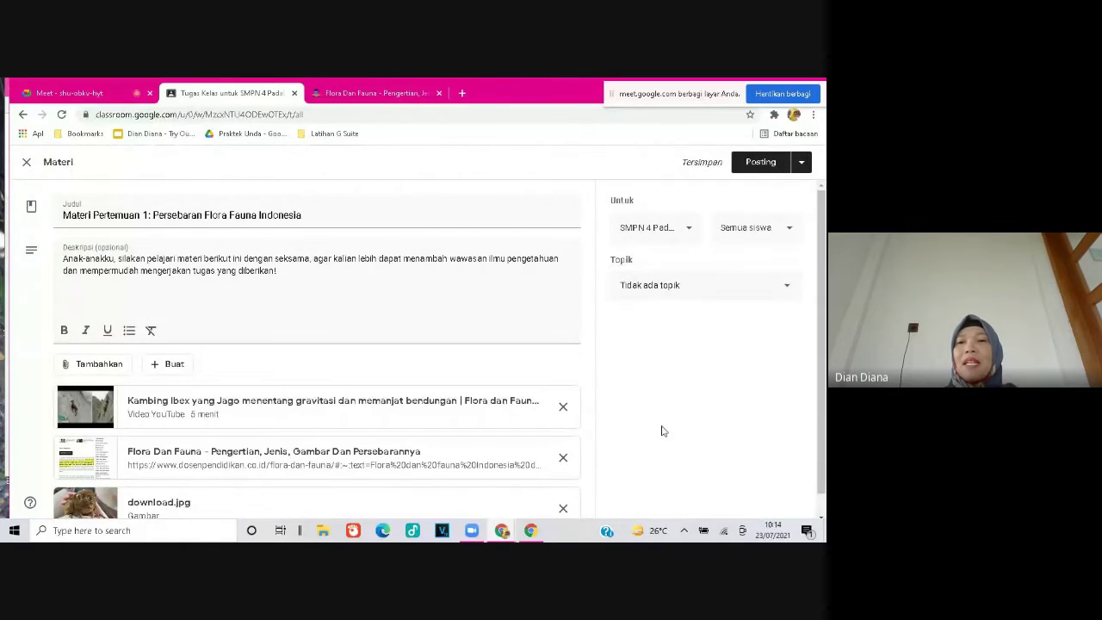
left_click(761, 164)
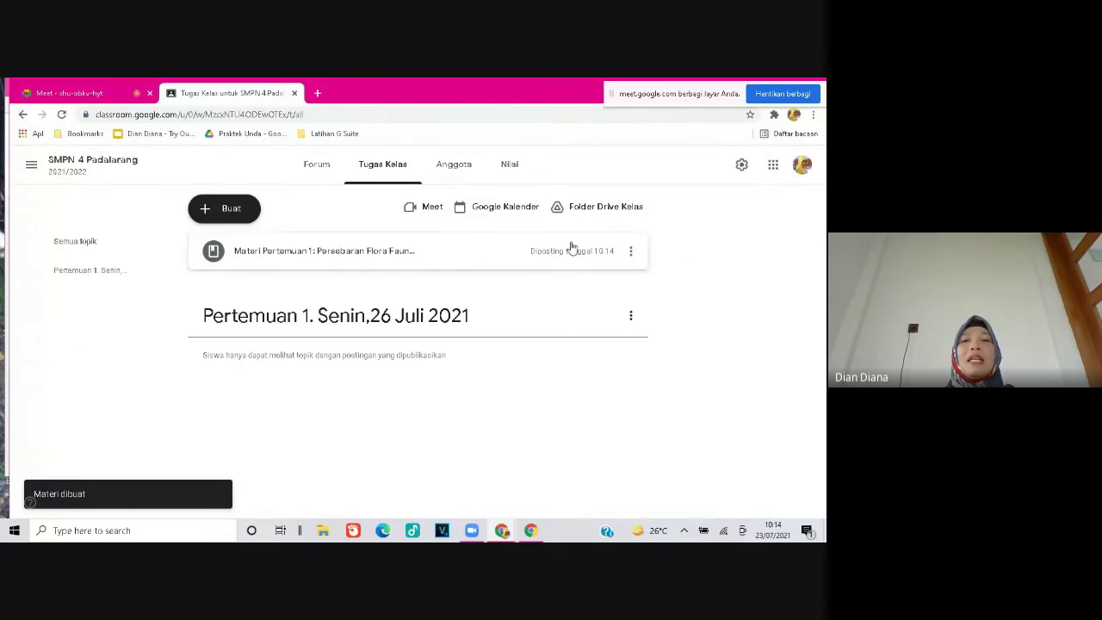
Move the posted material "Materi Pertemuan 1: Persebaran Flora Fauna Indonesia" under the topic "Pertemuan 1. Senin,26 Juli 2021".
left_click(446, 251)
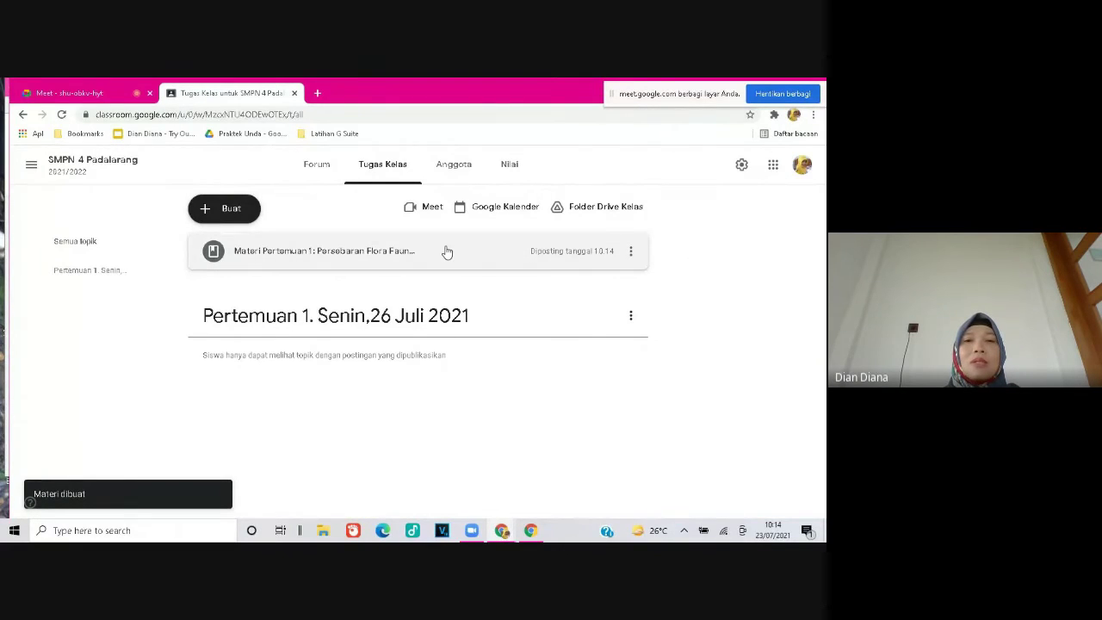
left_click_drag(447, 251, 385, 339)
left_click_drag(327, 329, 293, 333)
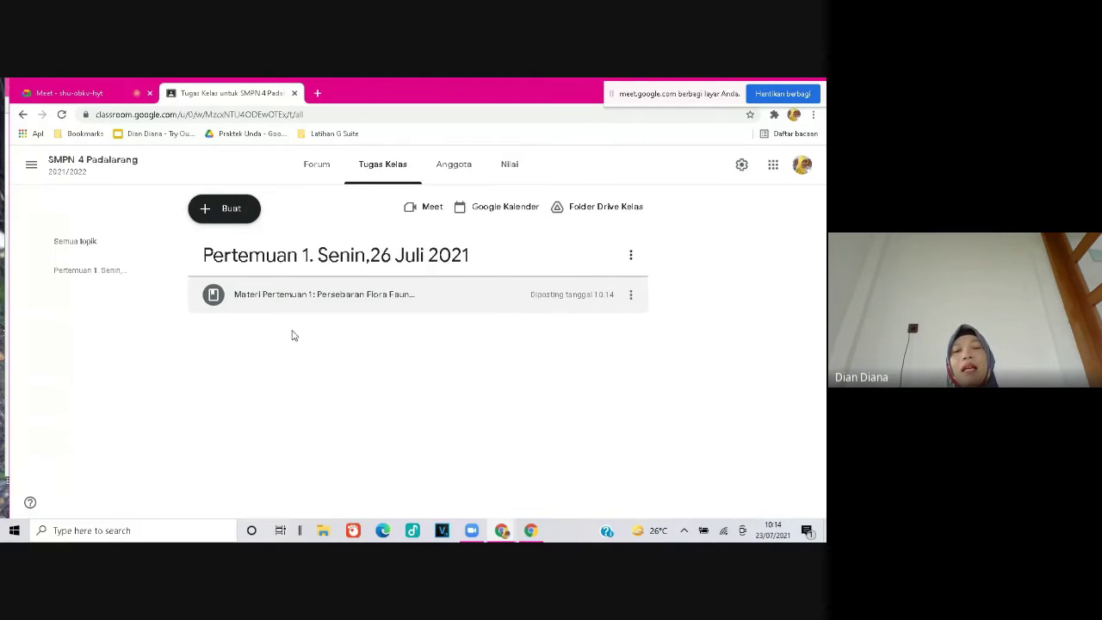
Create a new assignment for the class and title it "Fauna Indonesia".
left_click(227, 214)
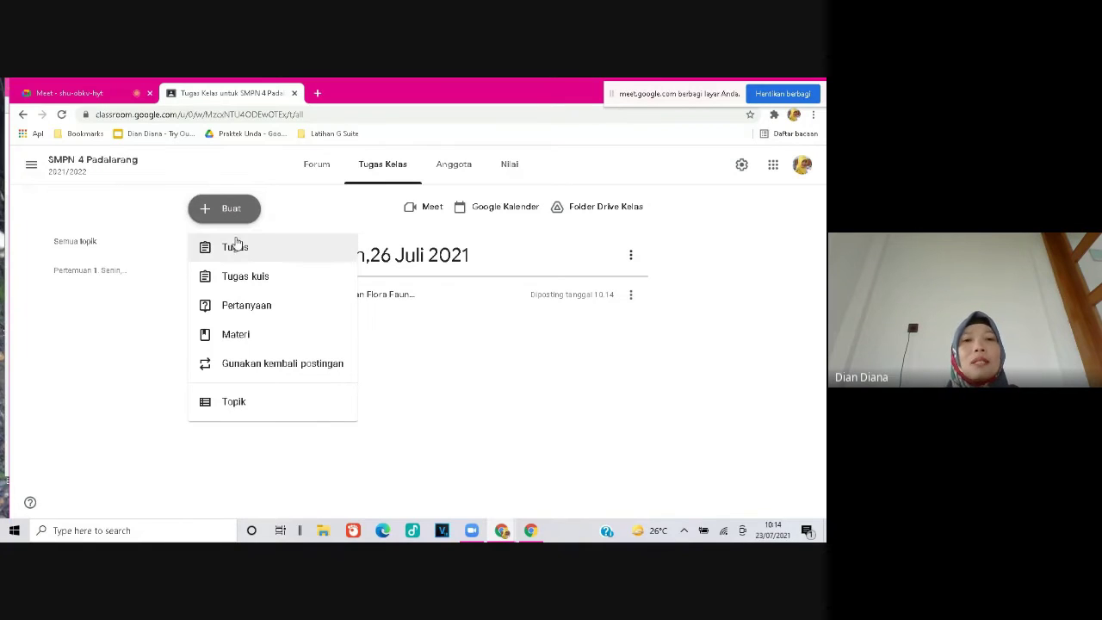
left_click(237, 249)
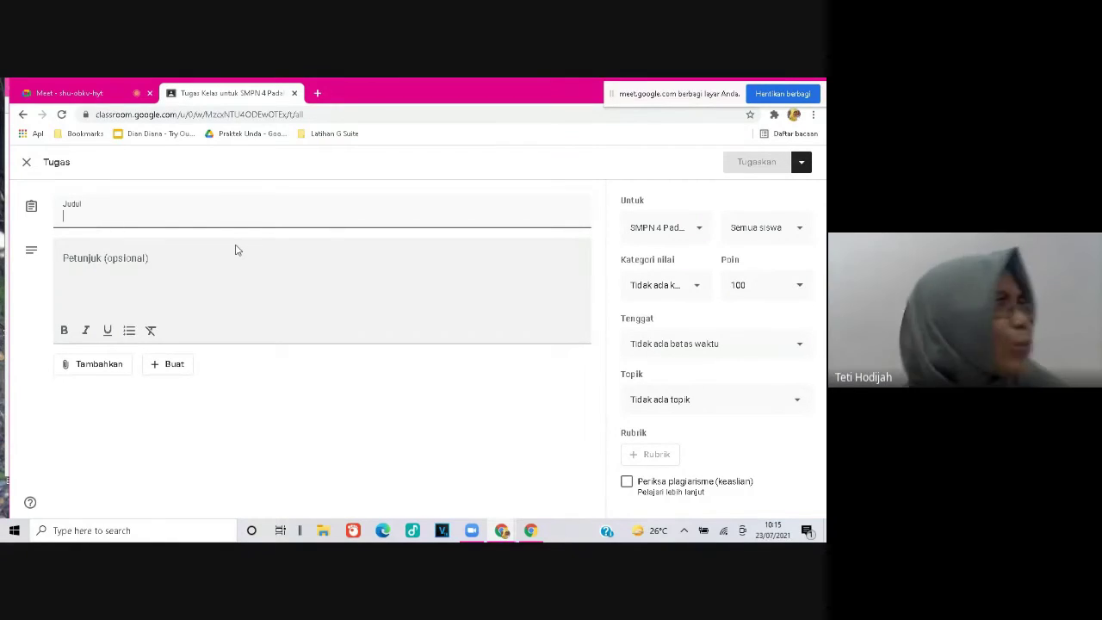
type("S")
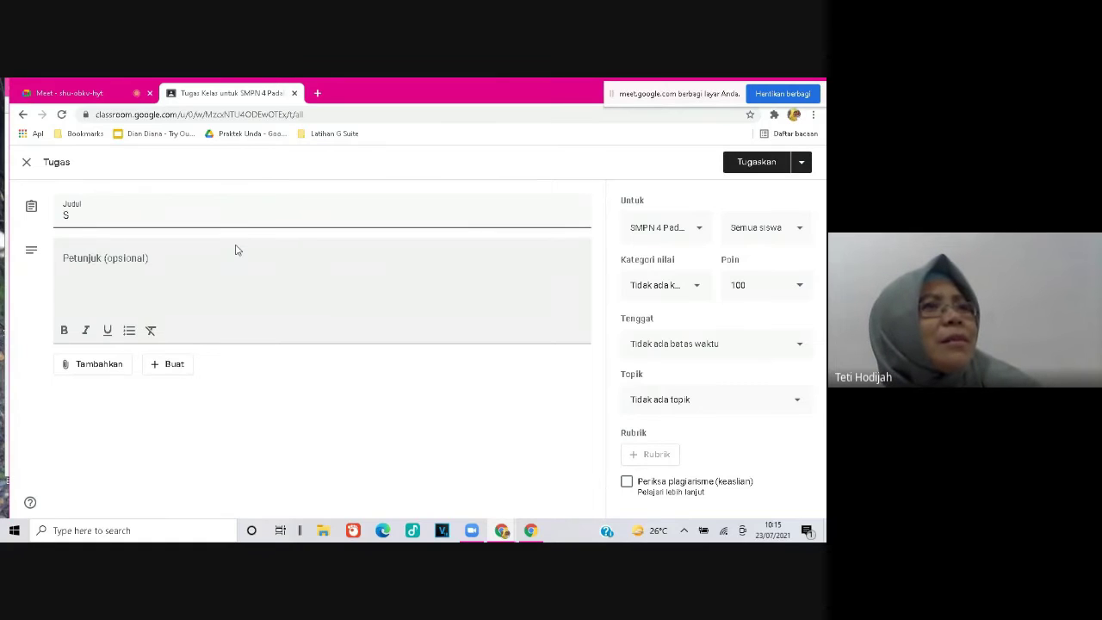
key("BackSpace")
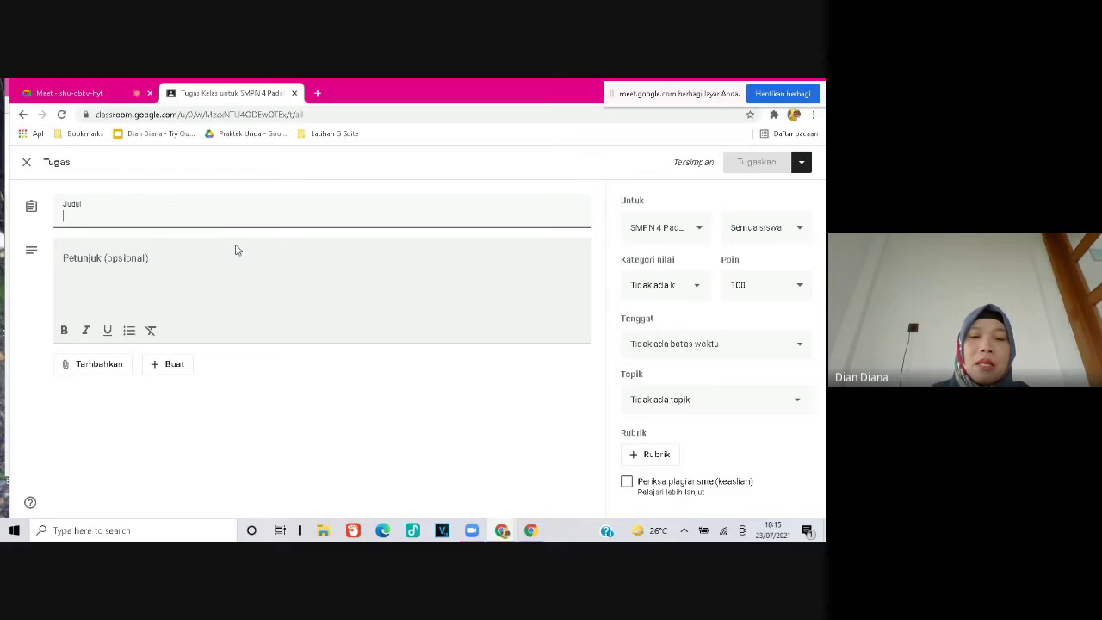
type("M")
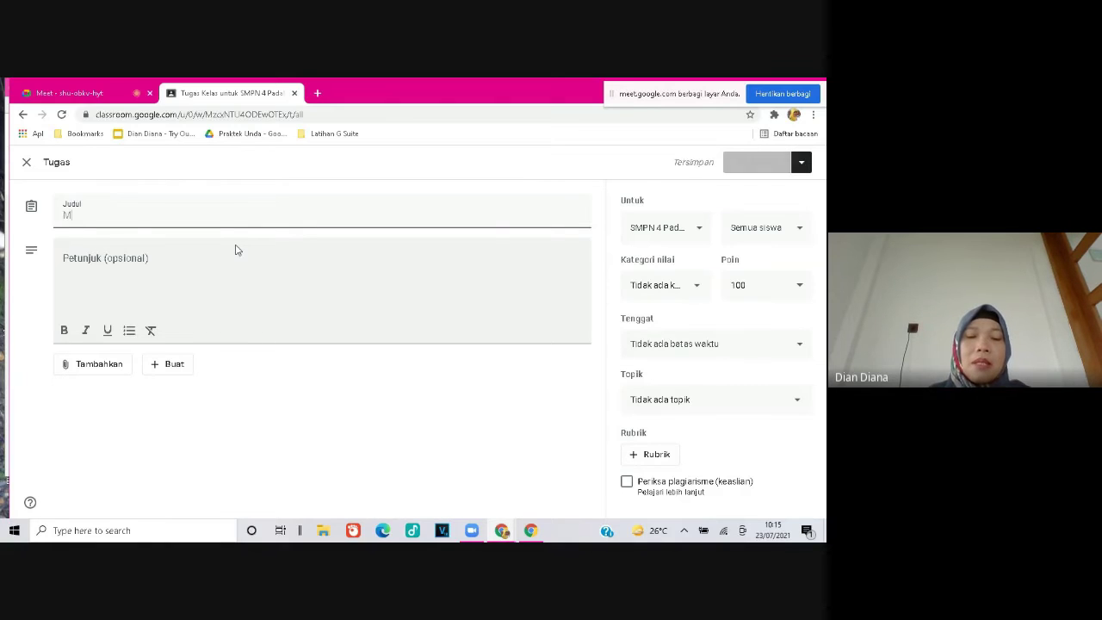
key("BackSpace")
type("Fauji")
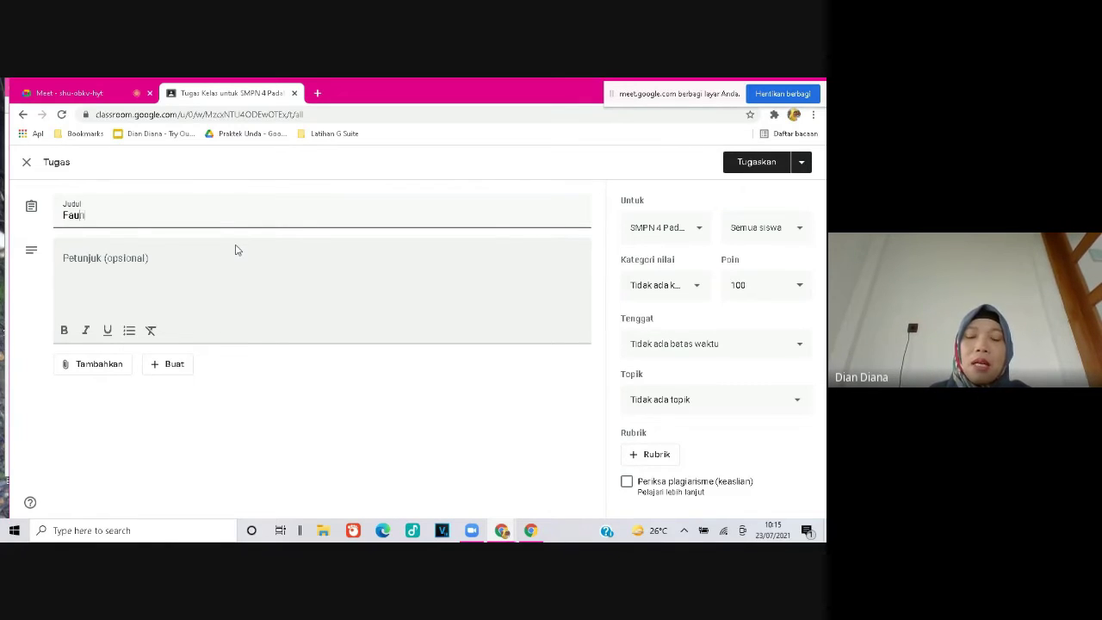
type(" Indo")
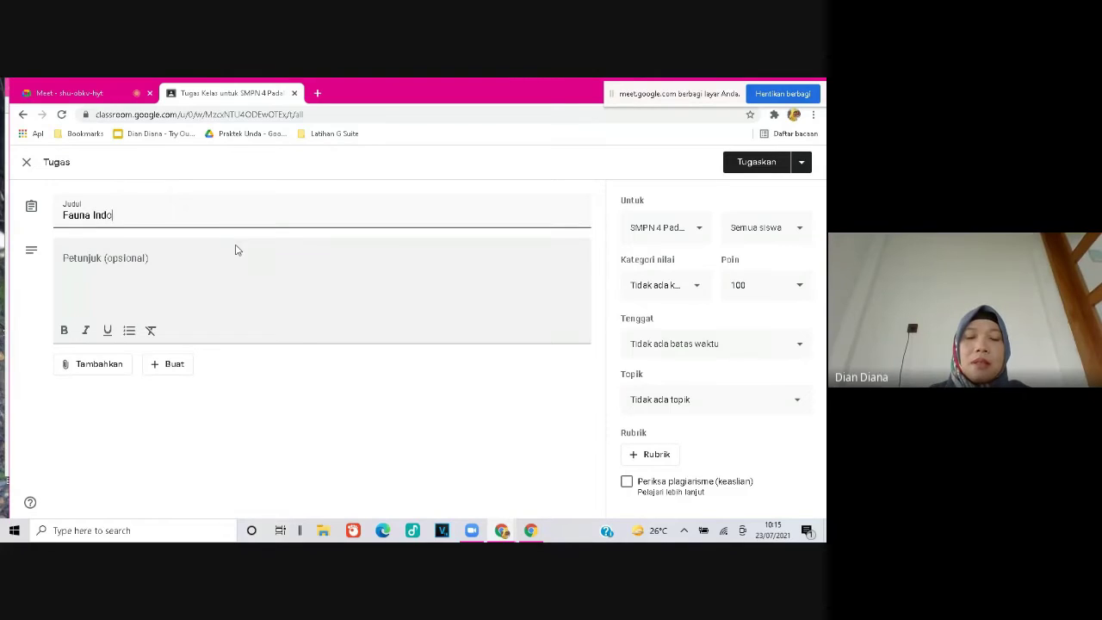
type("nesia")
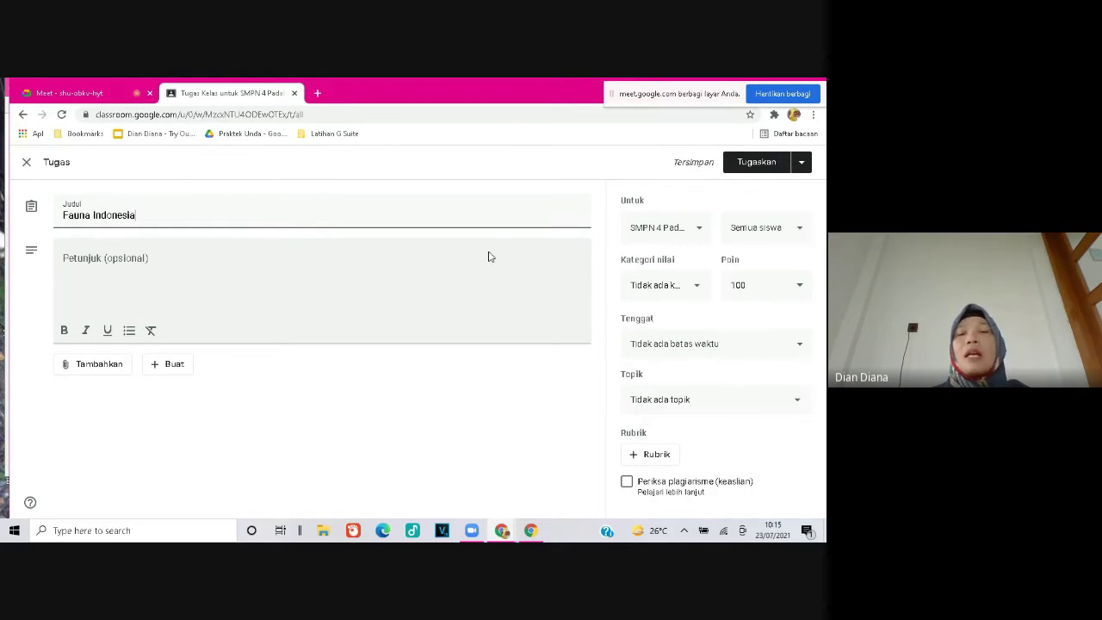
Enter the assignment instructions "Buatlah 5 Slide pada tugas flora Fauna Jangan lupa, beri judul dan materinya".
left_click(354, 293)
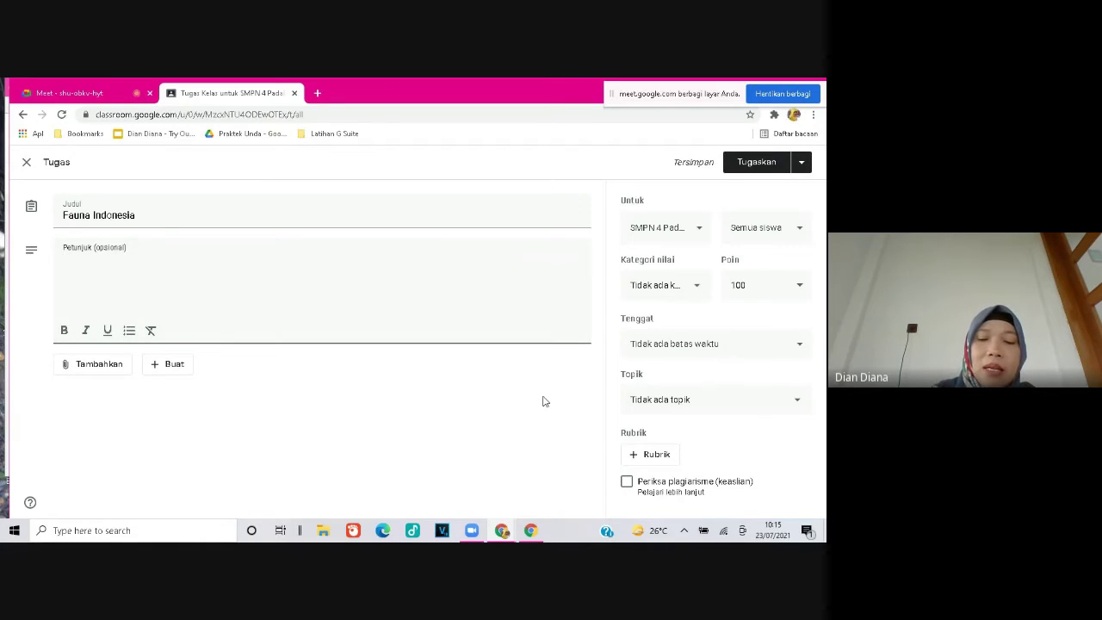
type("uatlah 5")
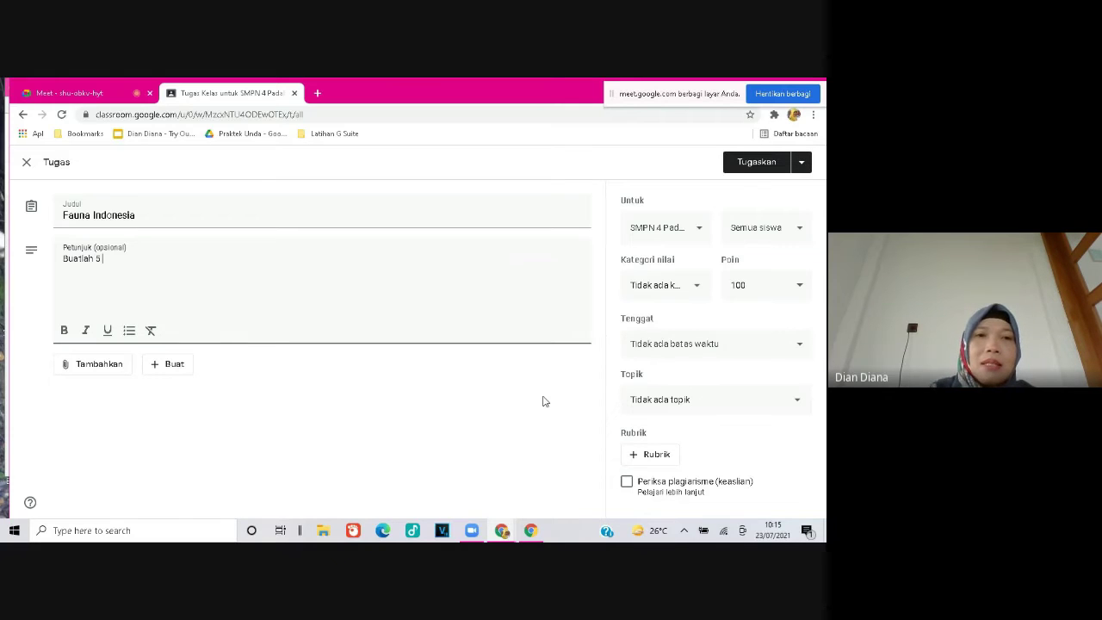
type(" Sl")
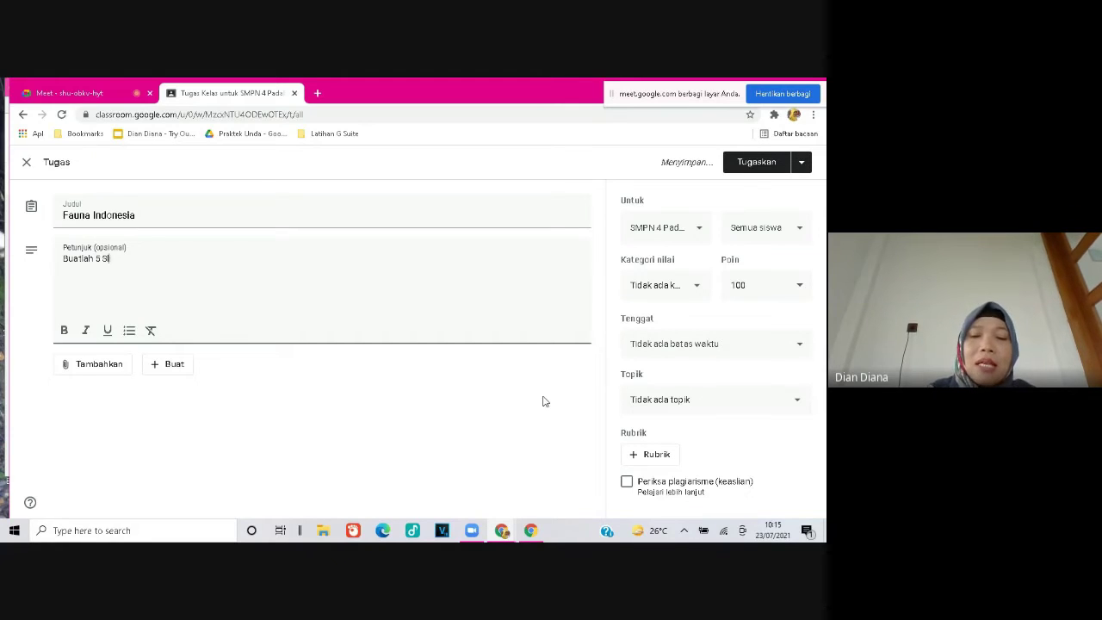
type("ide pada")
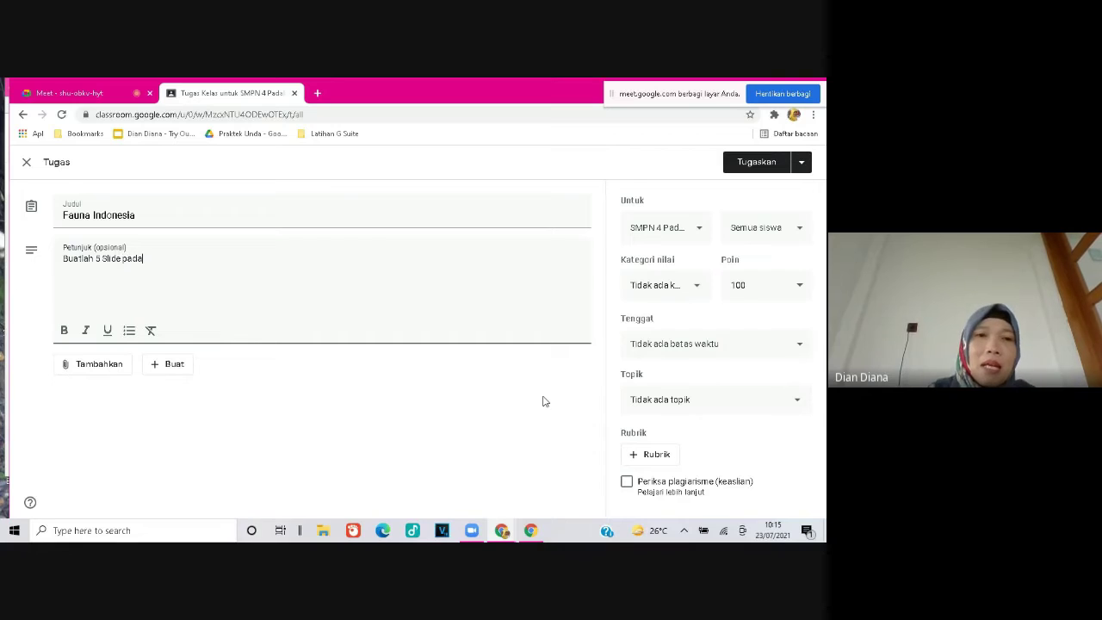
type(" tugas")
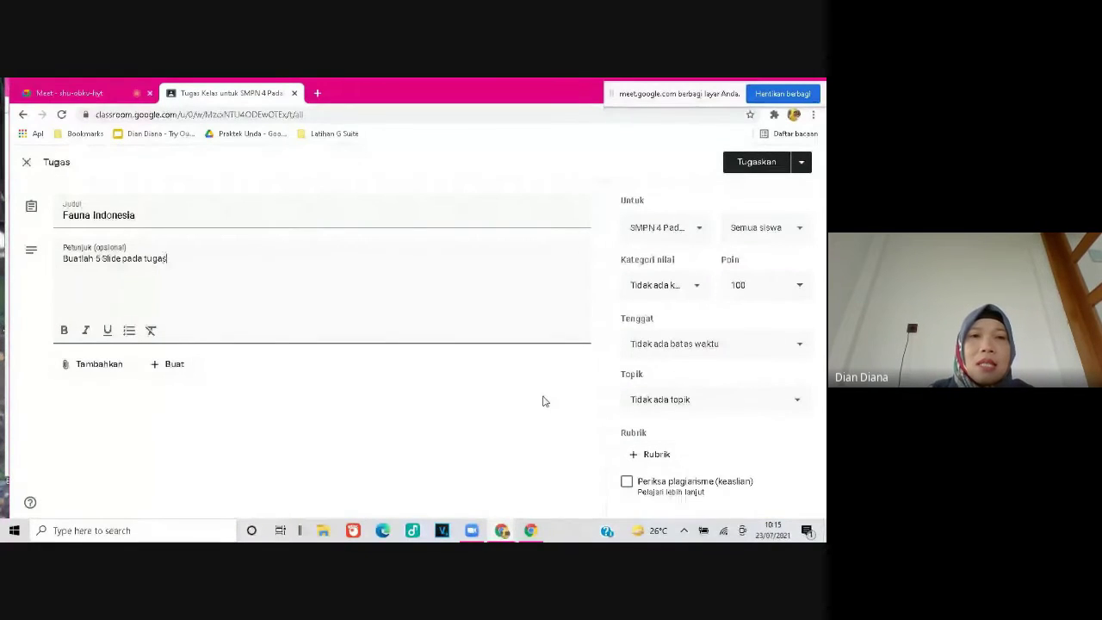
type(" flora Fauna")
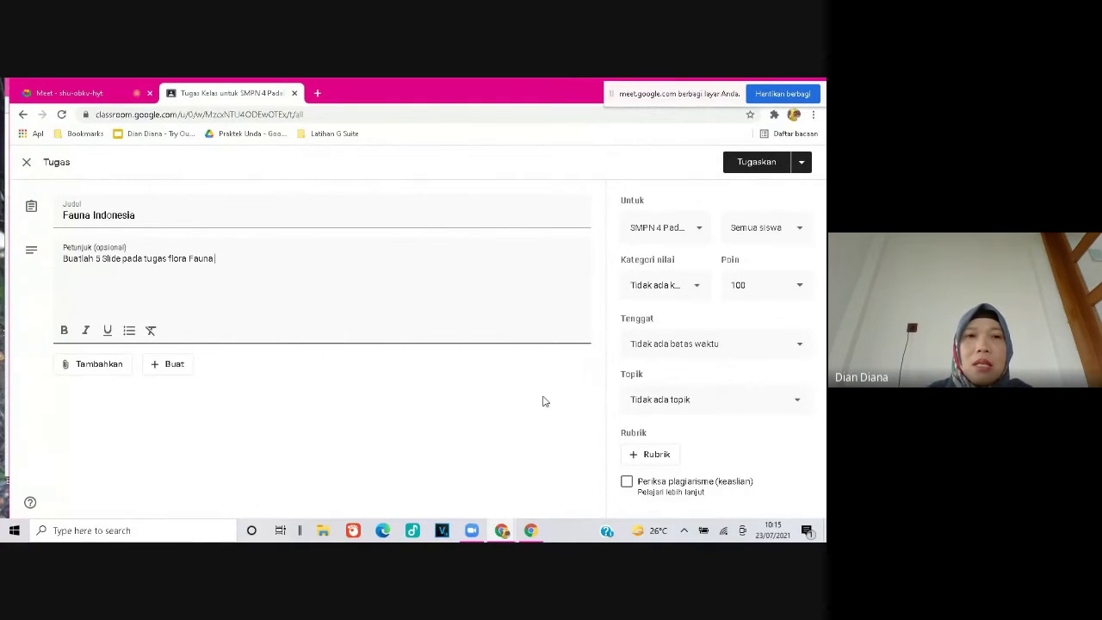
type(" Jangan")
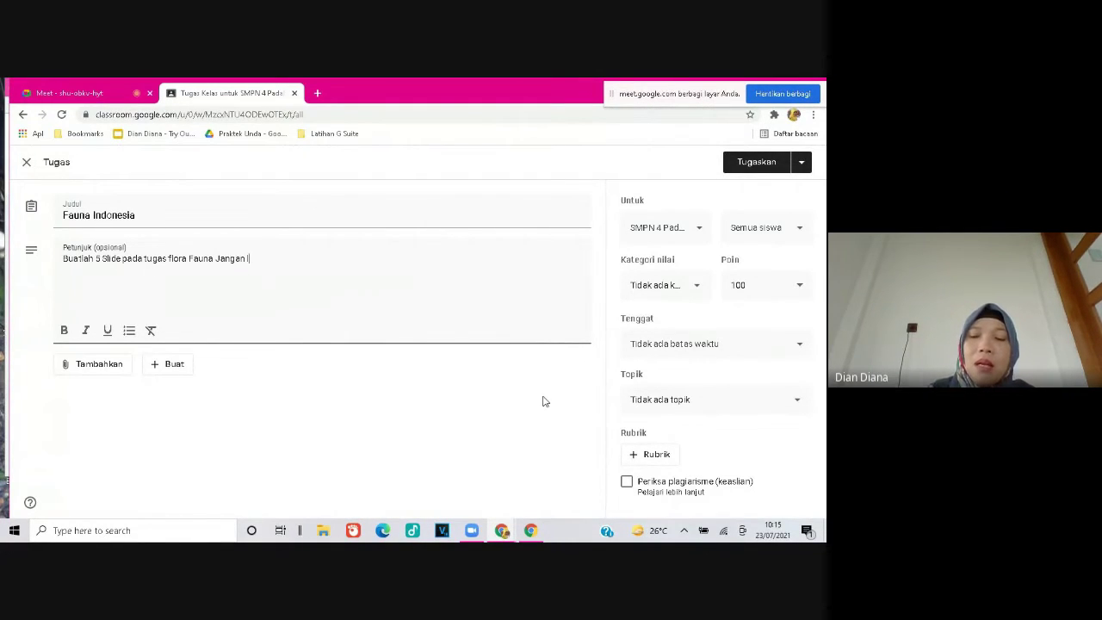
type(" lupa, ber")
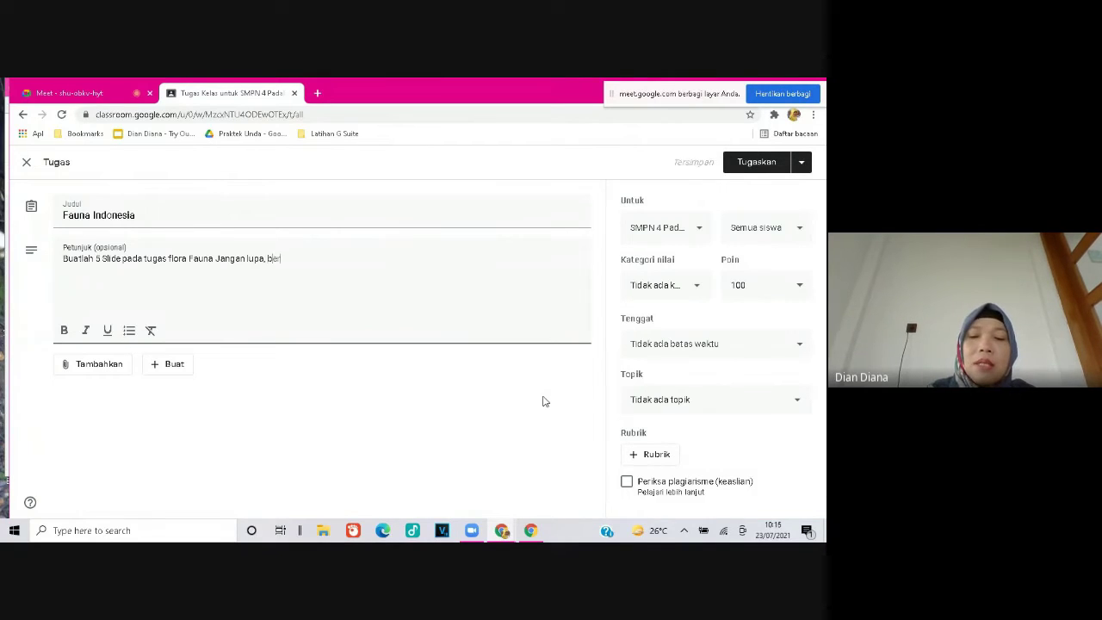
type("i judu")
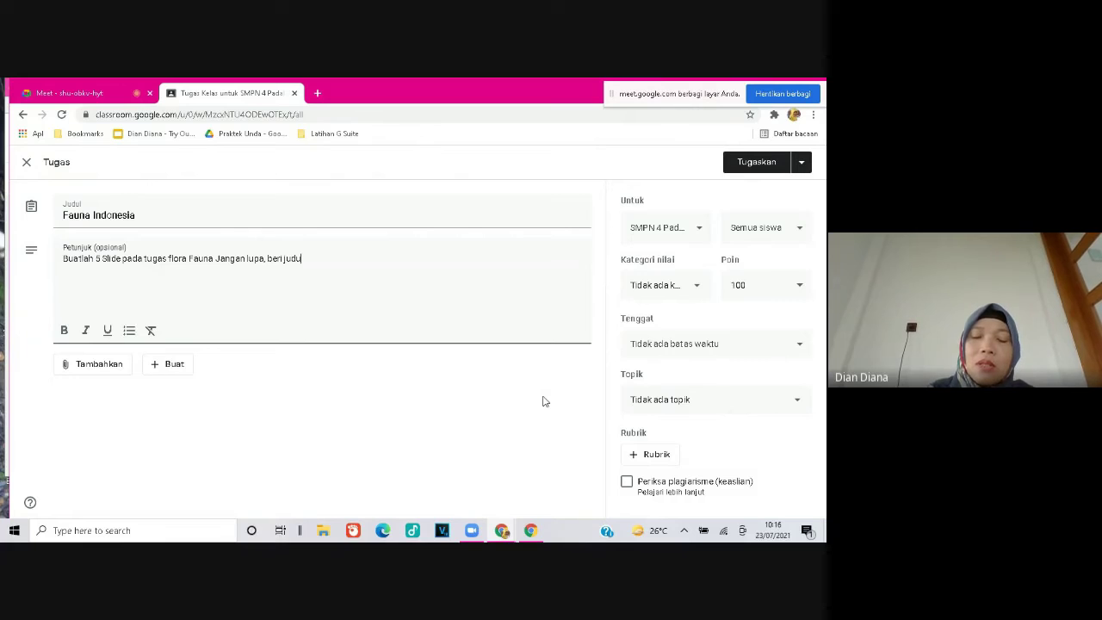
type("l dan materinya")
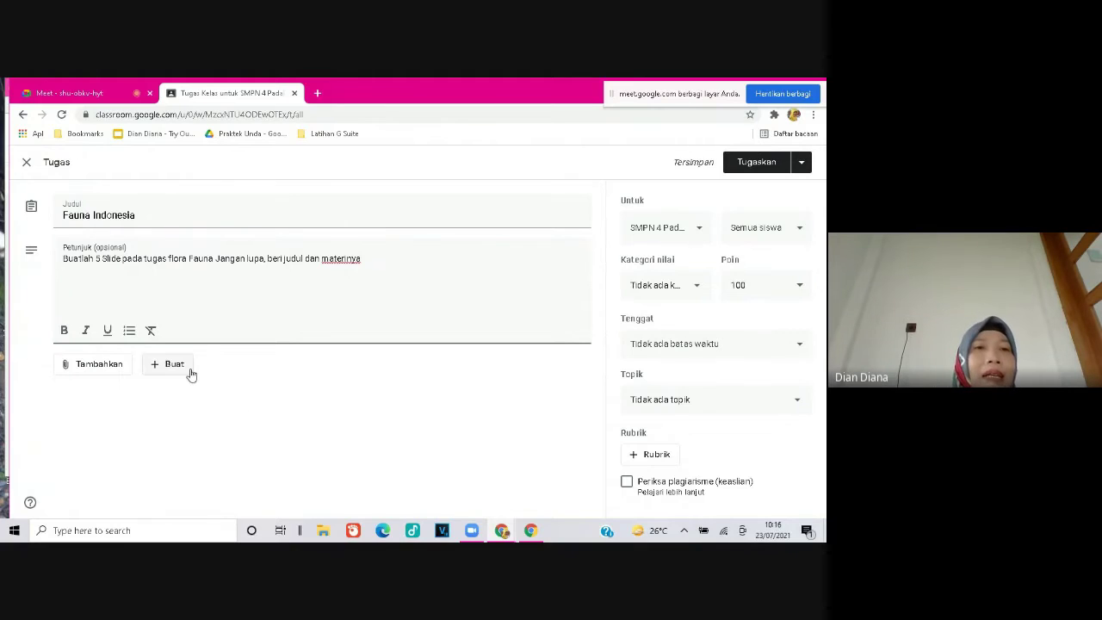
Browse the Kumpulan folder in My Drive for a file to attach, and close the file picker without inserting anything.
left_click(112, 369)
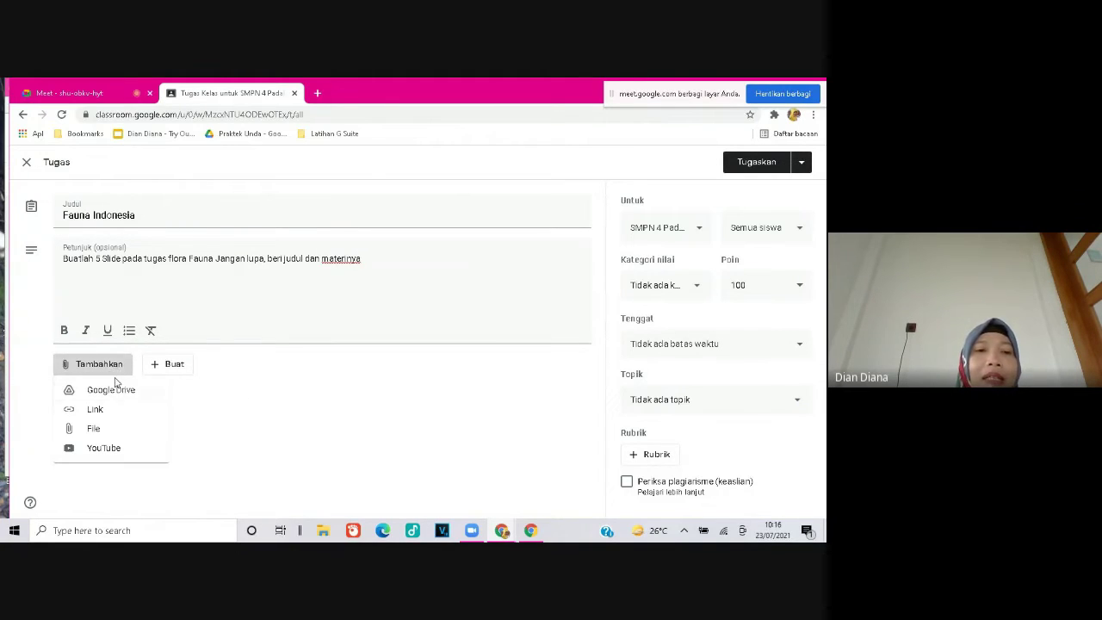
left_click(118, 396)
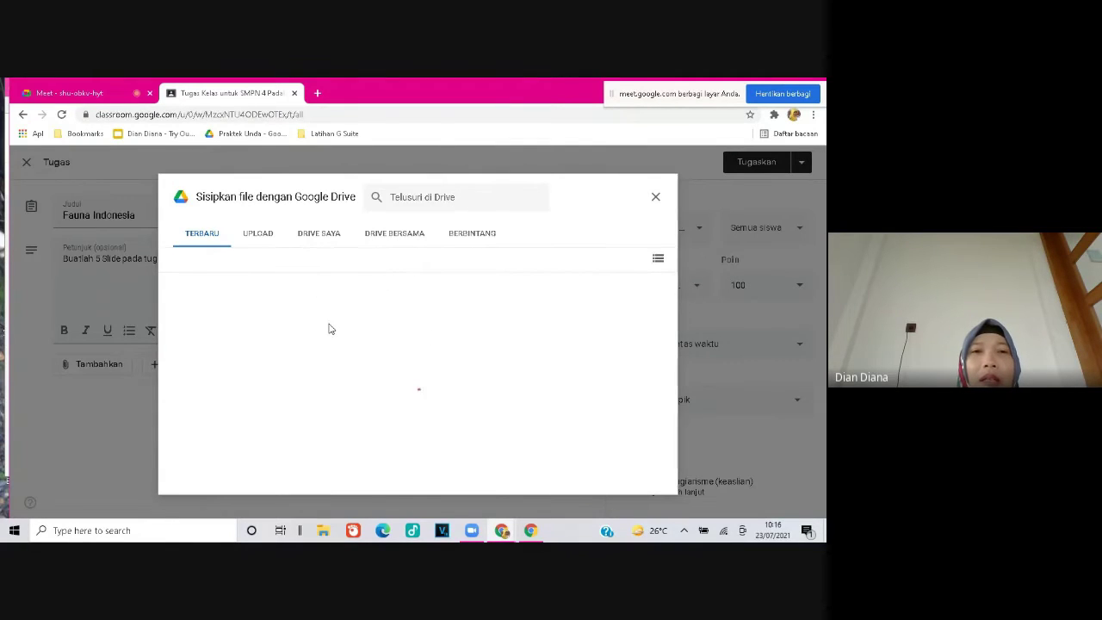
left_click(325, 238)
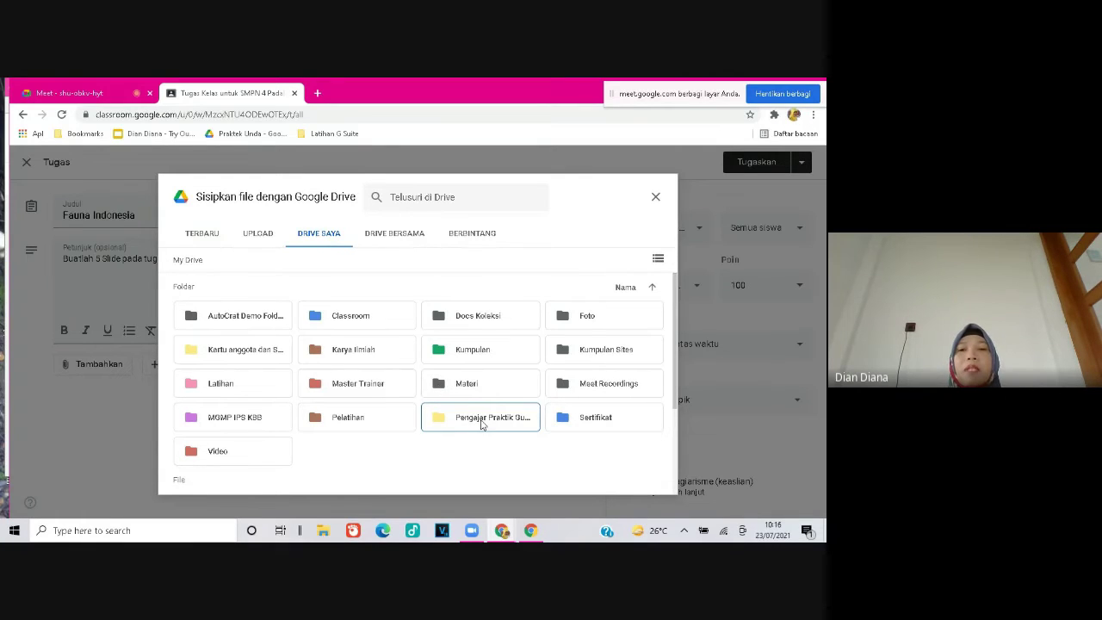
double_click(495, 349)
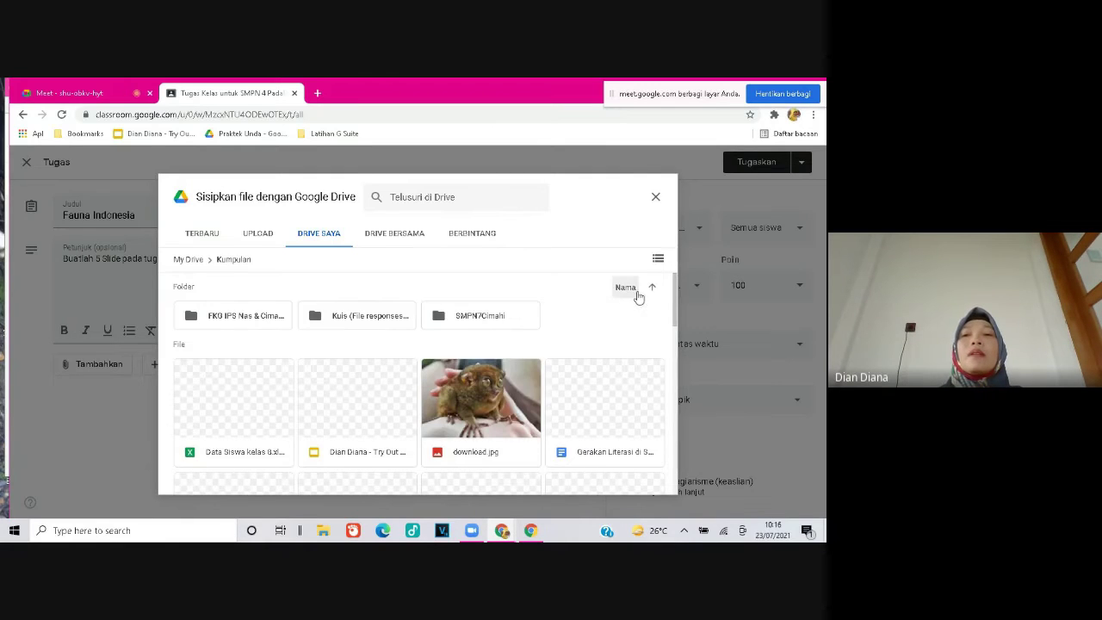
left_click_drag(676, 299, 677, 439)
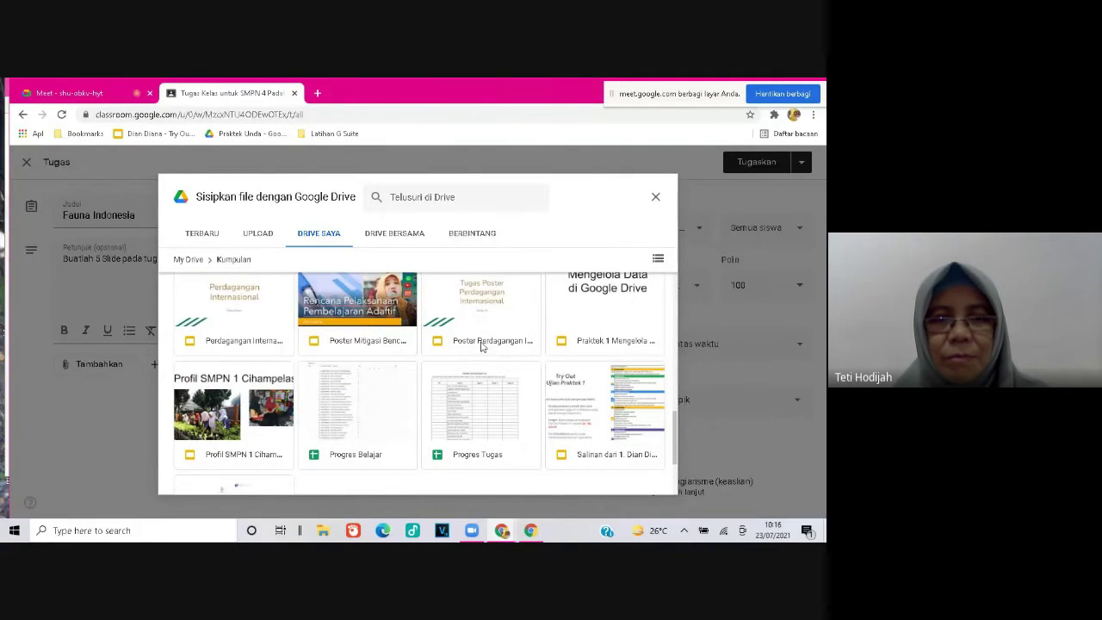
left_click_drag(675, 435, 660, 255)
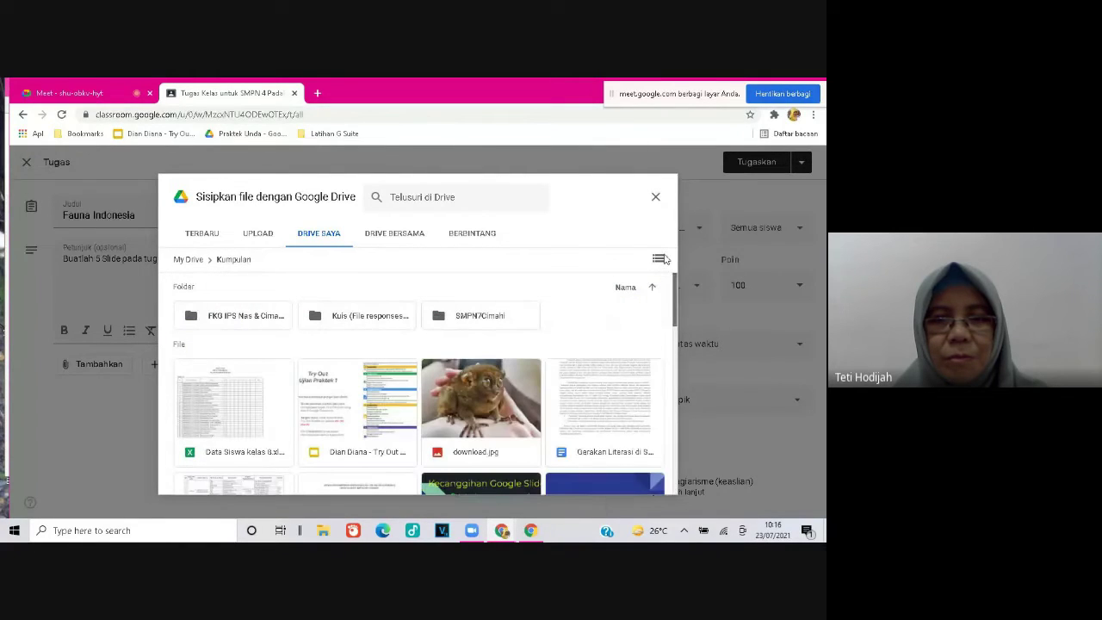
left_click(653, 197)
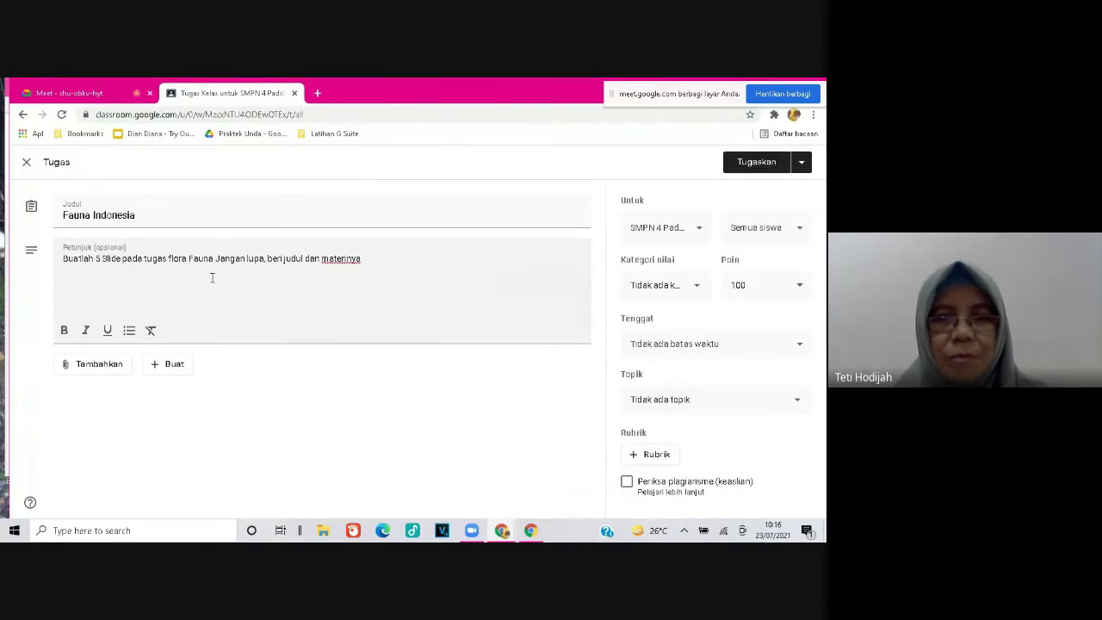
Create a new Slides presentation as the assignment's attachment and name it "Tugas Fauna Indonesia".
left_click(162, 369)
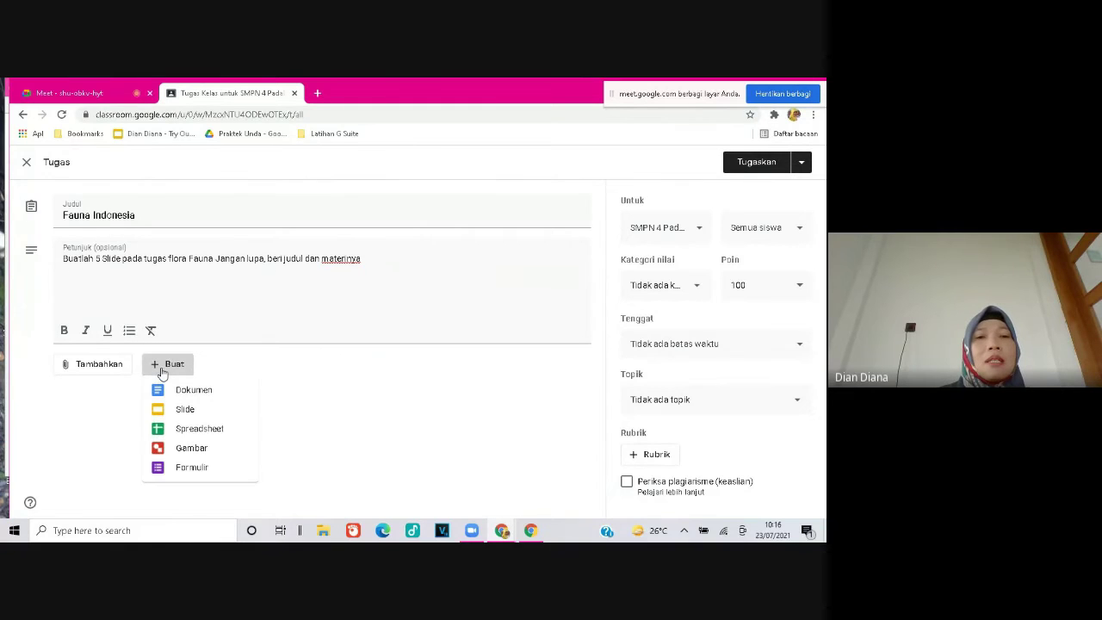
left_click(181, 409)
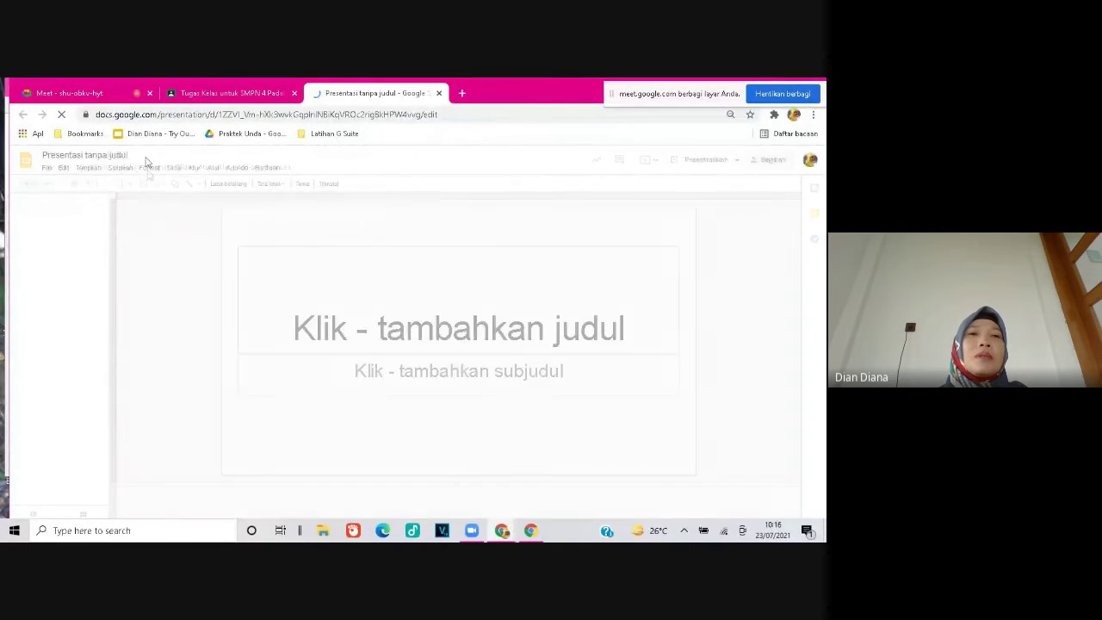
left_click(108, 155)
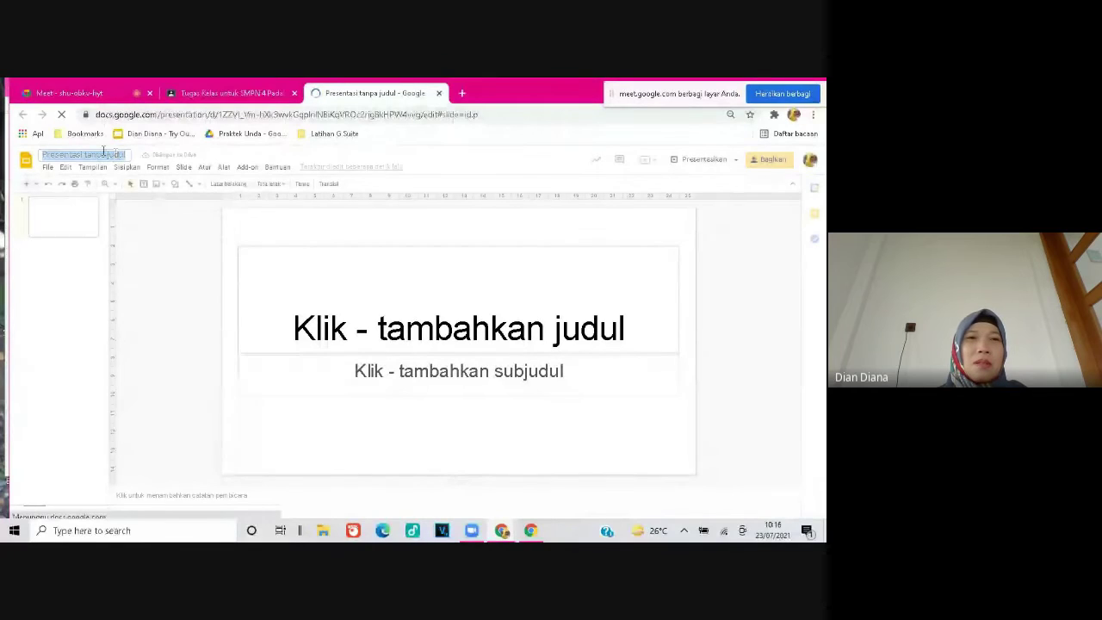
type("Tugas")
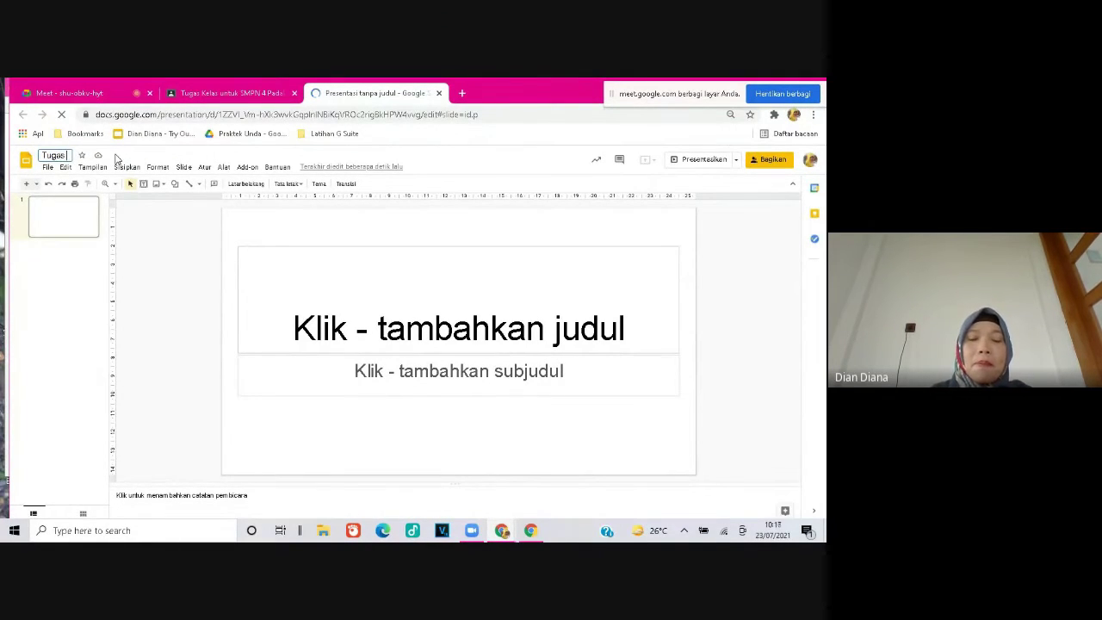
key("Return")
type("Fa")
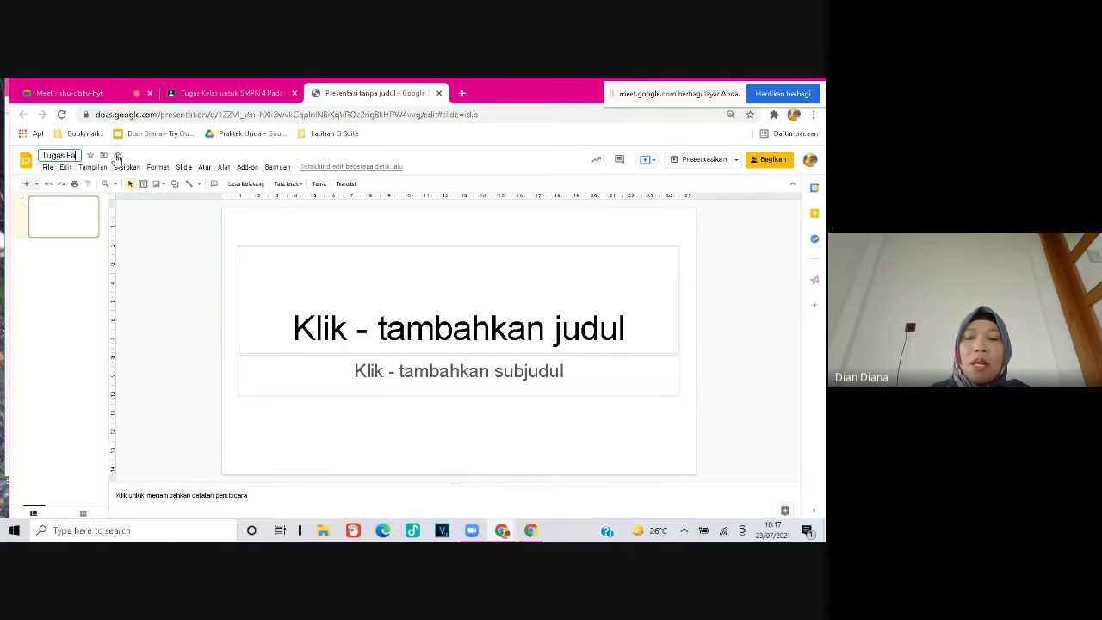
type("una In")
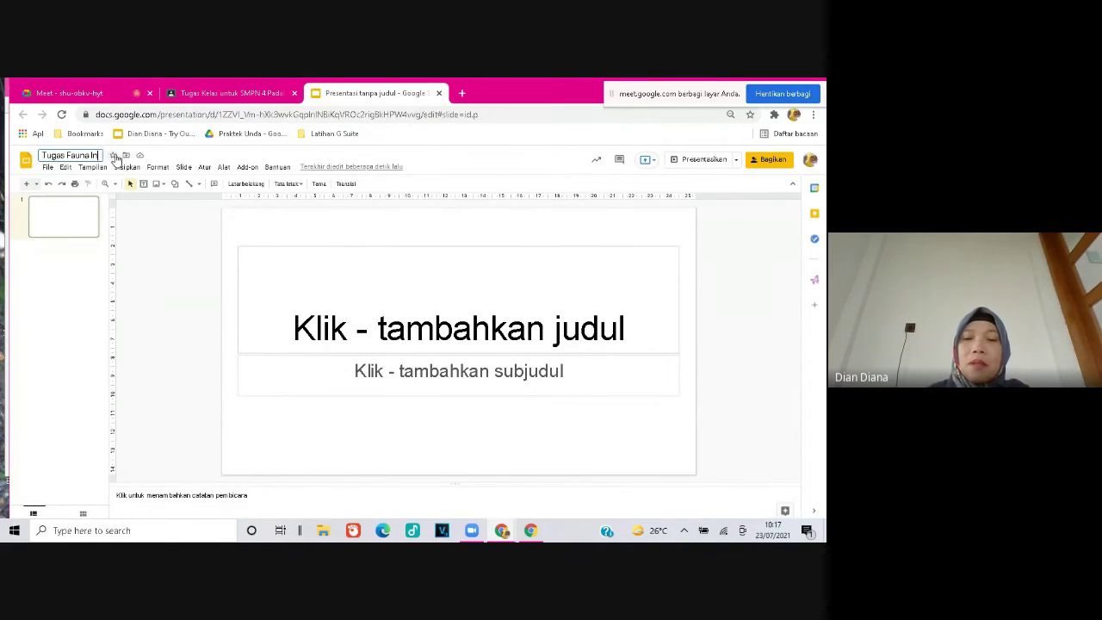
type("donesia")
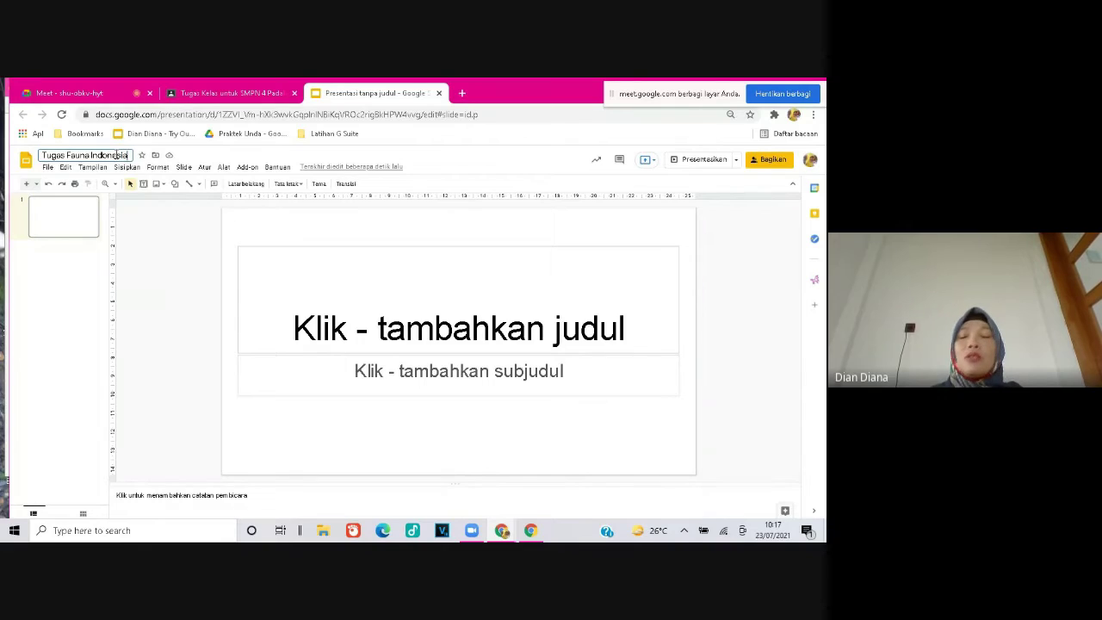
key("Return")
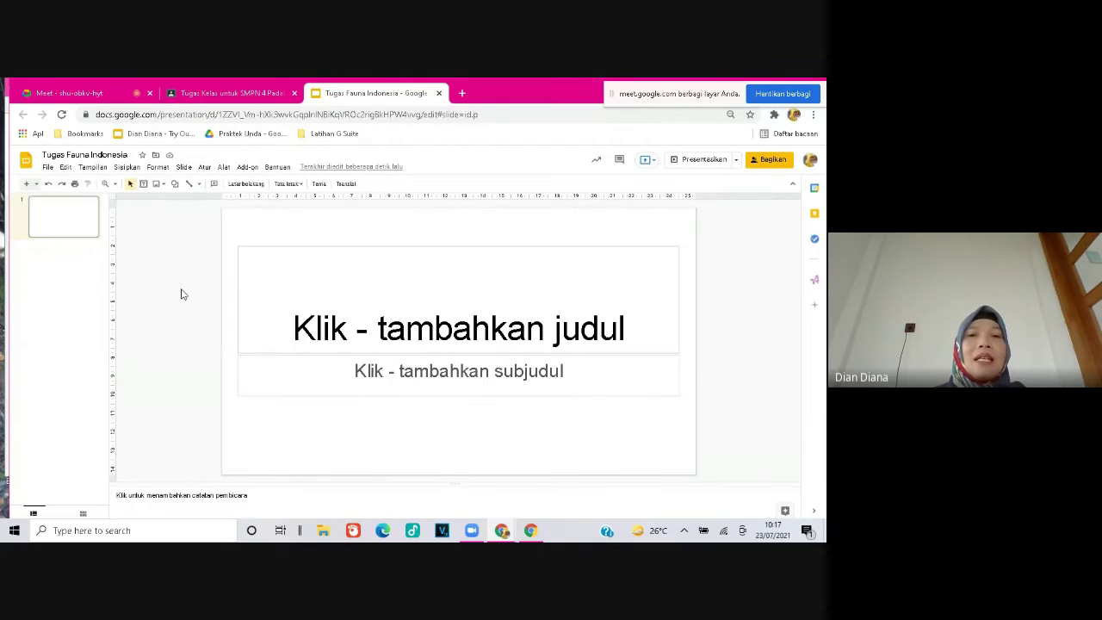
Add a slide with the blank layout (Kosong) after the title slide.
left_click(36, 184)
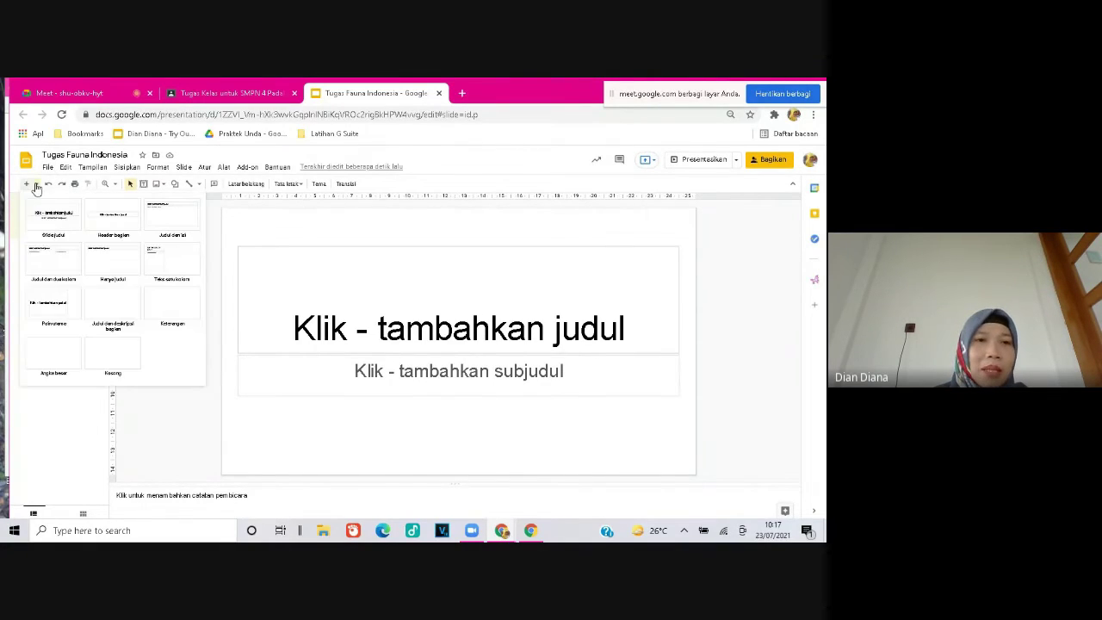
left_click(110, 361)
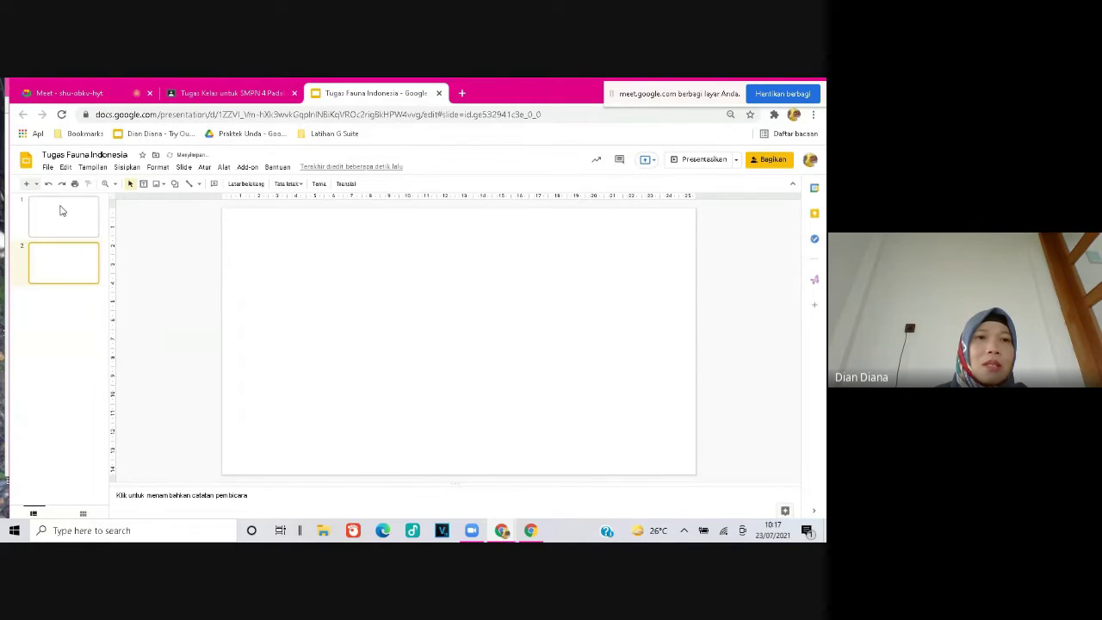
Add three more slides with the blank layout (Kosong) to bring the presentation to five slides.
left_click(37, 185)
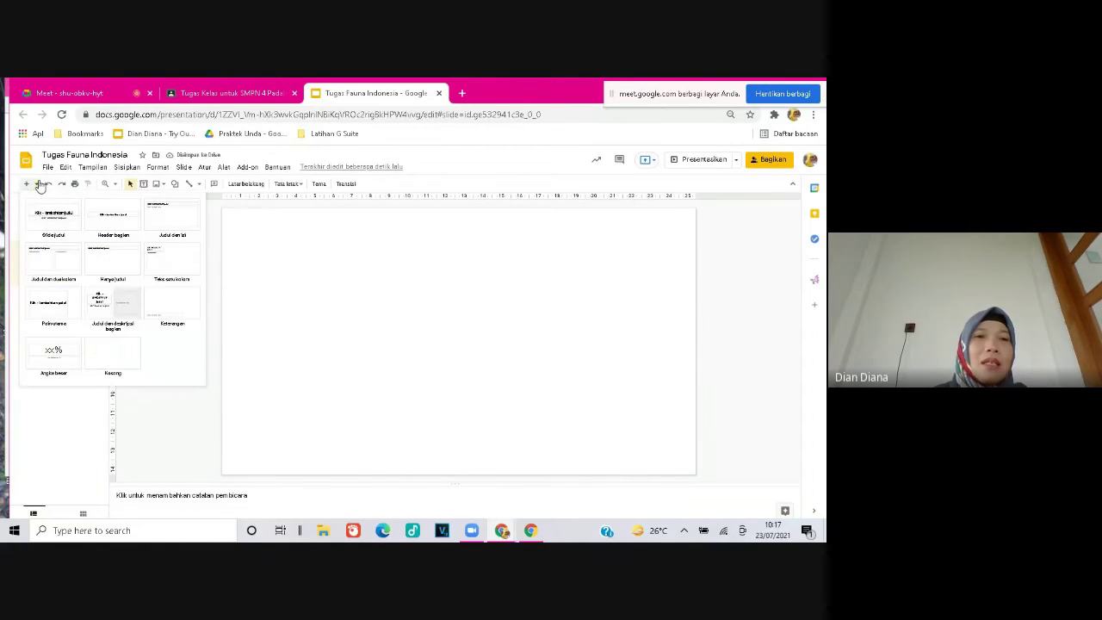
left_click(124, 368)
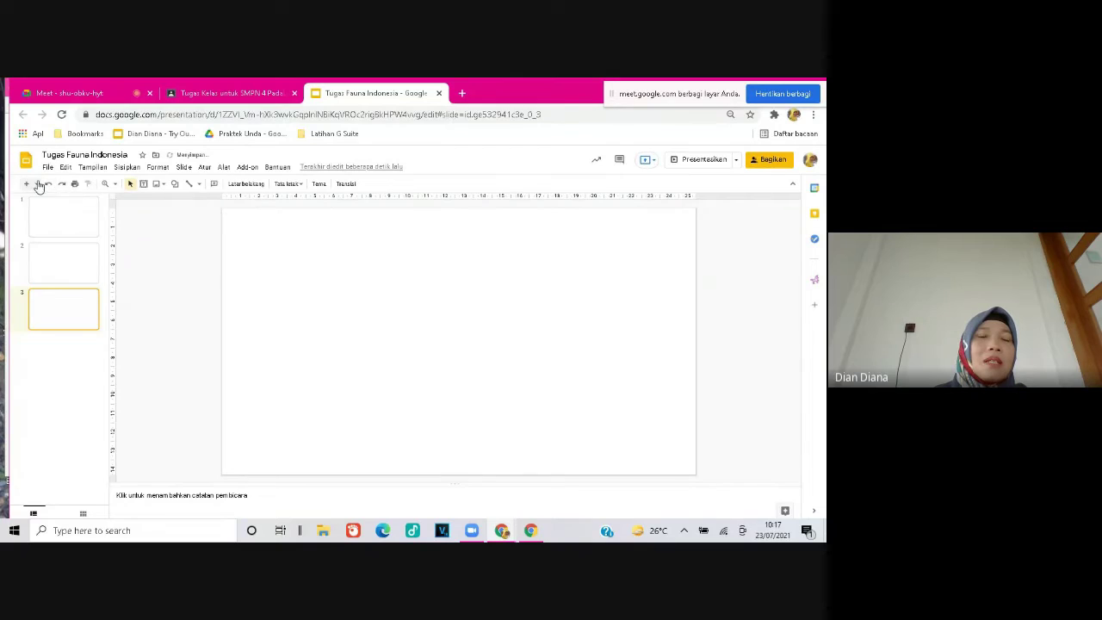
left_click(37, 184)
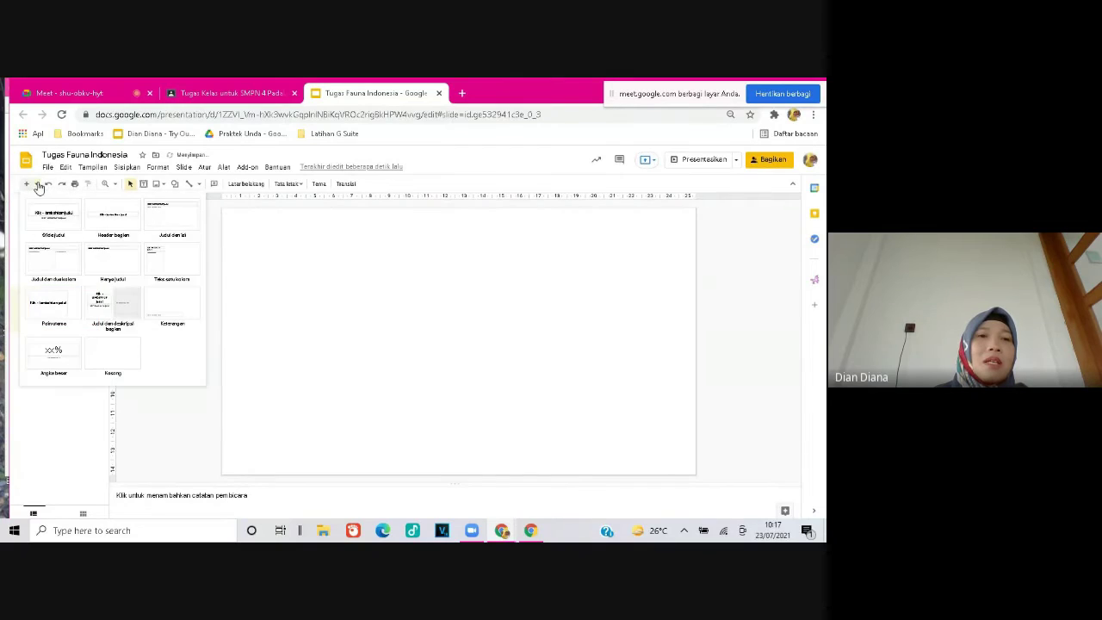
left_click(109, 367)
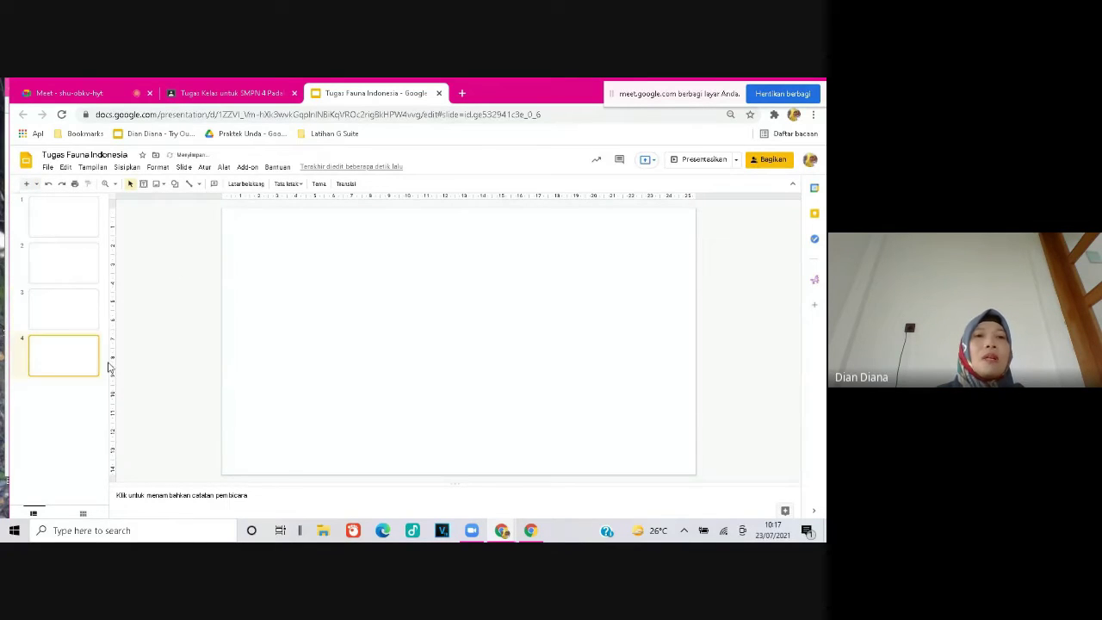
left_click(37, 184)
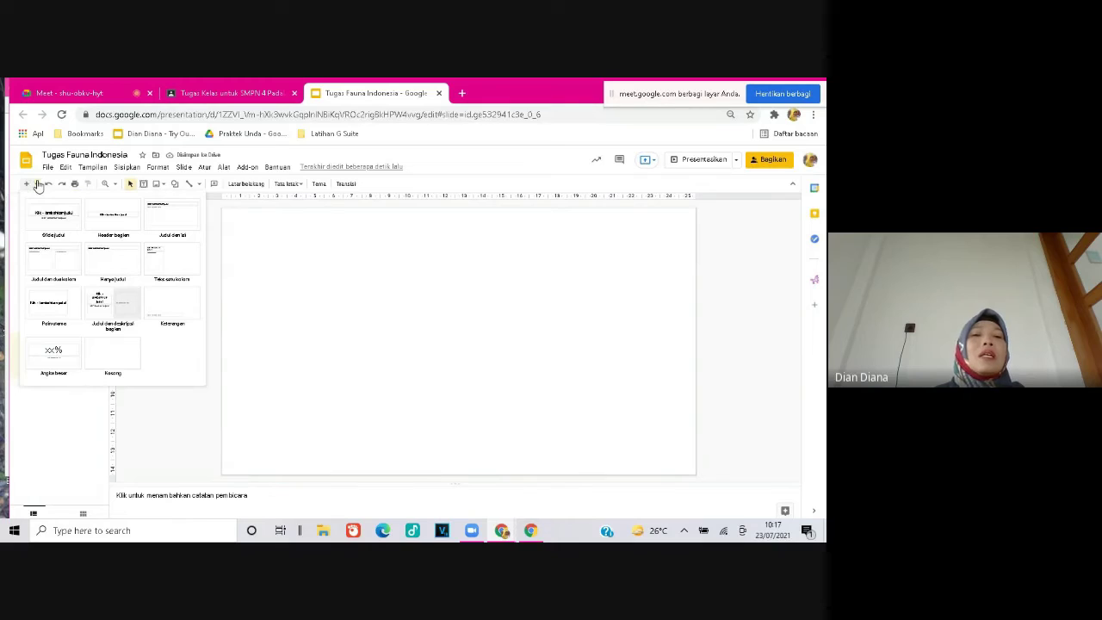
left_click(101, 362)
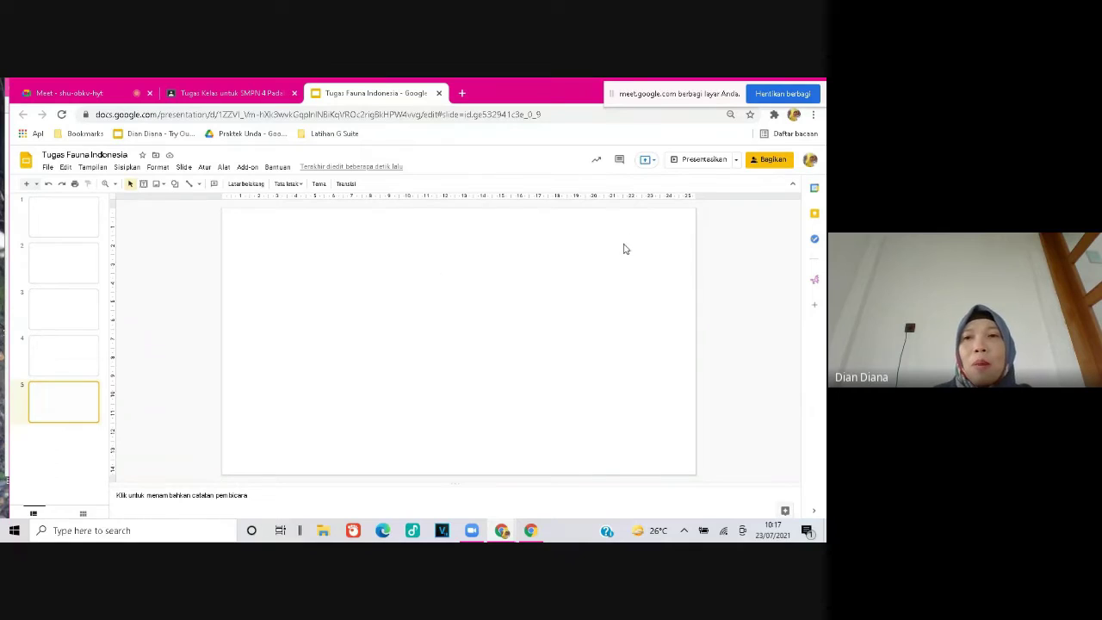
Share the presentation with anyone who has the link (Siapa saja yang memiliki link) as Editor.
left_click(770, 166)
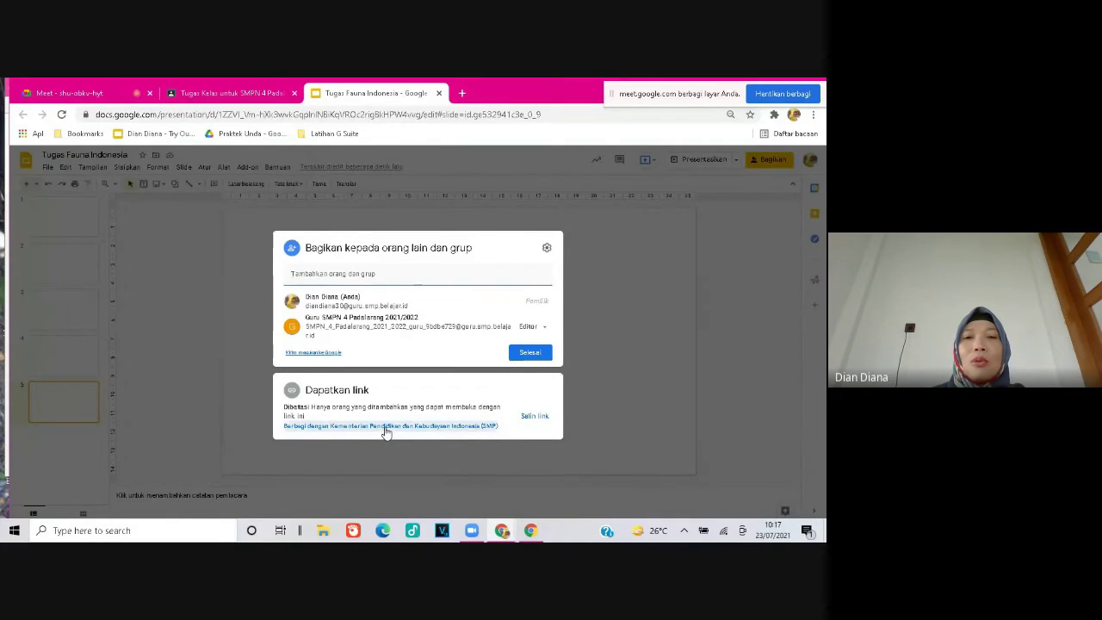
left_click(385, 426)
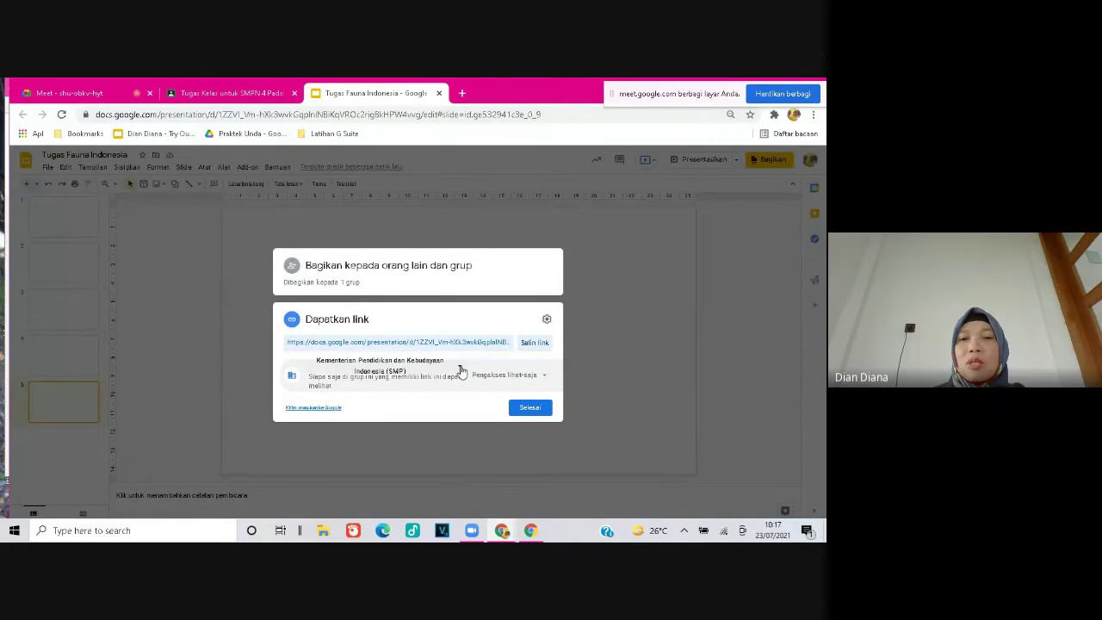
left_click(460, 370)
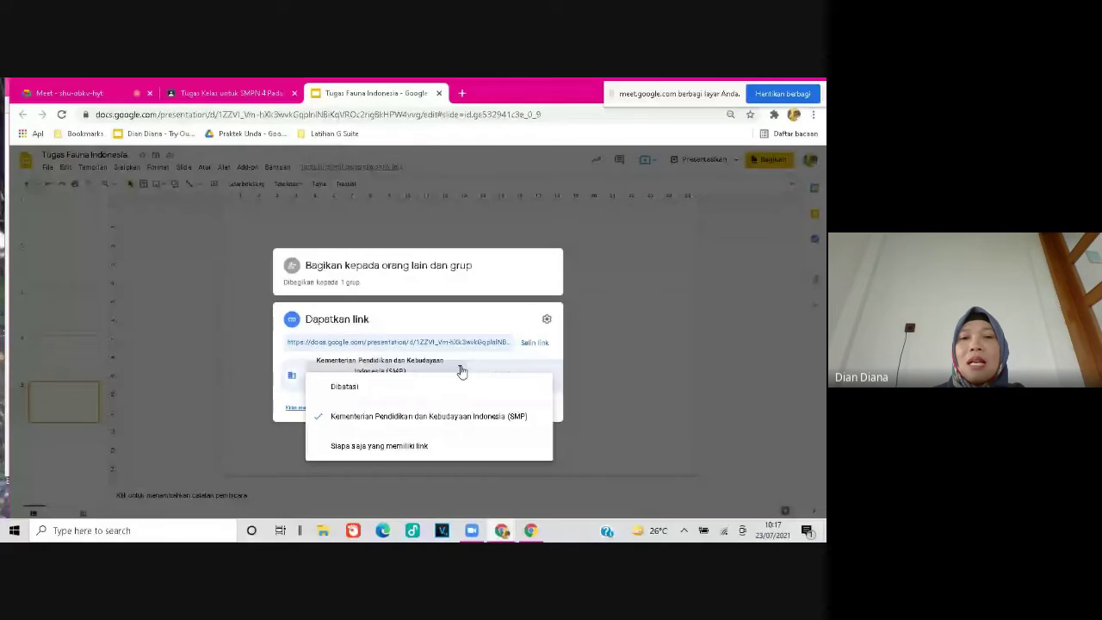
left_click(374, 445)
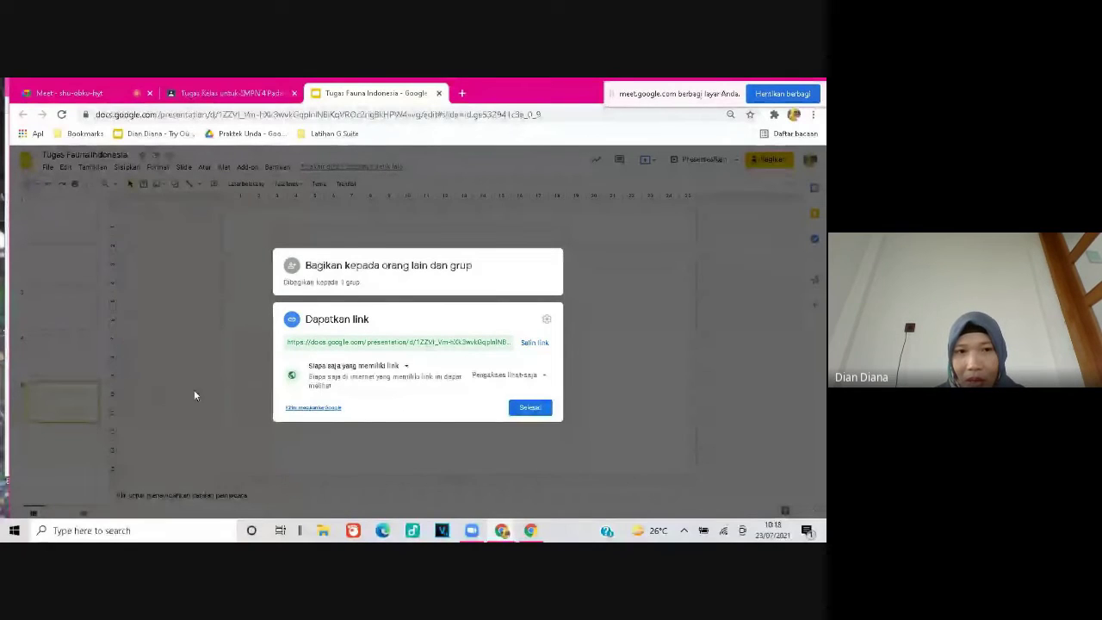
left_click(543, 378)
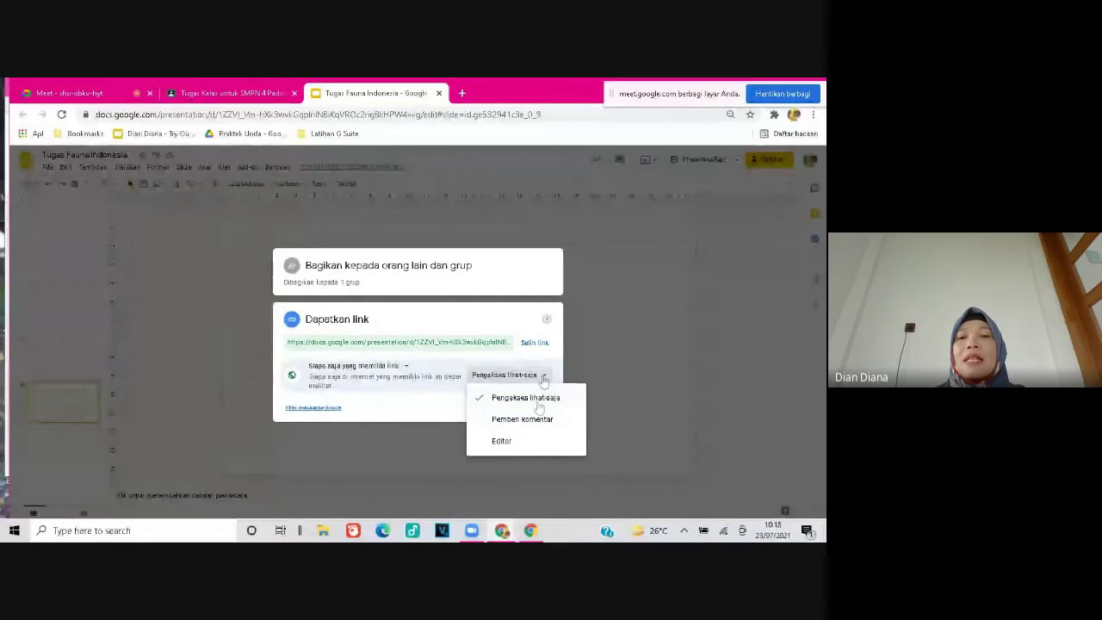
left_click(505, 443)
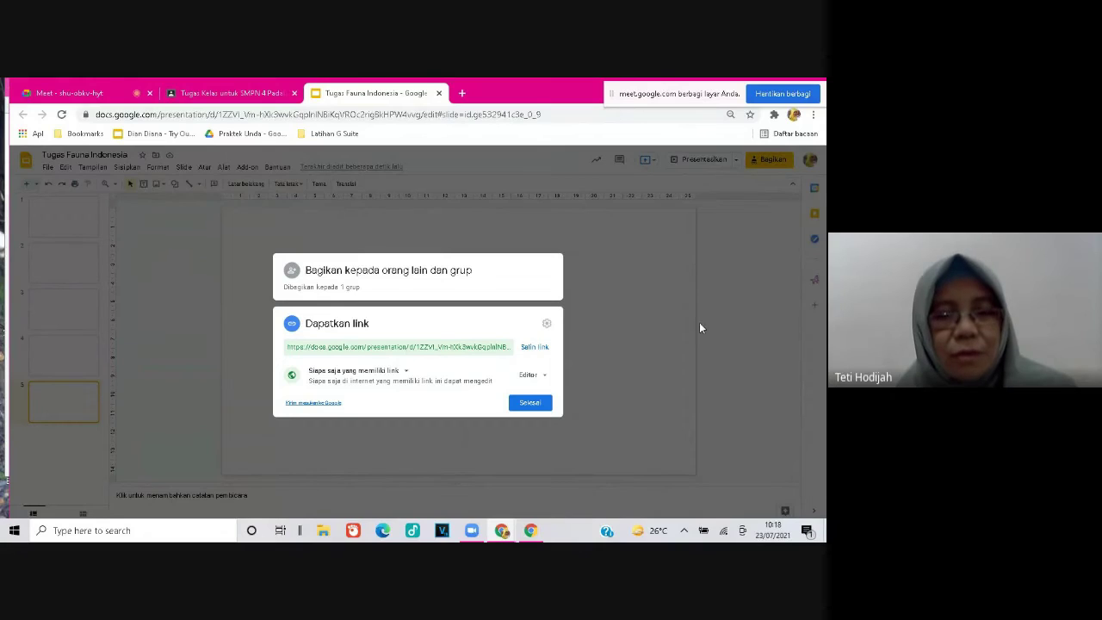
left_click(530, 403)
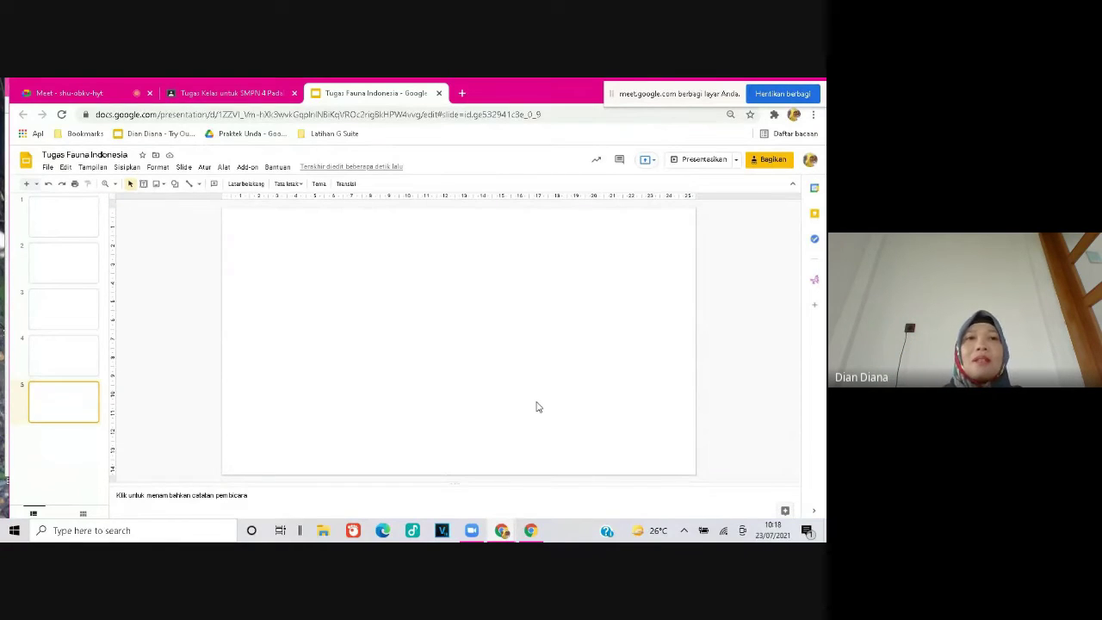
Back in the Classroom assignment, set the Slides attachment to Buat salinan untuk setiap siswa and the grade category to Tugas.
left_click(225, 93)
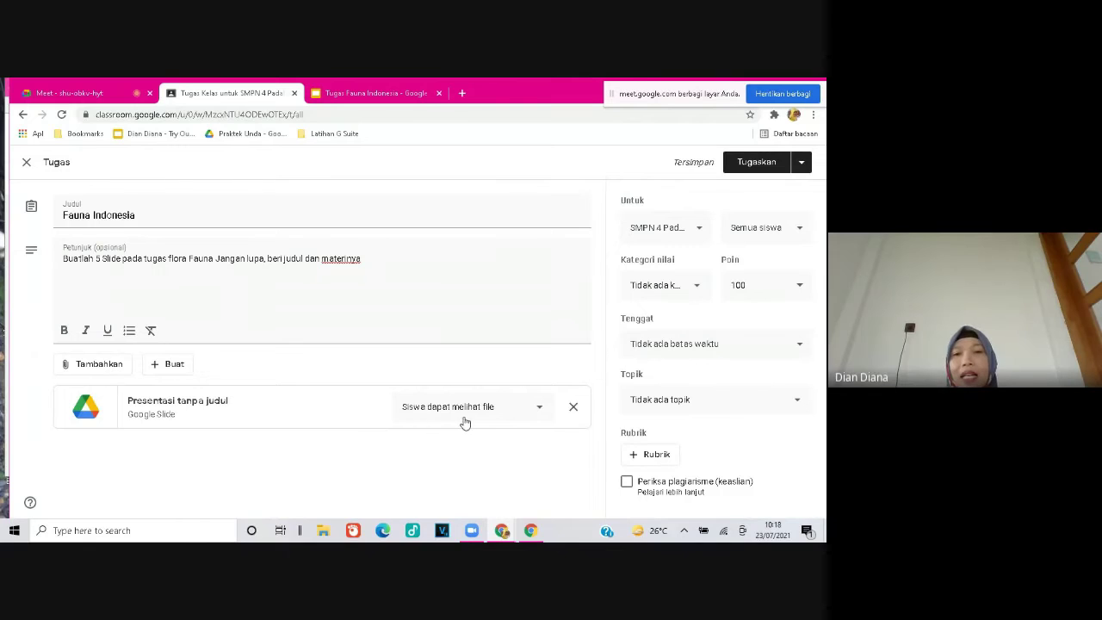
left_click(540, 410)
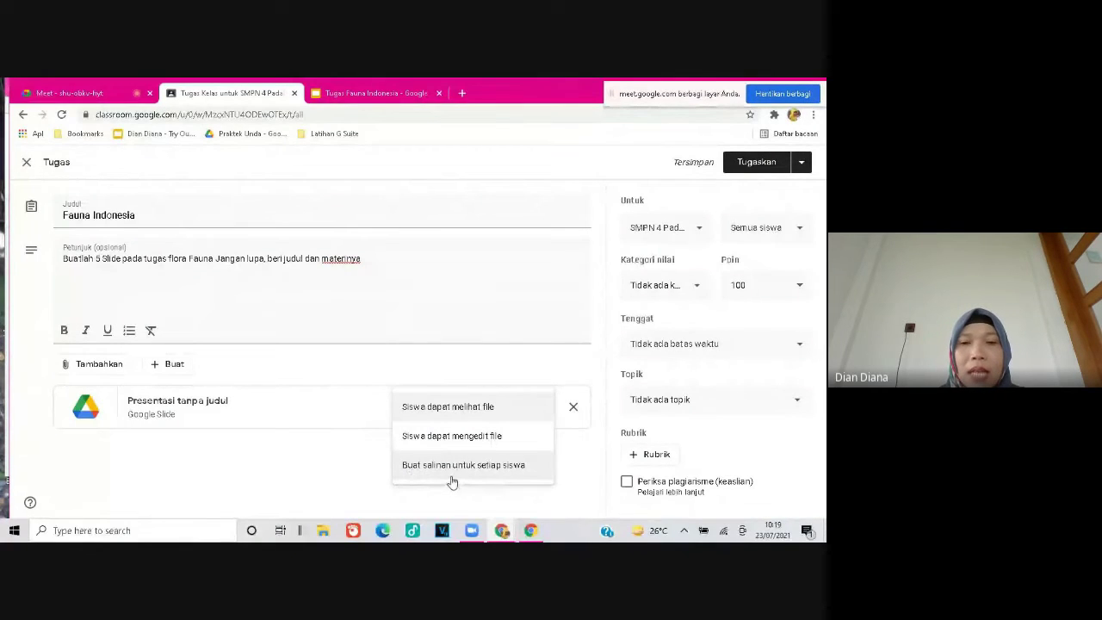
left_click(495, 466)
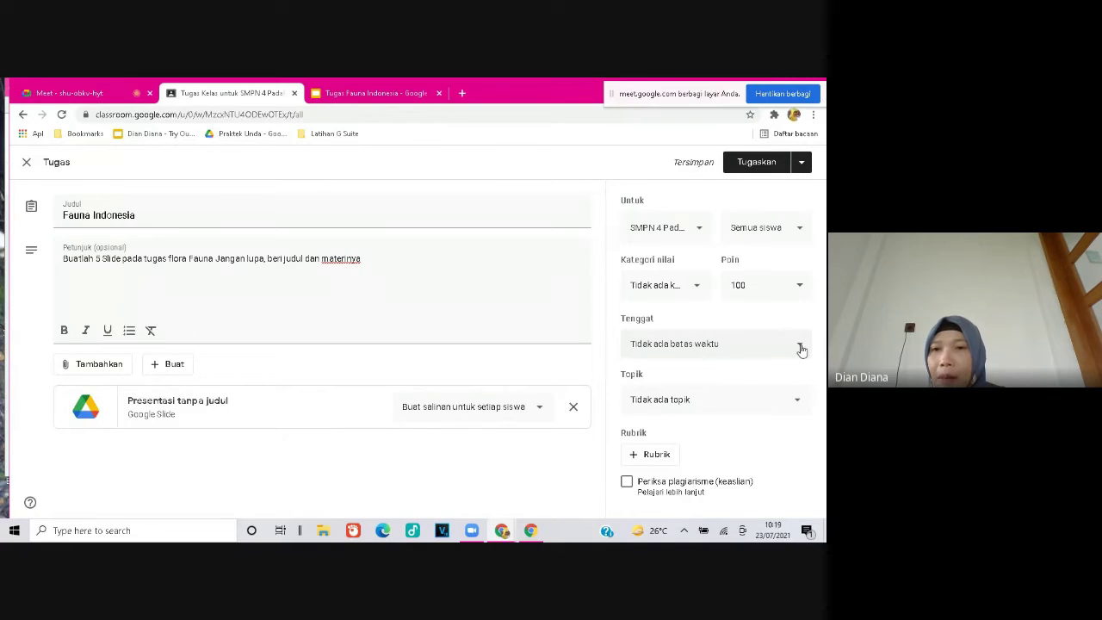
left_click(697, 293)
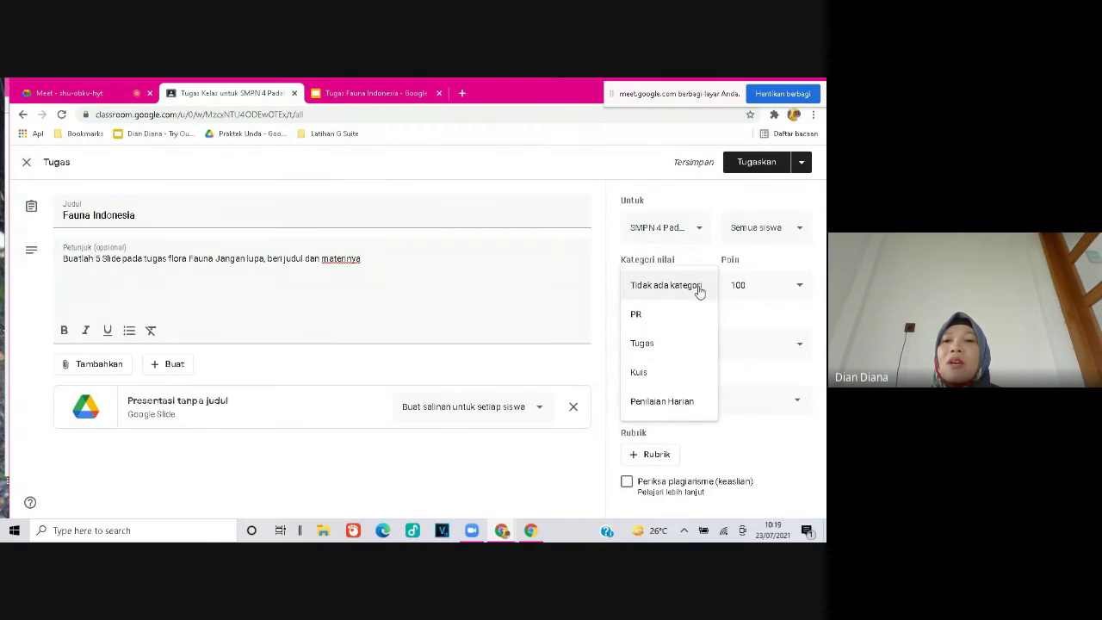
left_click(660, 343)
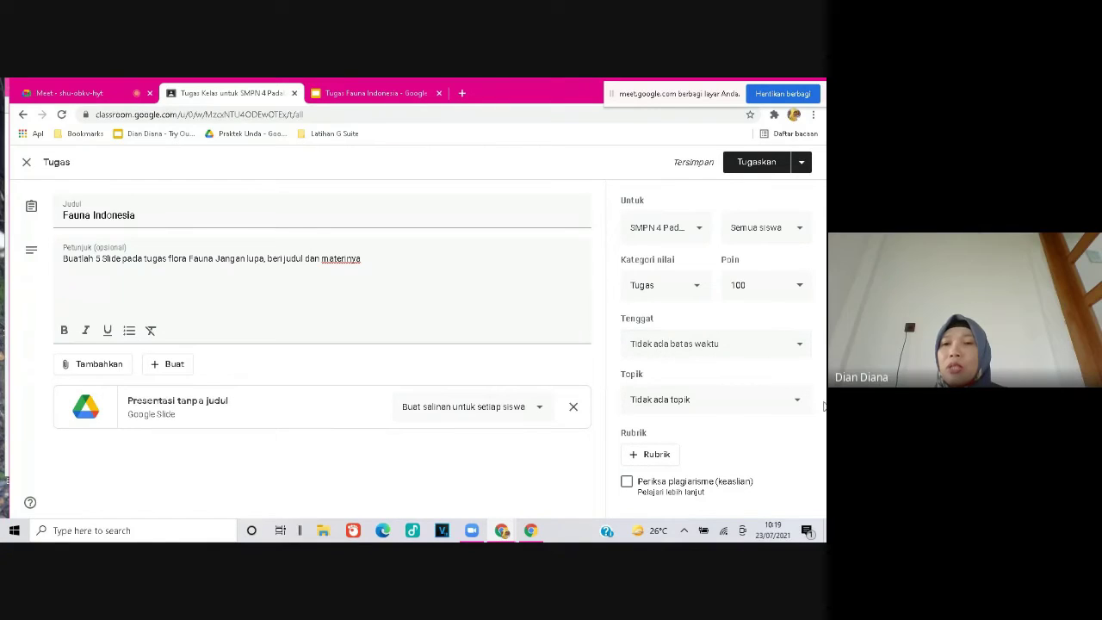
Create a new rubric for the assignment and title its first criterion "Kriteria Penialaian Fauna Indonesia".
left_click(654, 454)
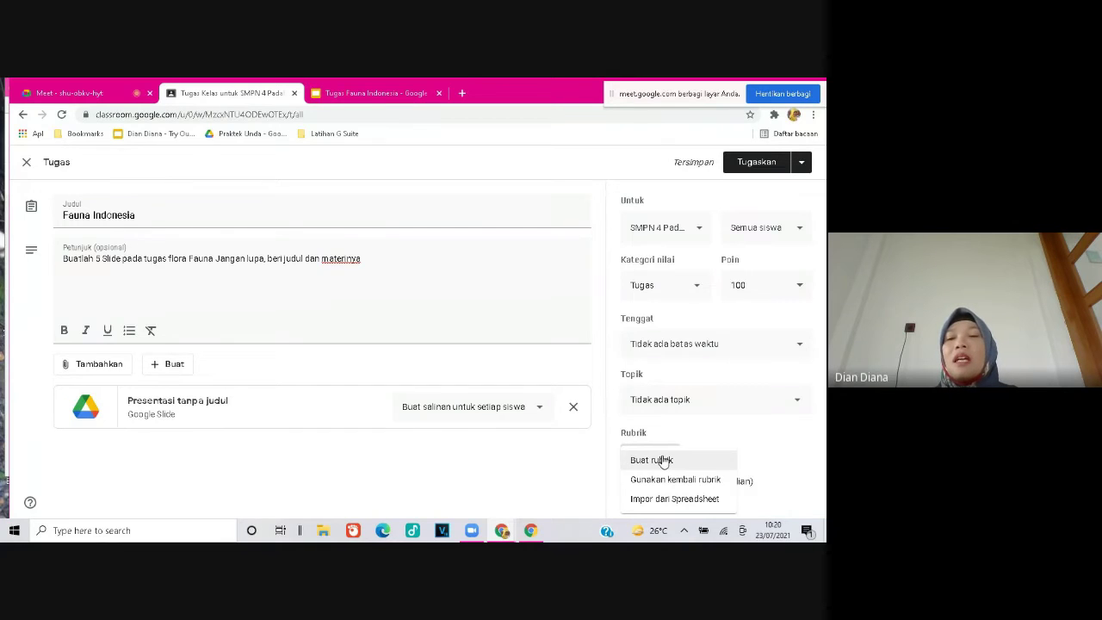
left_click(650, 463)
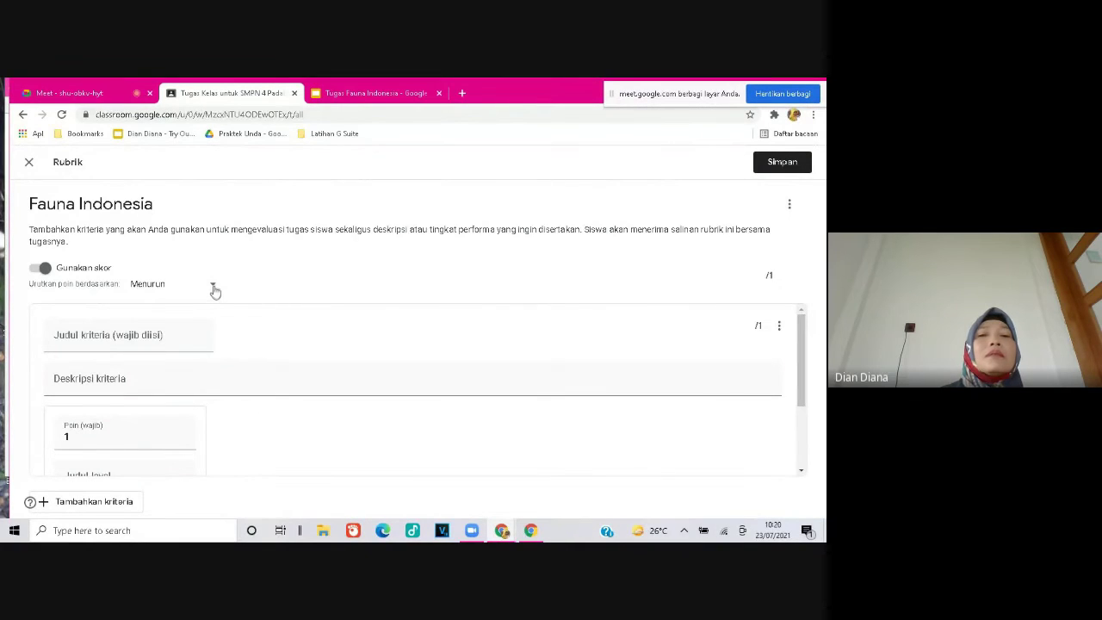
mouse_move(800, 359)
left_mouse_down()
mouse_move(801, 375)
mouse_move(800, 348)
left_mouse_up()
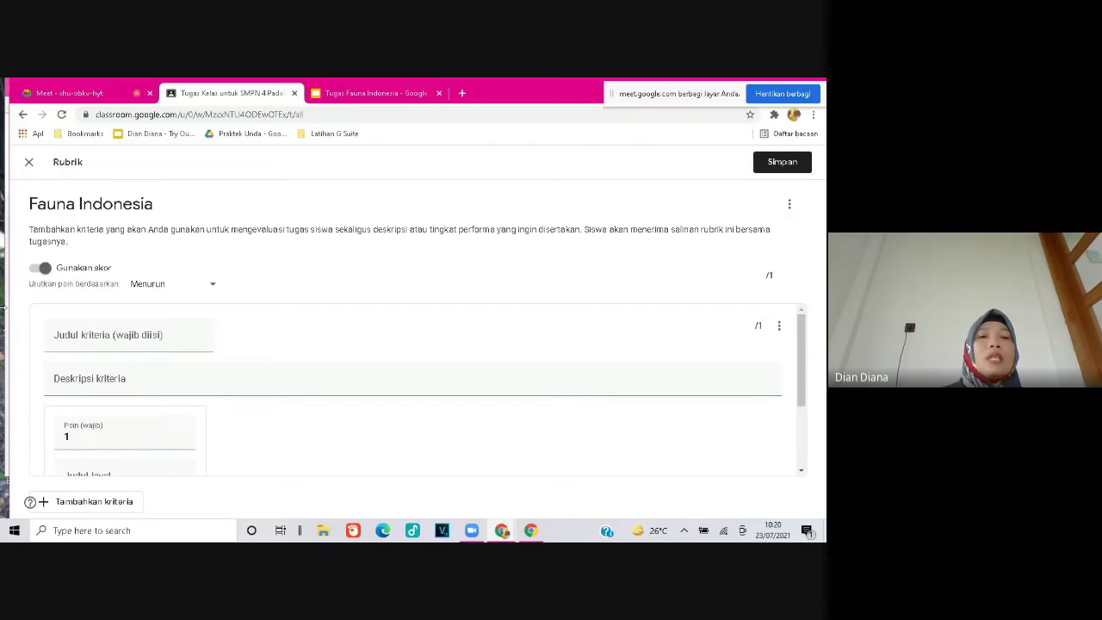
left_click(107, 335)
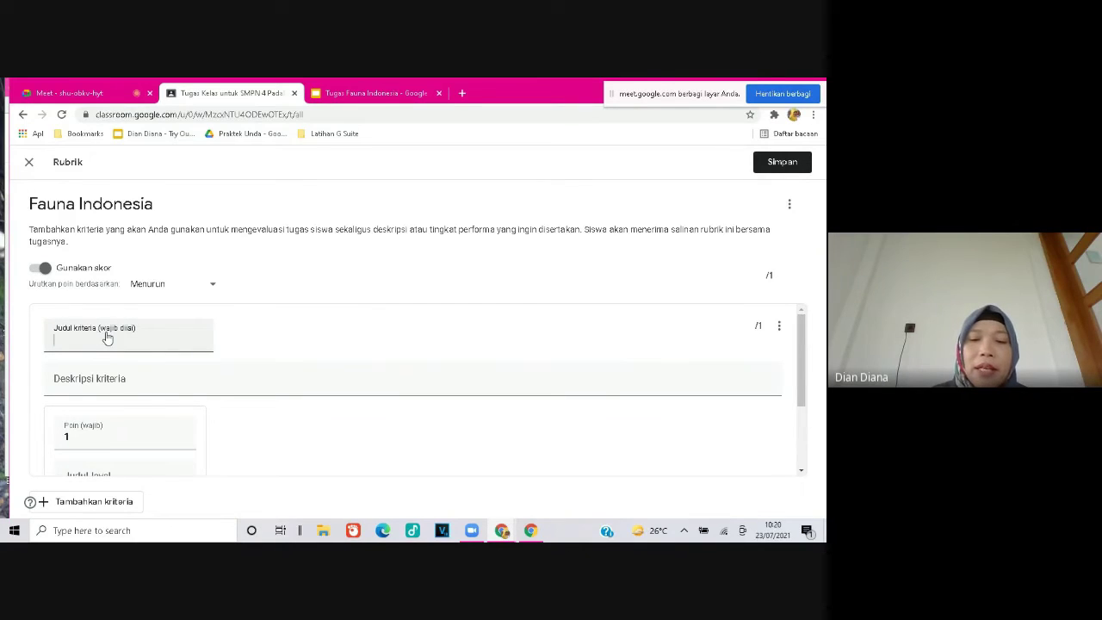
type("Kriteria")
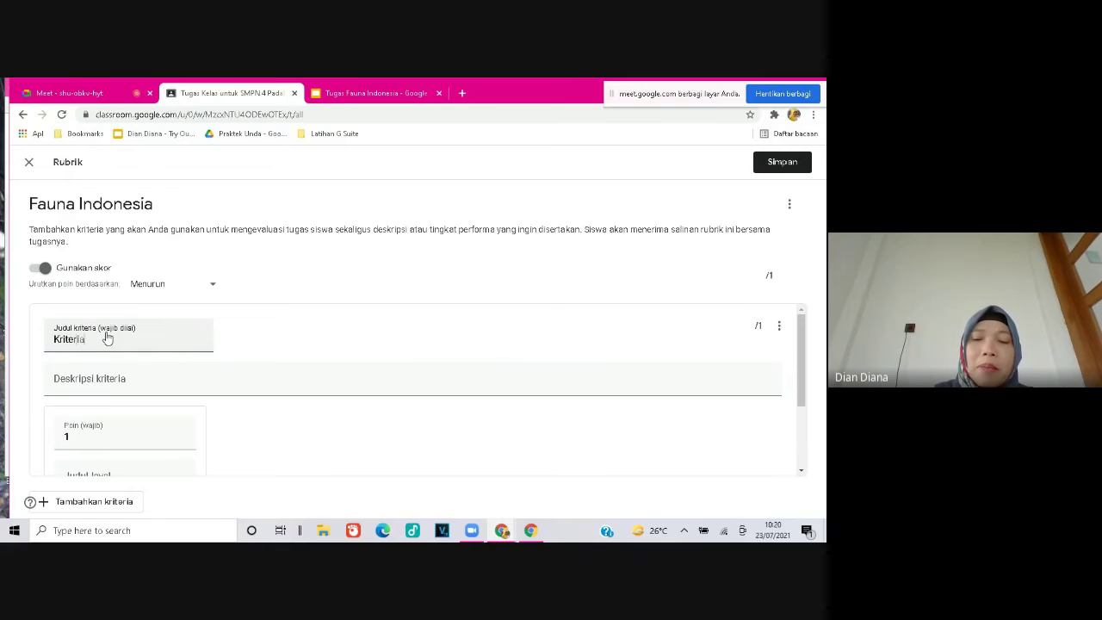
type(" Penilaian Fa")
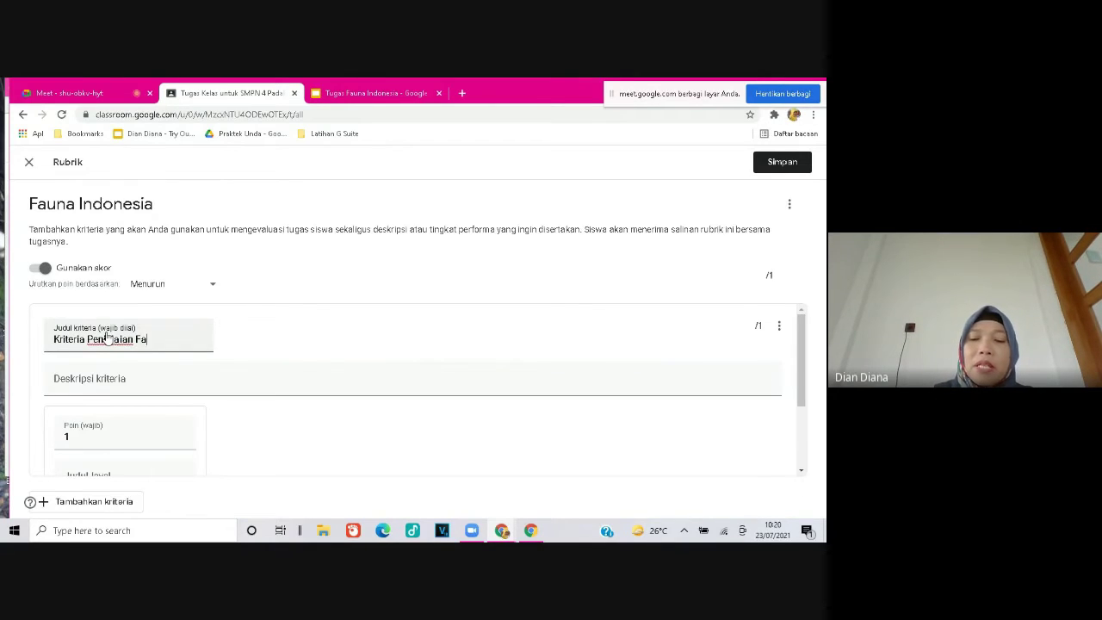
type("una Indonesia")
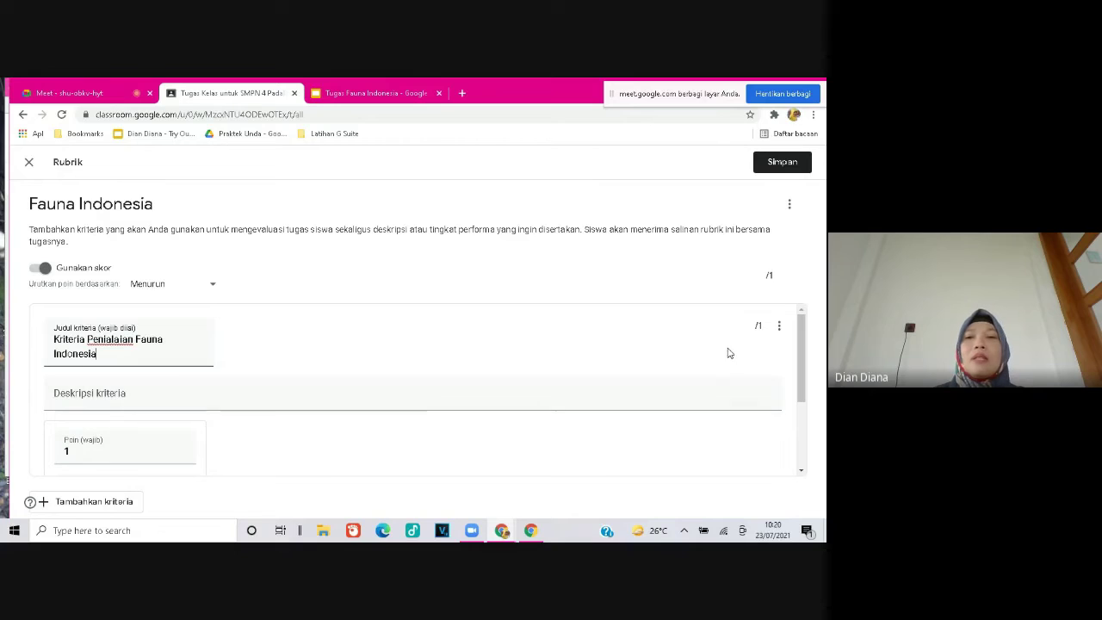
Add two more performance levels after the first level of the rubric criterion.
left_click_drag(806, 338, 809, 369)
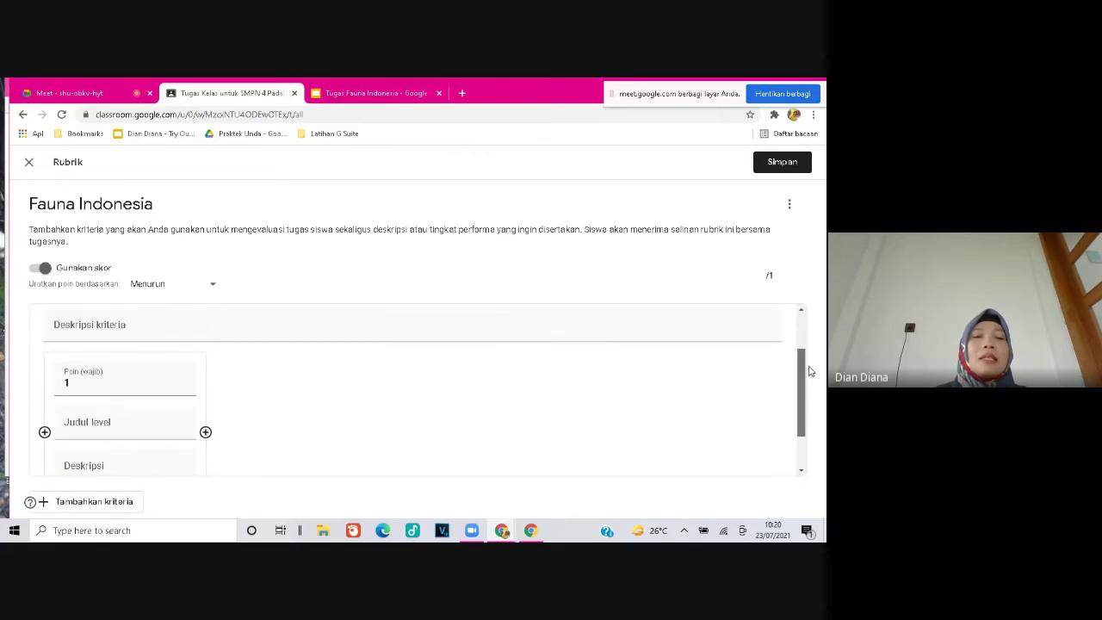
left_click(206, 433)
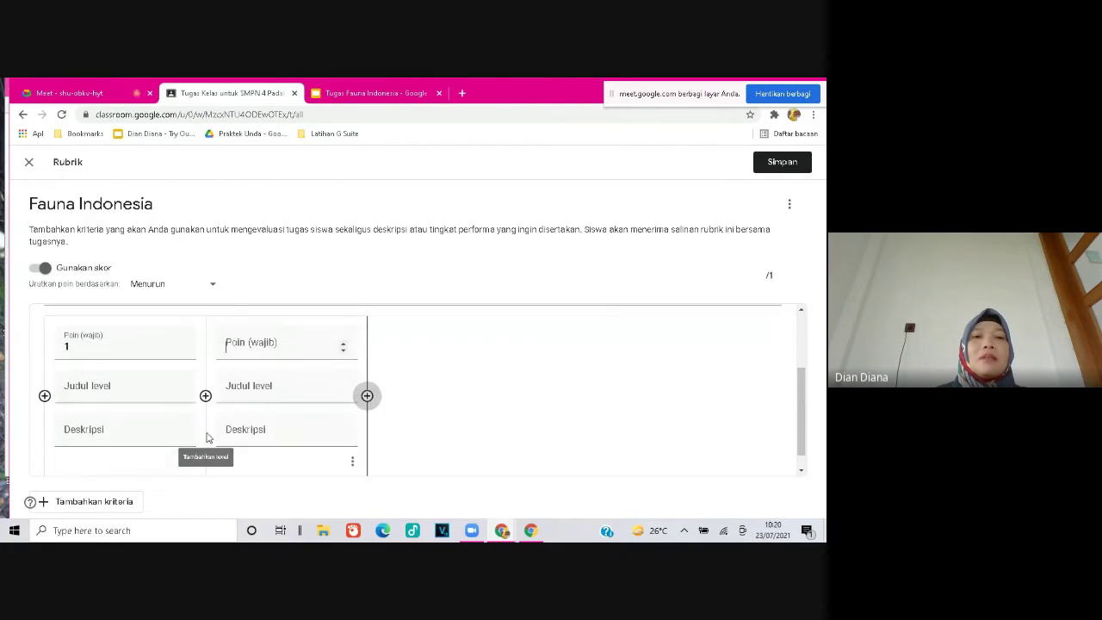
left_click(367, 396)
Set the first rubric level to 10 points with the level title "Tidak lengkap".
left_click(93, 334)
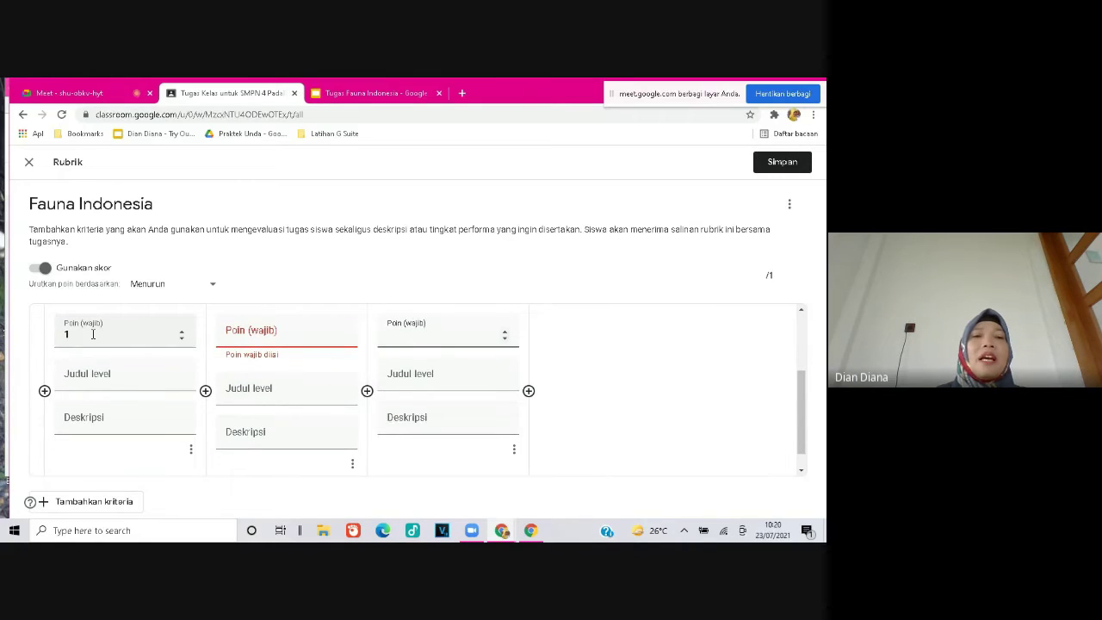
type("10")
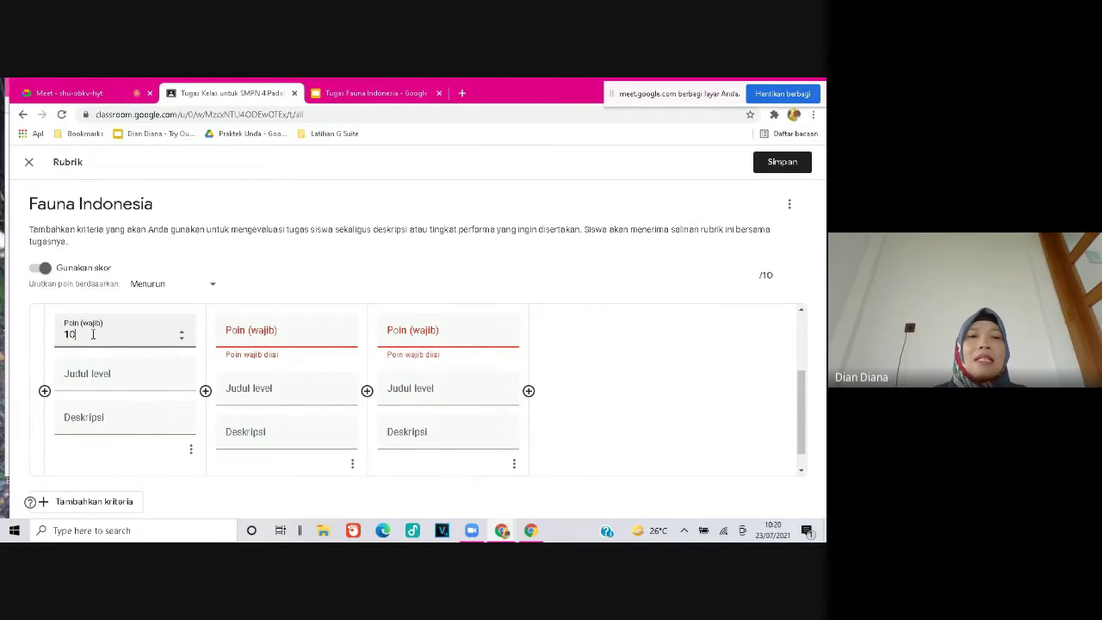
left_click(111, 384)
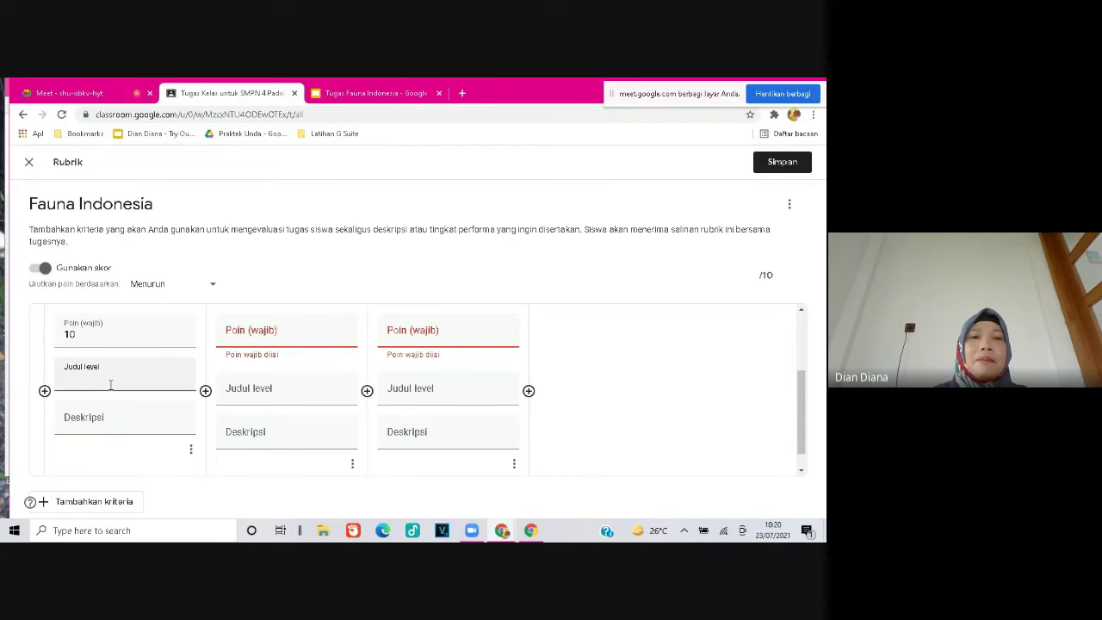
type("Tidak")
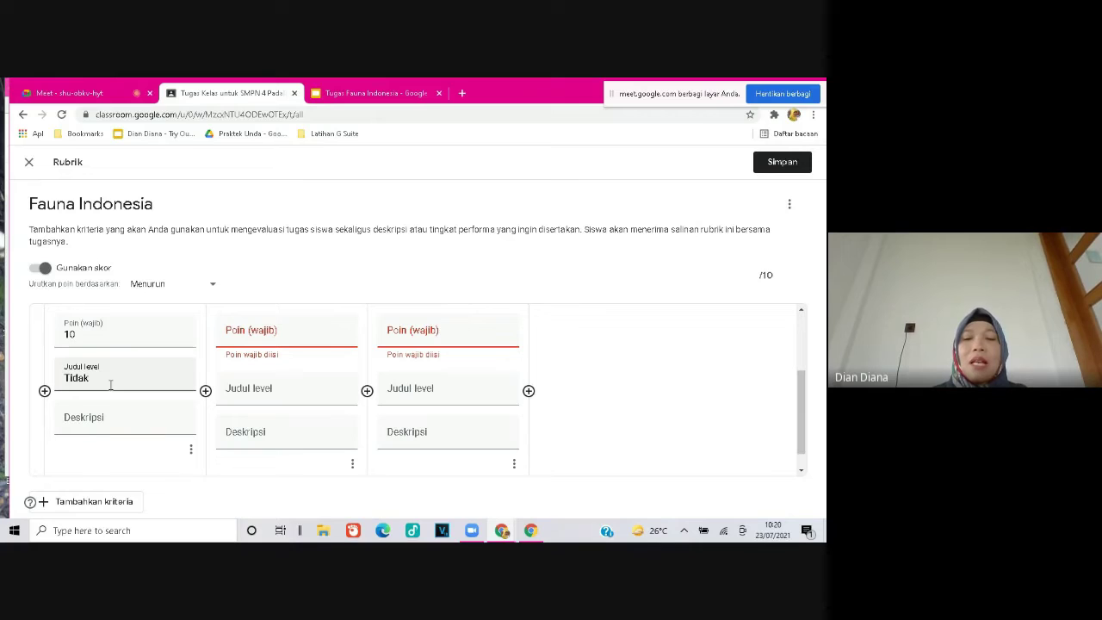
type(" lengkap")
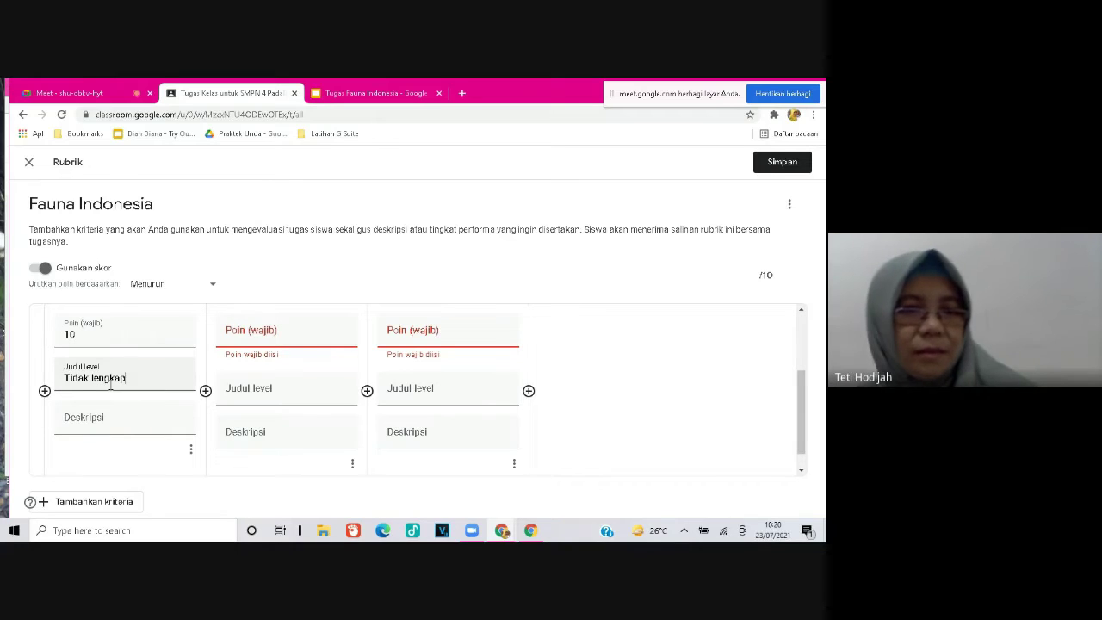
Set the second rubric level to 20 points with the level title "Lengkap".
left_click(249, 332)
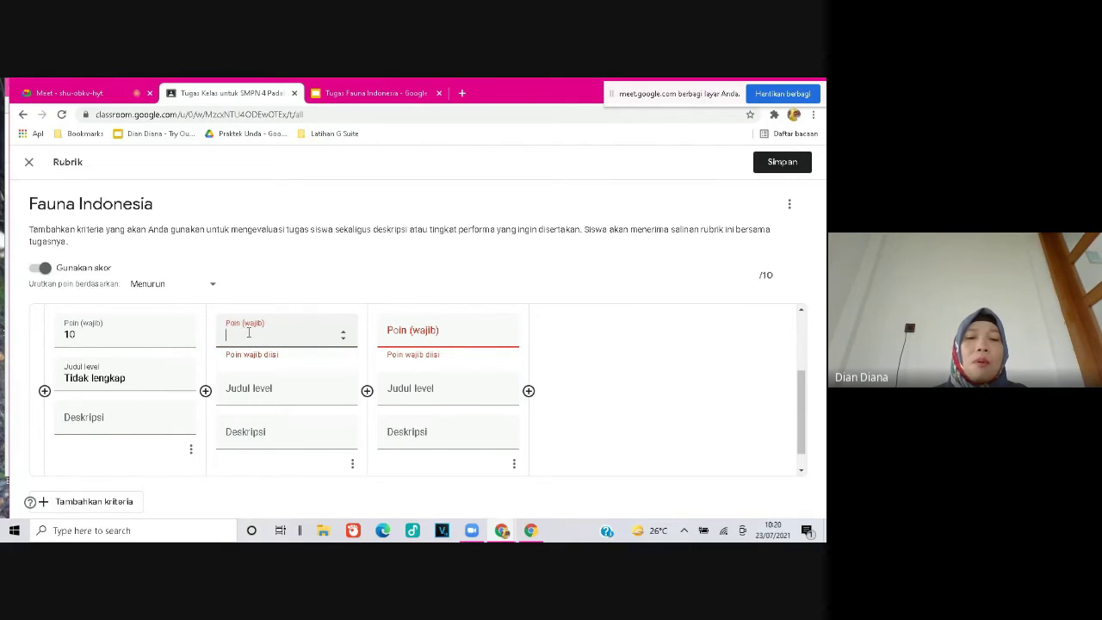
type("20")
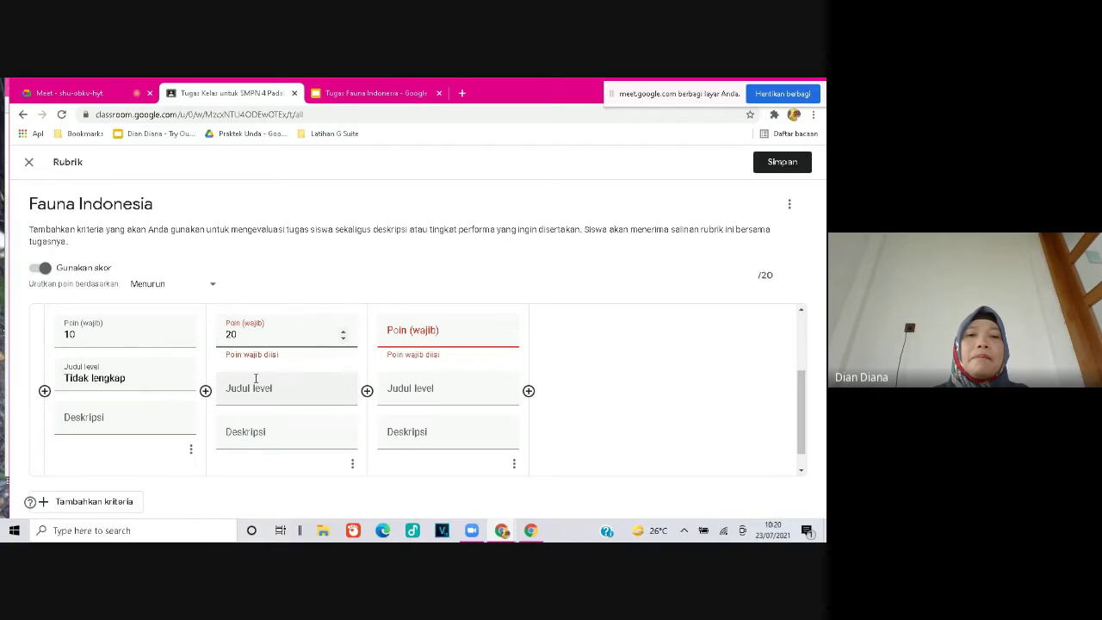
left_click(255, 388)
type("Lengkap")
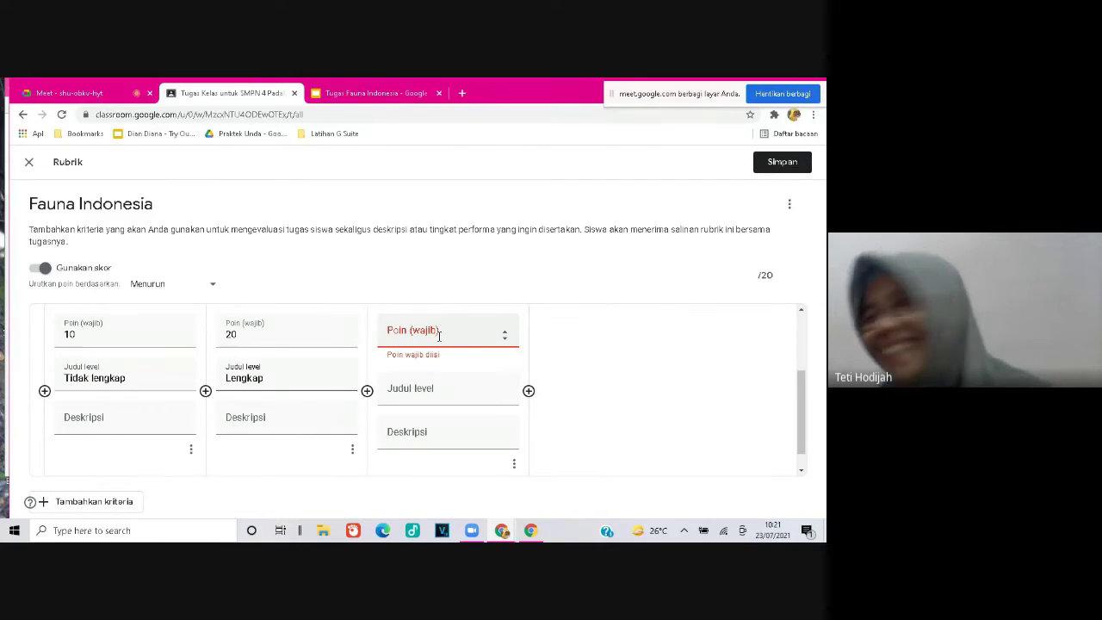
Set the third rubric level to 30 points with the level title "Sangat lengkap" and save the rubric.
left_click(425, 334)
type("30")
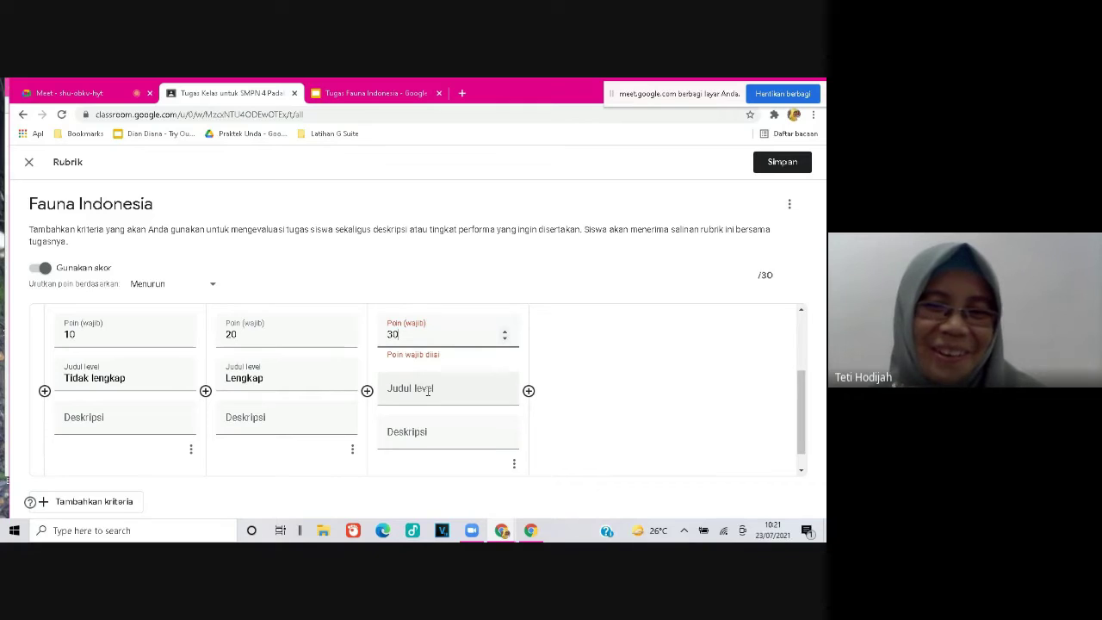
left_click(426, 388)
type("San")
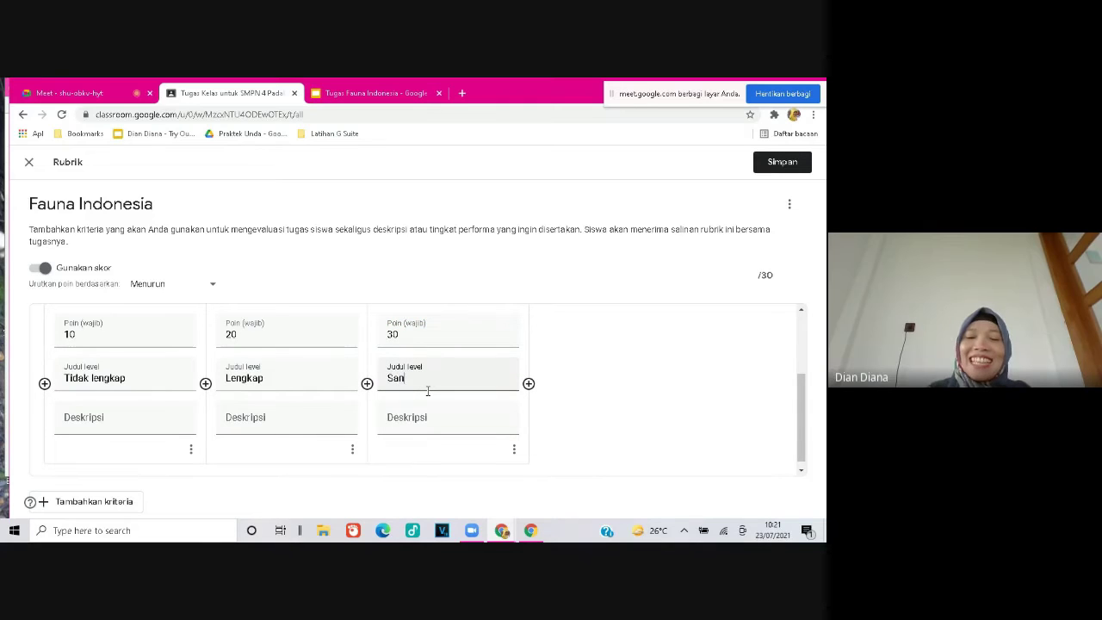
type("gat lengkap")
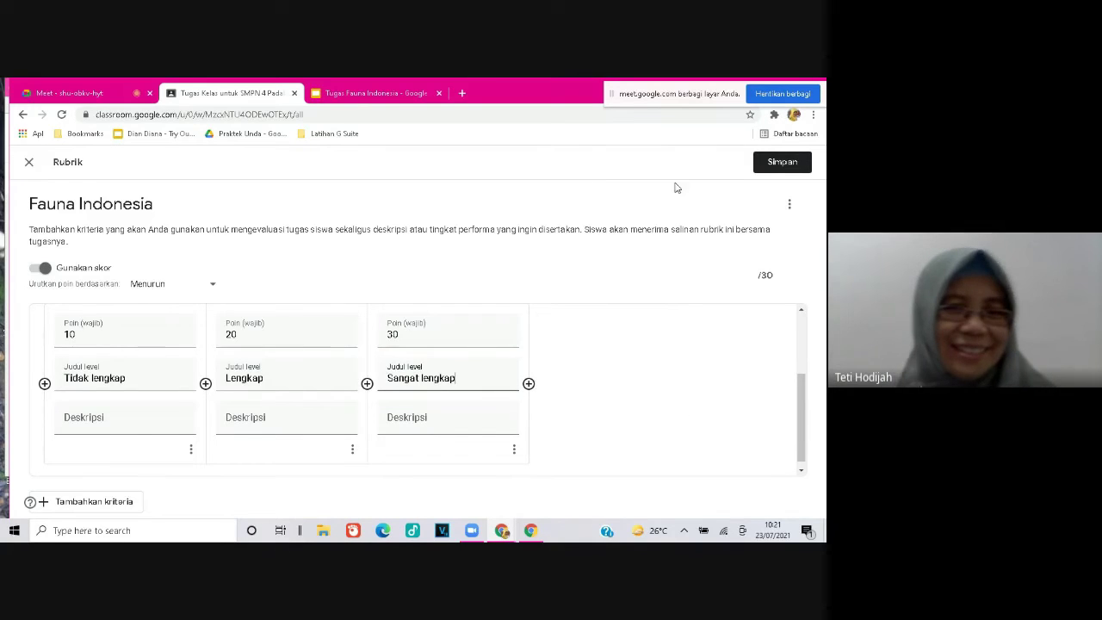
left_click(782, 163)
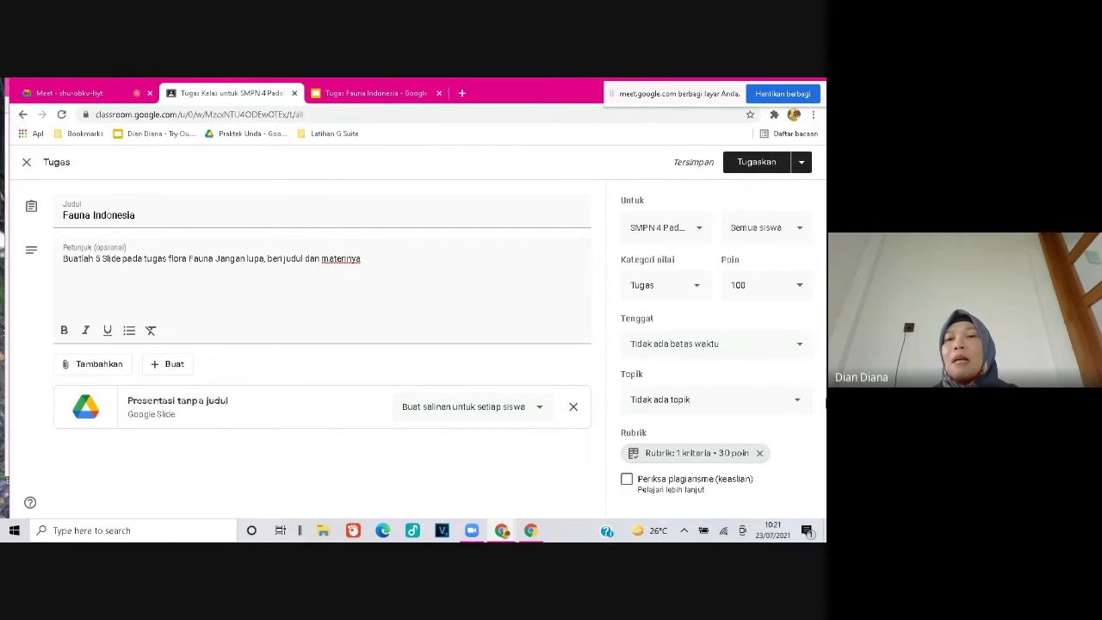
File the Fauna Indonesia assignment under the topic "Pertemuan 1. Senin,26 Juli 2021" and assign it to the class.
left_click(799, 403)
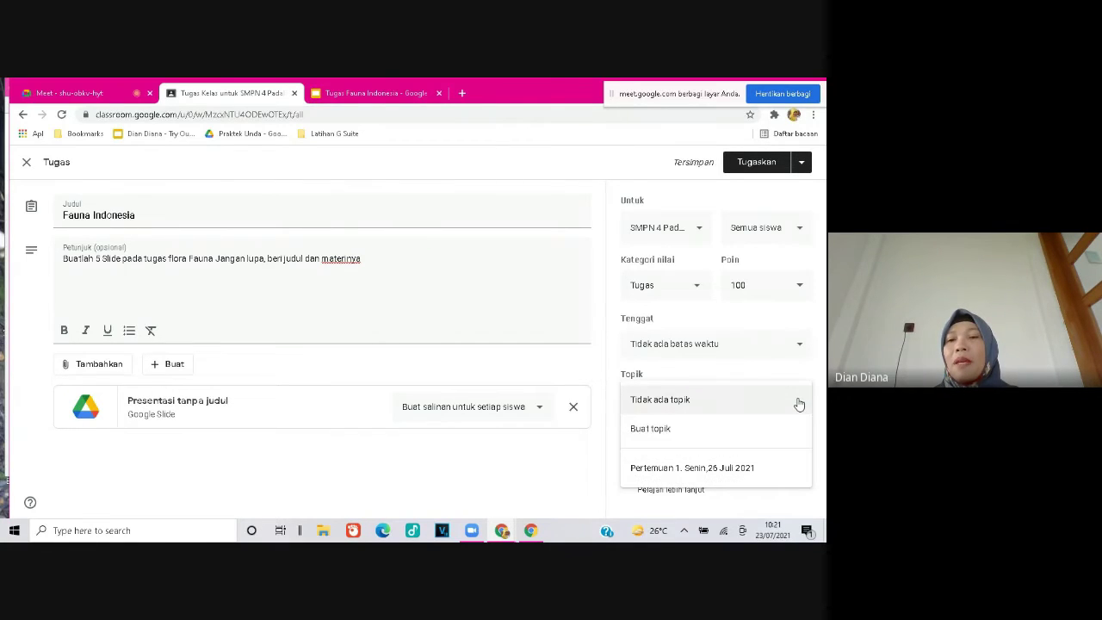
left_click(718, 472)
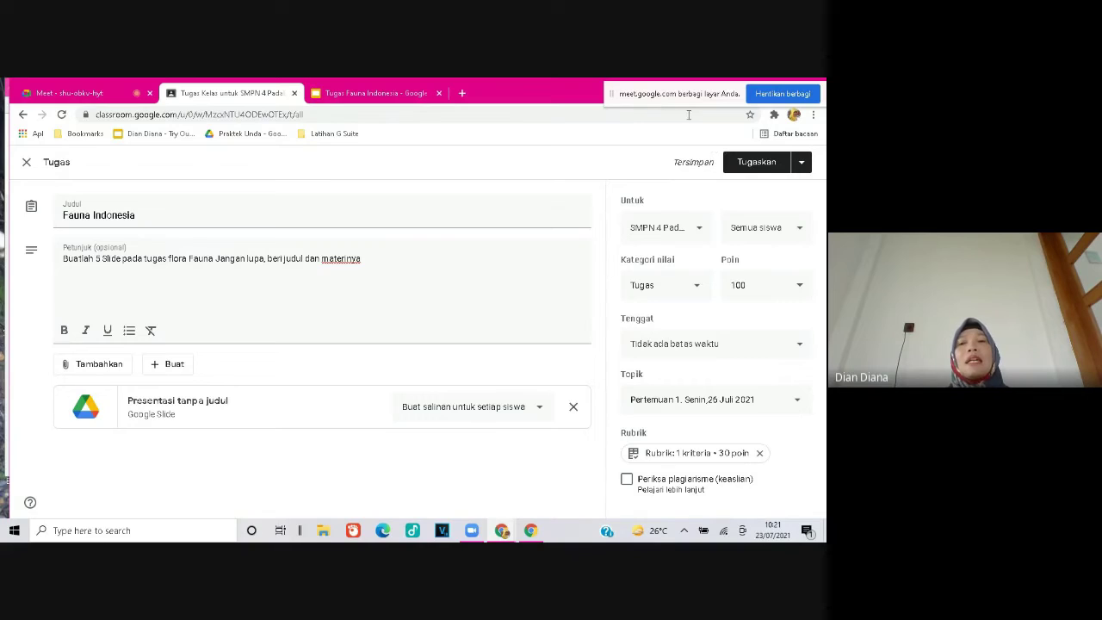
left_click(764, 165)
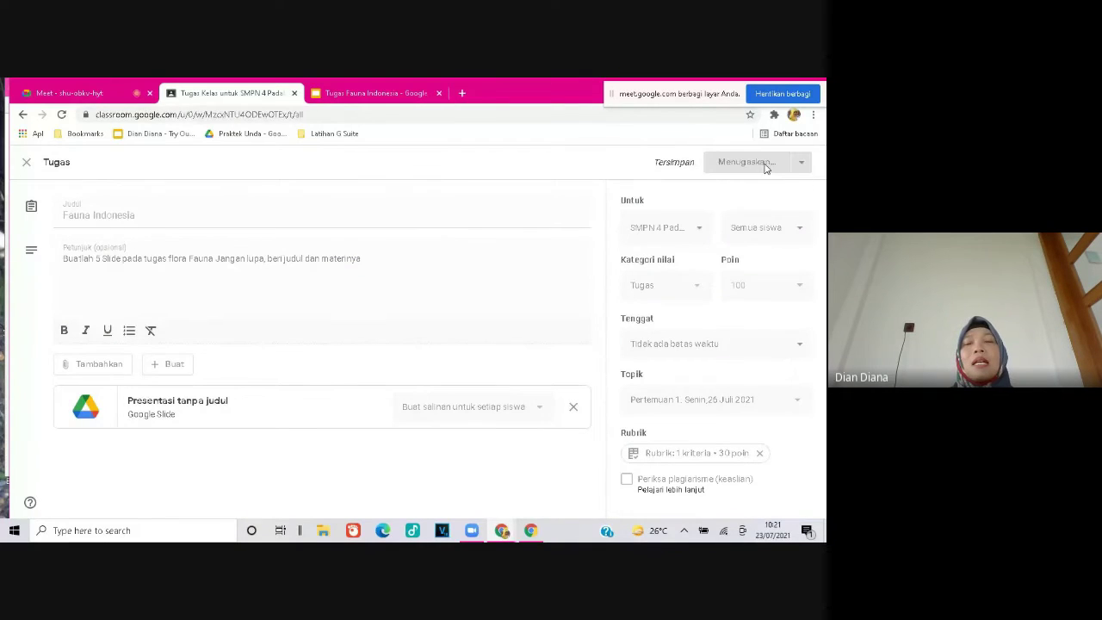
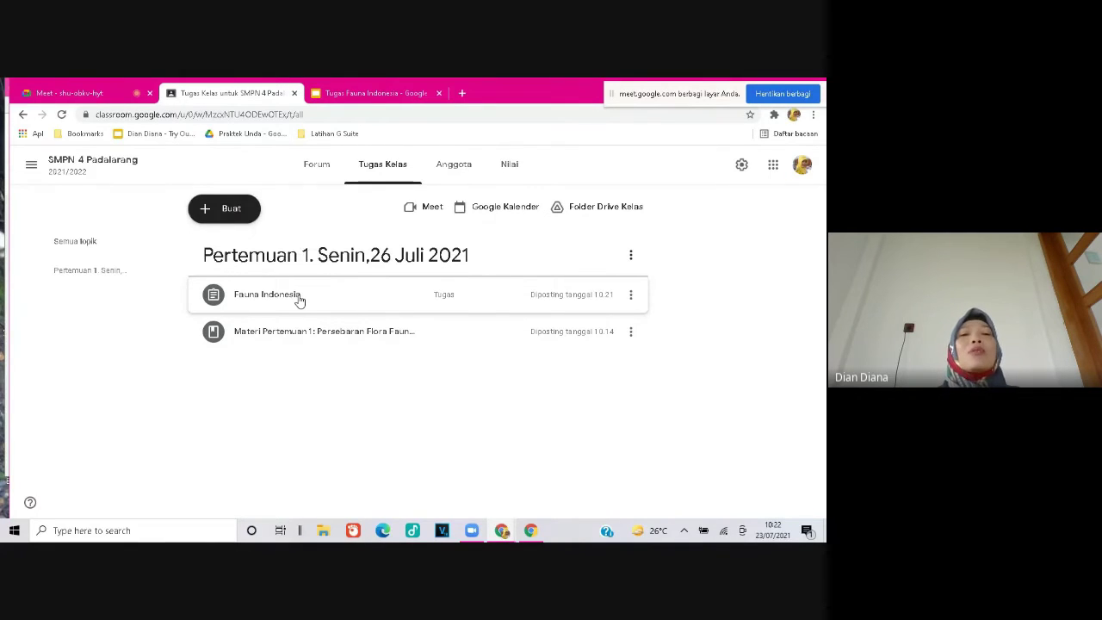
Create a new quiz assignment titled "Kuis 1 Fauna Indonesia".
left_click(235, 215)
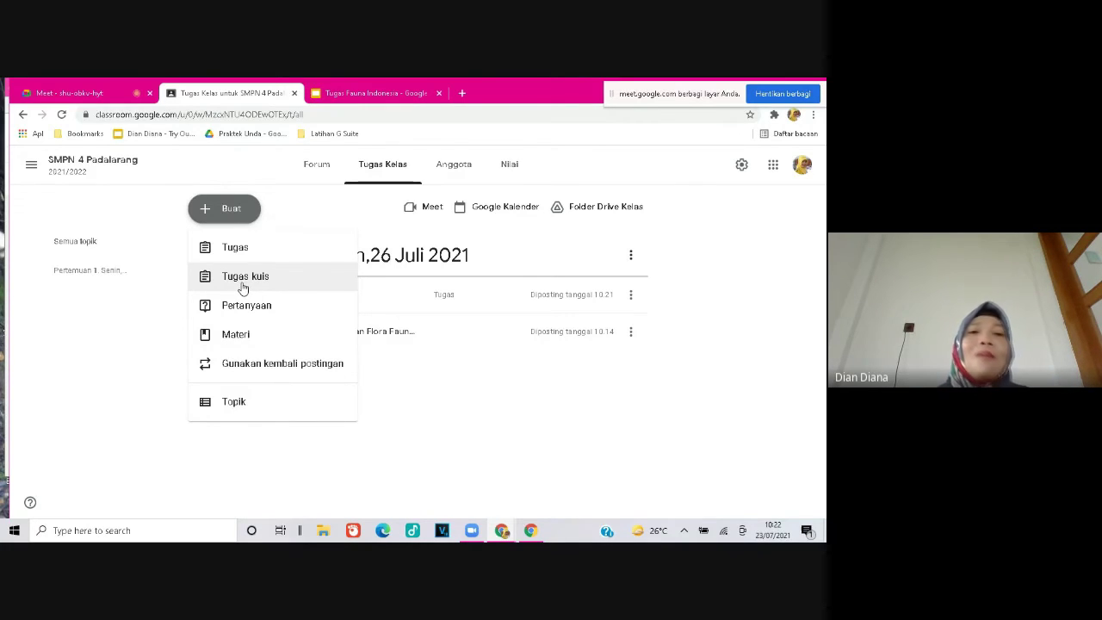
left_click(243, 277)
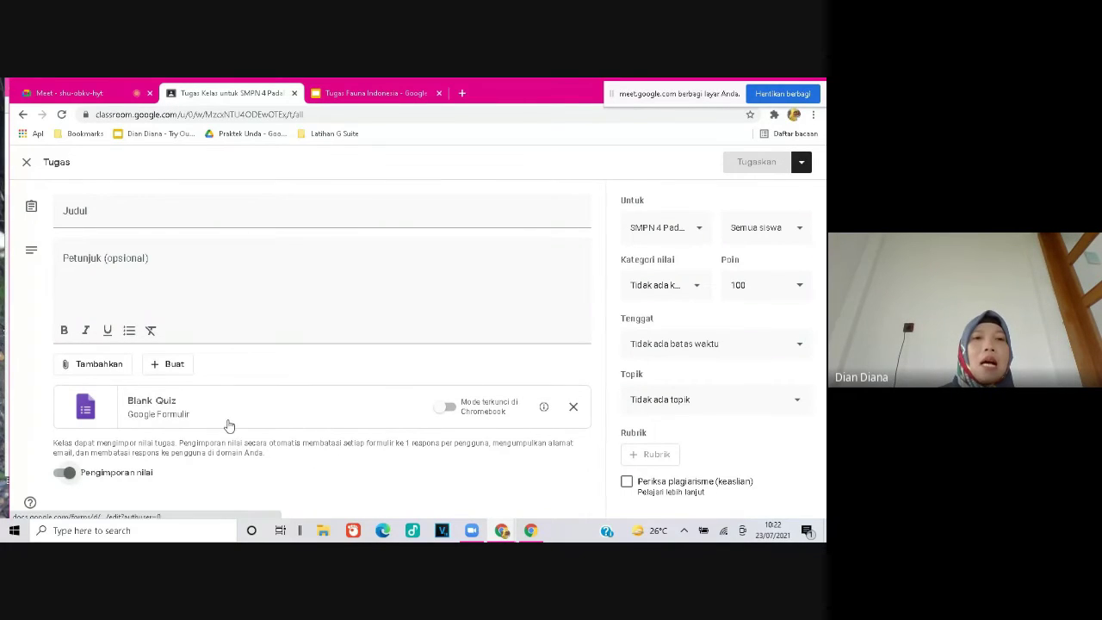
left_click(106, 221)
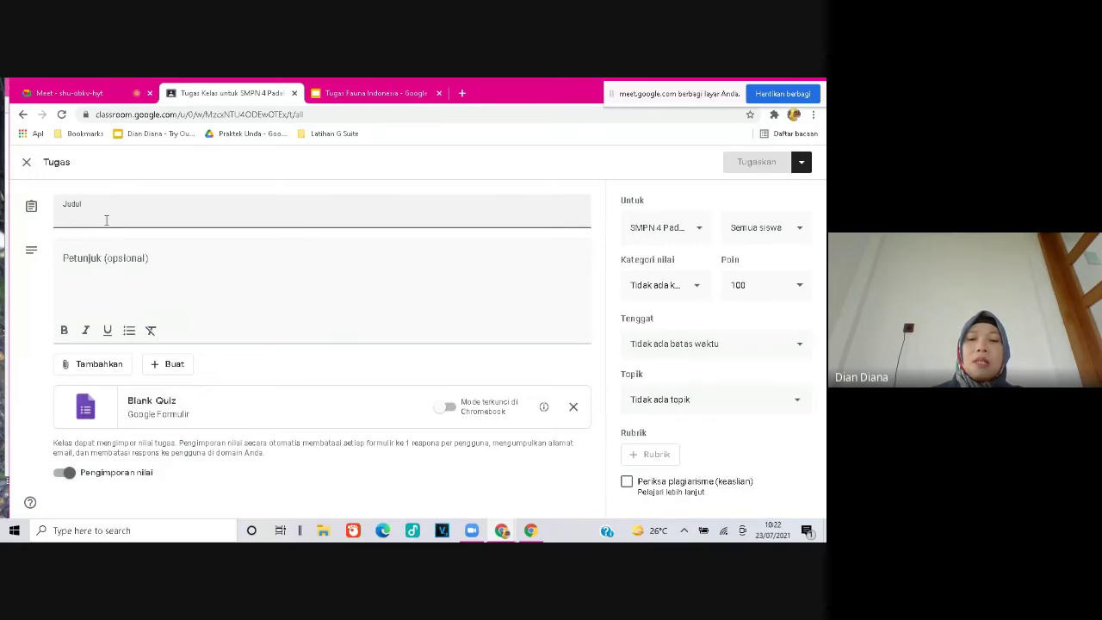
type("Kuis 1")
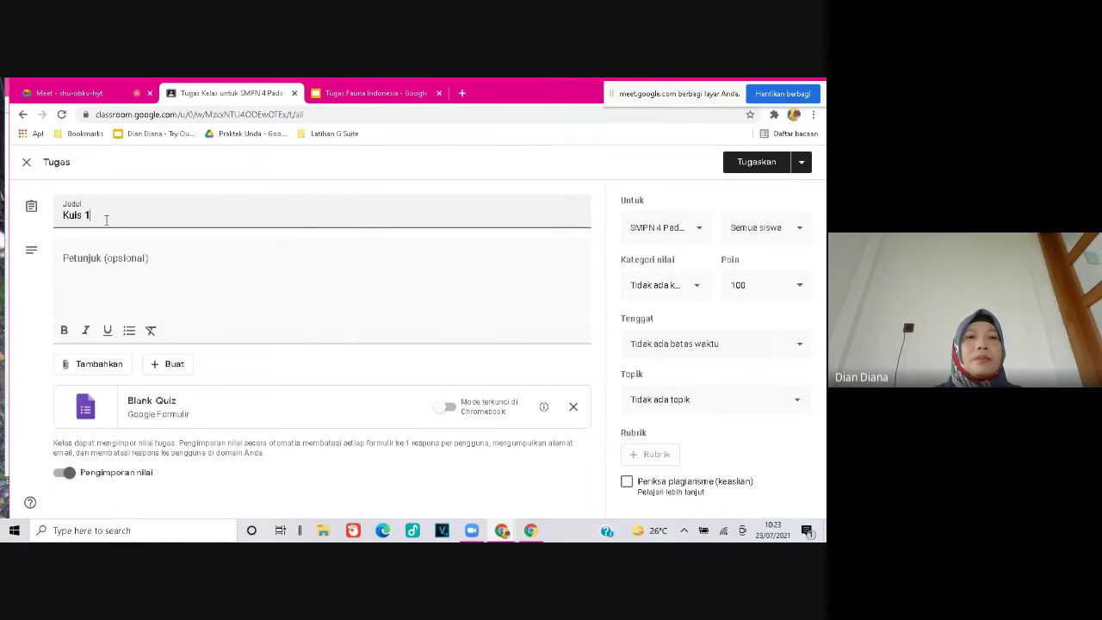
type(" Flo")
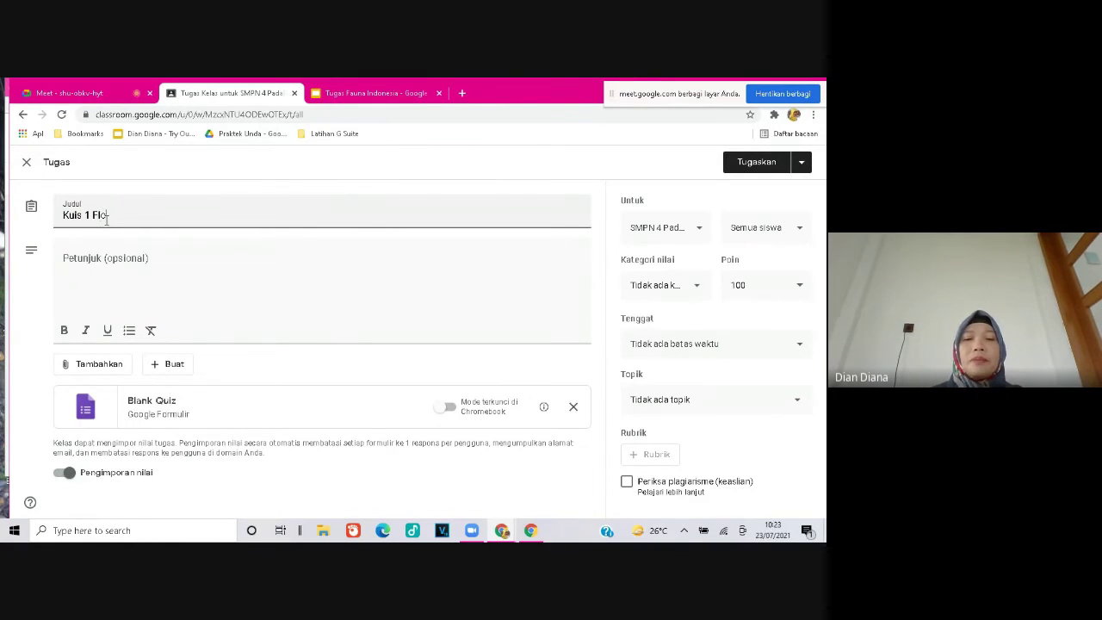
key("BackSpace")
key("BackSpace")
type("auna Indonesia")
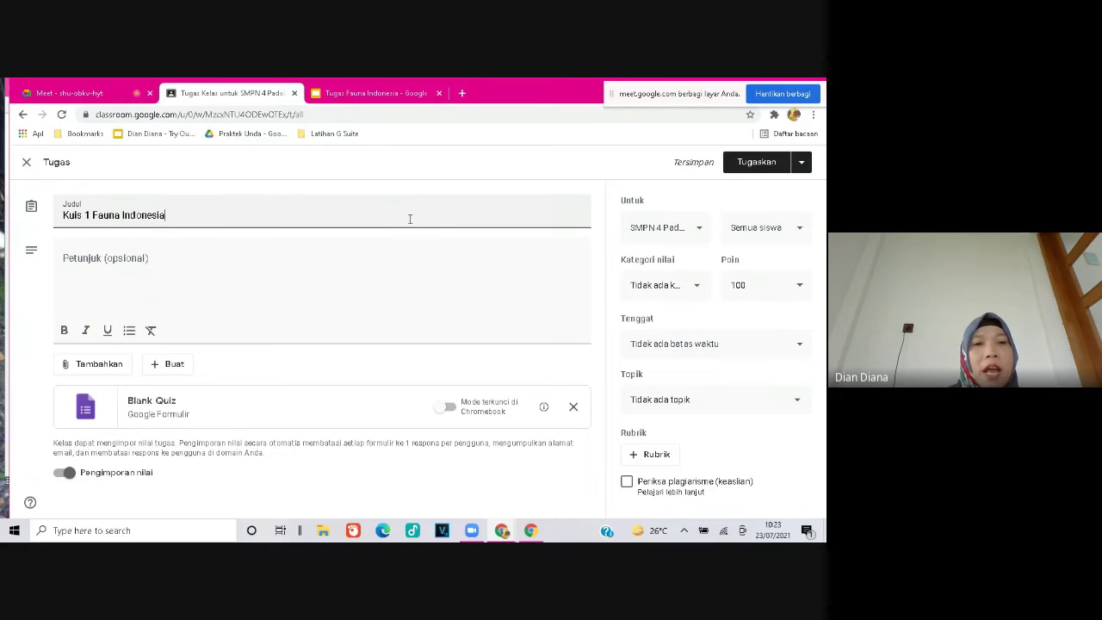
Browse My Drive, the shared drives and the starred files as attachment sources for the quiz, and leave without attaching anything.
left_click(109, 370)
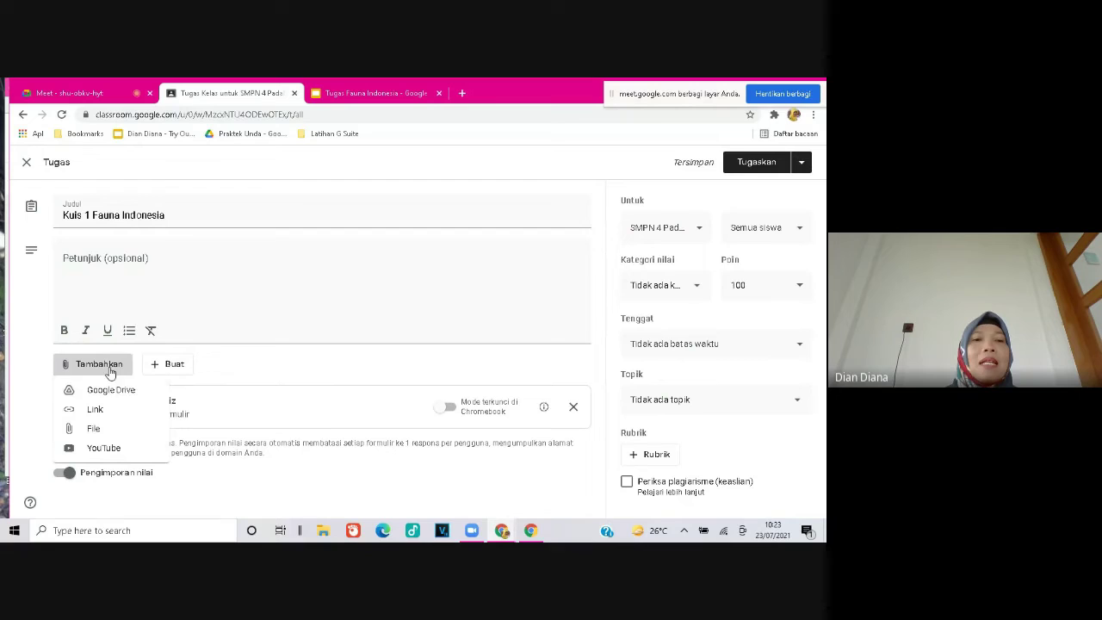
left_click(110, 393)
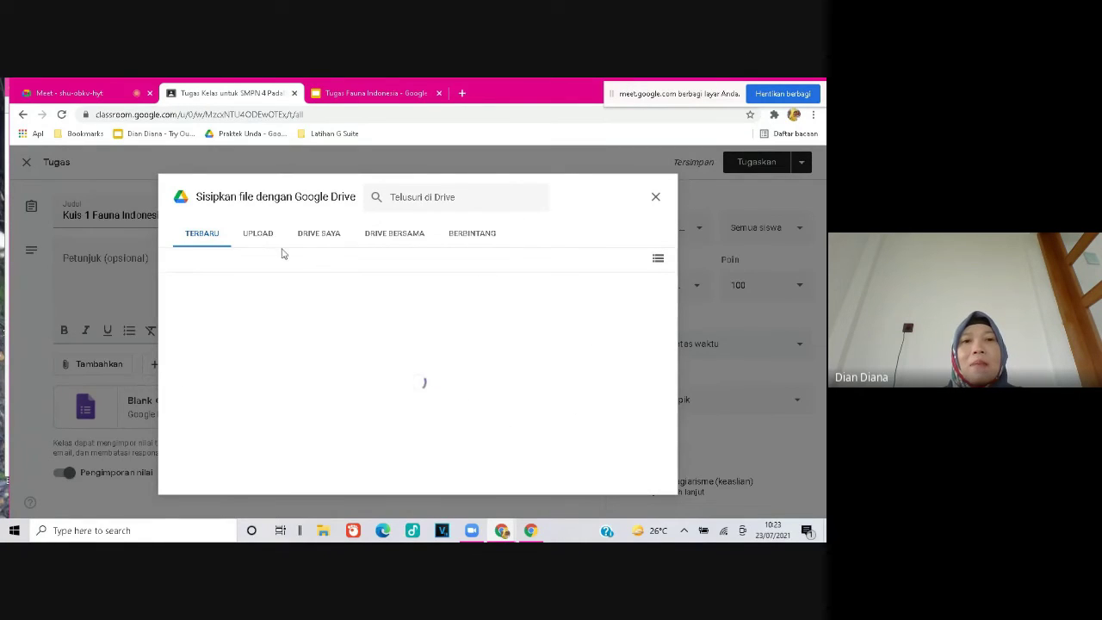
left_click(317, 239)
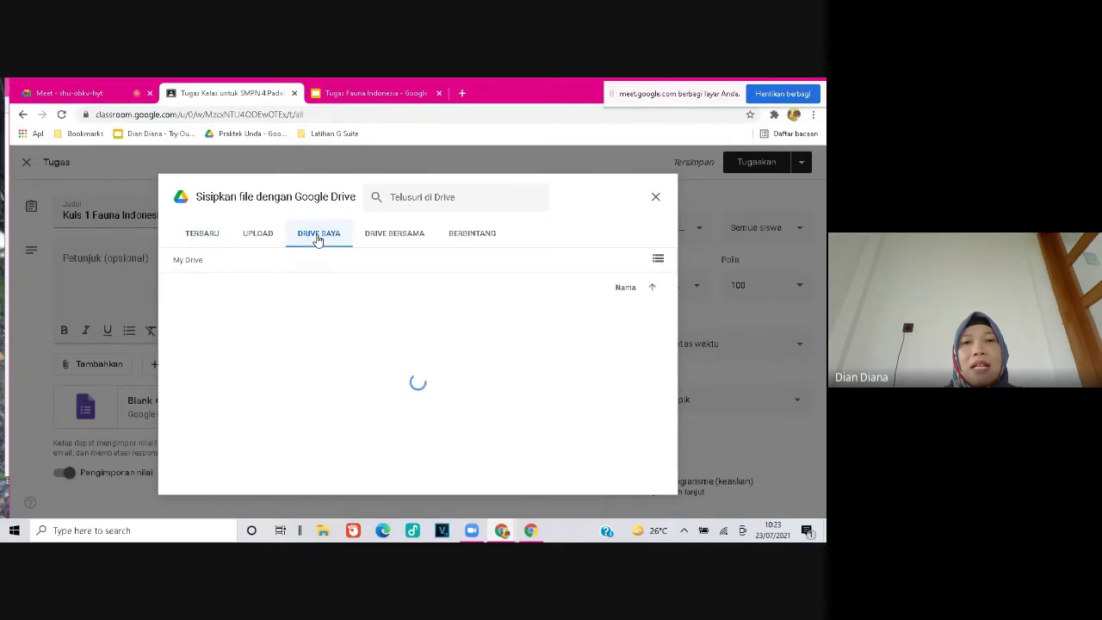
left_click(394, 238)
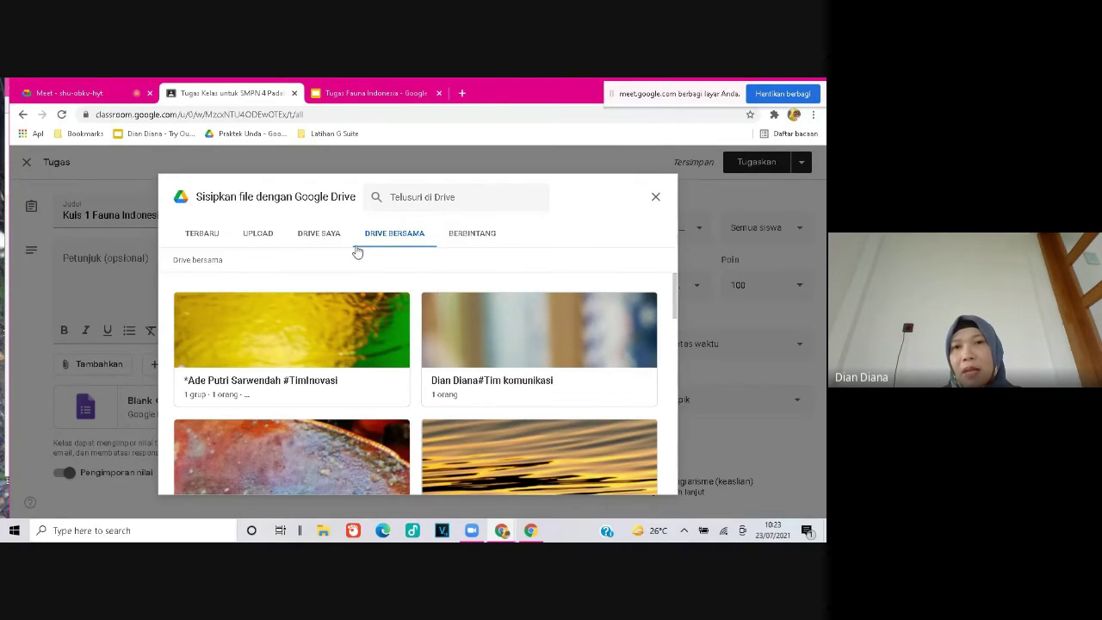
left_click(472, 234)
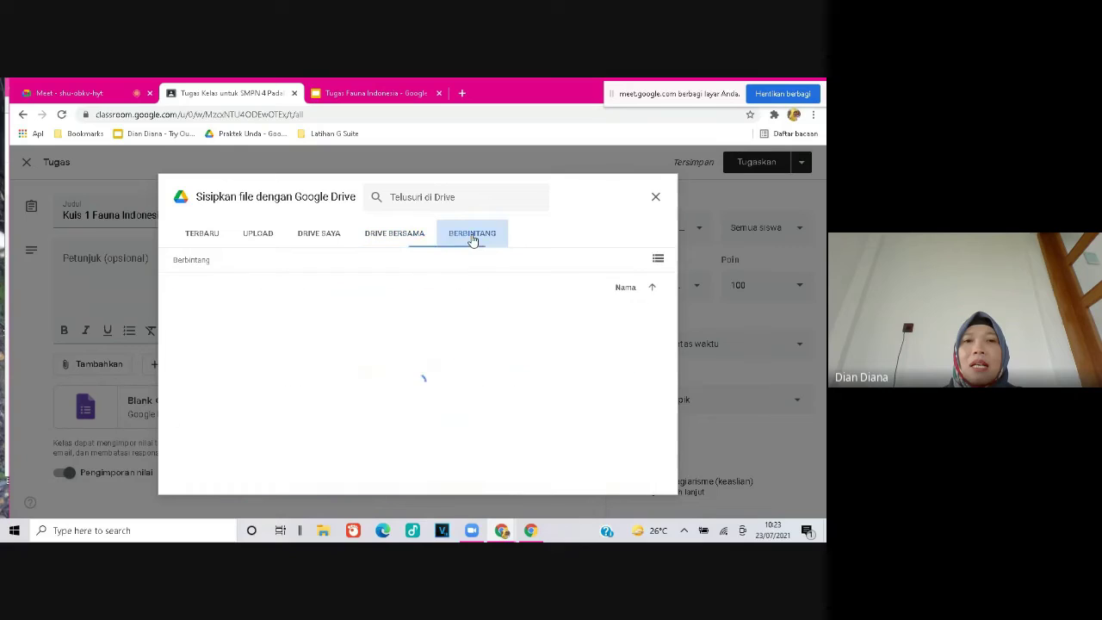
left_click(319, 239)
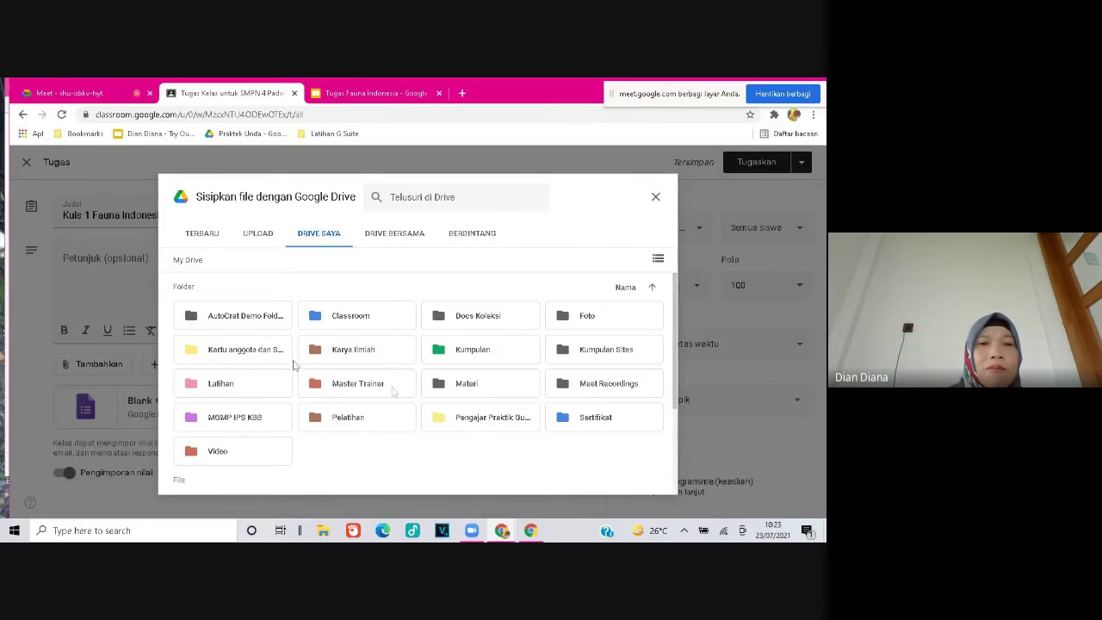
left_click(656, 198)
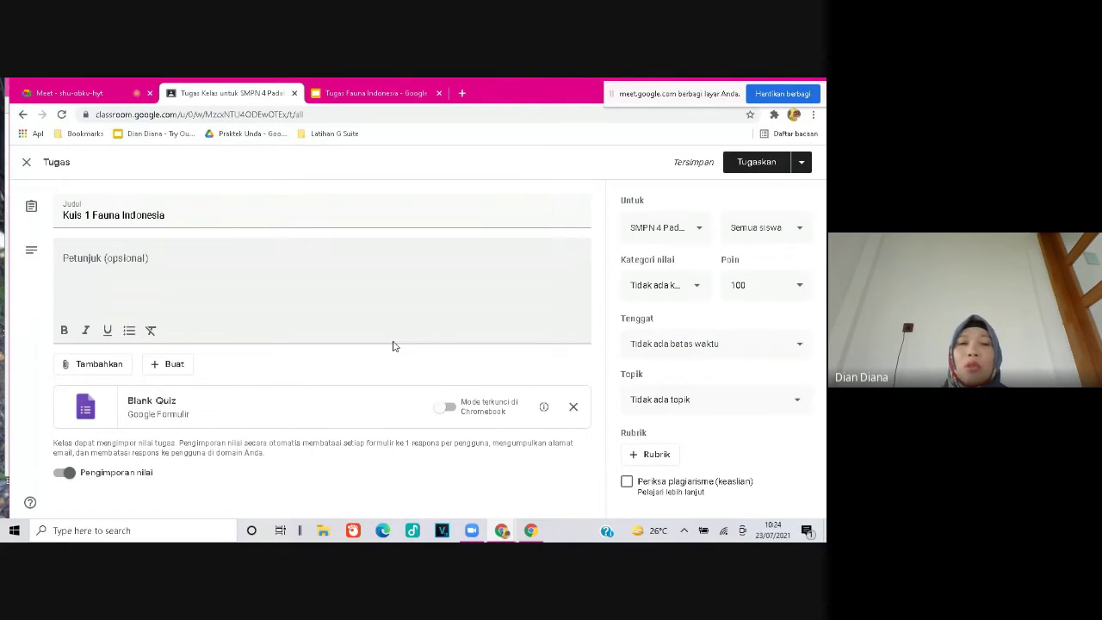
Switch grade importing off and back on, and locked mode on Chromebook on and back off, closing the Tugas Fauna Indonesia presentation in between.
left_click(68, 473)
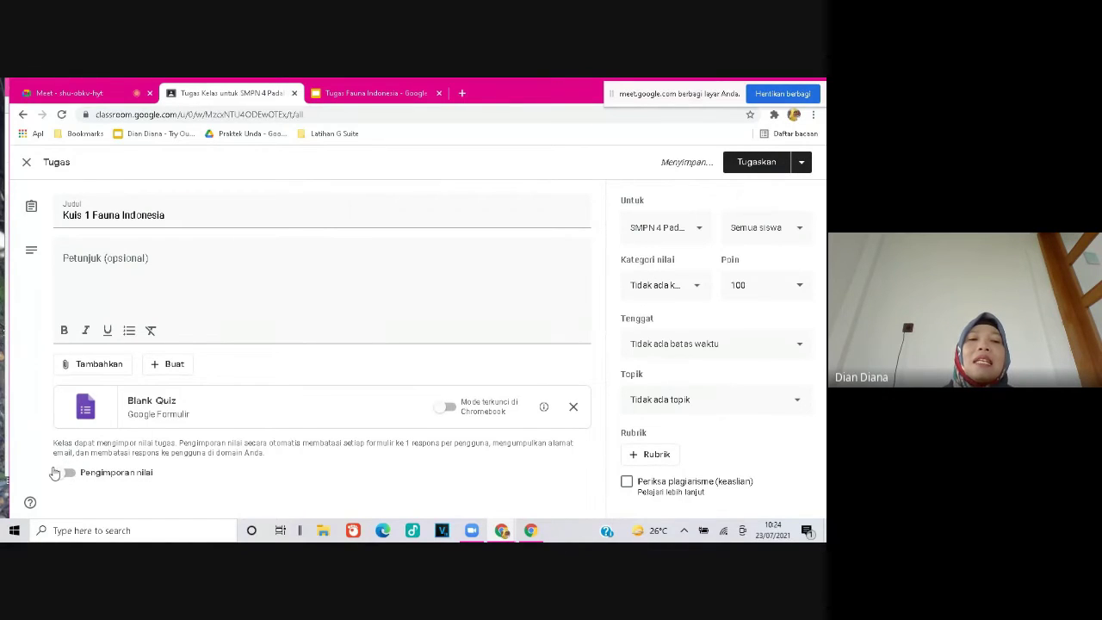
left_click(68, 473)
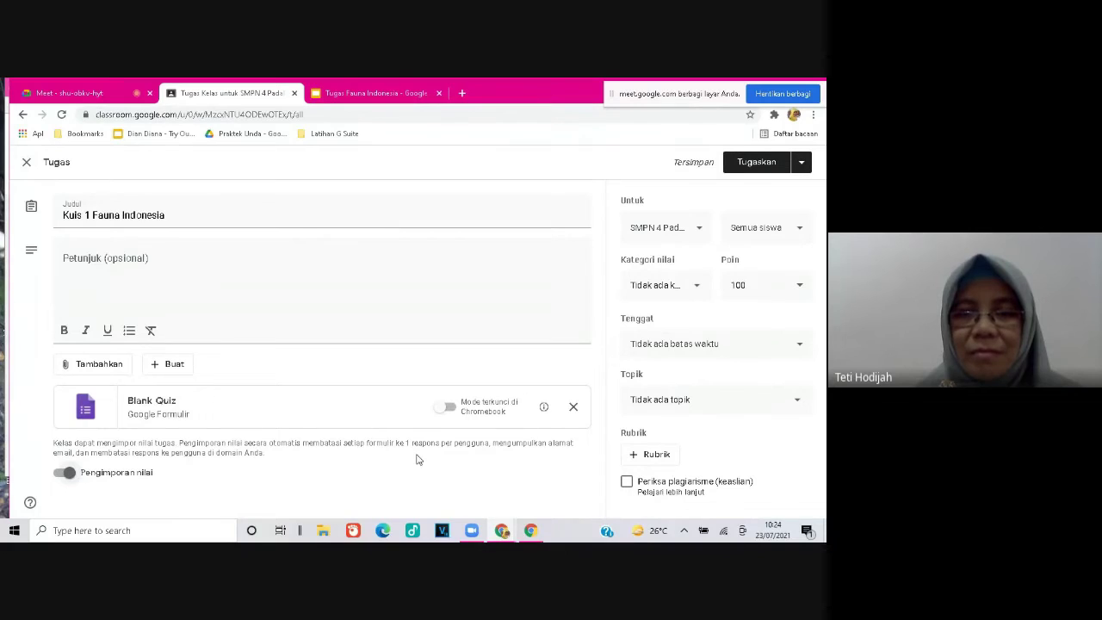
left_click(449, 411)
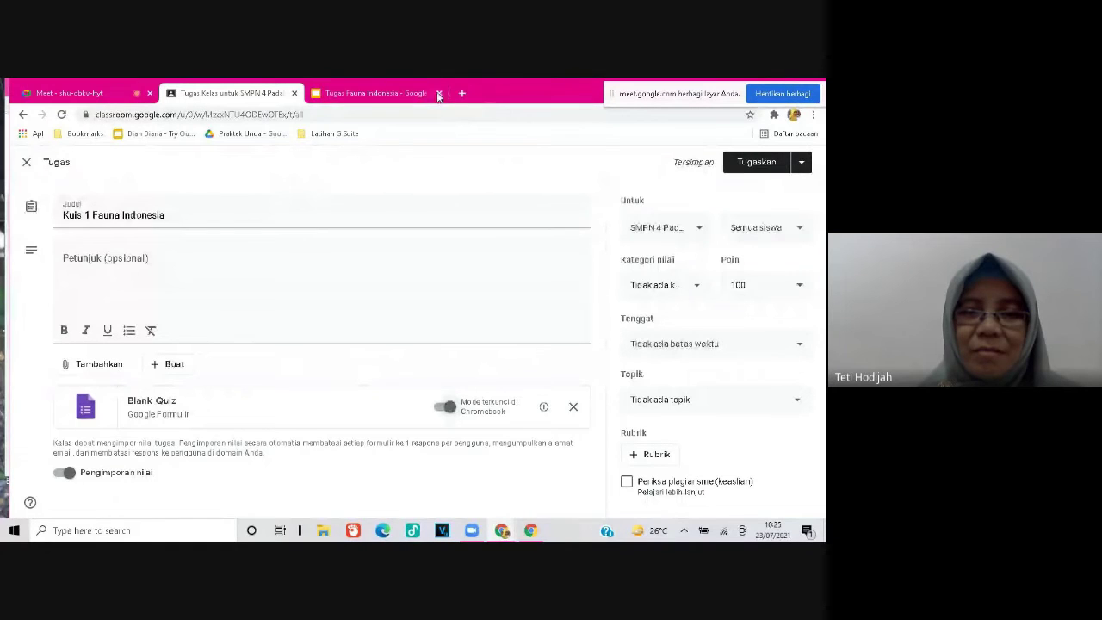
left_click(438, 93)
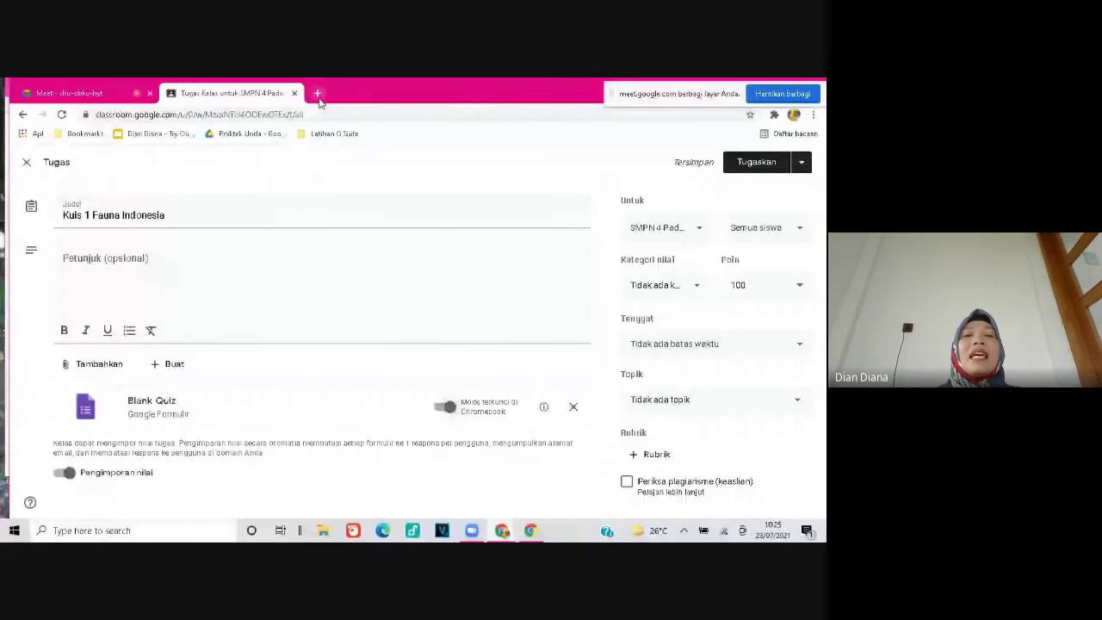
left_click(448, 410)
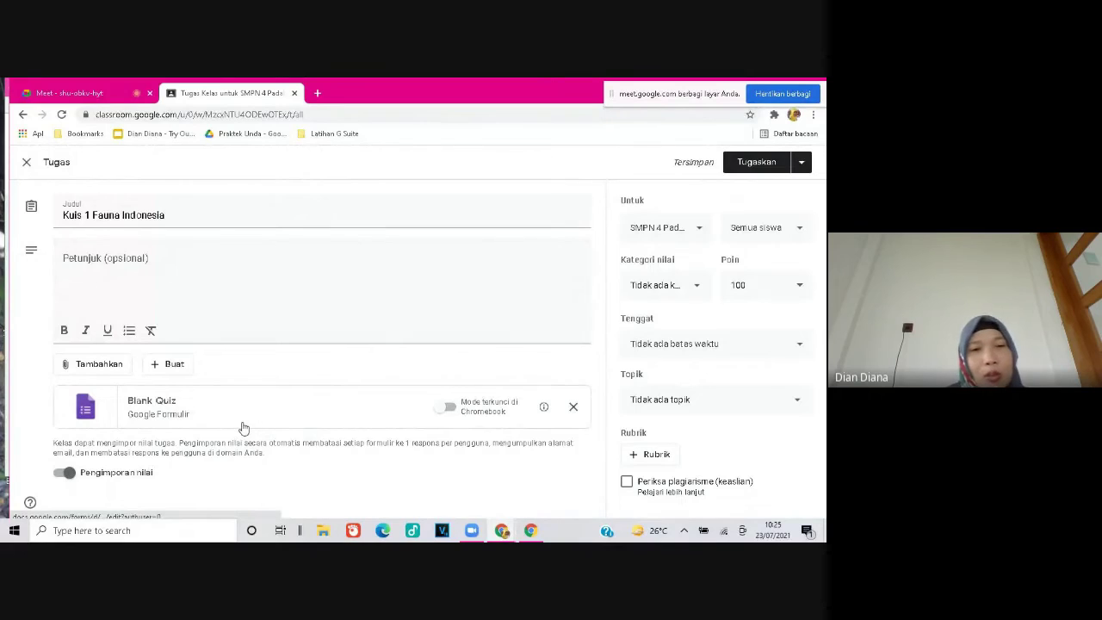
Remove the Blank Quiz form from the quiz assignment and close the assignment, leaving it as a draft.
left_click(573, 408)
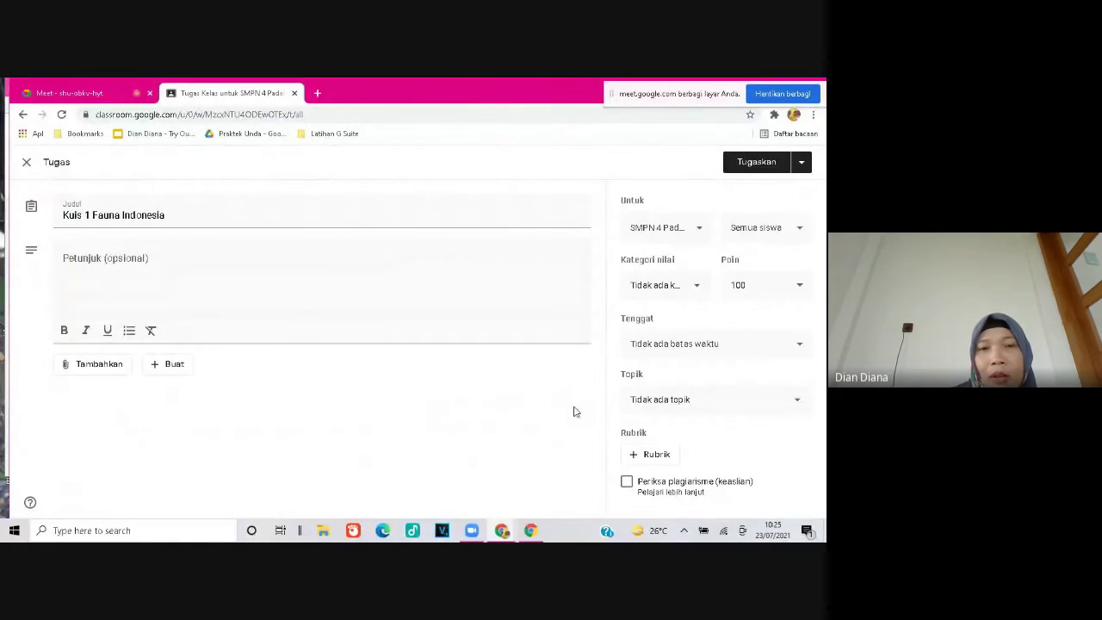
left_click(173, 367)
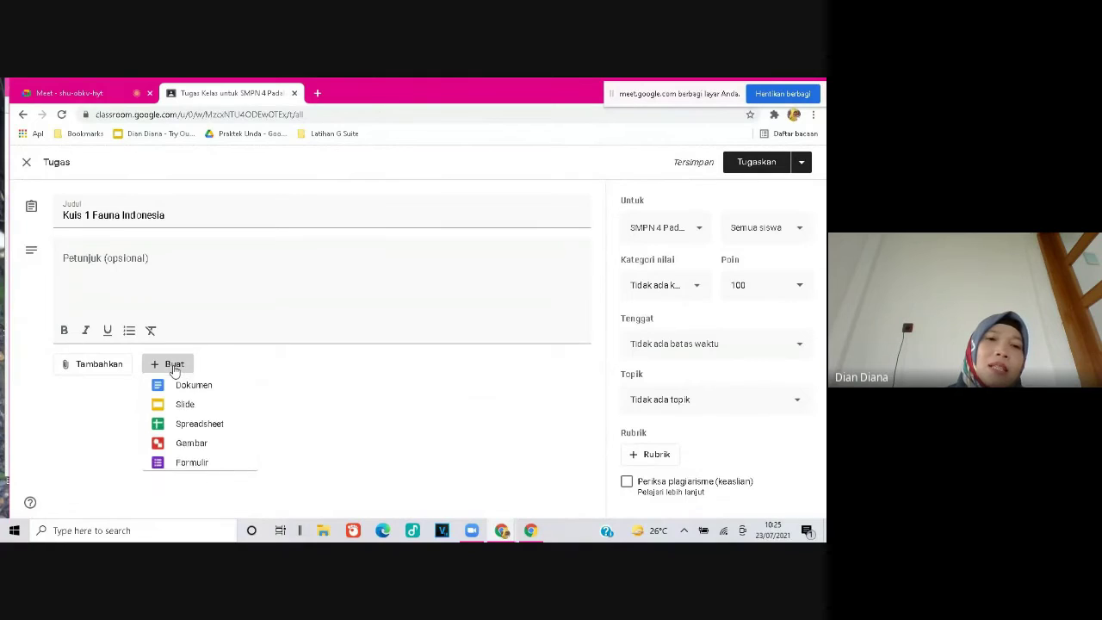
left_click(387, 428)
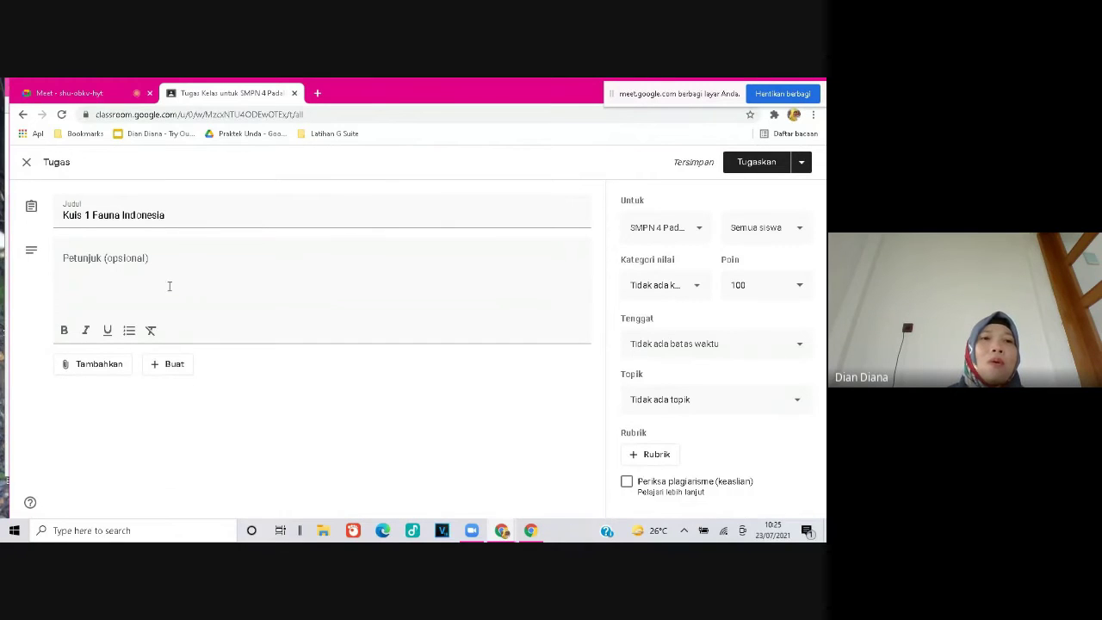
left_click(25, 163)
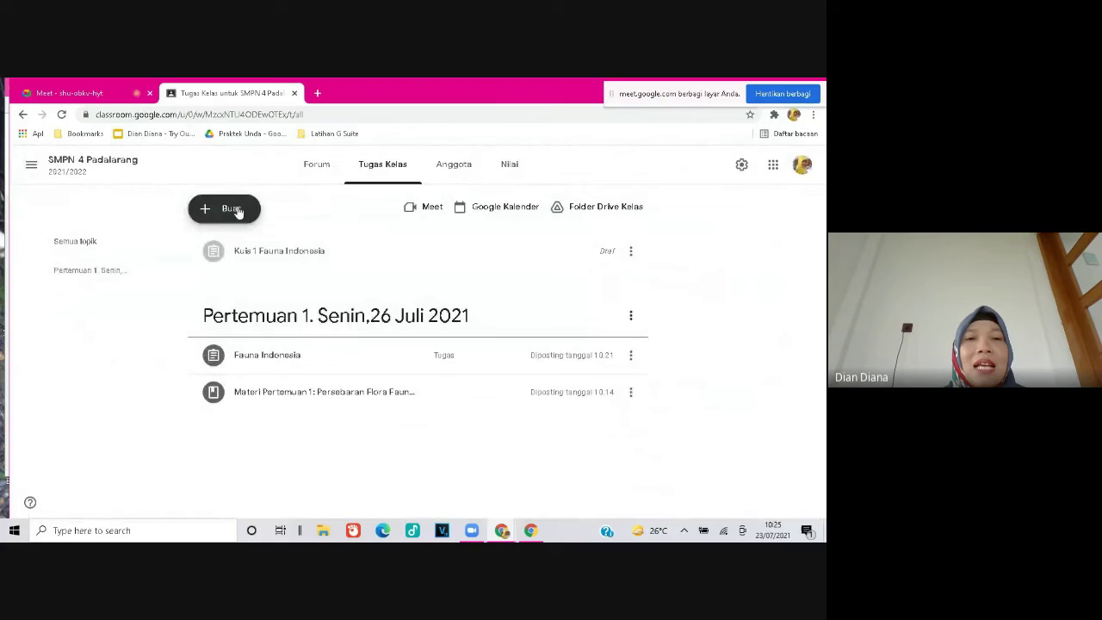
Create another quiz assignment and open its attached Blank Quiz form for editing.
left_click(236, 208)
left_click(258, 291)
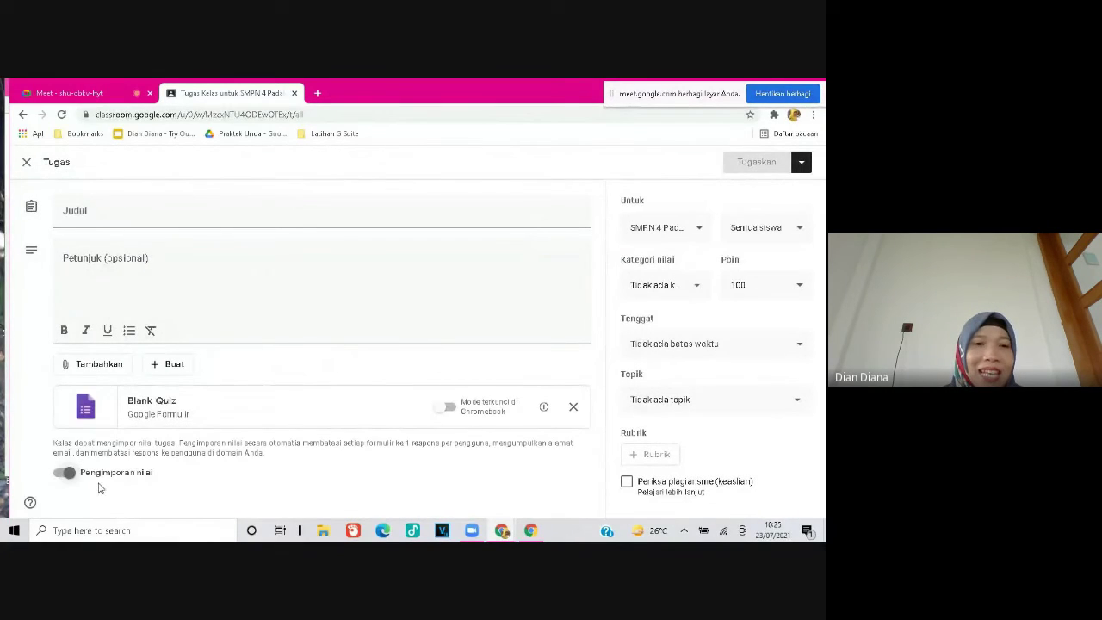
left_click(398, 411)
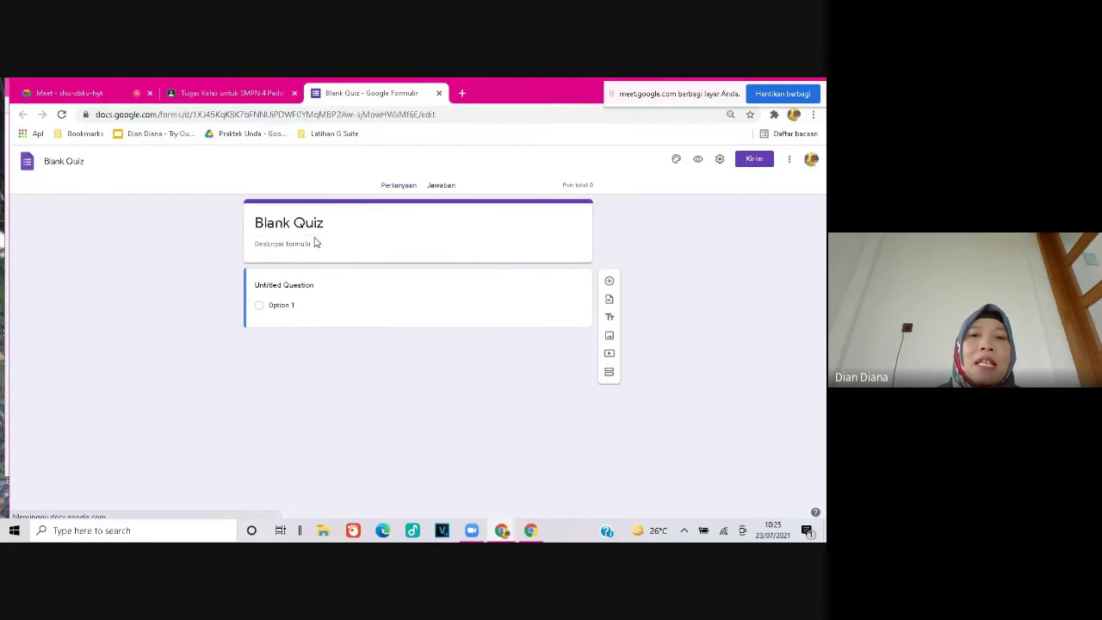
Title the quiz form "Kuis 1 Fauna Indonesia" and copy that title.
left_click(315, 228)
type("Kuis 1")
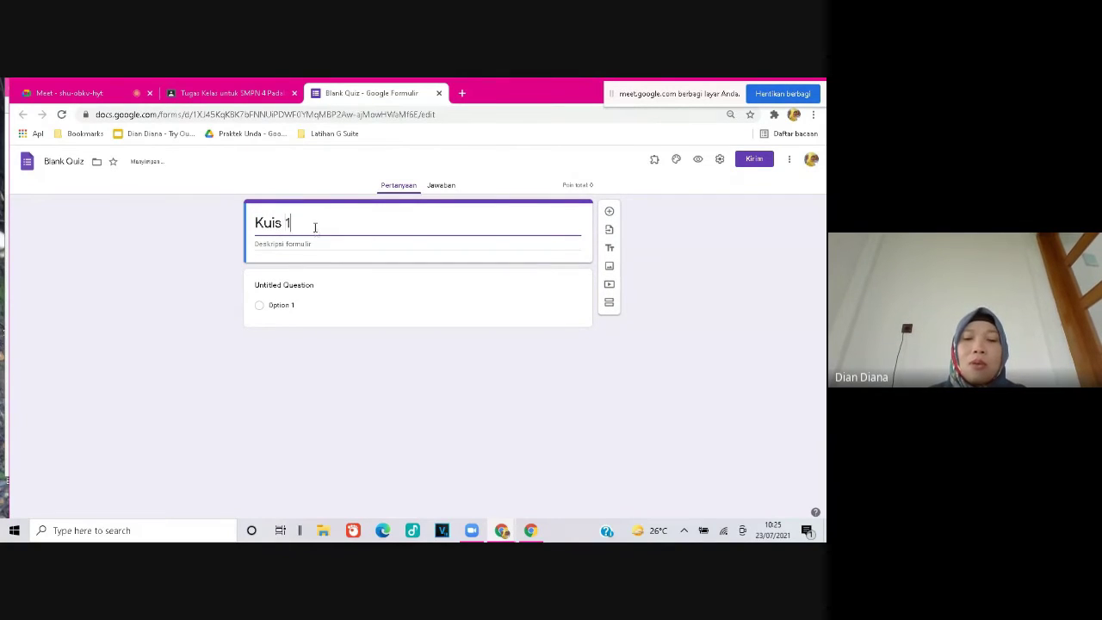
type(" Fayna Indonesia")
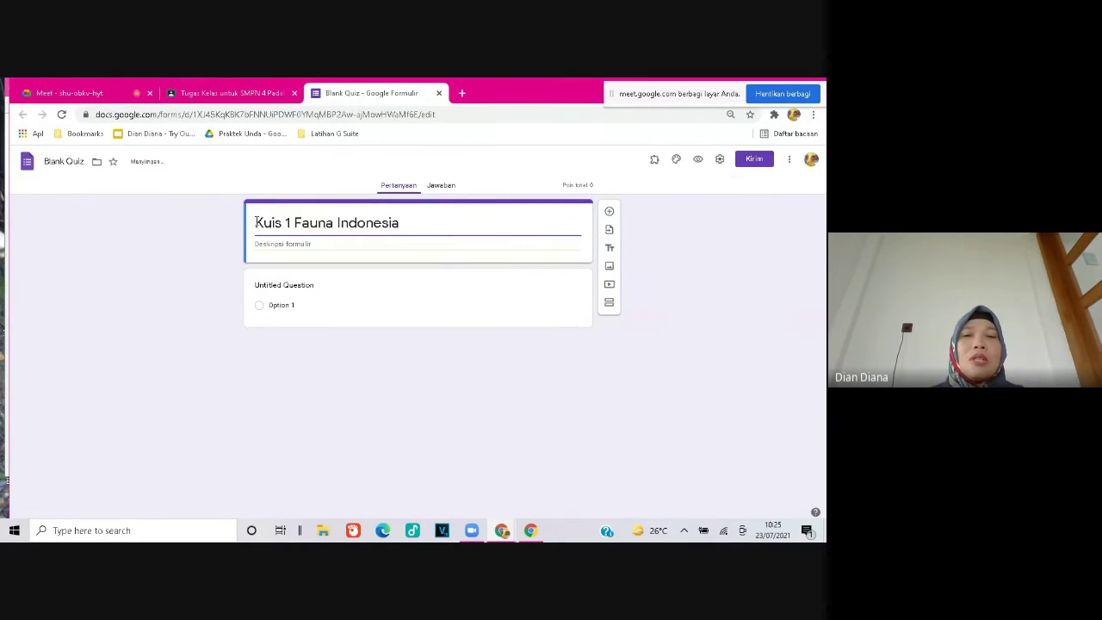
left_click_drag(256, 222, 428, 227)
key("ctrl+c")
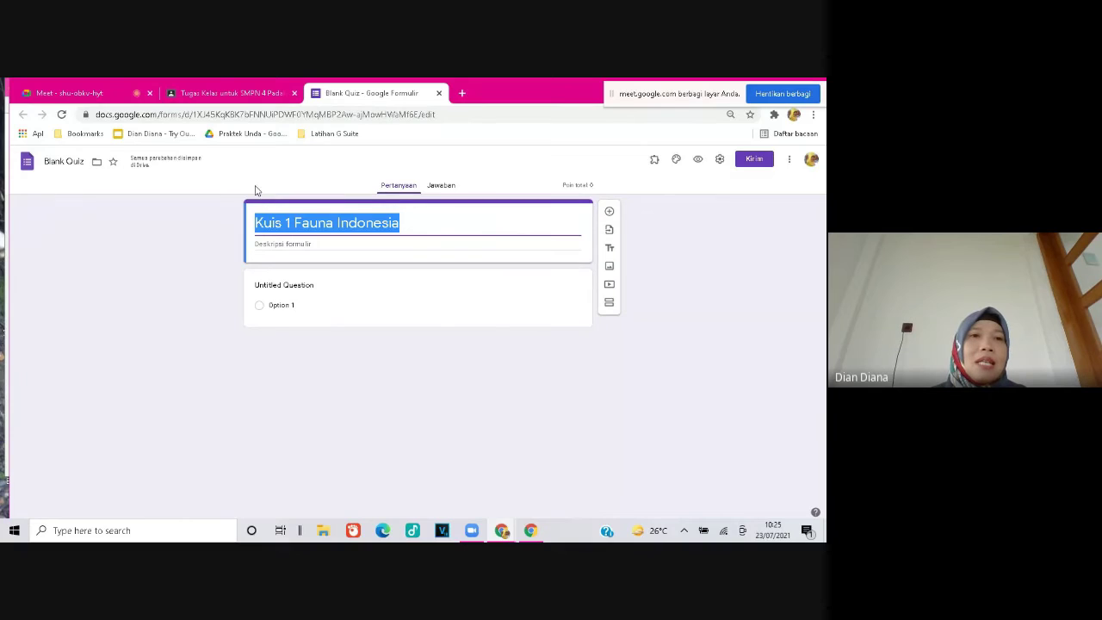
Rename the form file from Blank Quiz to "Kuis 1 Fauna Indonesia" using the copied title.
left_click(52, 165)
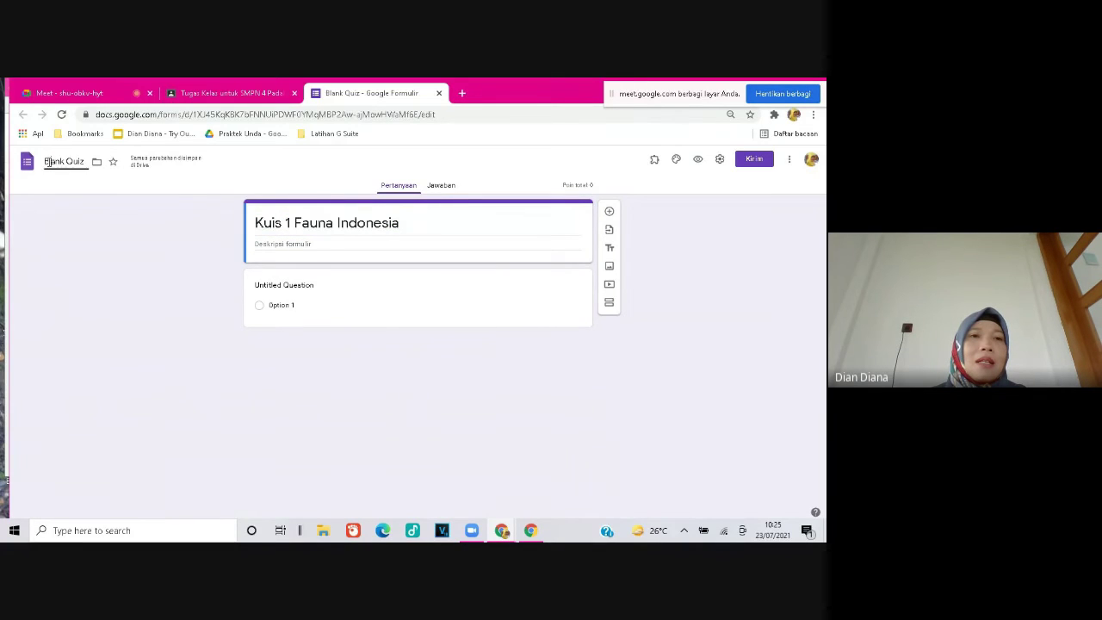
left_click_drag(89, 162, 43, 162)
key("ctrl+v")
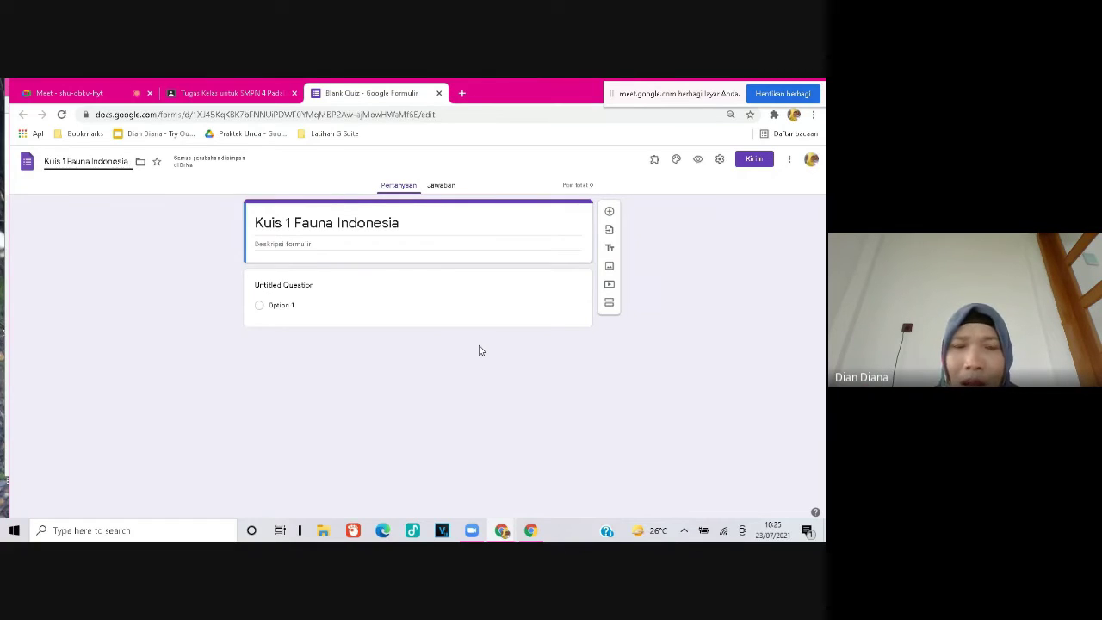
Turn the untitled question into "Nama" with the short-answer type (Jawaban singkat).
left_click(295, 283)
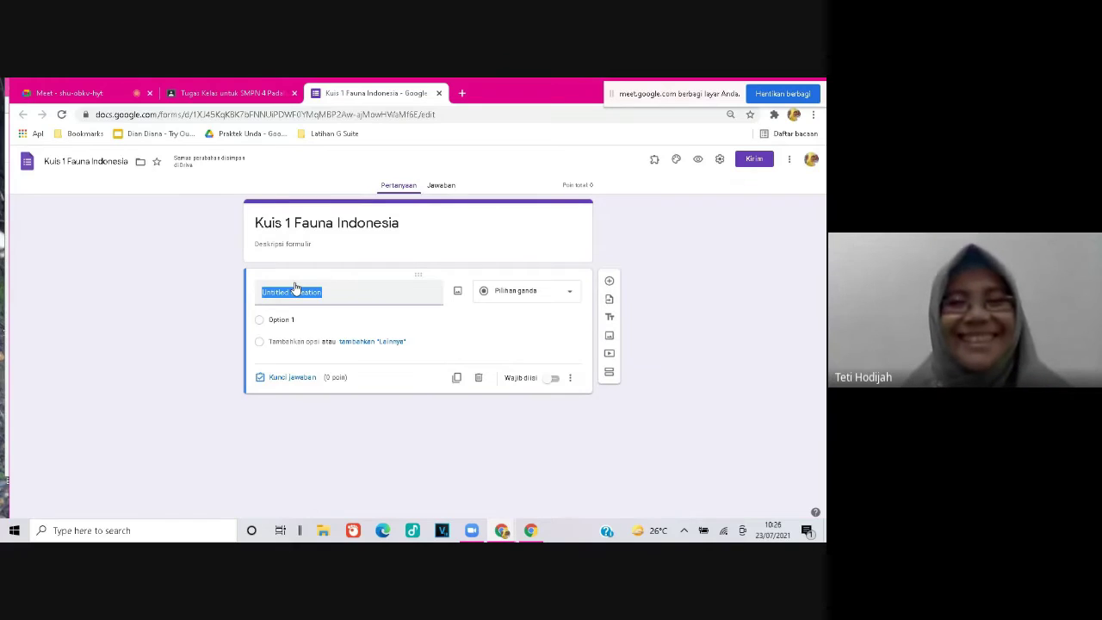
type("Nama")
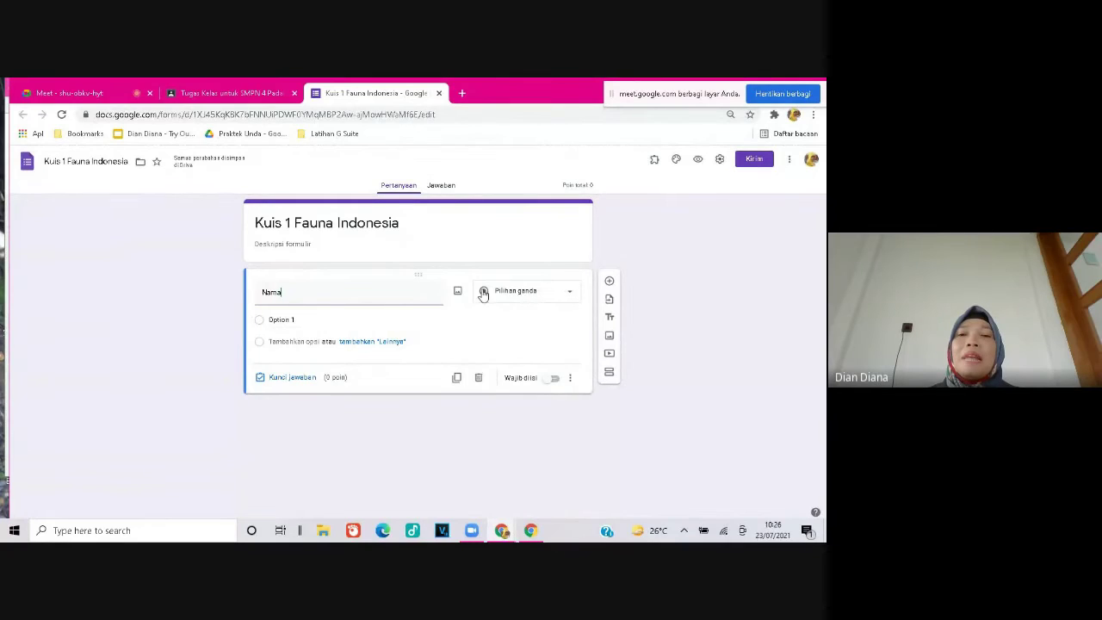
left_click(571, 296)
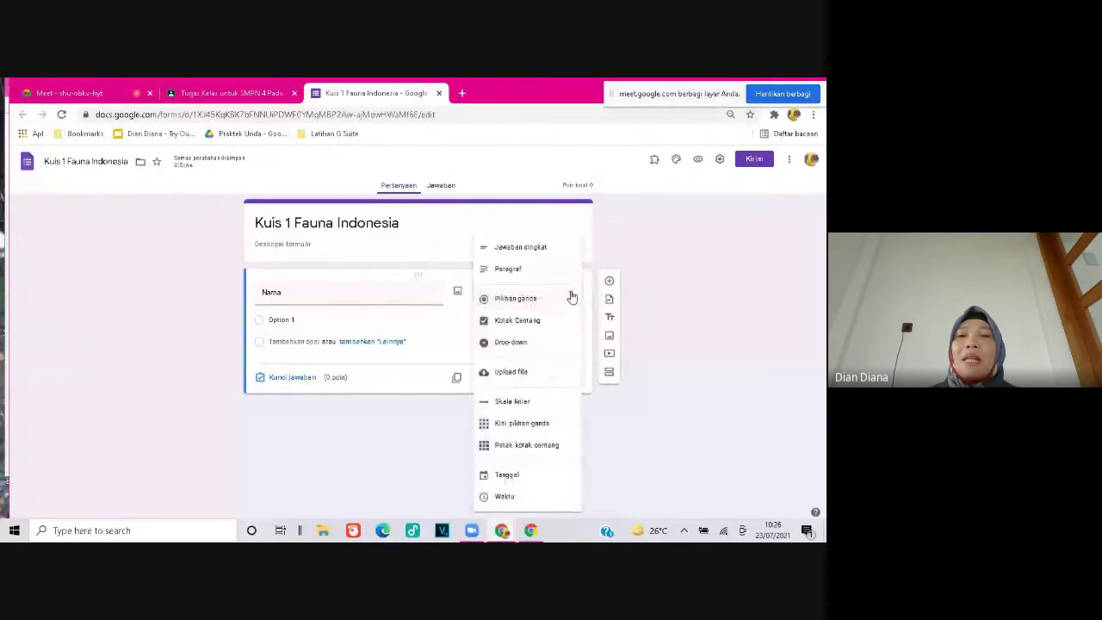
left_click(533, 250)
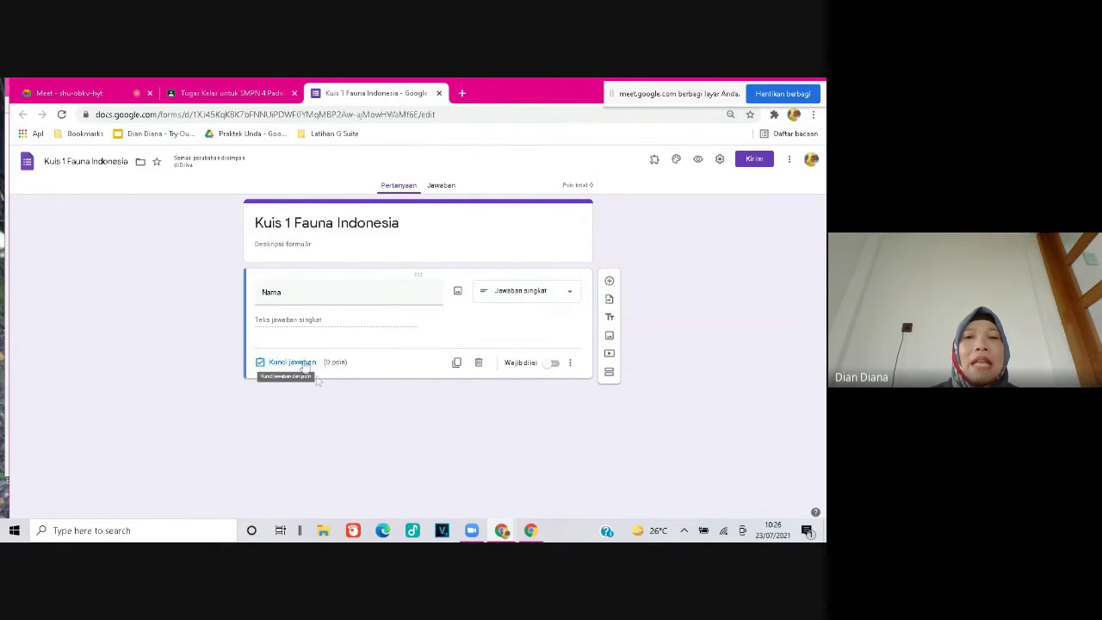
key("shift+Tab")
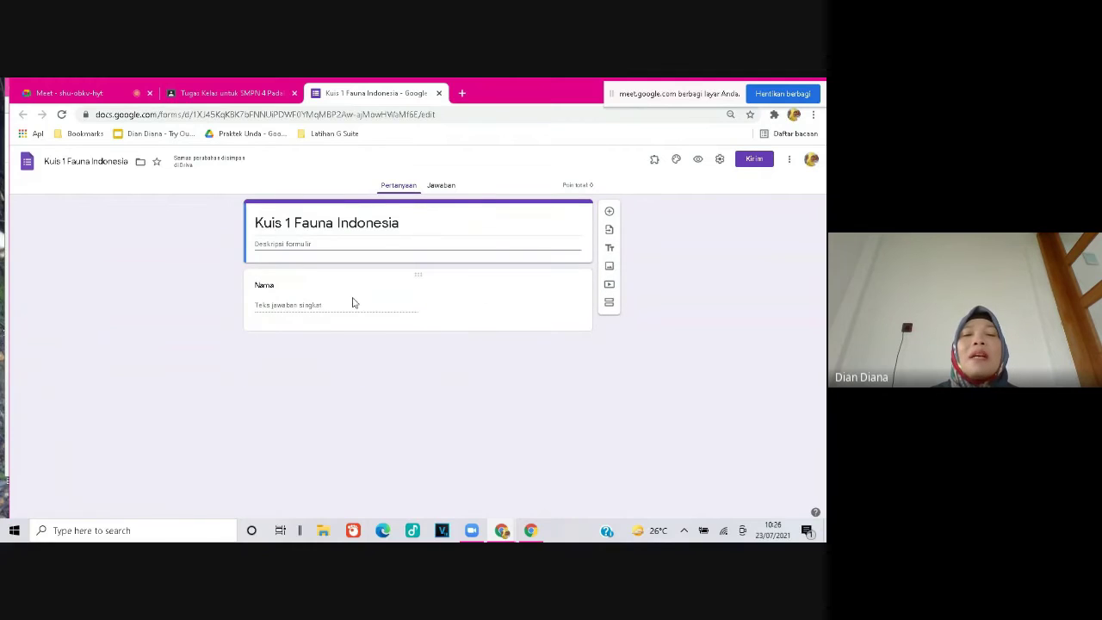
left_click(486, 310)
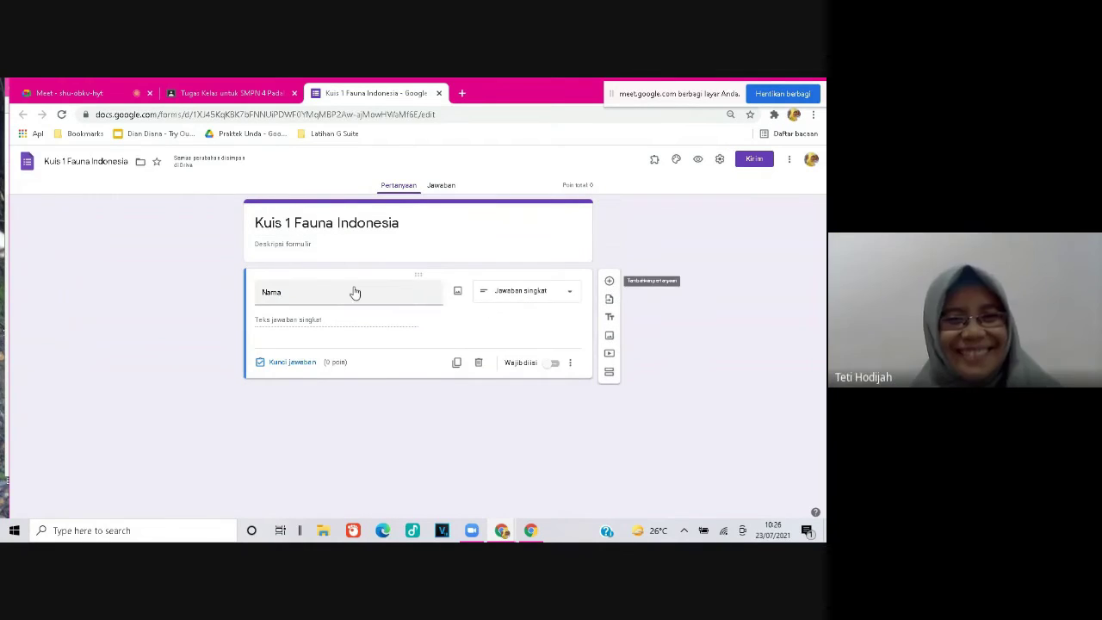
Add a multiple-choice question "Kelas" below Nama with the options 9.1, 9.2 and 9.3.
left_click(608, 283)
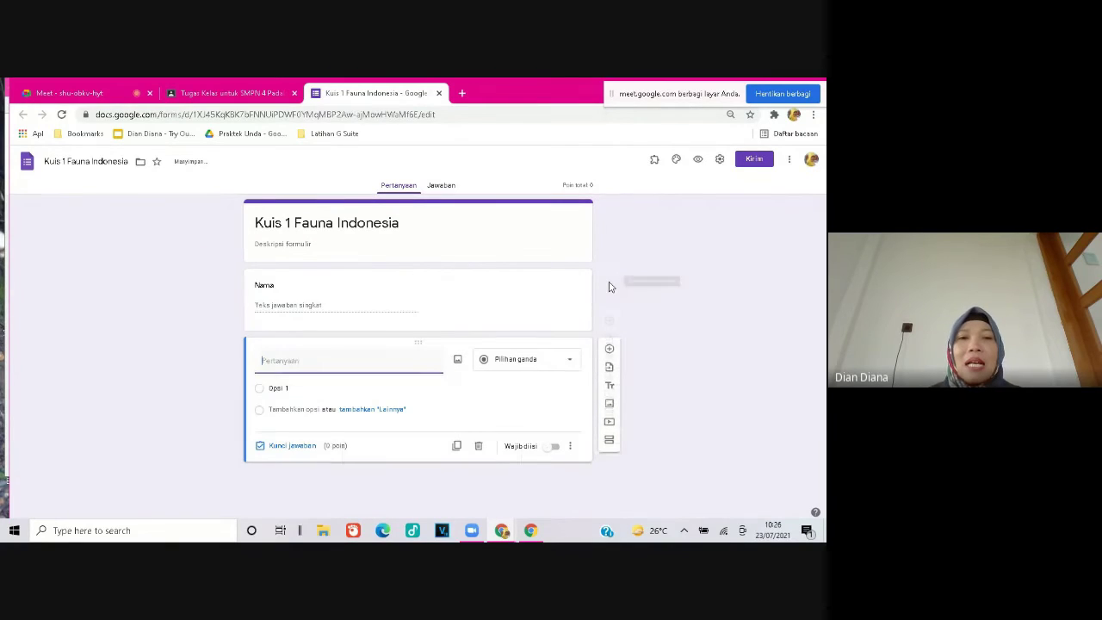
type("Kelas")
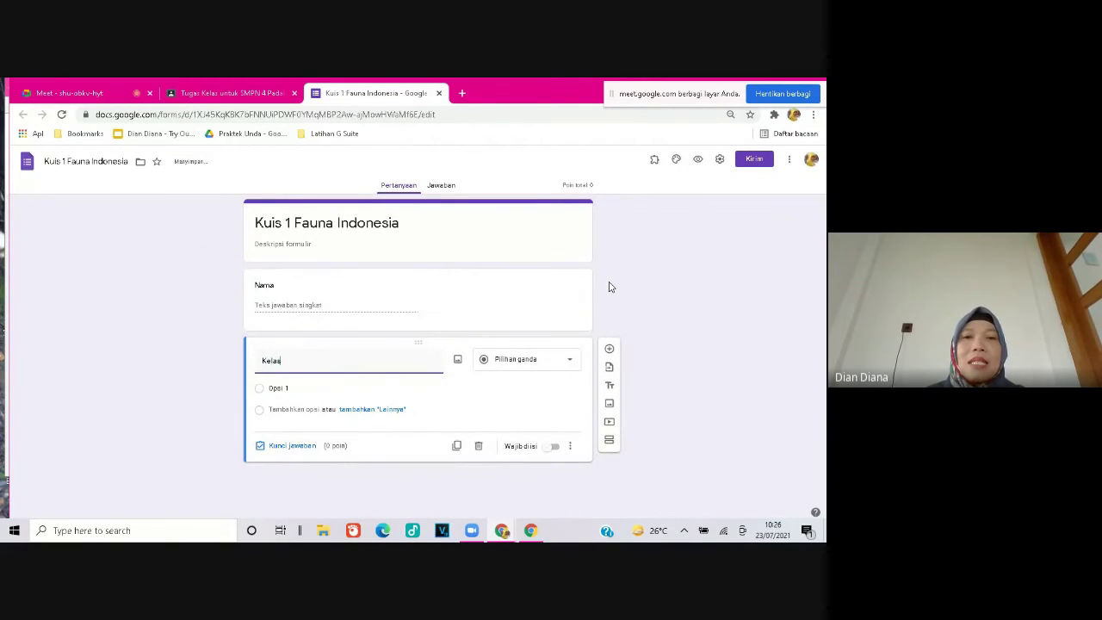
left_click(343, 388)
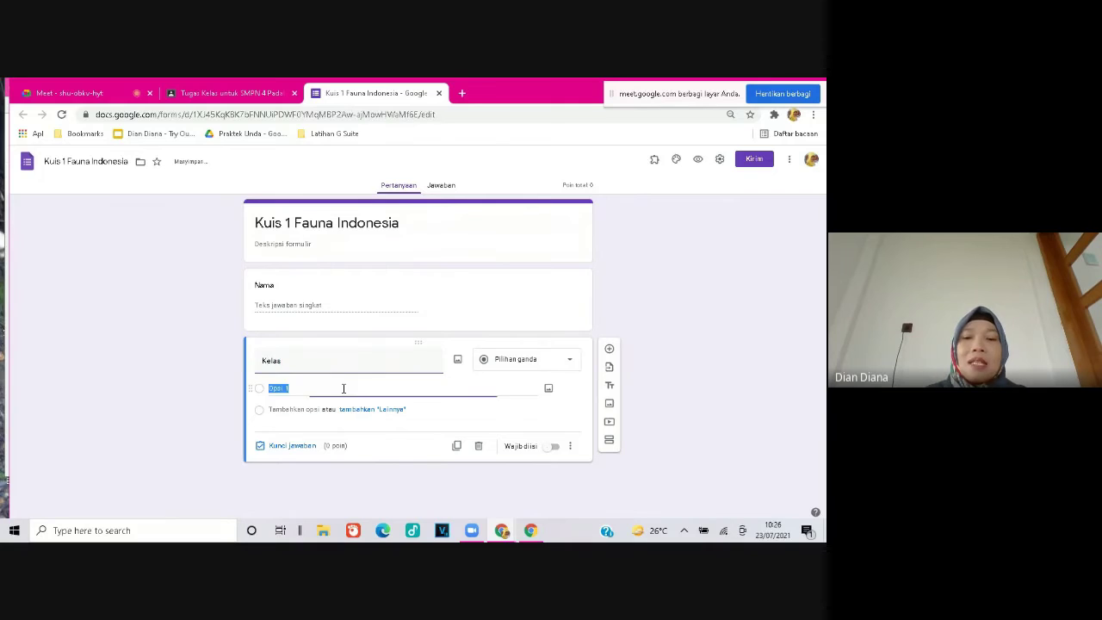
type("9.1")
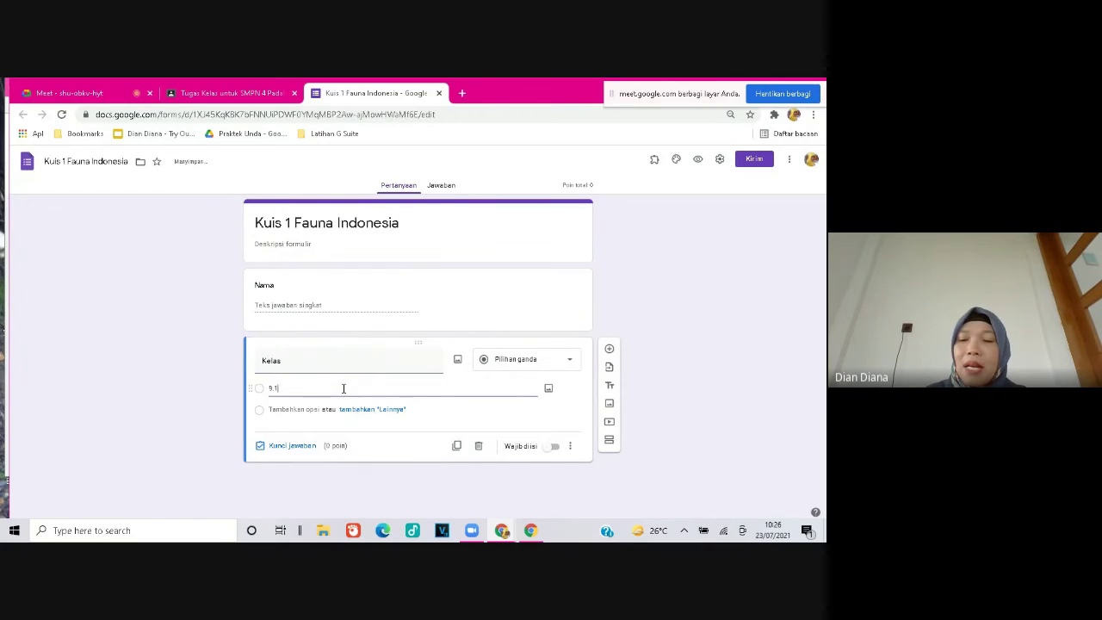
key("Return")
type("9")
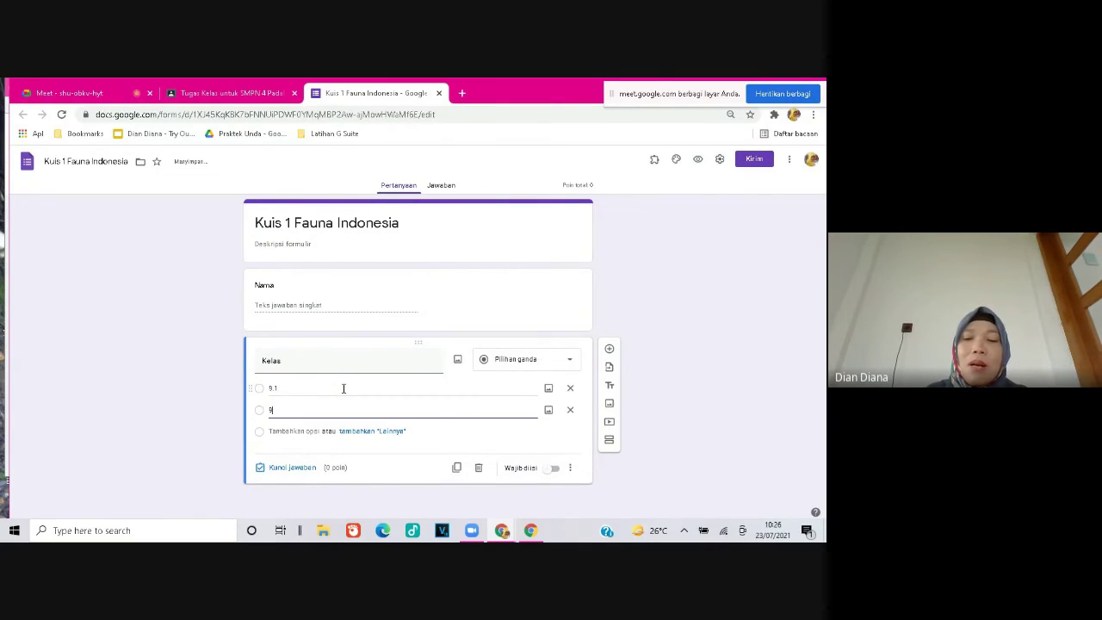
type(".2")
key("Return")
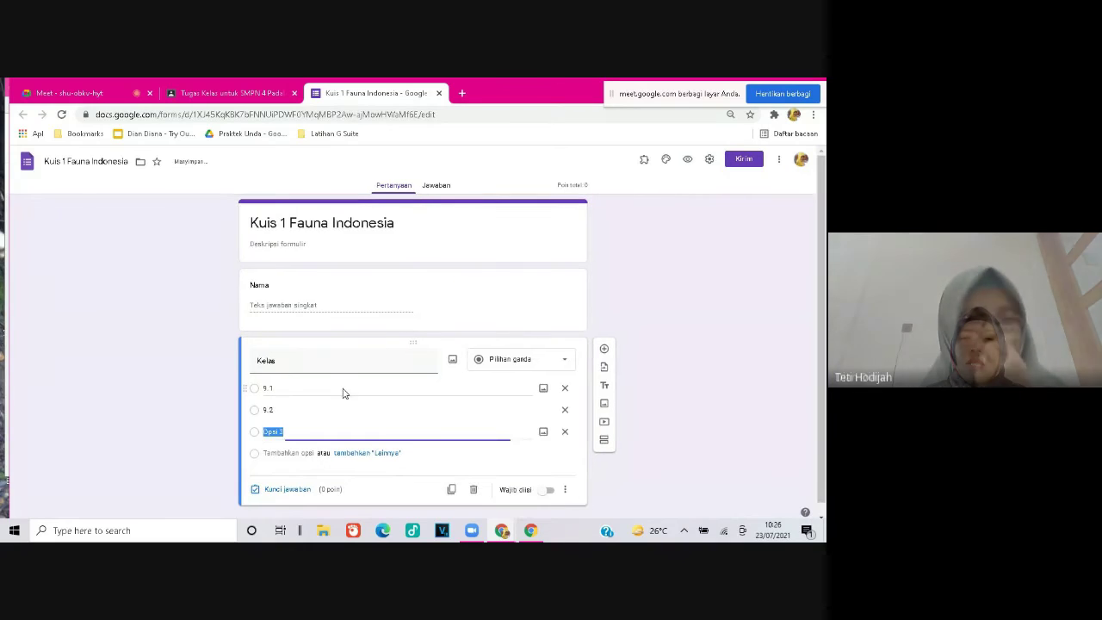
type("9")
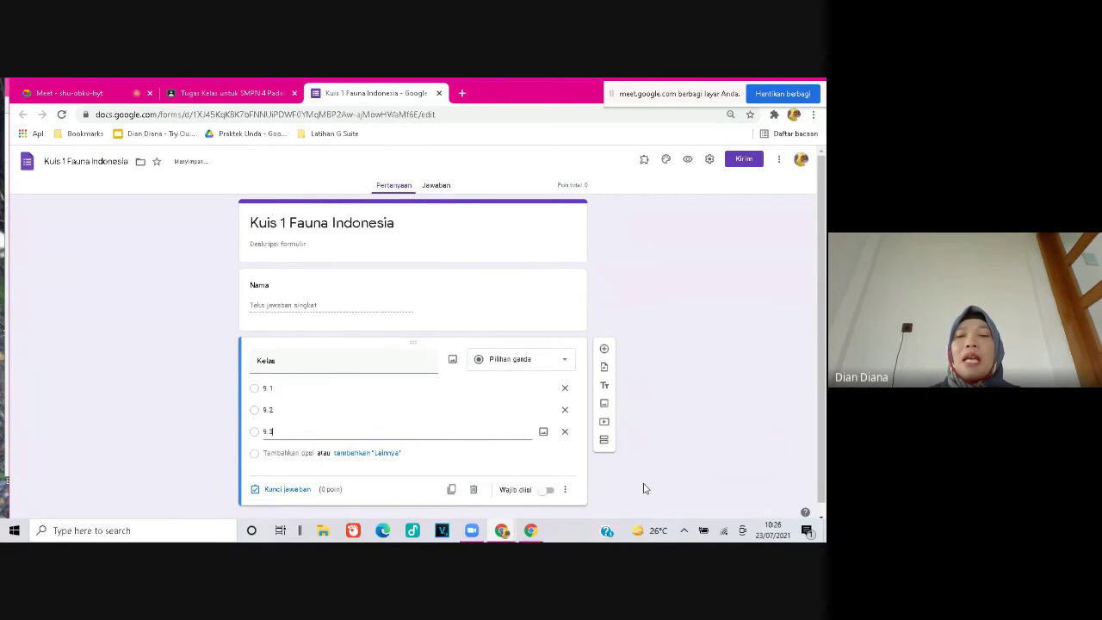
type(".3")
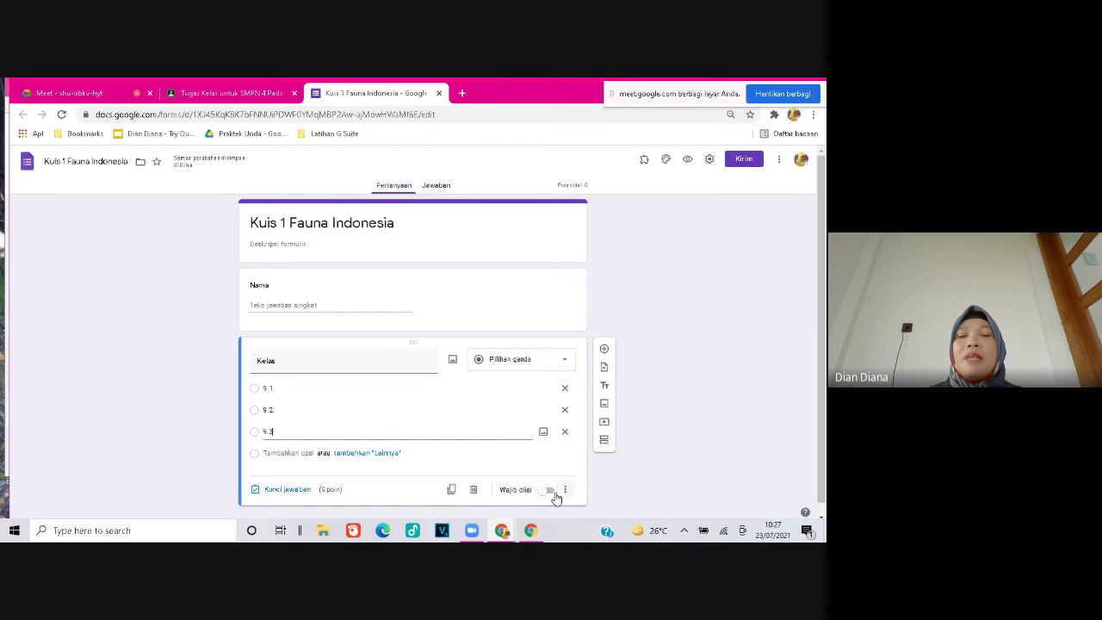
Make the Kelas question required (Wajib diisi).
left_click(562, 490)
left_click(547, 492)
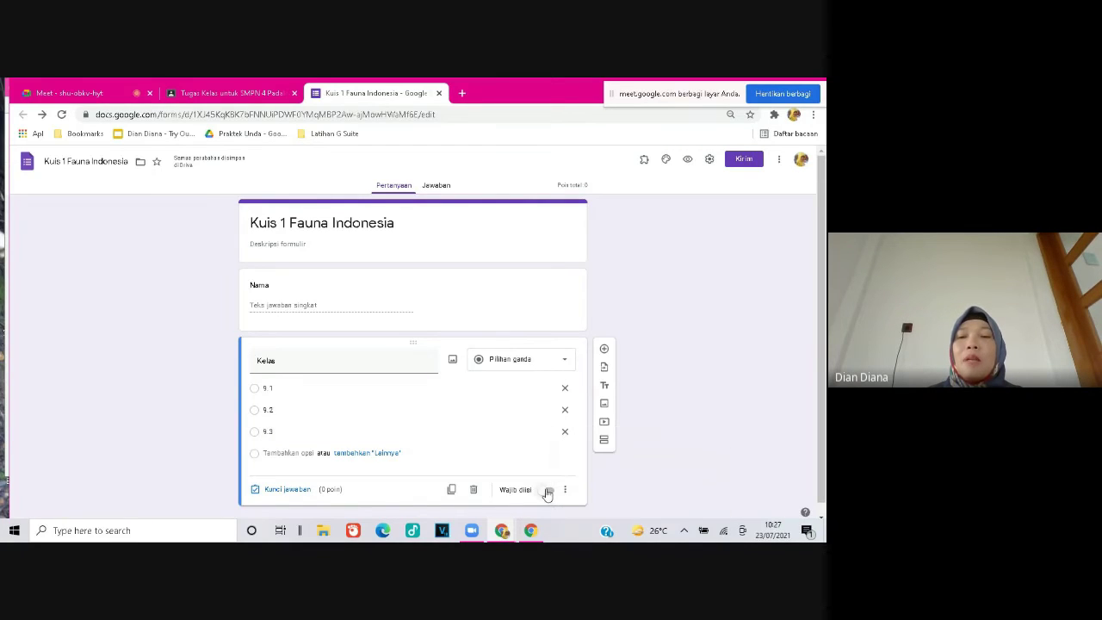
left_click(548, 489)
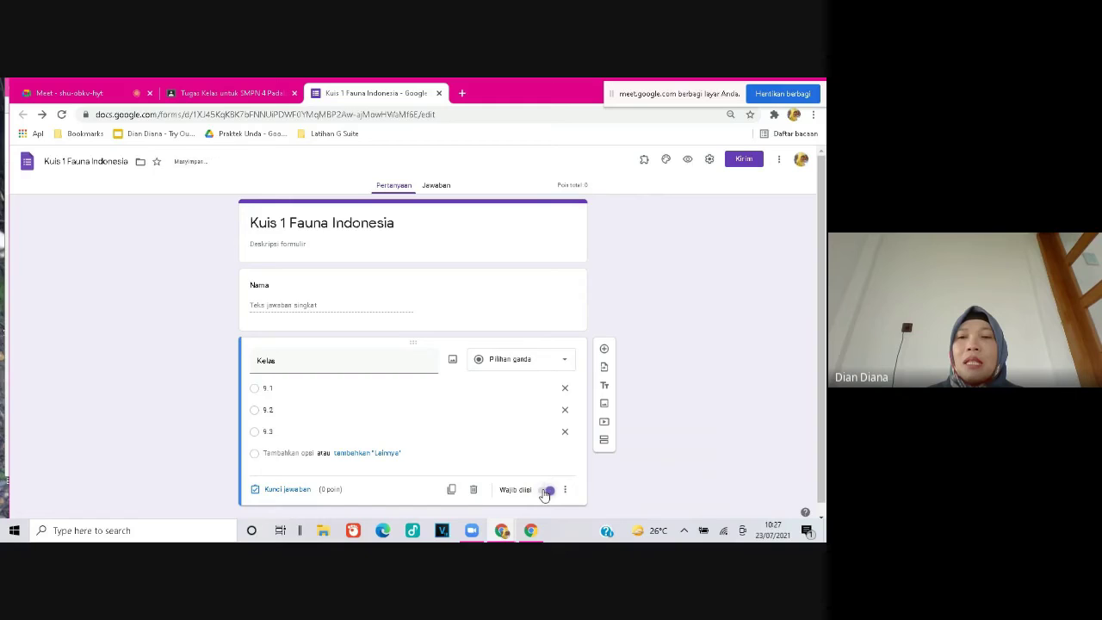
left_click(604, 349)
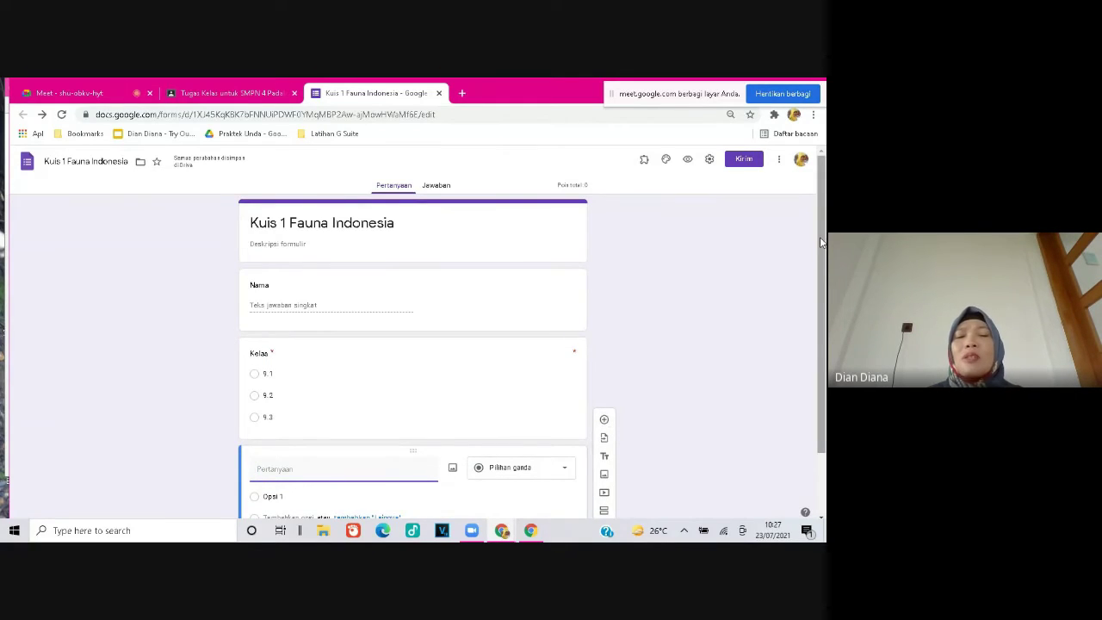
scroll(820, 242, "down", 1)
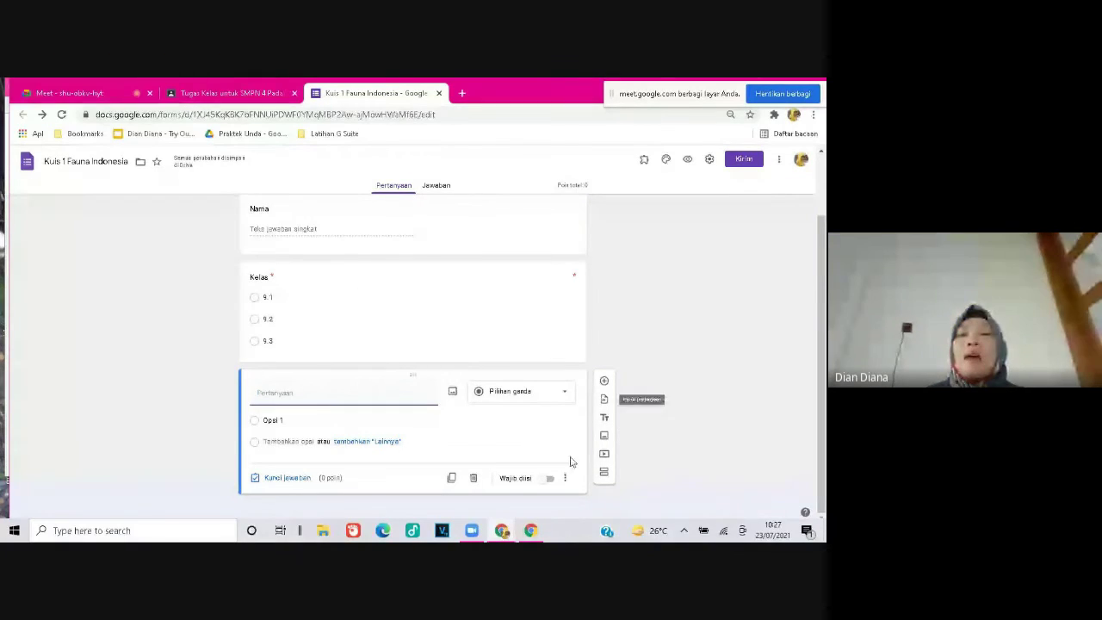
left_click(472, 478)
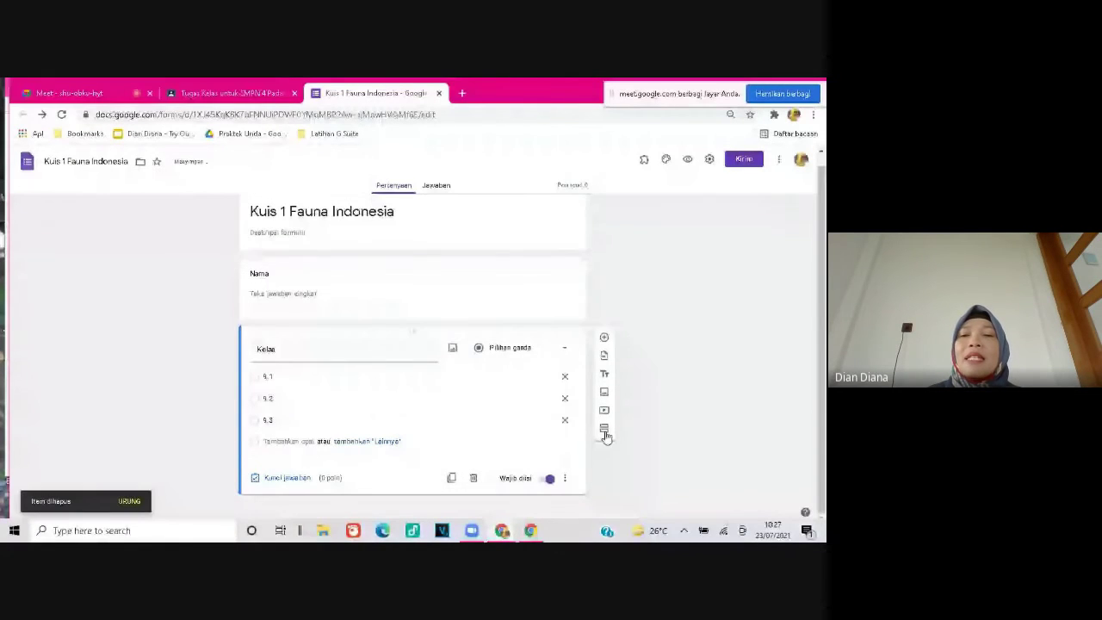
Add a new section after the Kelas question and title it "Soal Kuis".
left_click(604, 429)
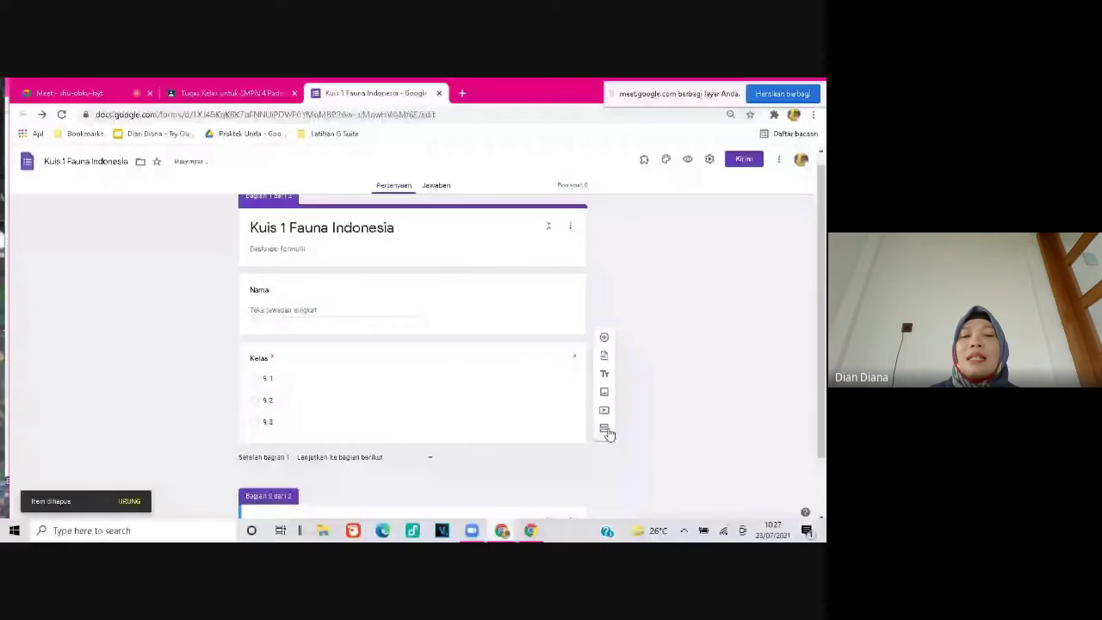
scroll(608, 434, "down", 1)
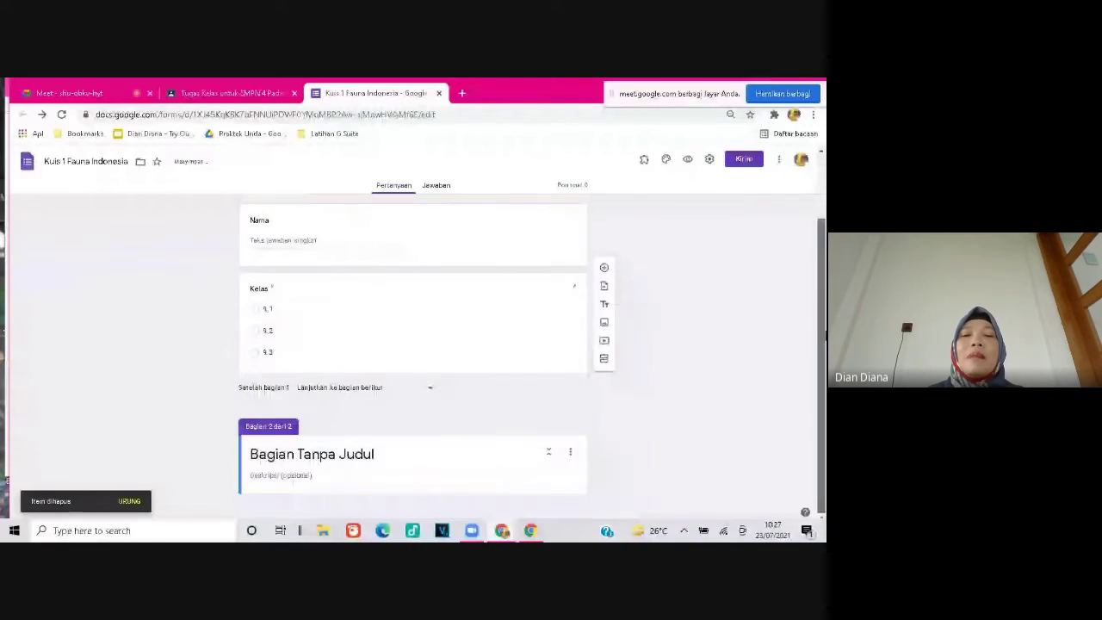
left_click(393, 452)
type("Soal Kuis")
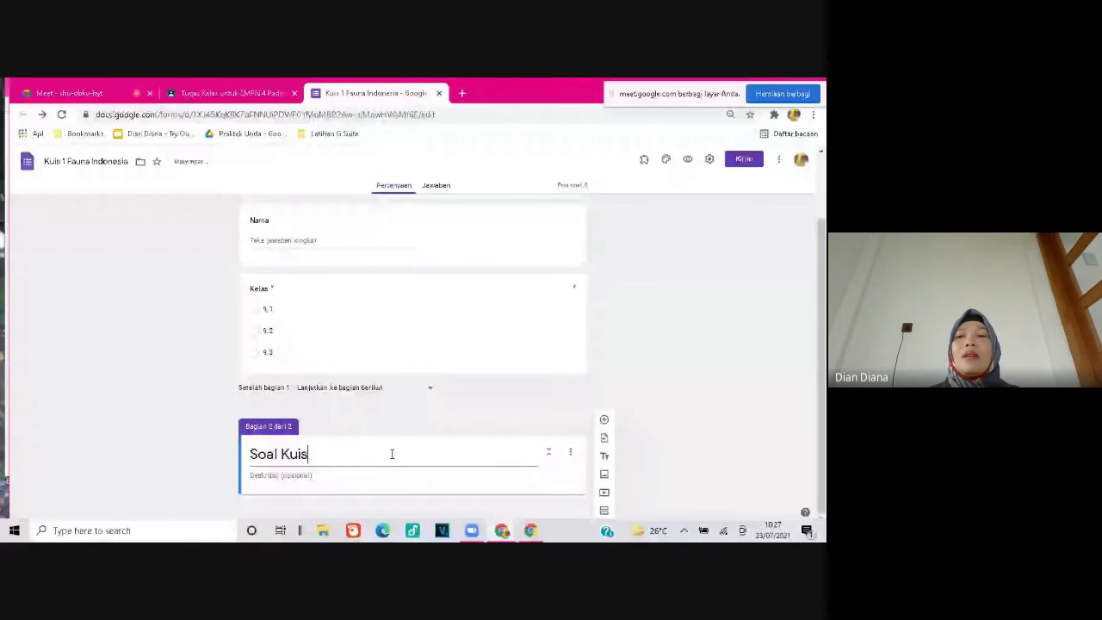
Add a question to the Soal Kuis section and search Google images for "komodo" to illustrate it.
left_click(604, 420)
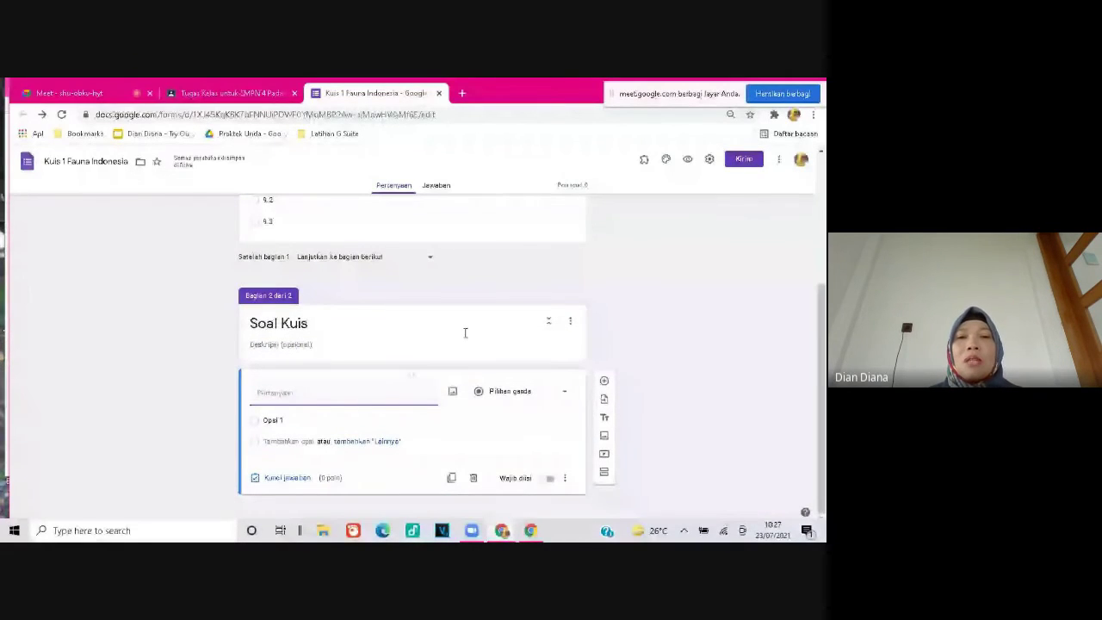
left_click(453, 393)
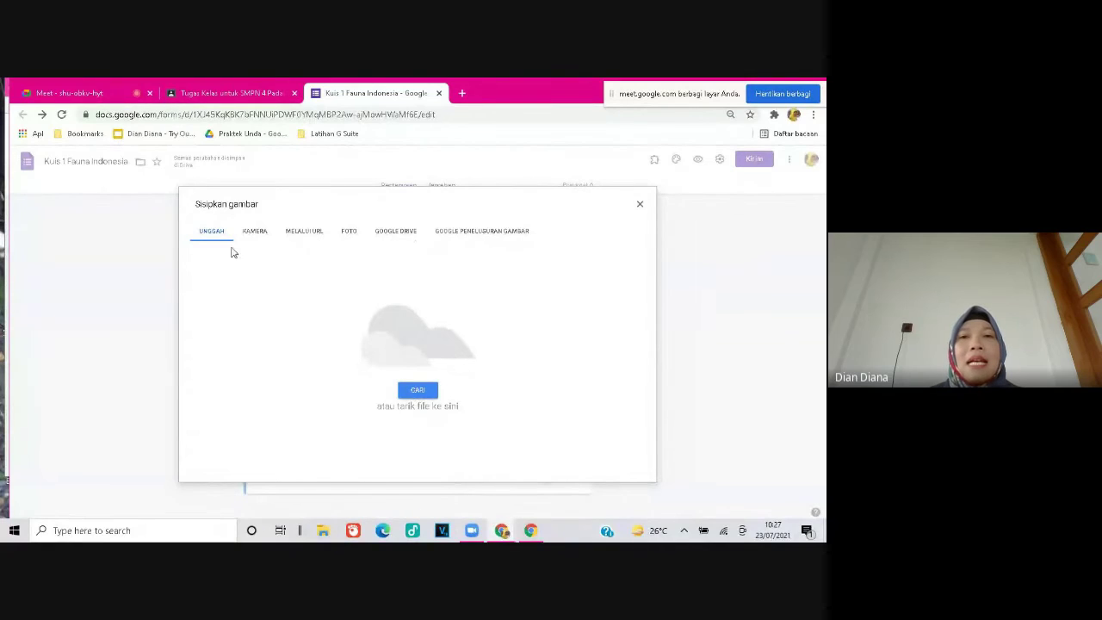
left_click(495, 237)
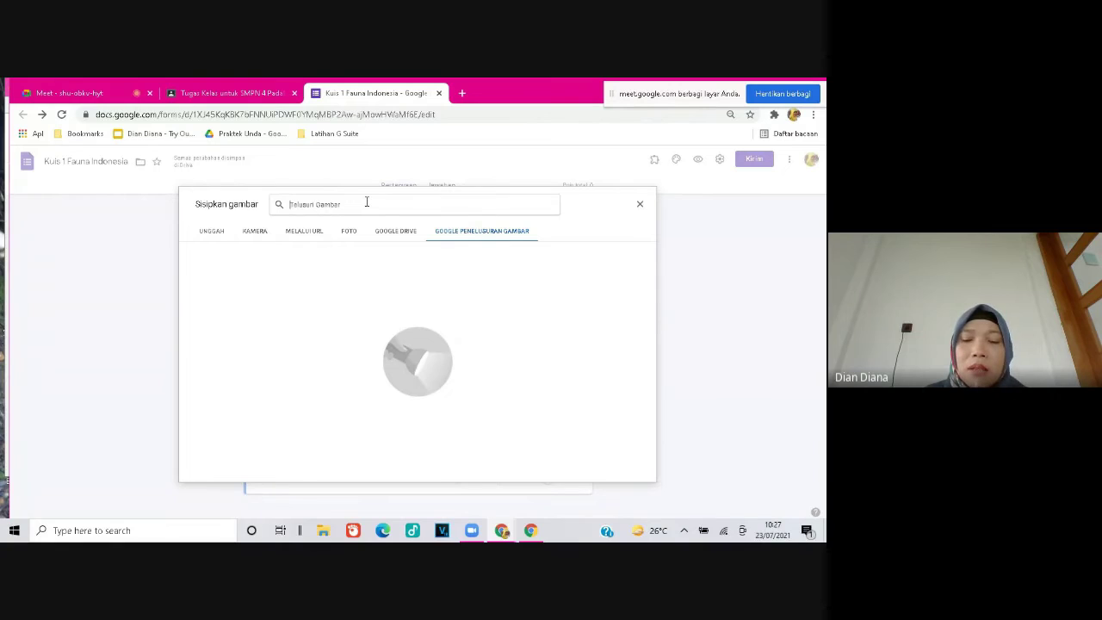
type("Komodo")
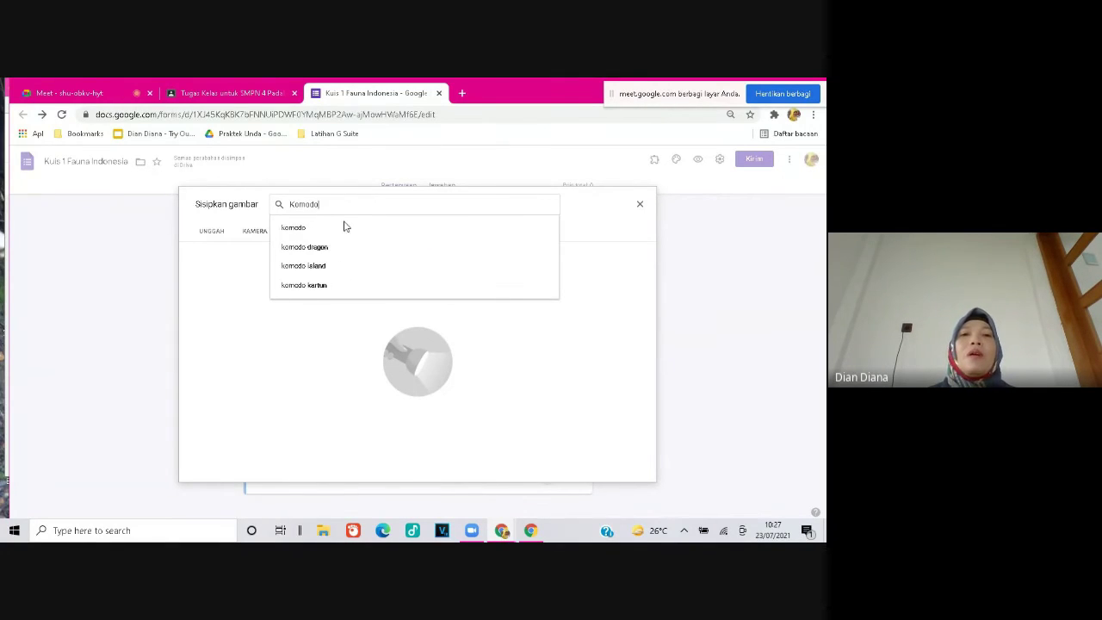
left_click(294, 229)
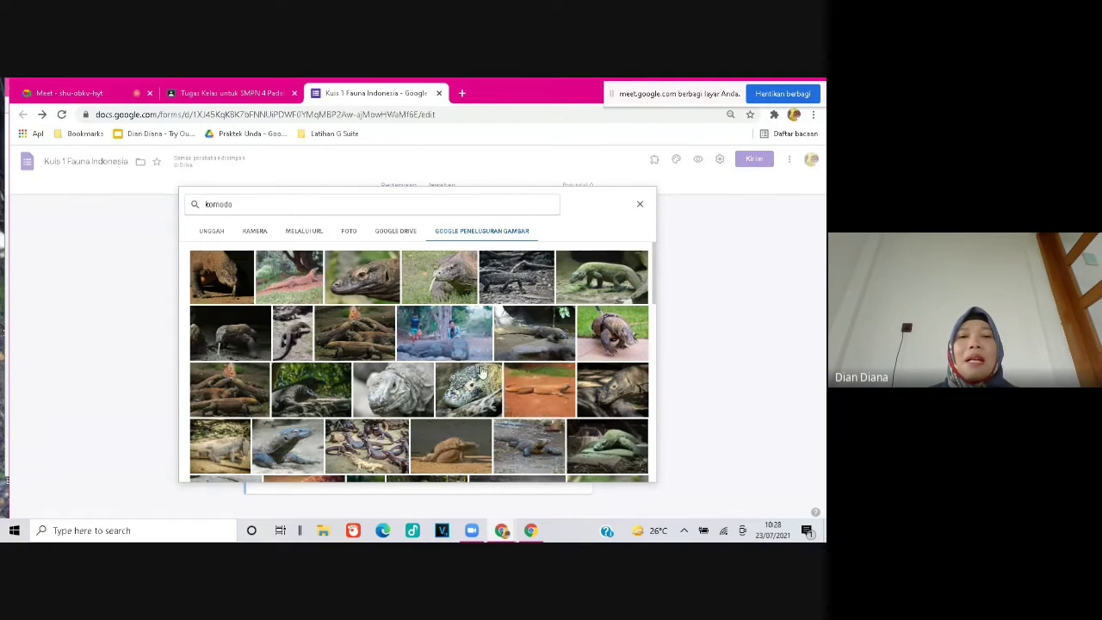
Try to insert the first-row picture of a komodo walking on grass into the blank Soal Kuis question.
left_click_drag(656, 260, 675, 370)
left_click_drag(656, 392, 659, 290)
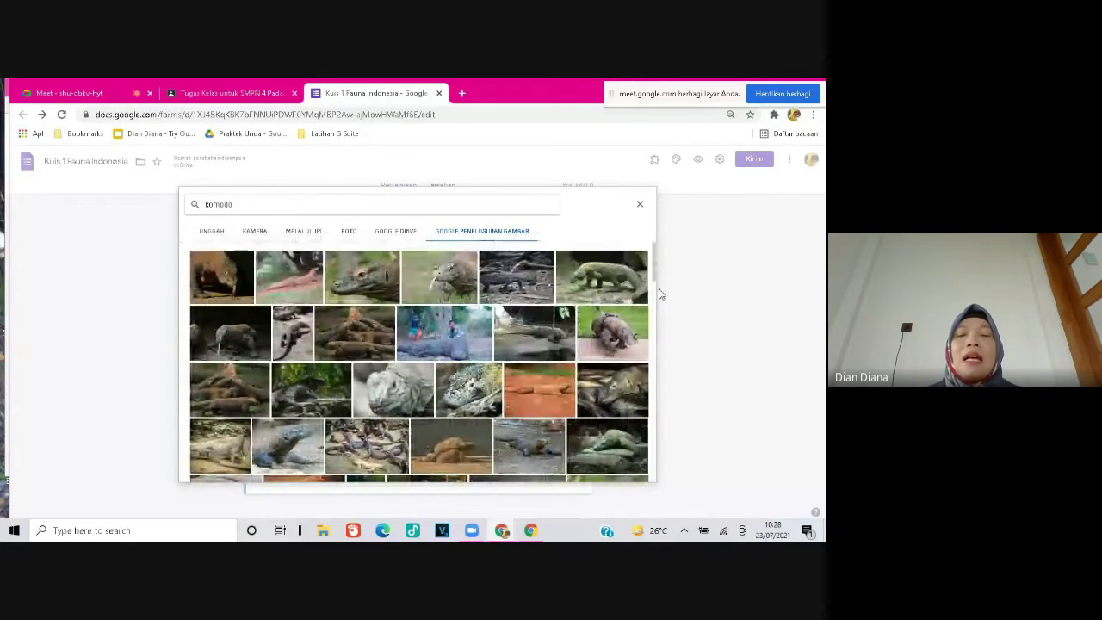
left_click(617, 277)
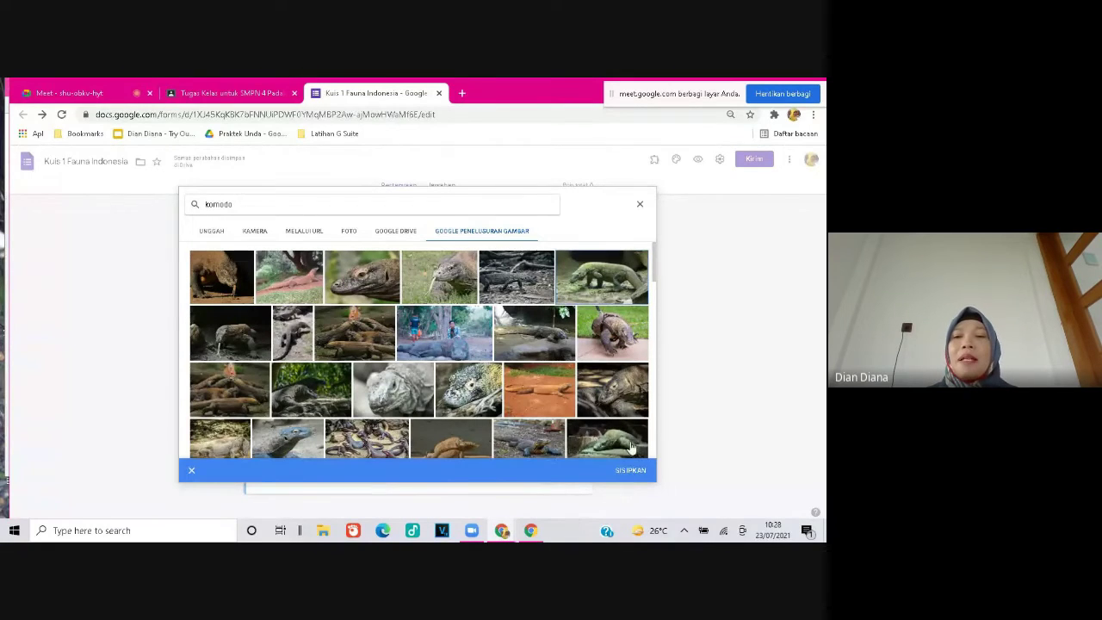
left_click(631, 469)
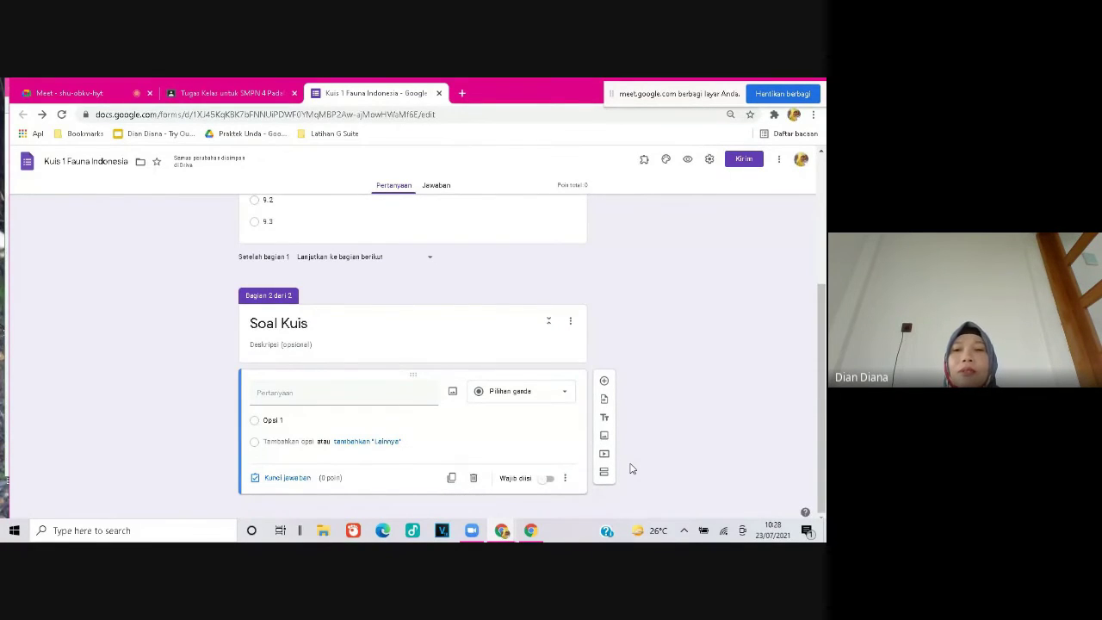
left_click(820, 275)
left_click(824, 423)
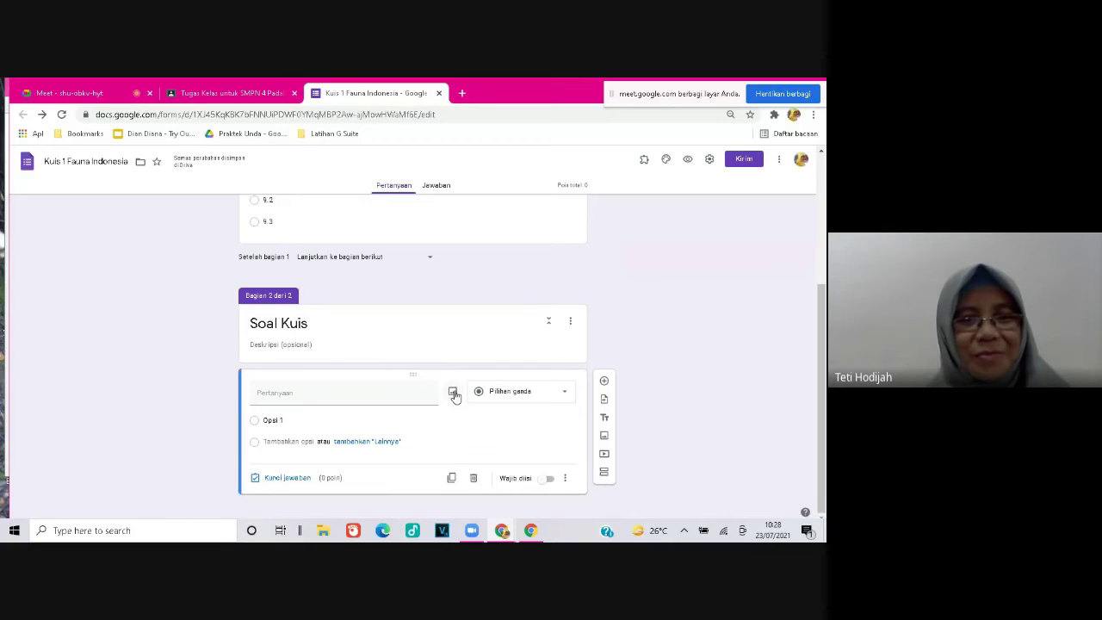
Try again to insert a komodo picture from the Google image results into the blank question.
left_click(454, 394)
left_click(612, 389)
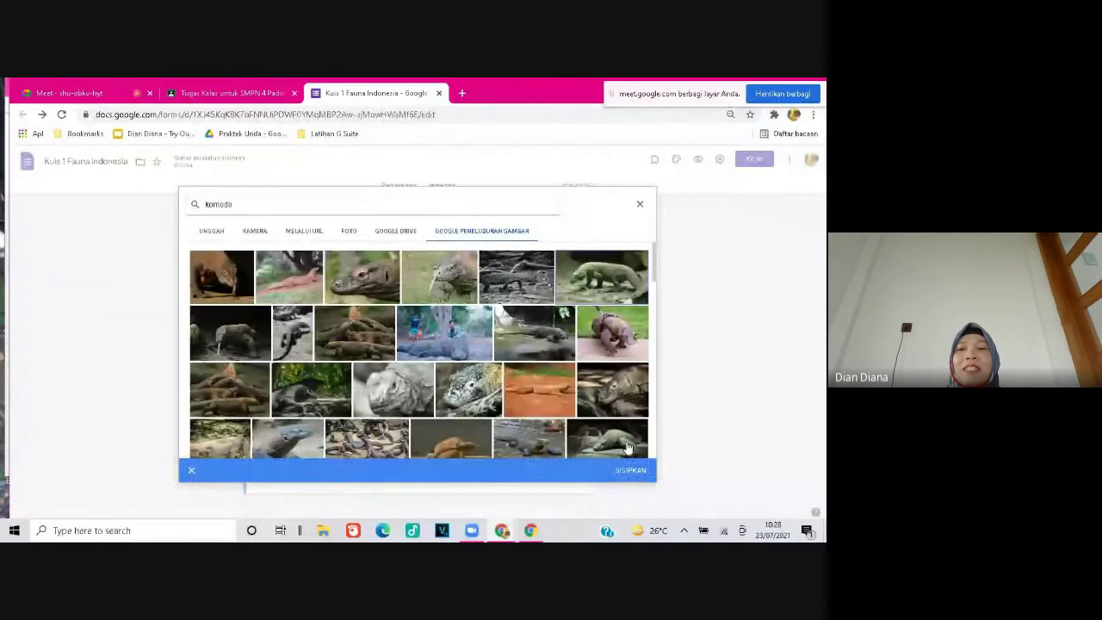
left_click(629, 474)
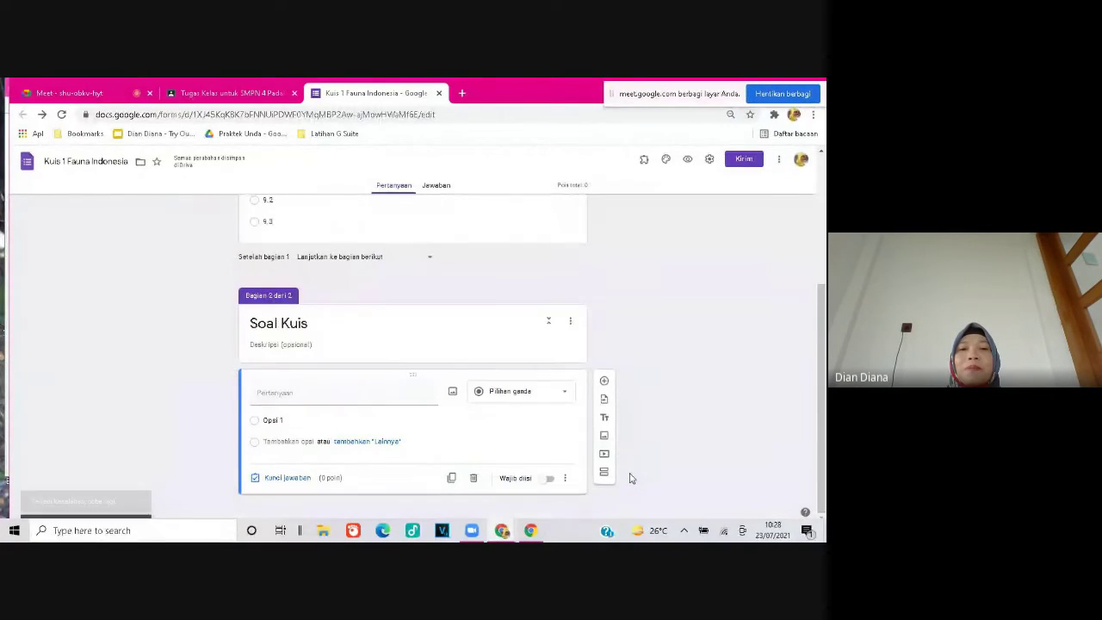
Insert the second-row picture of a group of komodos from the Google image results for "komodo" into the blank question.
left_click(452, 394)
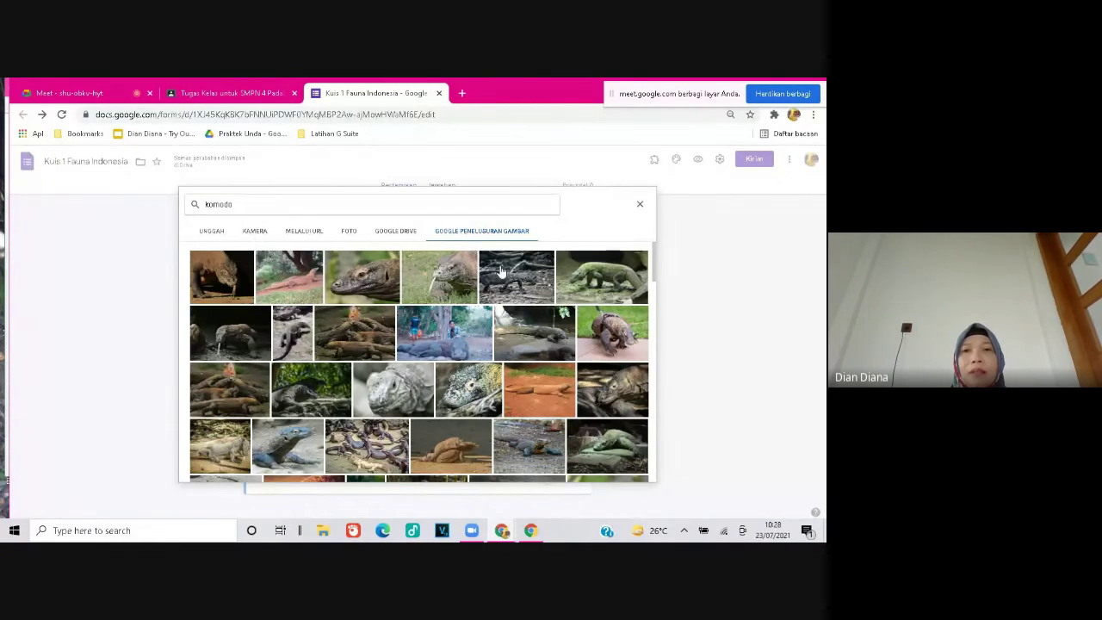
left_click(356, 351)
left_click(357, 351)
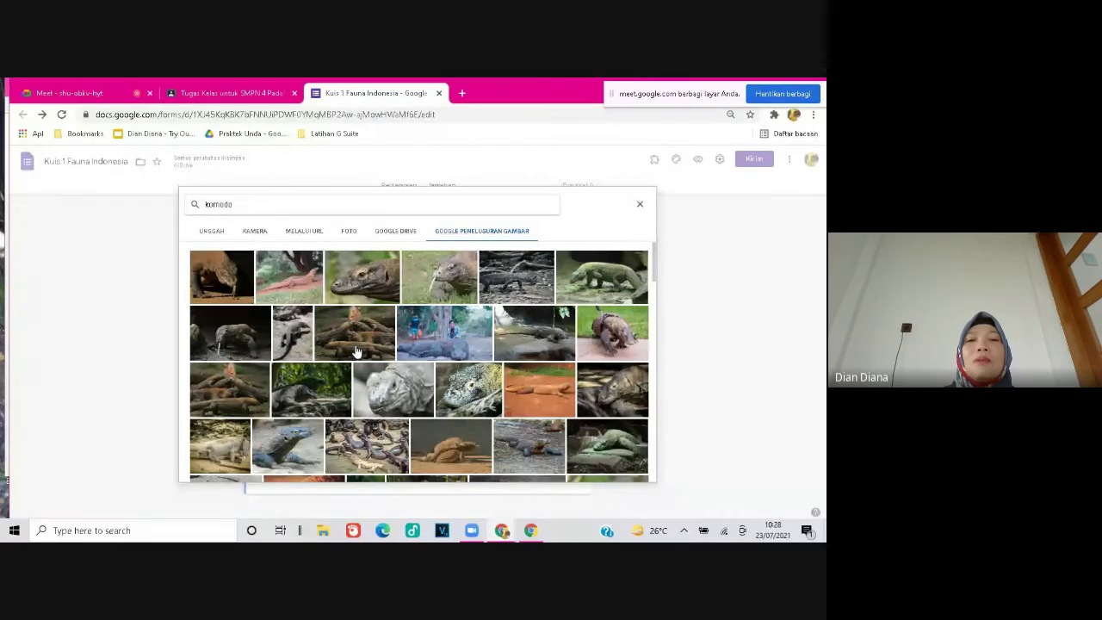
left_click(357, 351)
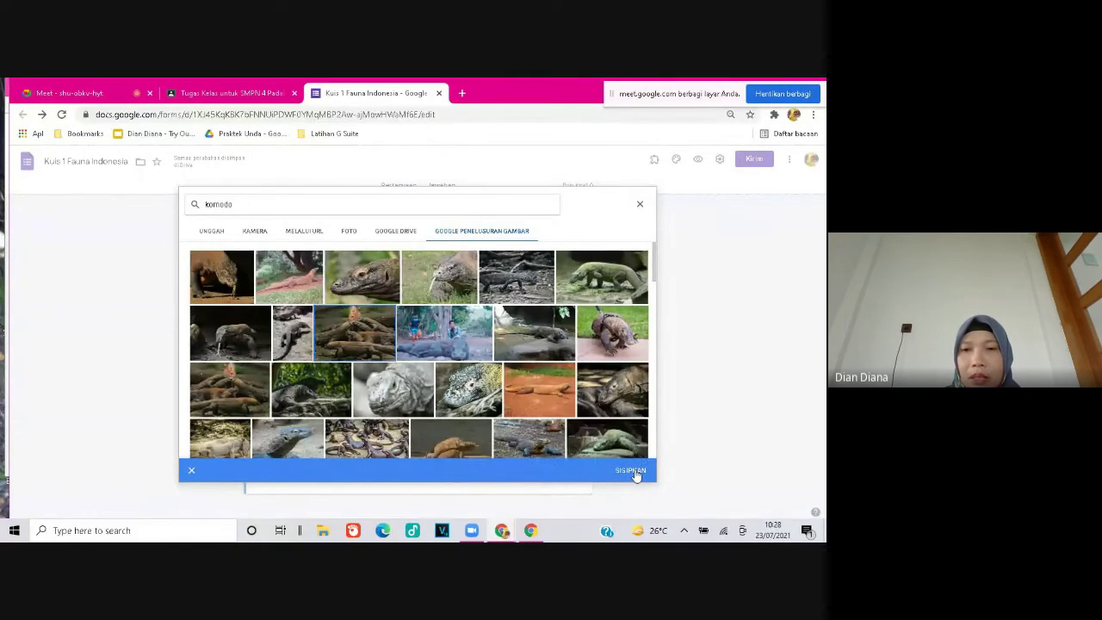
left_click(630, 471)
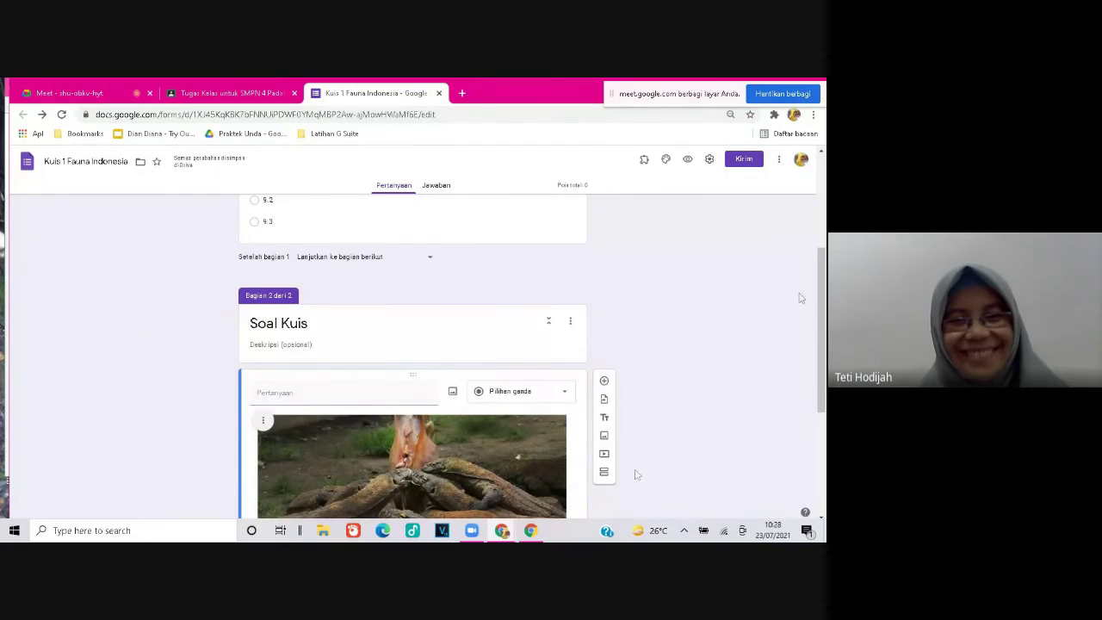
Enter the question text "Fauna yang tipenya sama dengan gambar di bawah ini adalah ...." above the komodo picture.
scroll(471, 257, "down", 2)
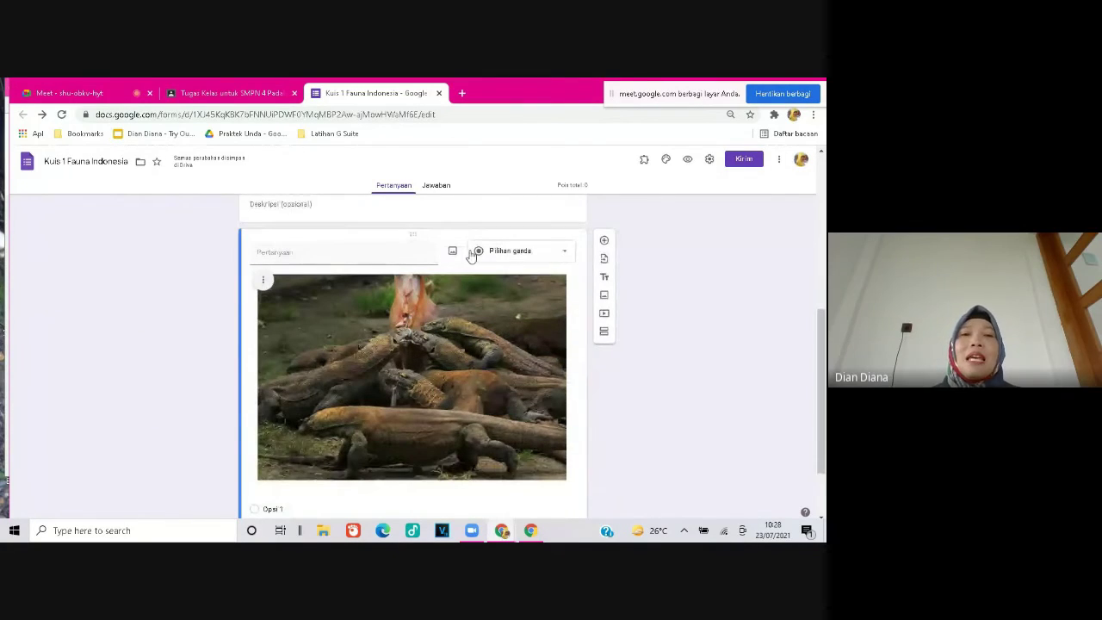
left_click(337, 254)
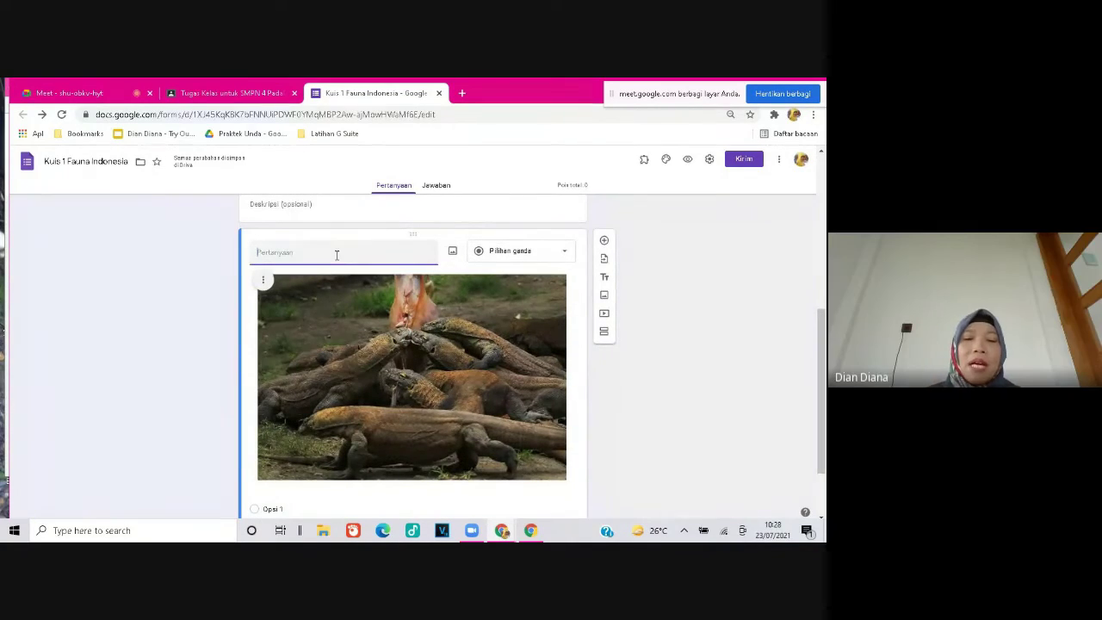
type("Fauna")
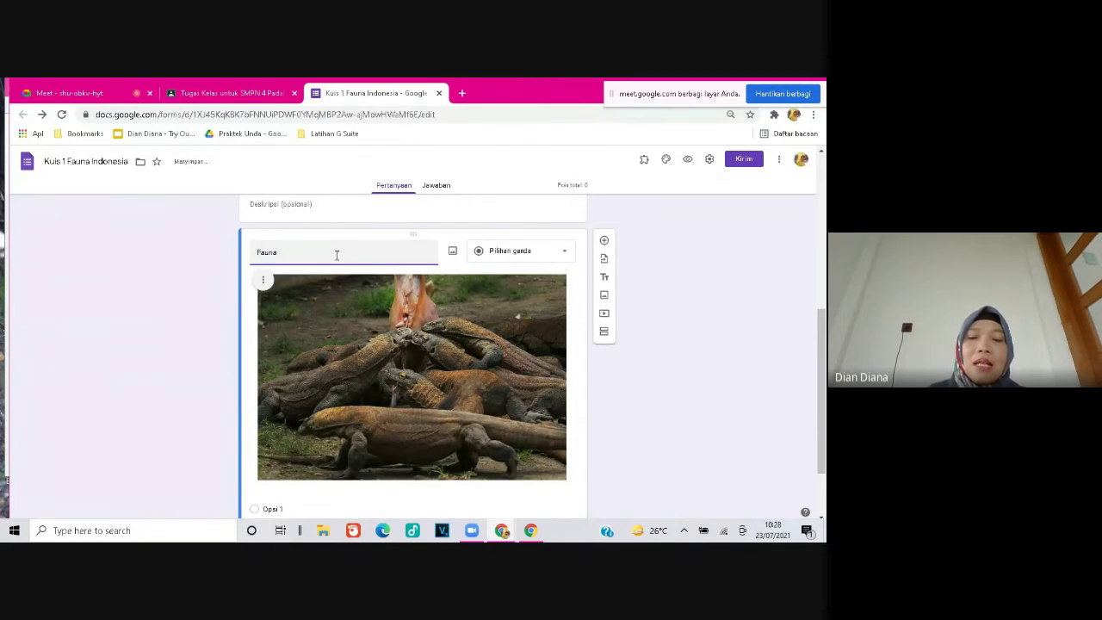
type(" yang tipe")
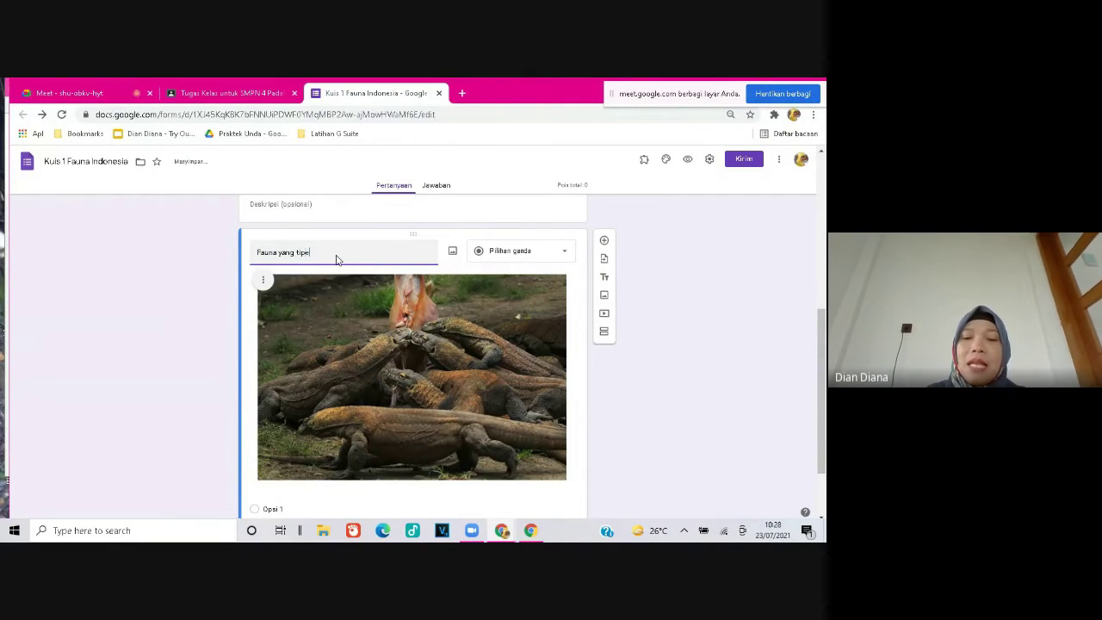
type("nya sama dengan")
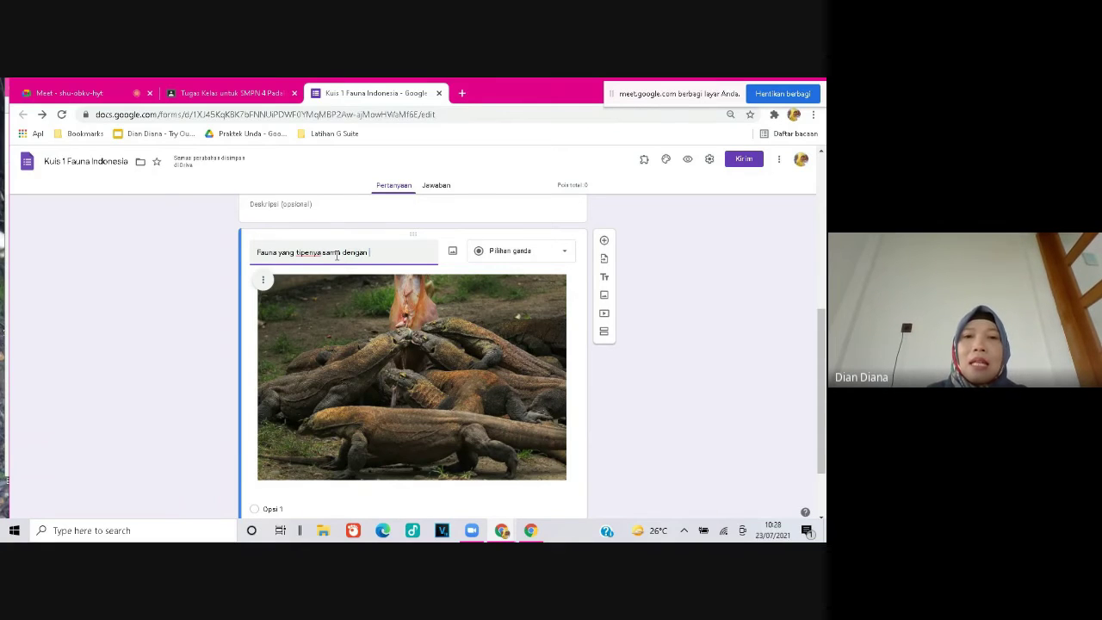
type(" gambar di")
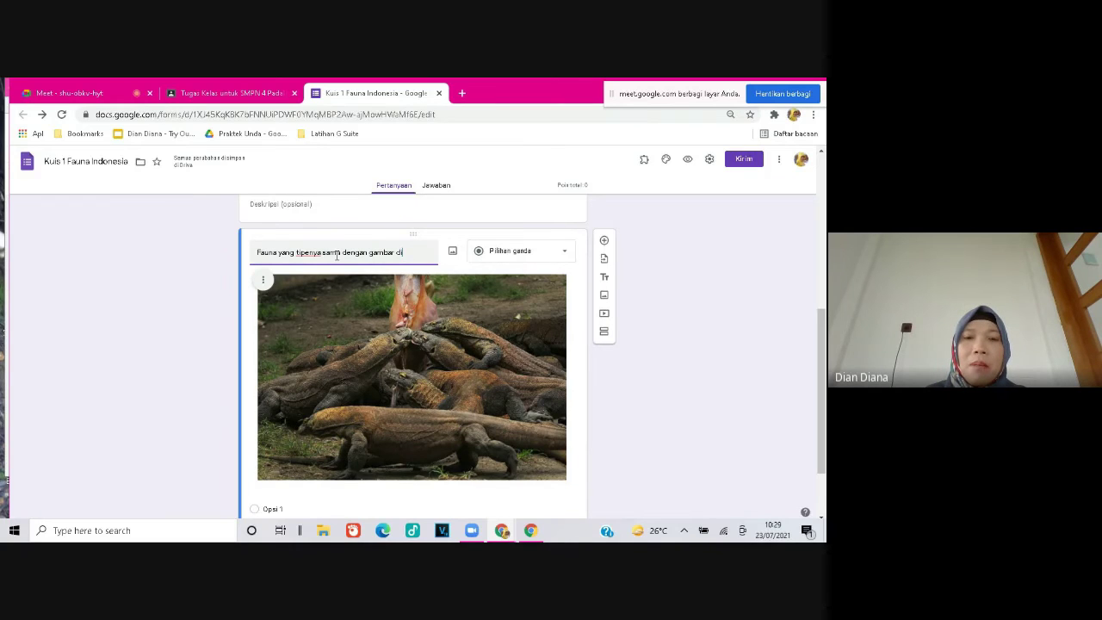
type("ini adalah")
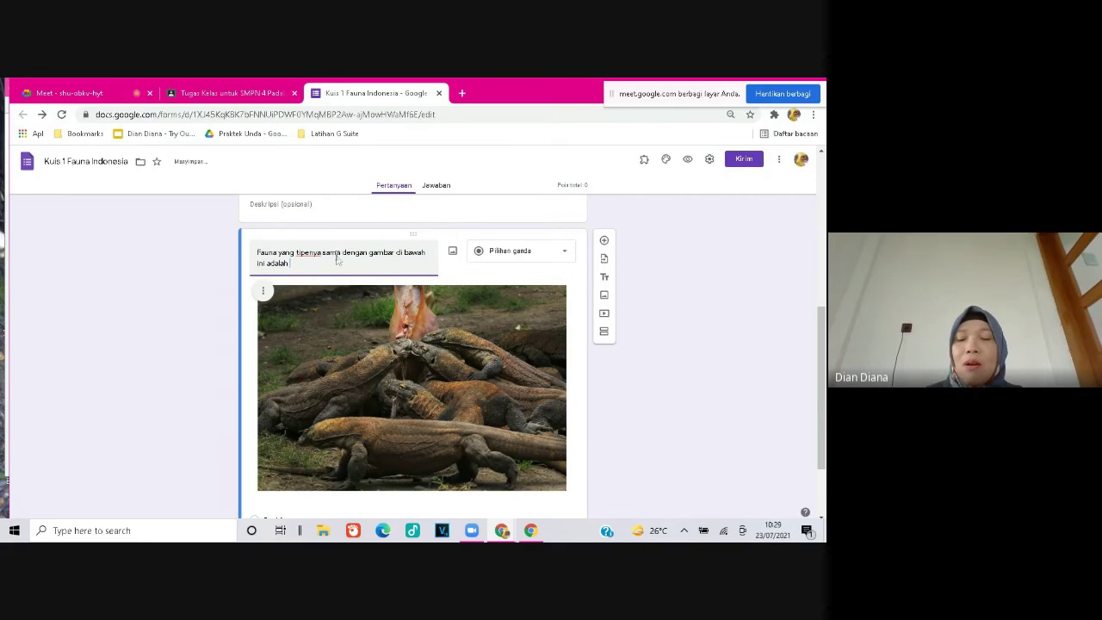
type(" ...")
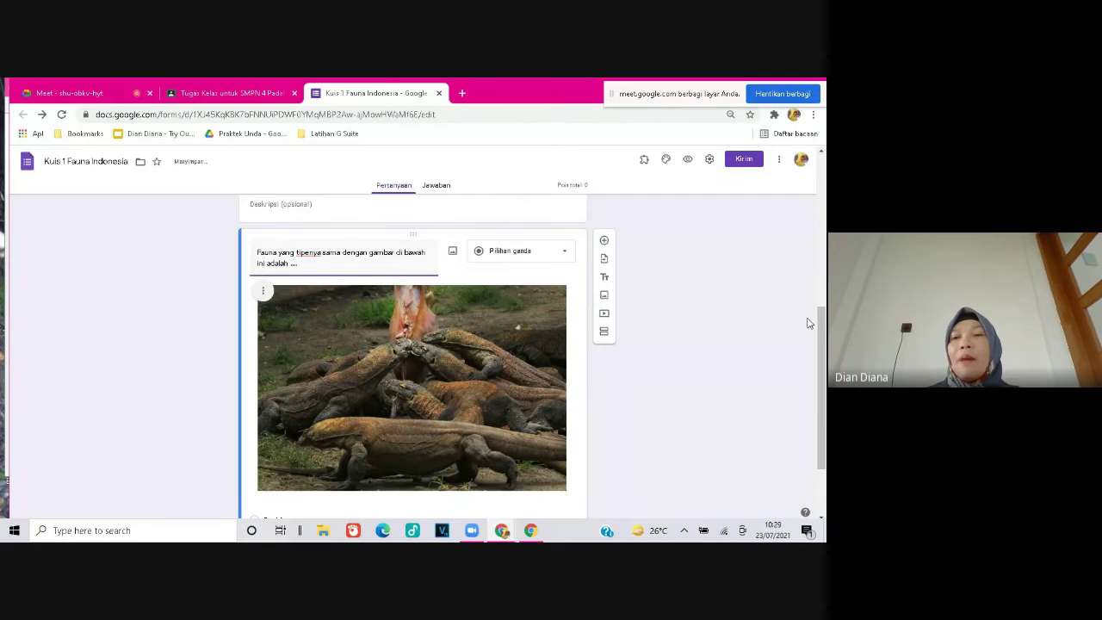
Search Google images for "gajah" and add the second-row picture of an elephant on green grass to the first answer option.
left_click_drag(822, 338, 822, 363)
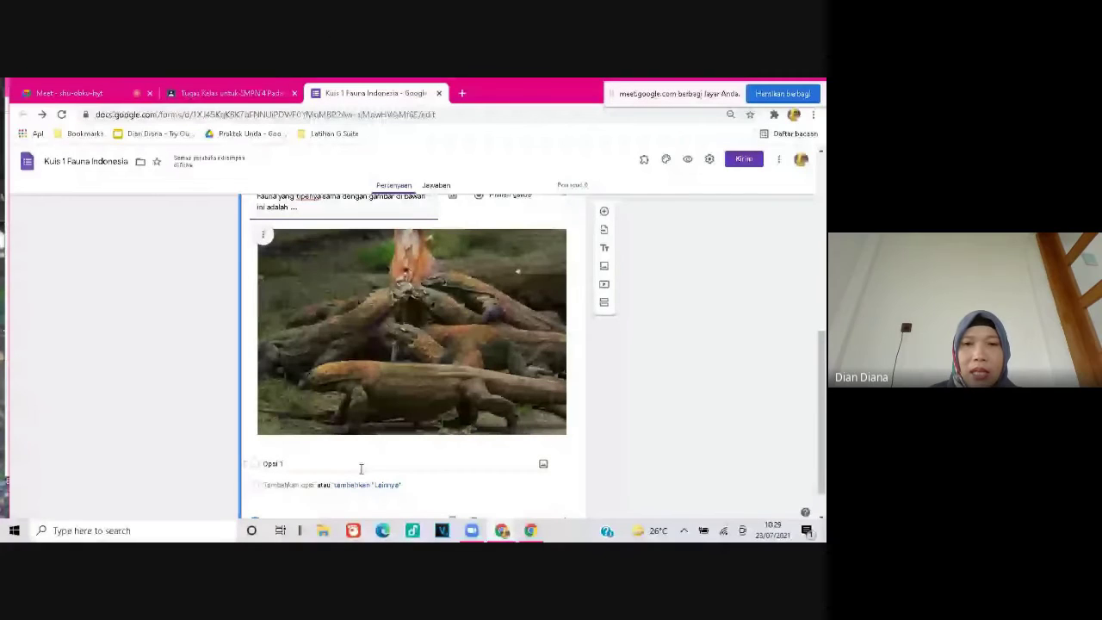
left_click(543, 464)
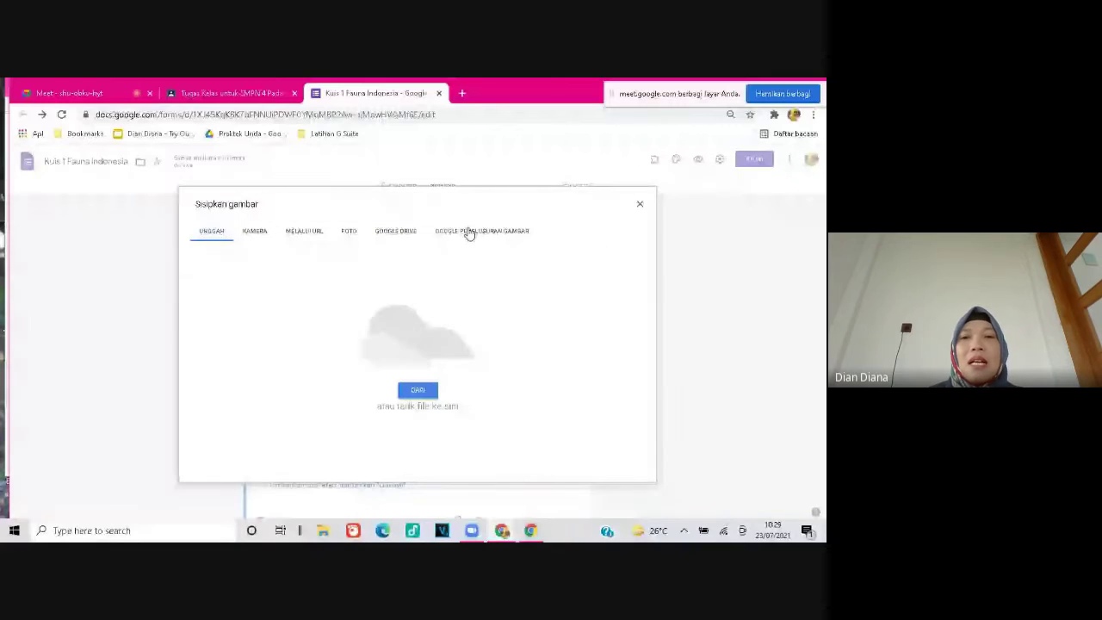
left_click(469, 230)
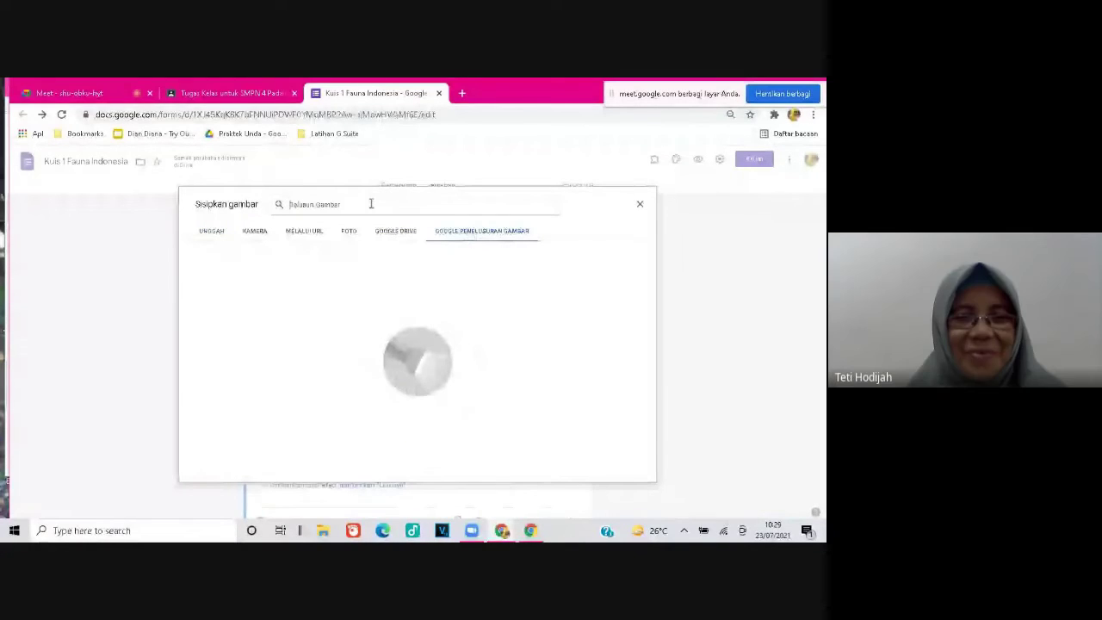
type("gajah")
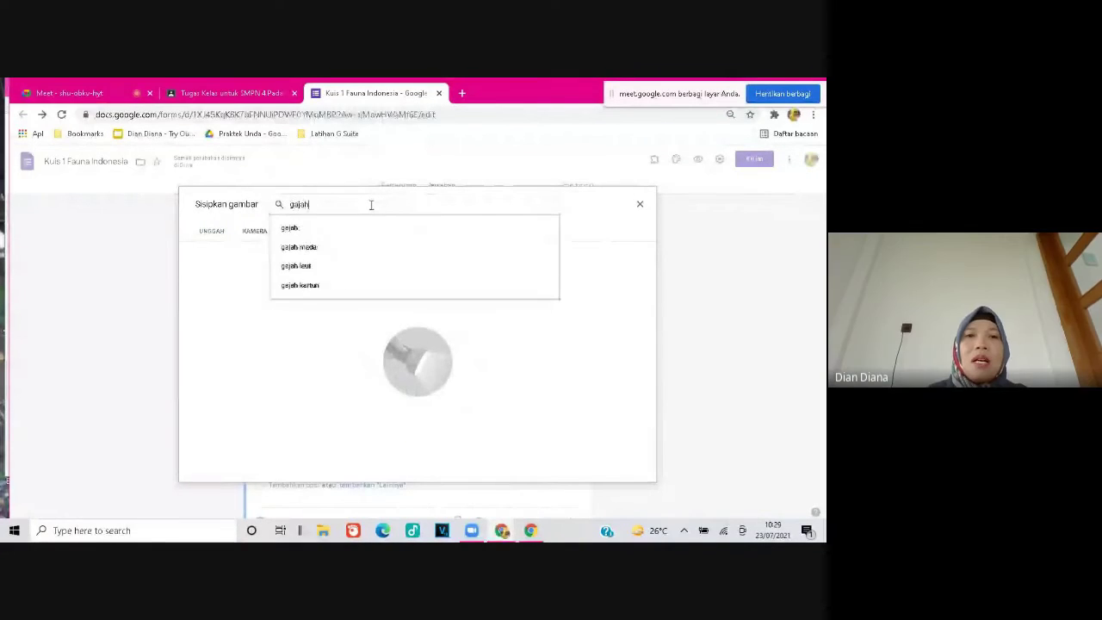
left_click(315, 229)
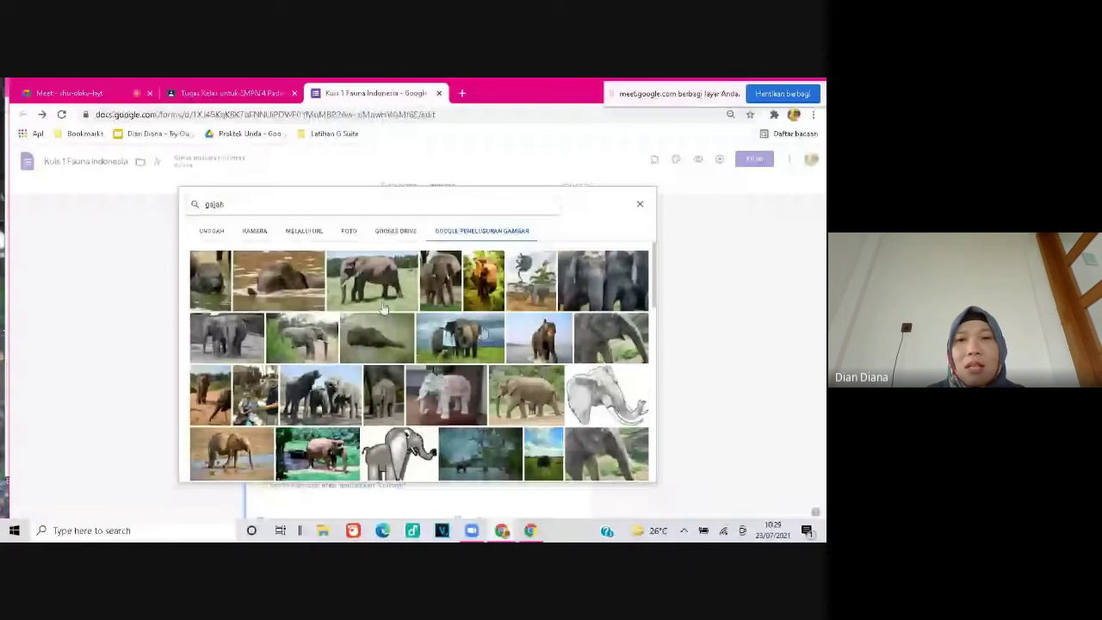
left_click(463, 344)
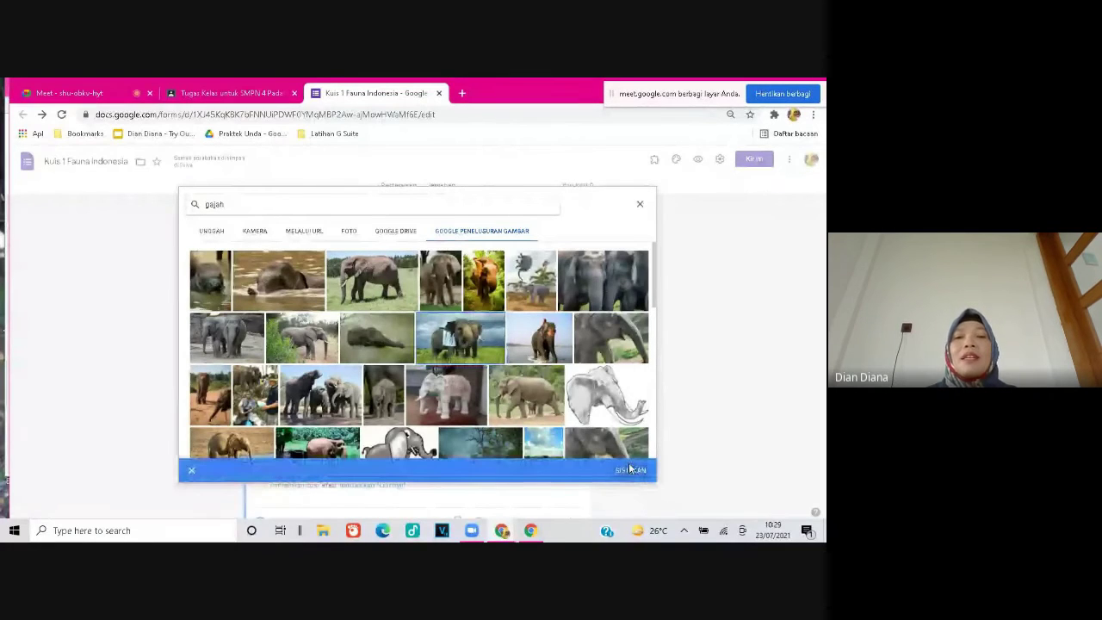
left_click(628, 469)
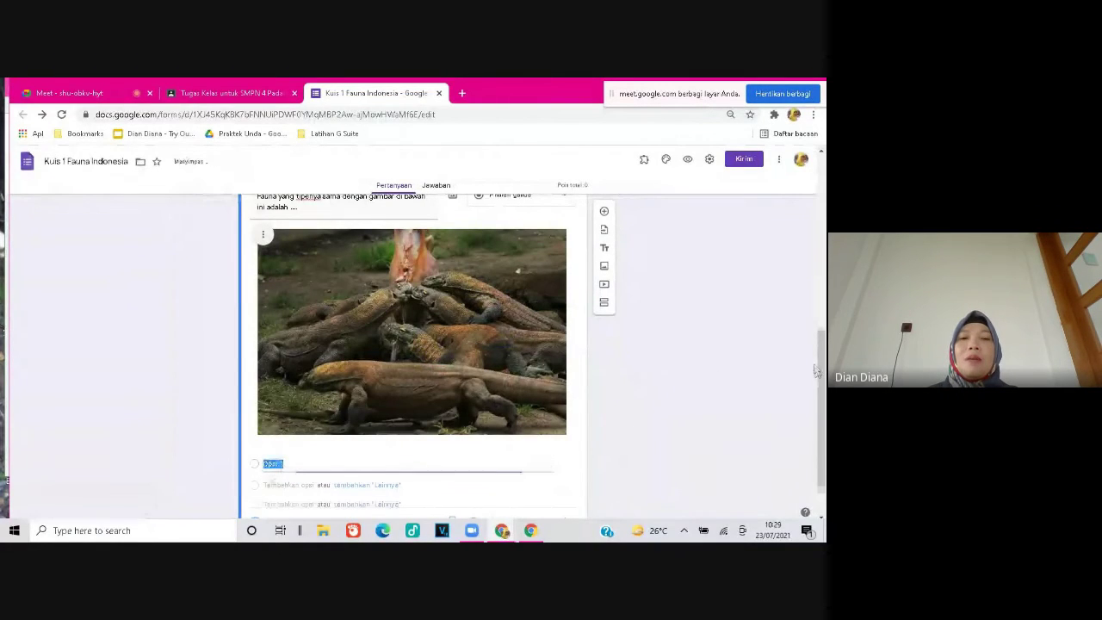
Label the elephant option "A", and add a "Lainnya" option and a blank second option below it.
left_click_drag(822, 370, 824, 389)
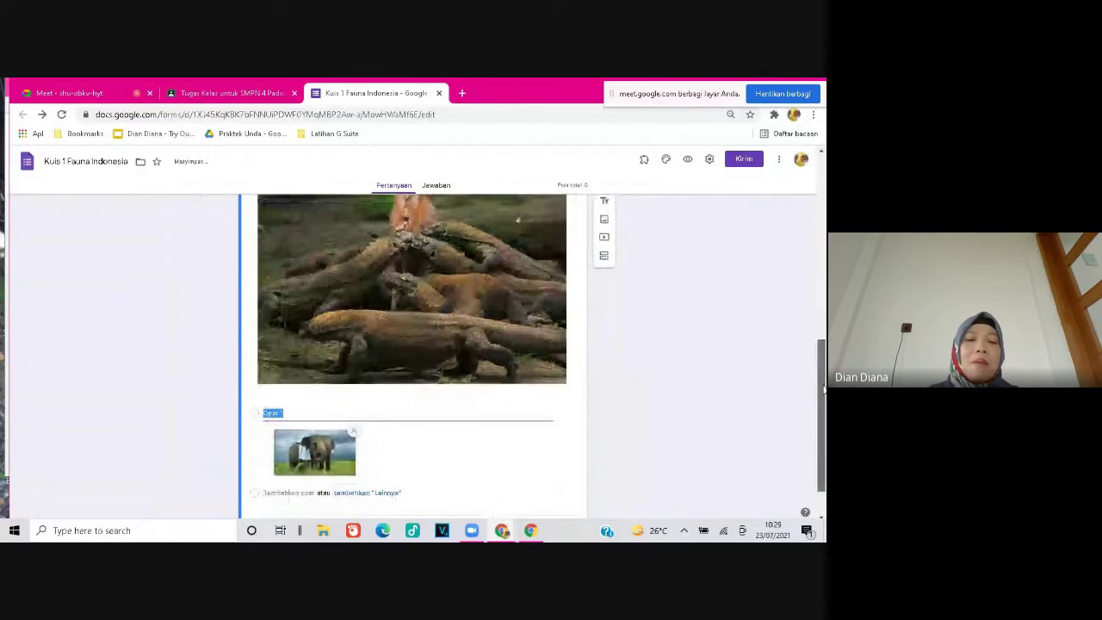
type("A")
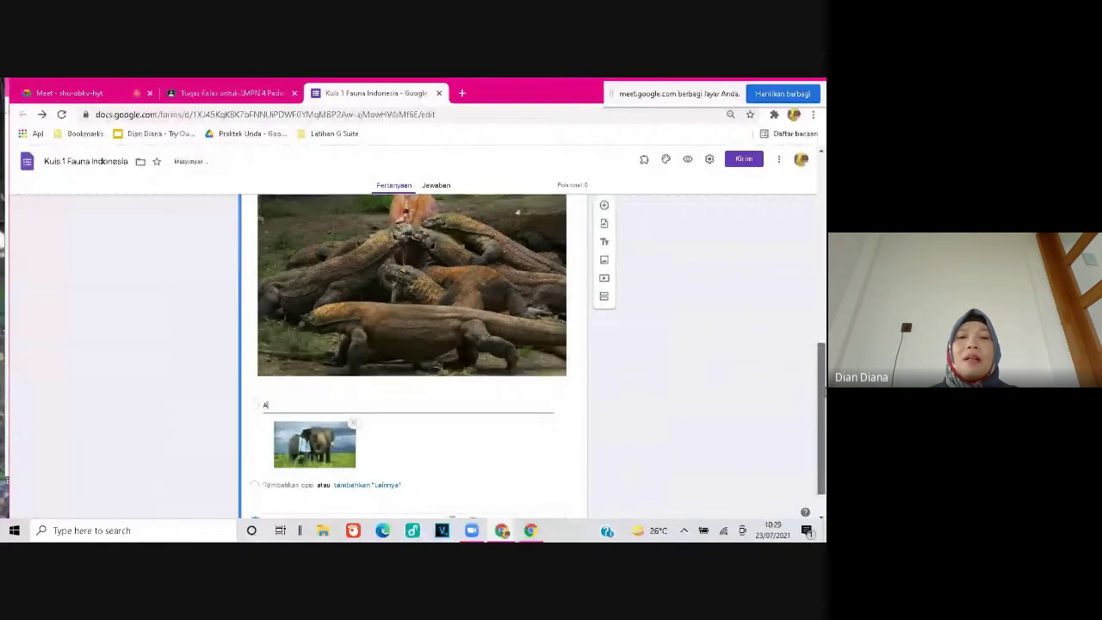
scroll(824, 389, "down", 1)
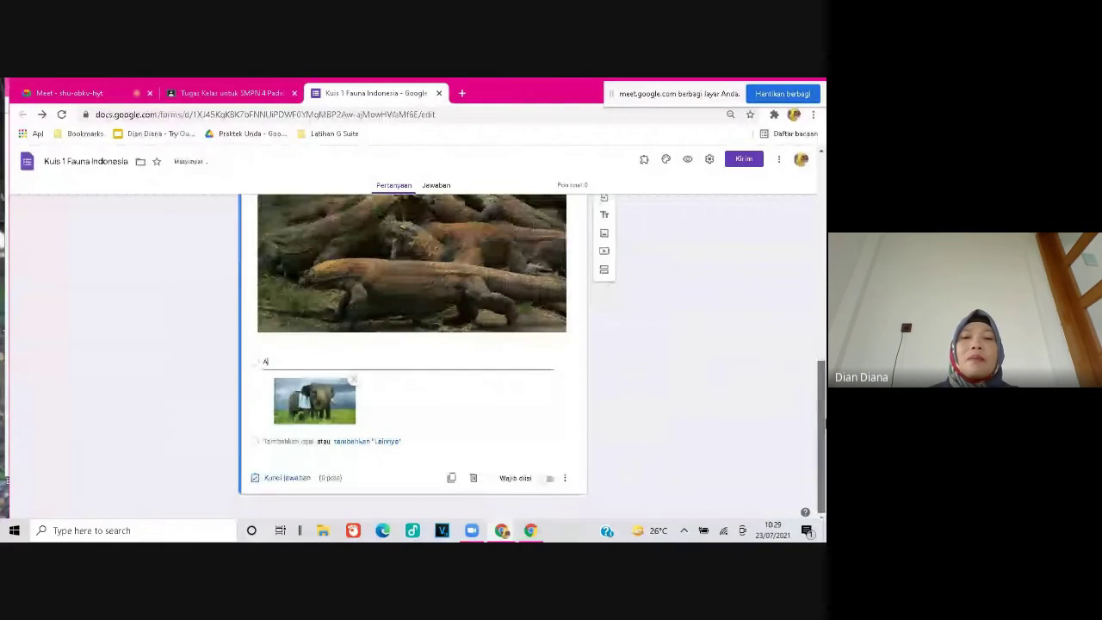
left_click(351, 442)
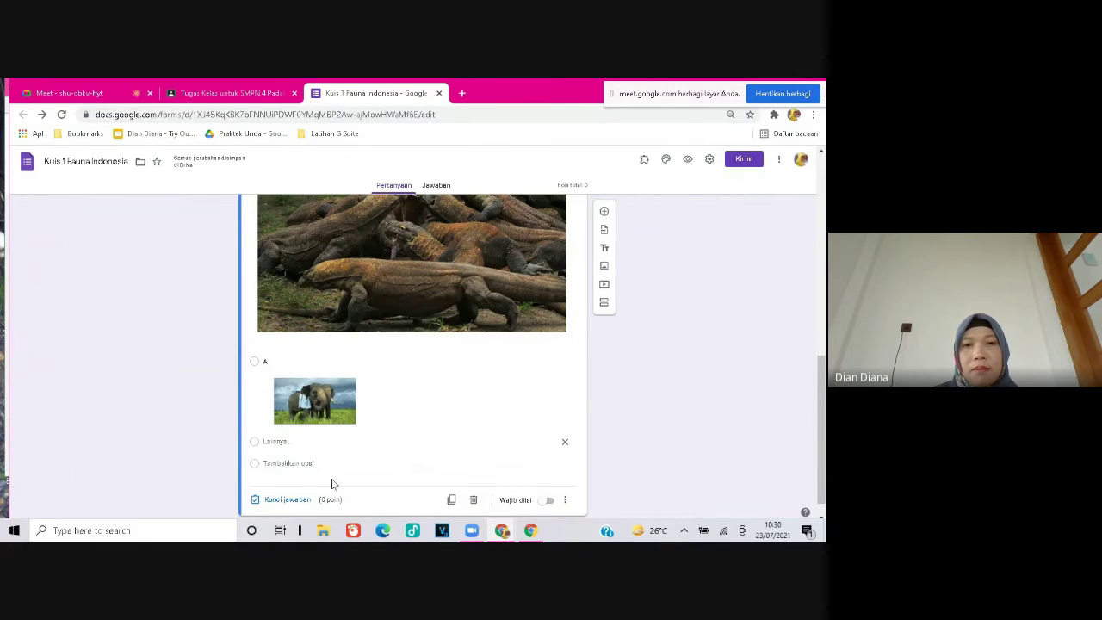
left_click(308, 463)
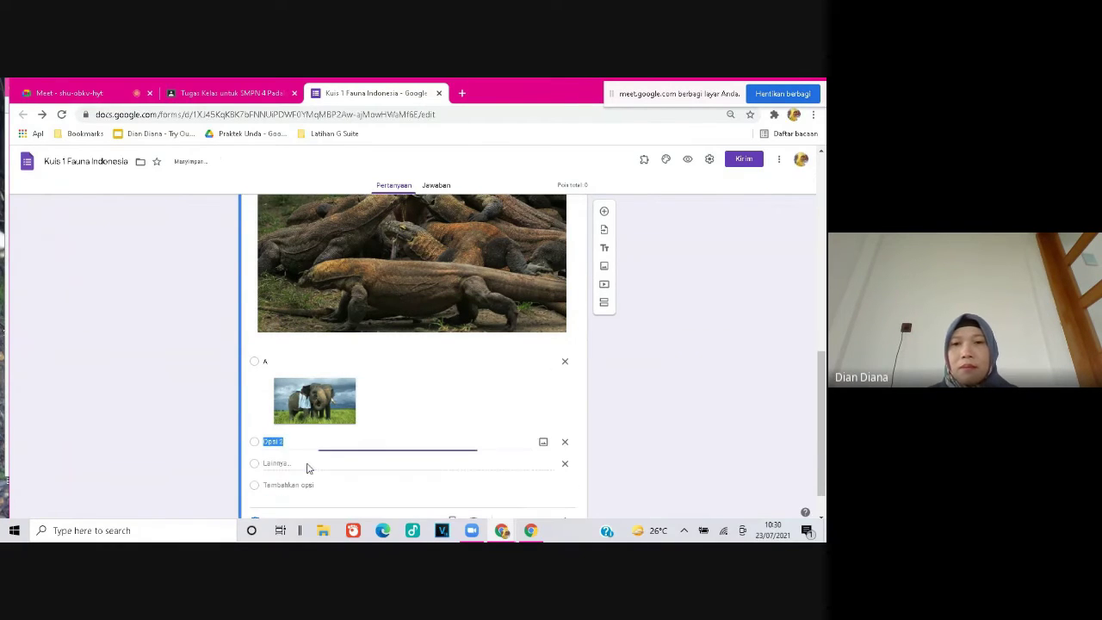
Search Google images for "anoa" and select the second-row picture of an anoa on green grass for the second option.
left_click(543, 443)
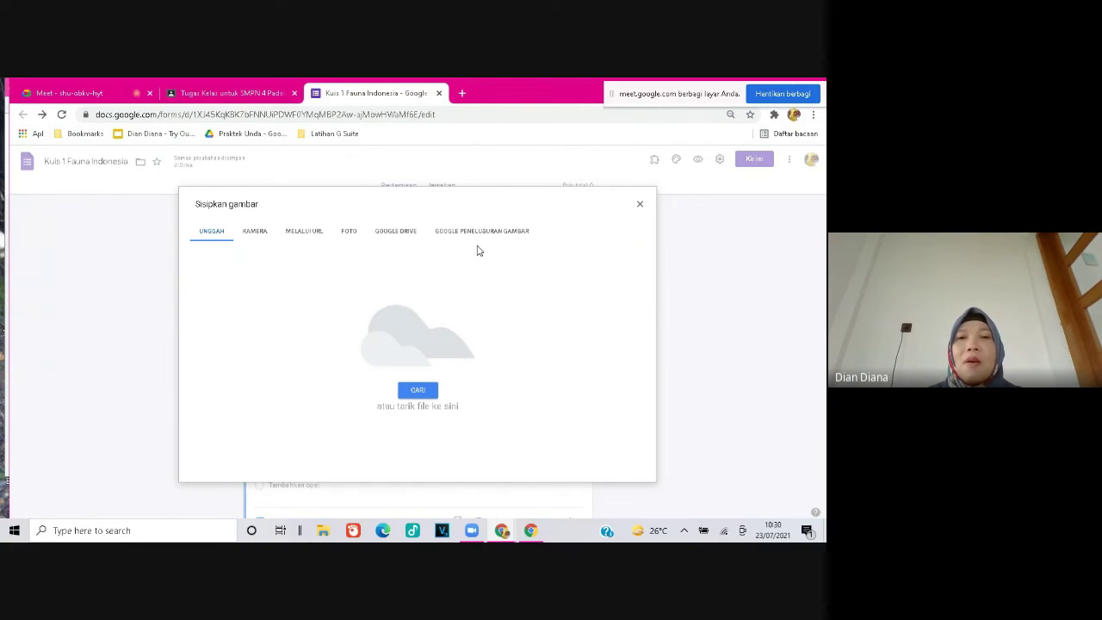
left_click(478, 238)
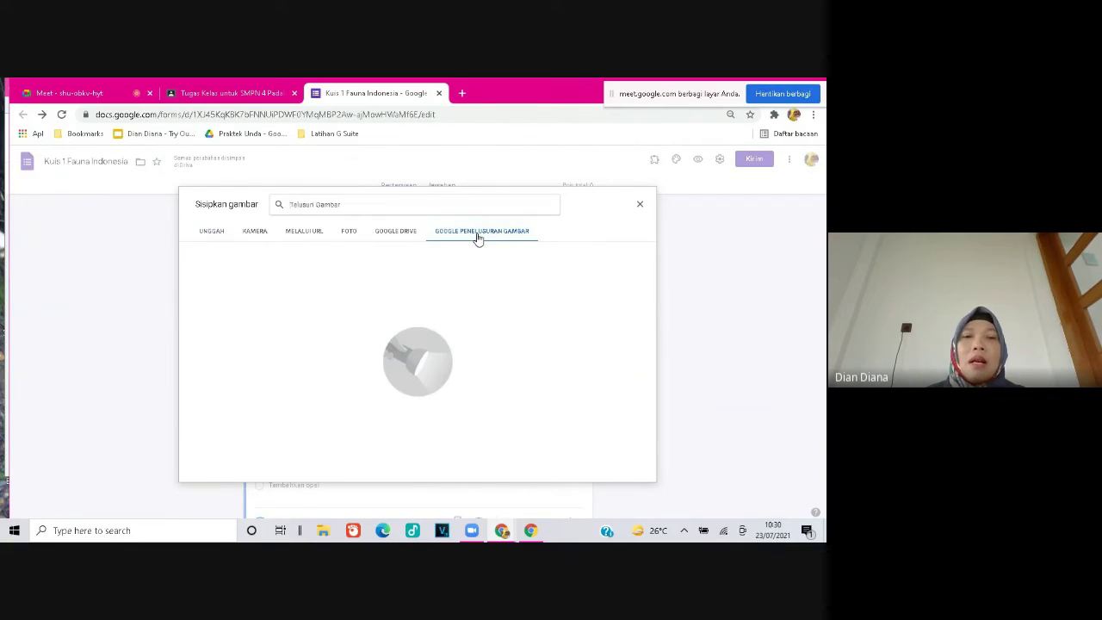
type("anoa")
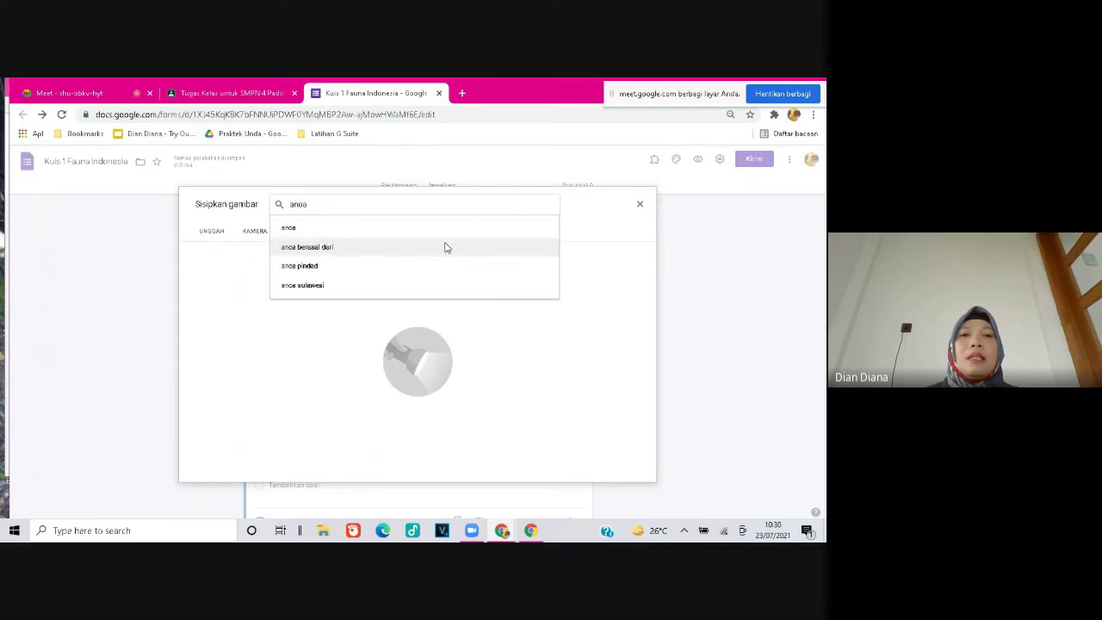
left_click(360, 236)
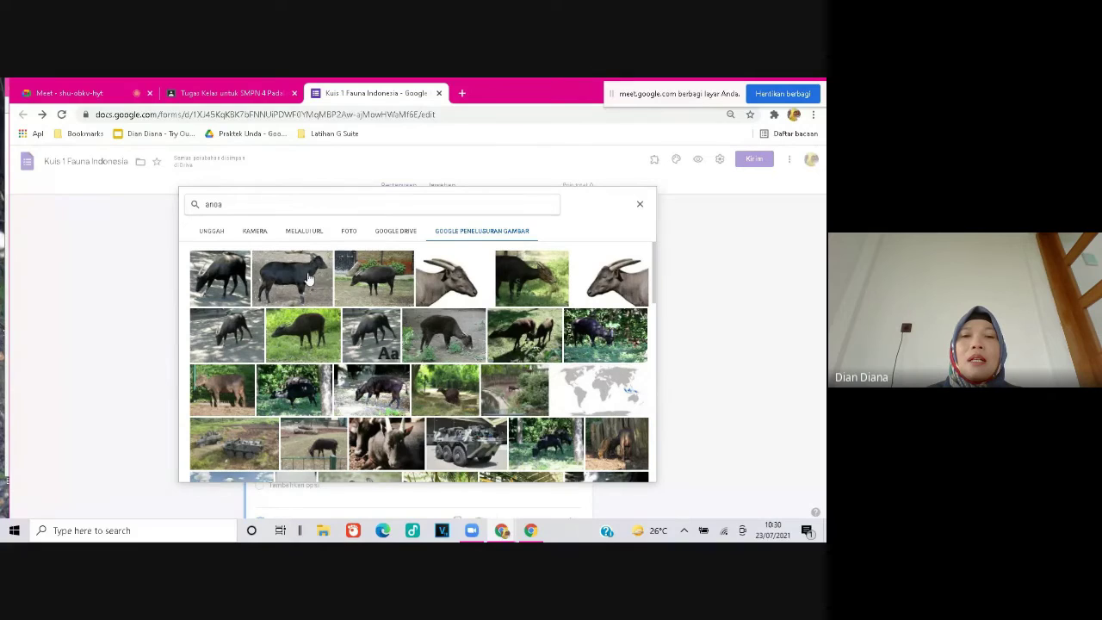
left_click(309, 336)
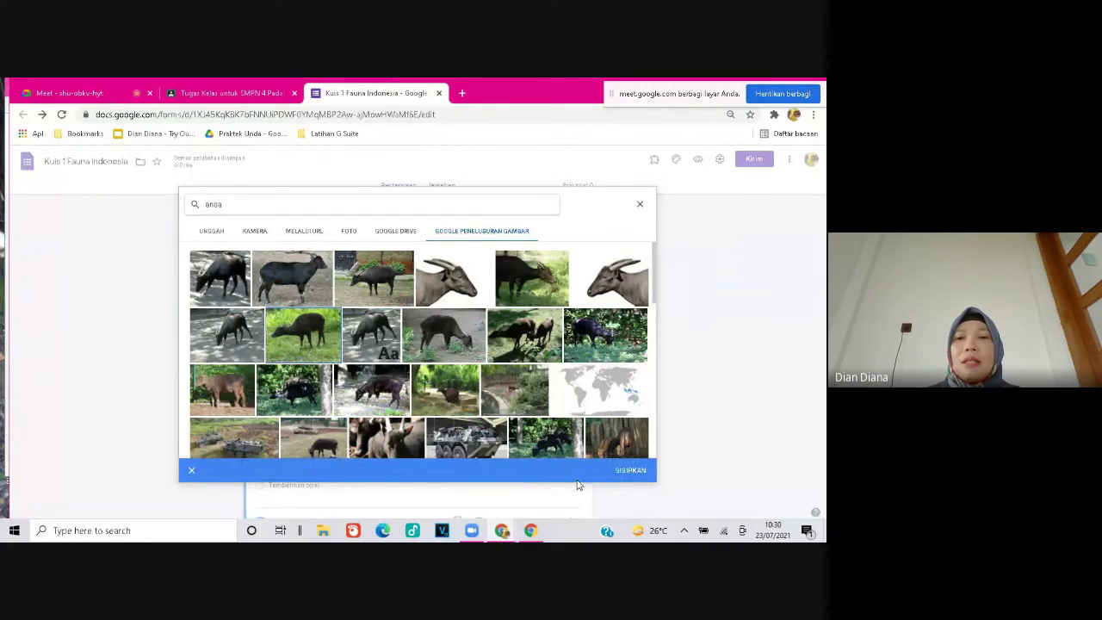